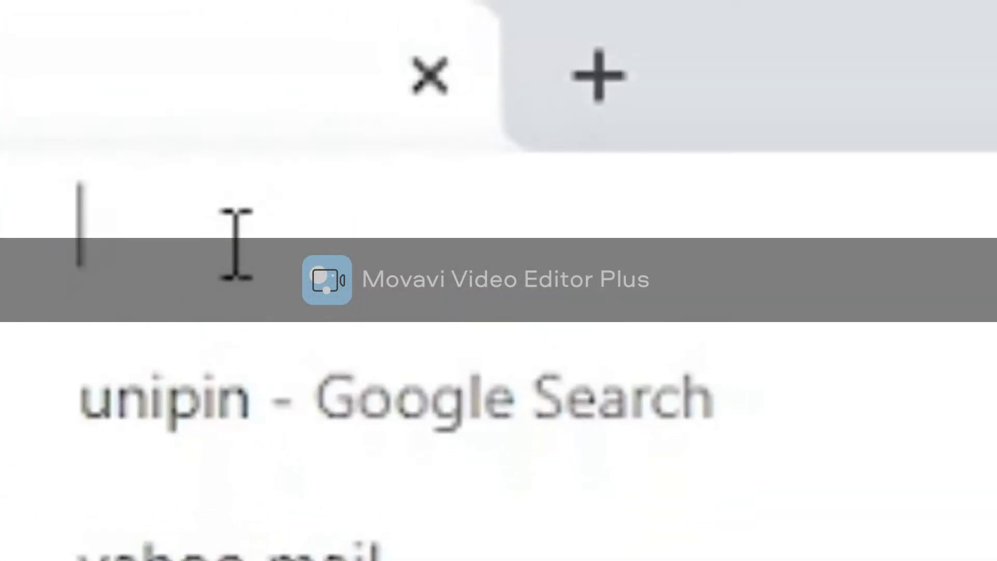
# - Clear the autocompleted text and load sirup.lkpp.go.id to reach the Rekap Paket Nasional page
pyautogui.write('l')
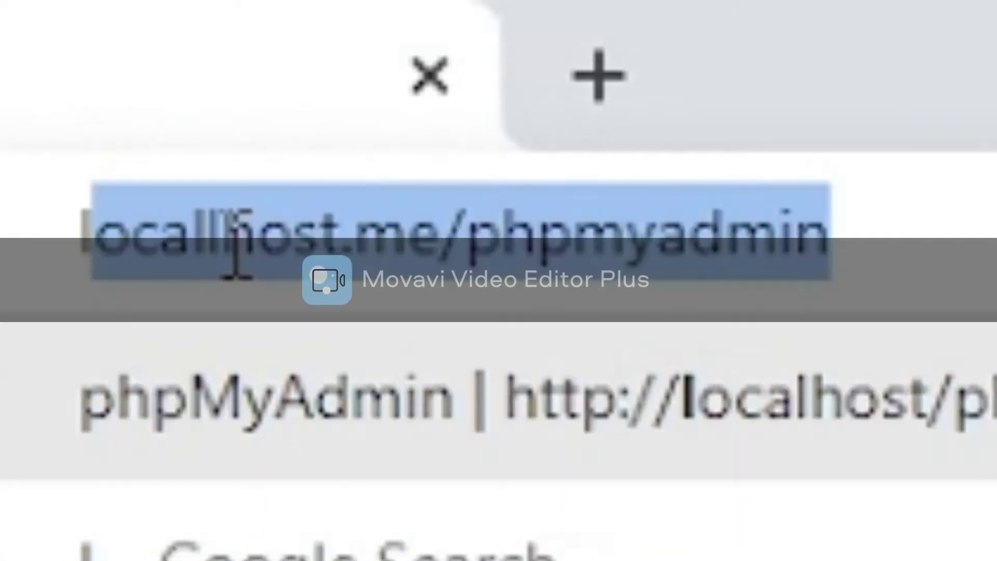
pyautogui.press('BackSpace')
pyautogui.write('sir')
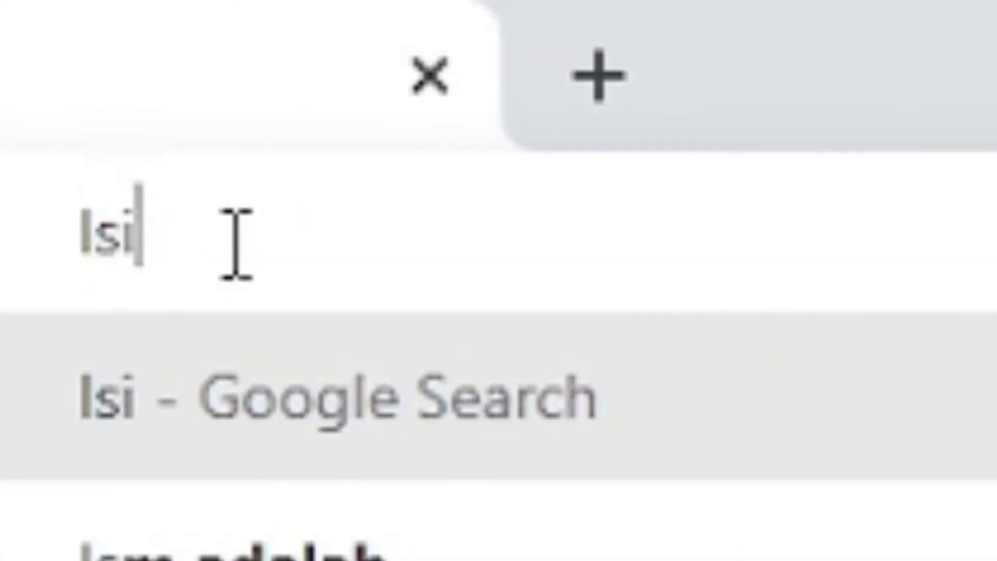
pyautogui.press('BackSpace')
pyautogui.press('BackSpace')
pyautogui.press('BackSpace')
pyautogui.press('BackSpace')
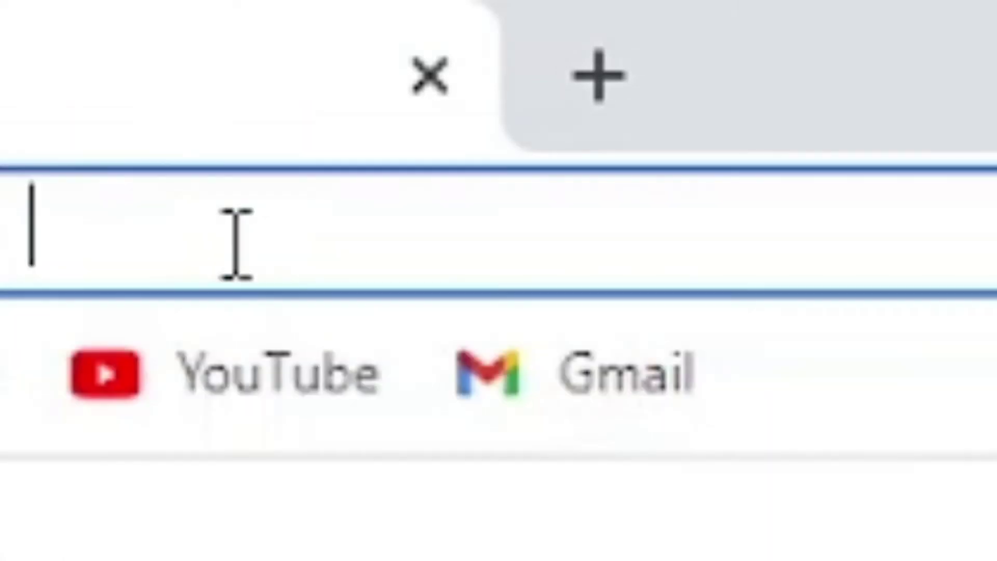
pyautogui.write('sir')
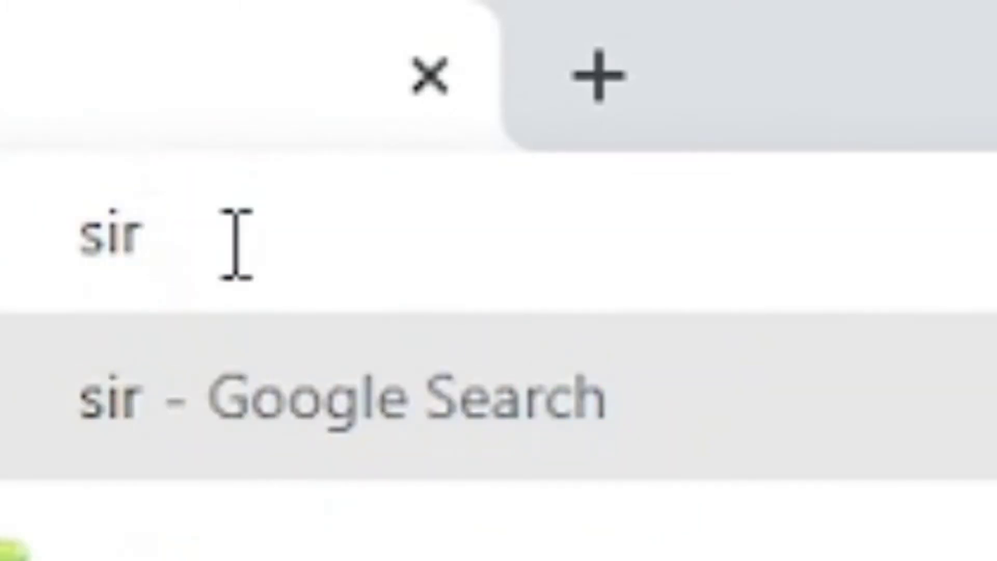
pyautogui.write('up.l')
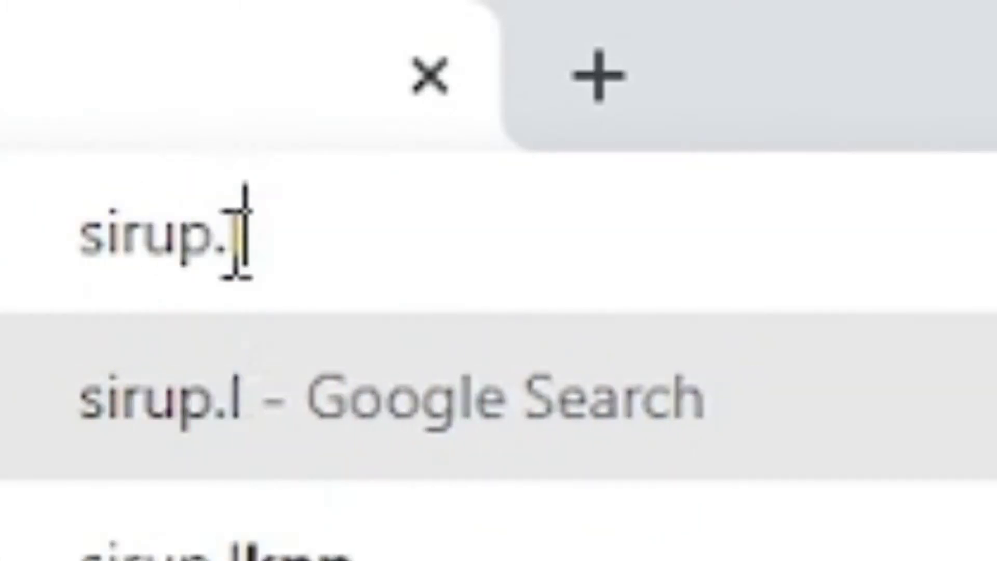
pyautogui.write('kpp')
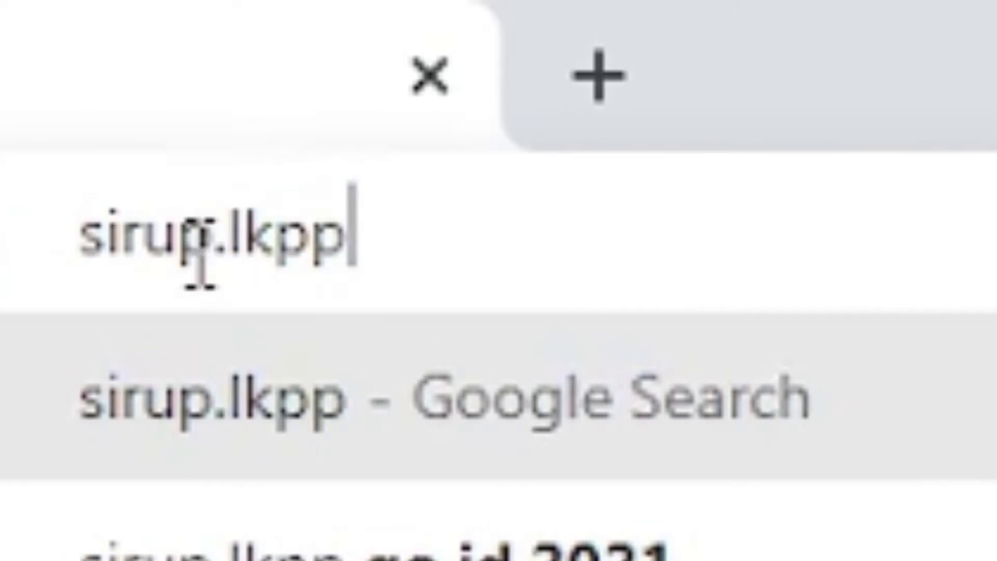
pyautogui.write('.go.id')
pyautogui.press('Return')
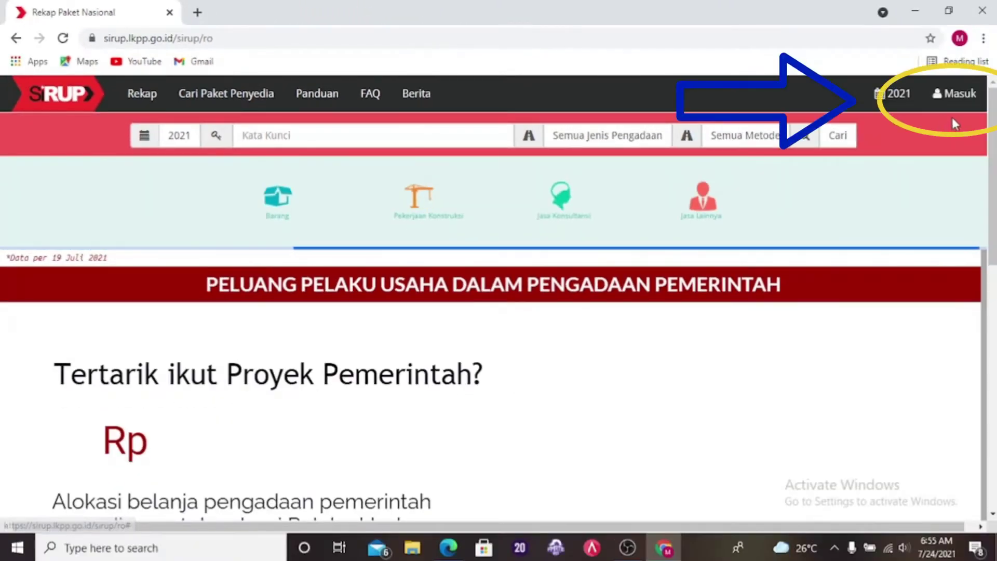
# - Log in to SiRUP with the agency account's username and password to reach the Sekretariat Daerah page
pyautogui.click(959, 97)
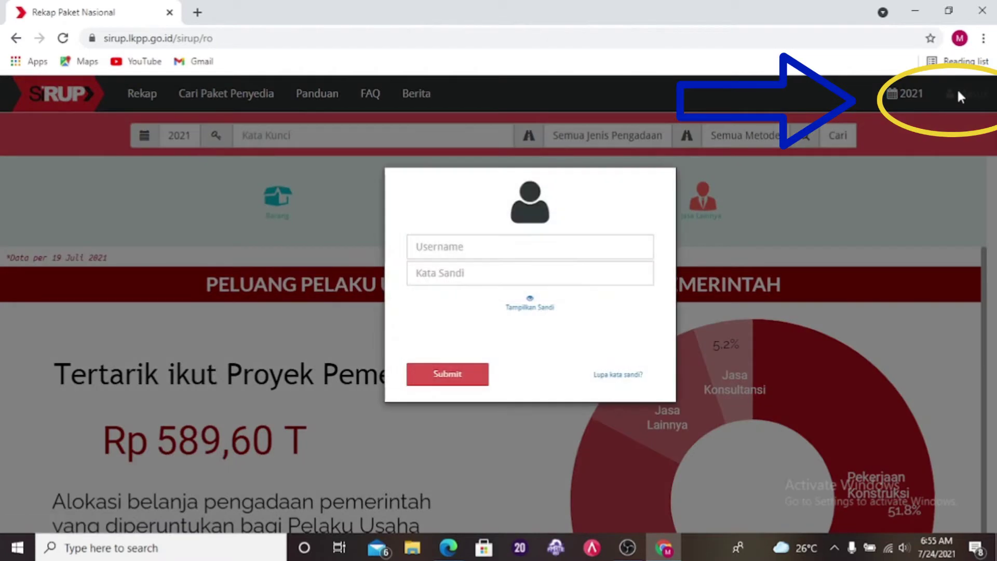
pyautogui.click(602, 252)
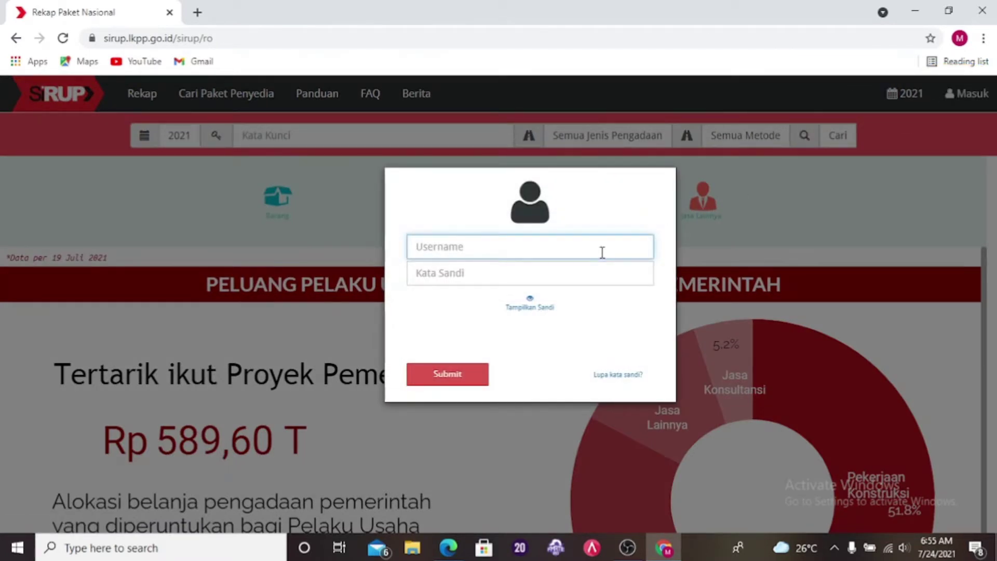
pyautogui.write('setd')
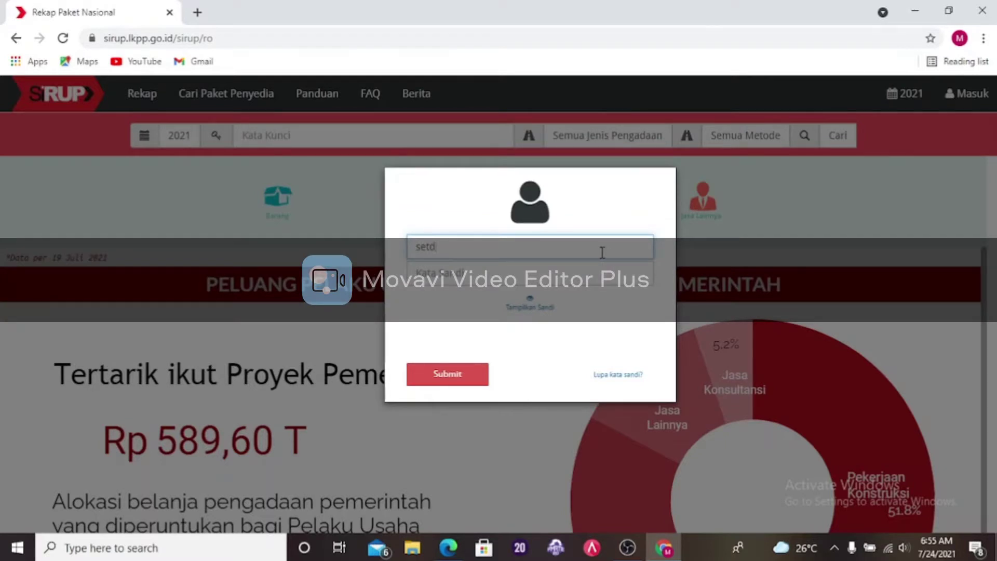
pyautogui.write('a-')
pyautogui.write('y')
pyautogui.write('torut')
pyautogui.write('2019')
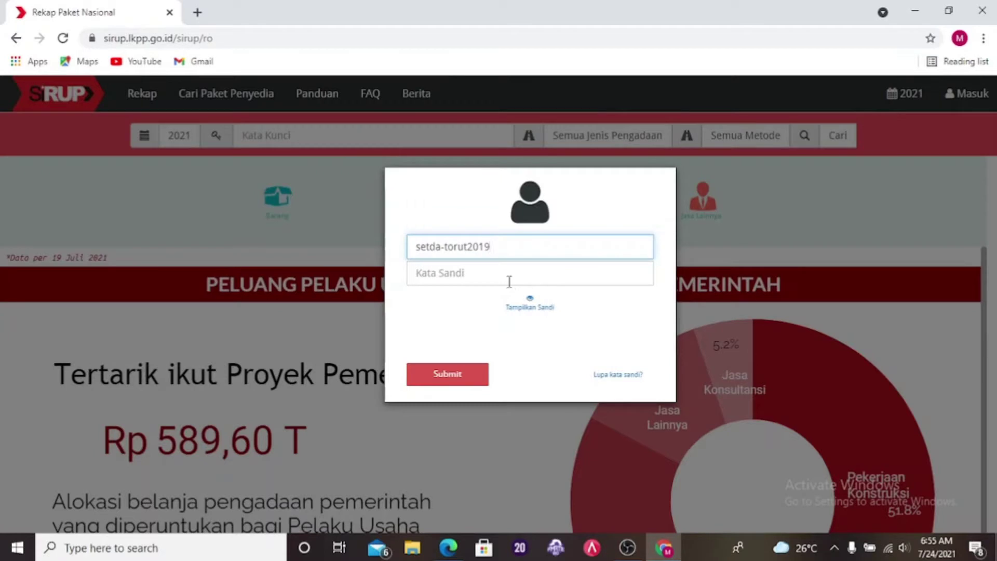
pyautogui.click(440, 273)
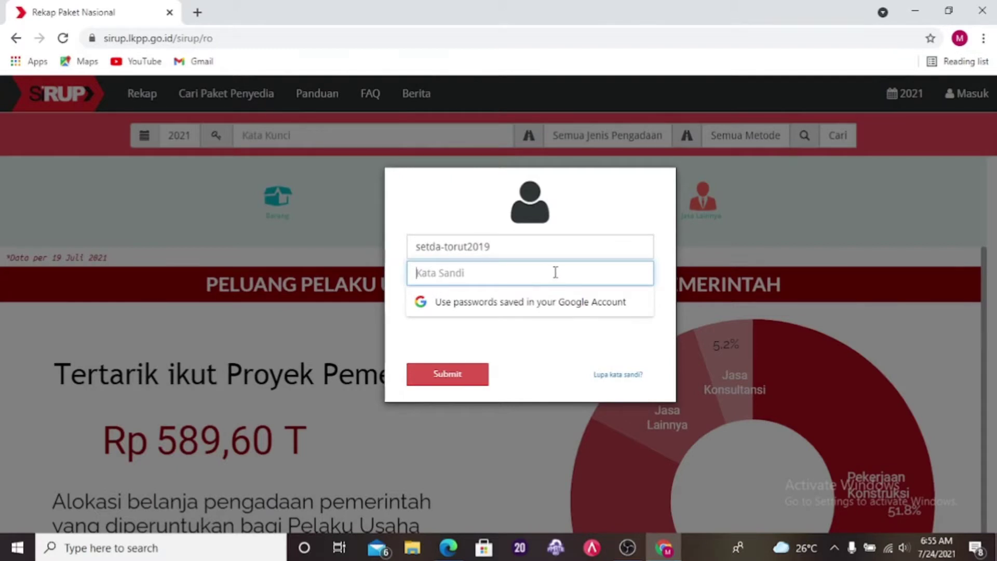
pyautogui.write('•')
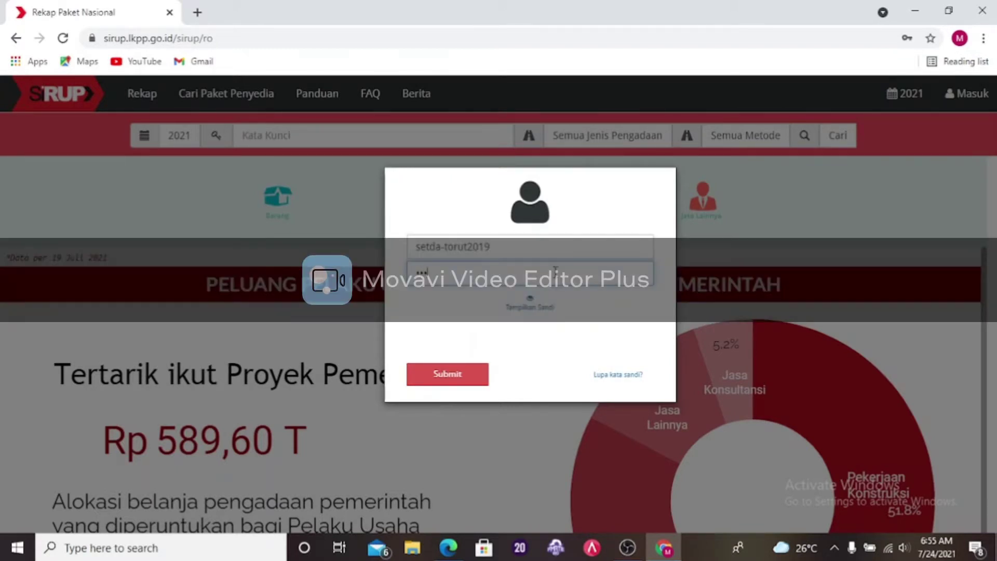
pyautogui.write('•••')
pyautogui.click(469, 378)
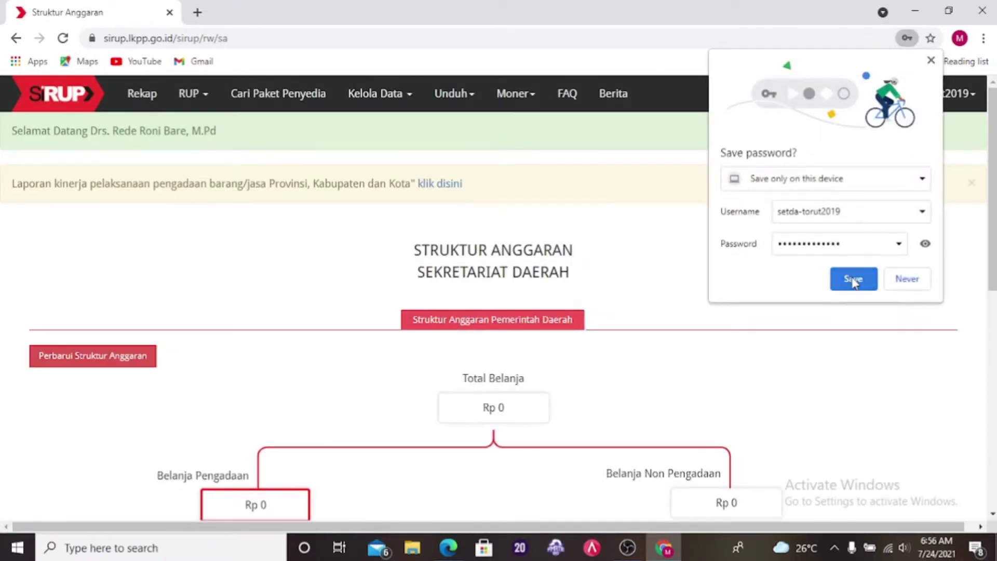
# - Save the login password in Chrome, leaving the Struktur Anggaran page showing Rp 0 totals
pyautogui.click(853, 280)
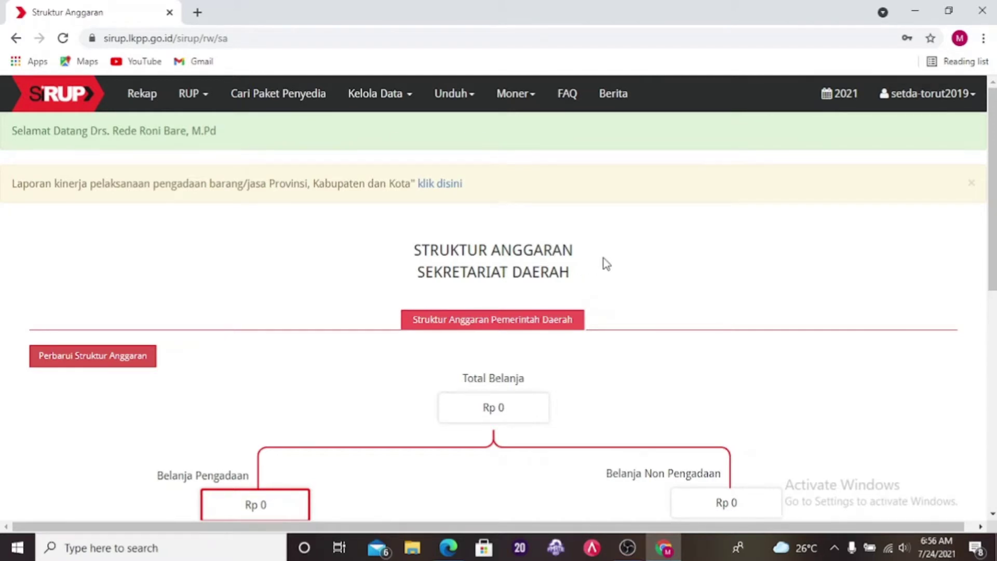
pyautogui.scroll(-1, 605, 263)
pyautogui.scroll(1, 606, 262)
# - Open the Kelola Program page and set the list to show 100 entries per page
pyautogui.click(405, 97)
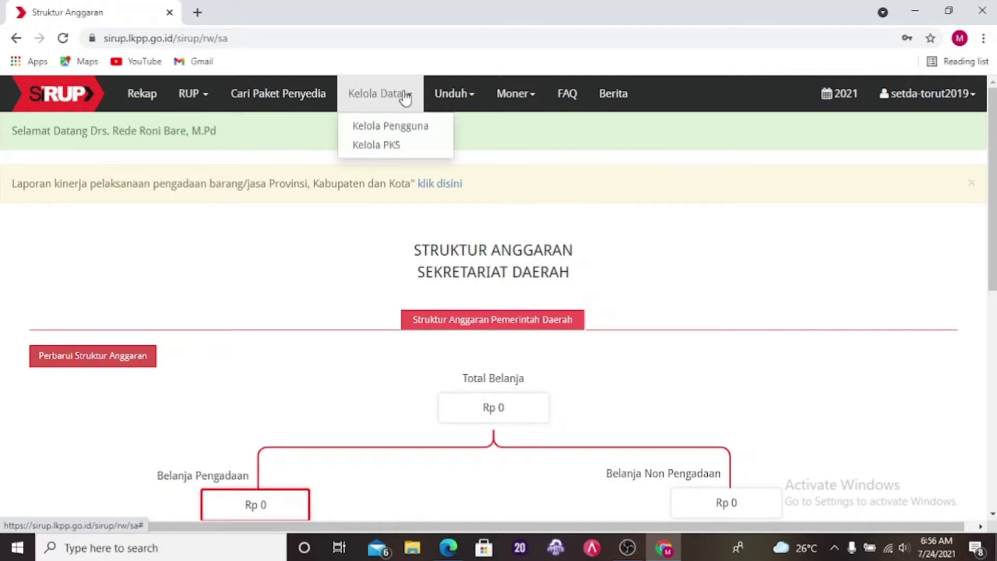
pyautogui.click(398, 148)
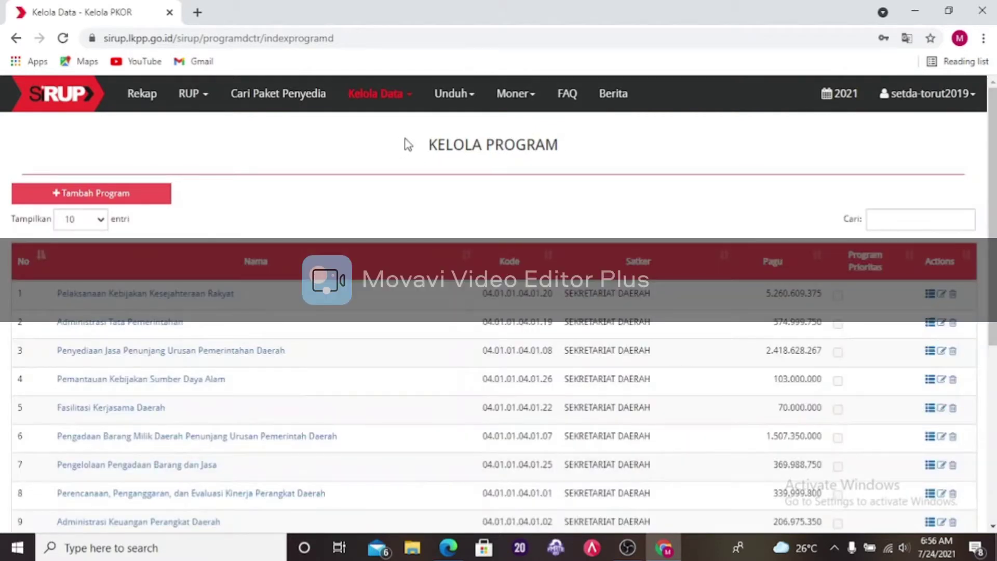
pyautogui.scroll(-1, 401, 203)
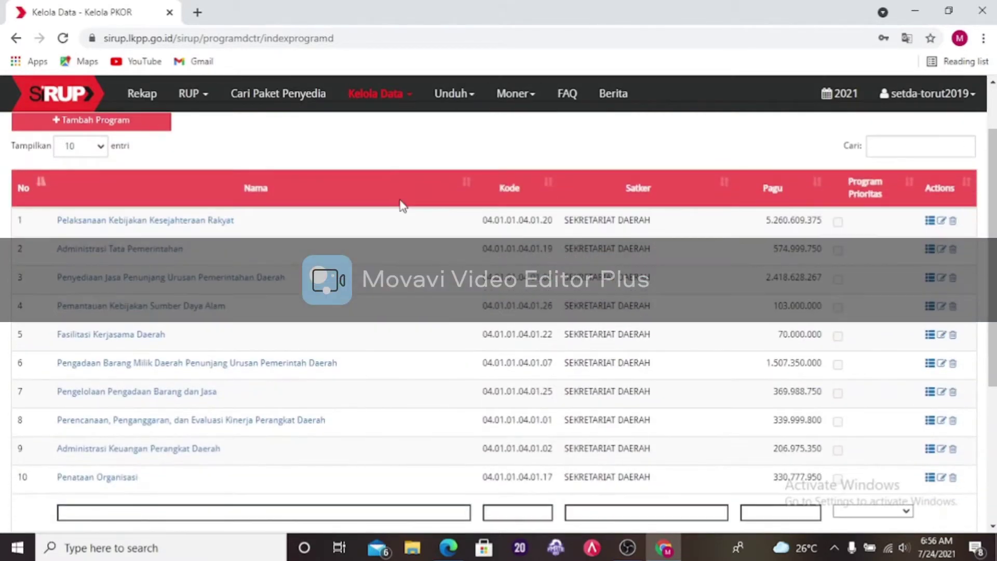
pyautogui.click(102, 148)
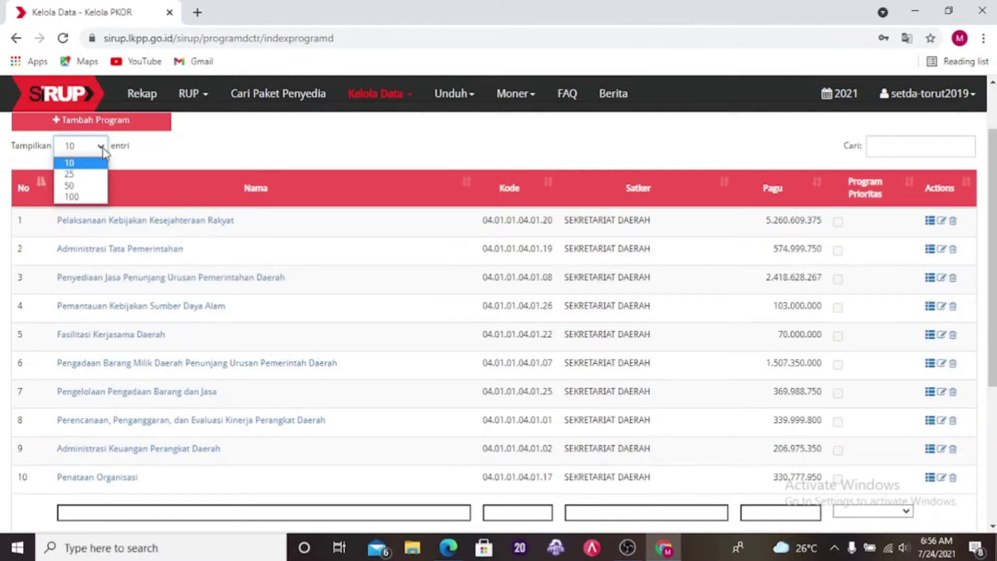
pyautogui.click(73, 197)
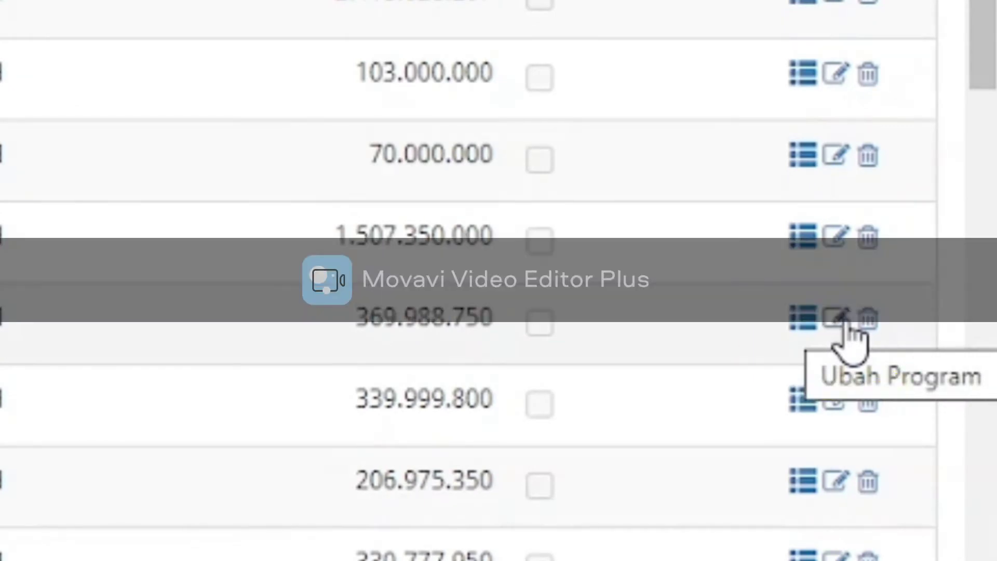
# - Set the Pengelolaan Pengadaan Barang dan Jasa program's revision reason to 'Delegasi kepada PPK' and confirm saving
pyautogui.click(838, 319)
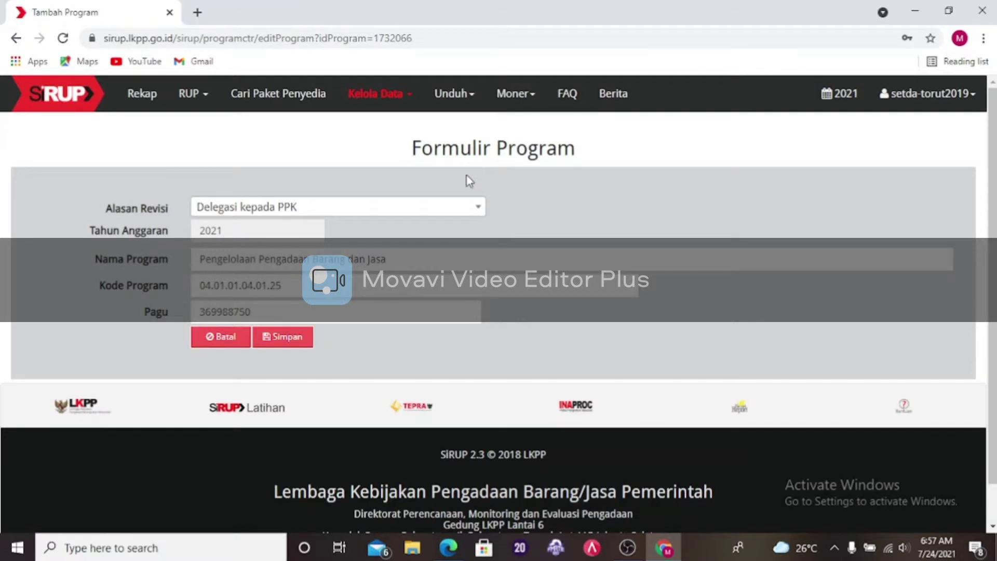
pyautogui.click(460, 209)
pyautogui.scroll(-1, 349, 370)
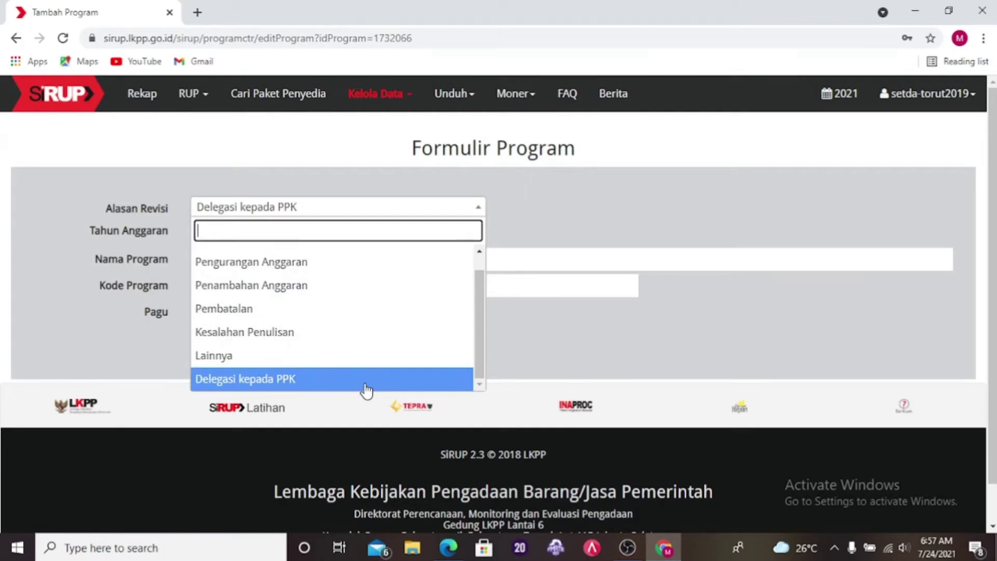
pyautogui.click(366, 389)
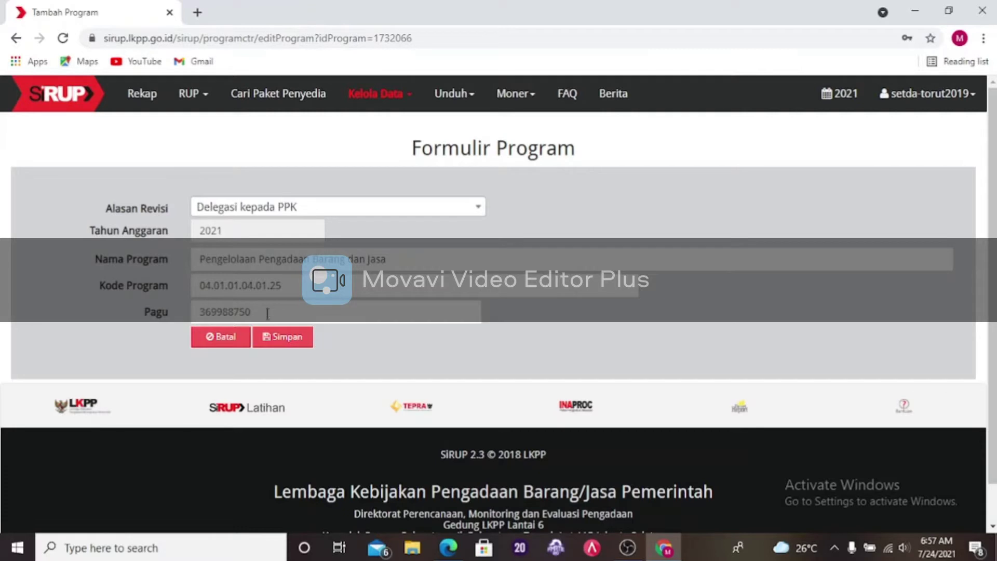
pyautogui.click(276, 349)
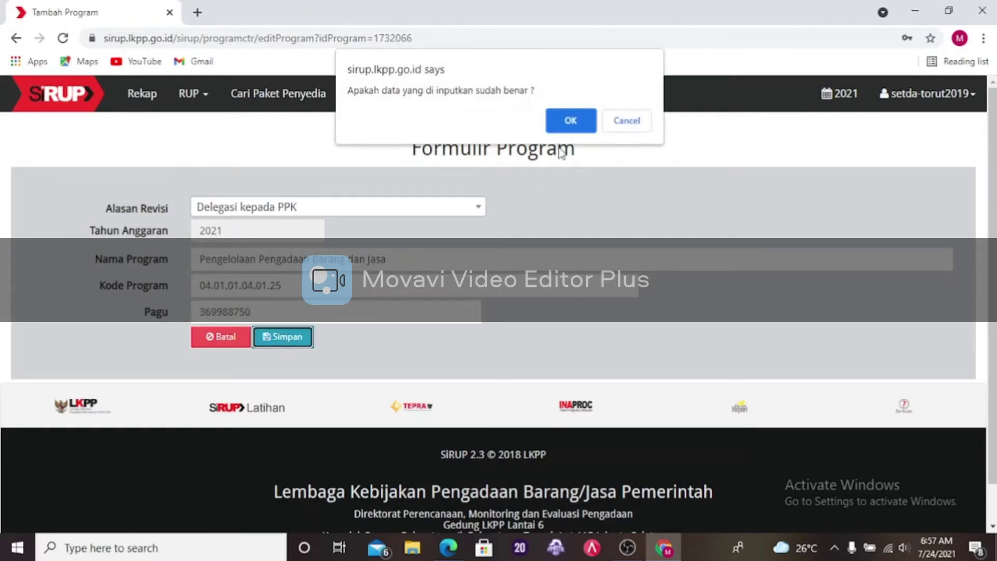
pyautogui.click(569, 124)
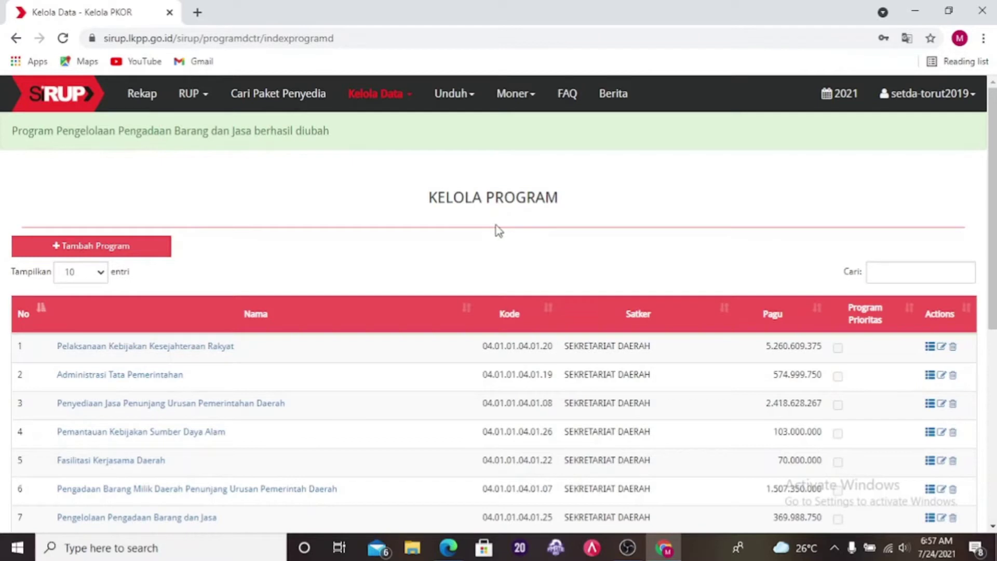
# - Open the Daftar Kegiatan list for the Pengelolaan Pengadaan Barang dan Jasa program on row 7
pyautogui.scroll(-1, 494, 304)
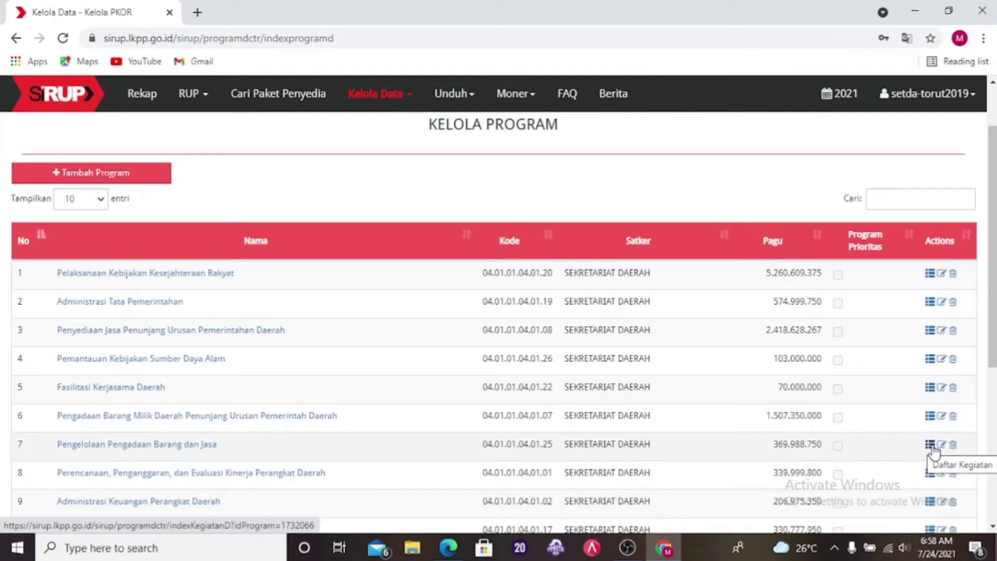
pyautogui.click(930, 445)
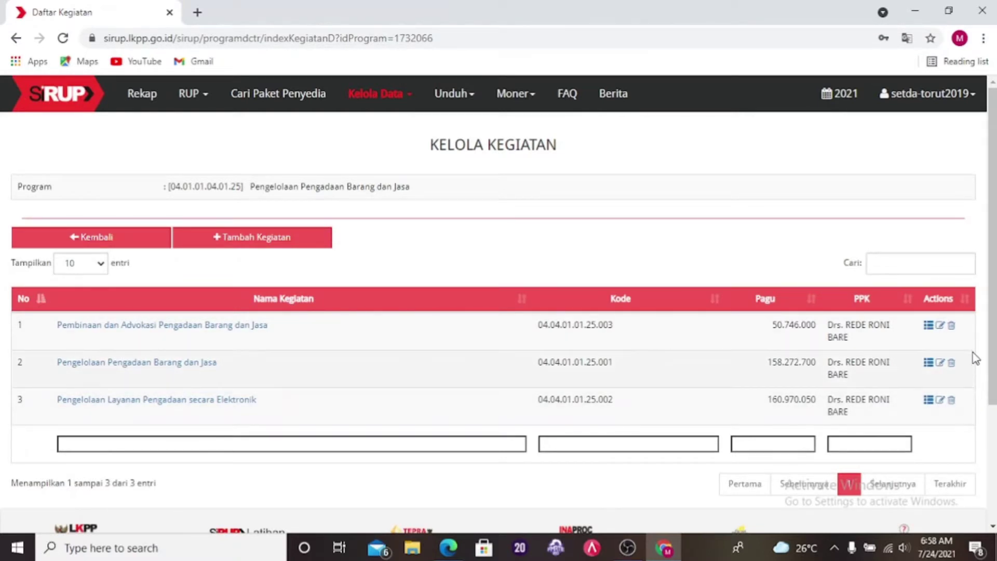
# - Revise the e-procurement services activity with reason 'Delegasi kepada PPK', delegate it to the PPK, and save
pyautogui.click(940, 400)
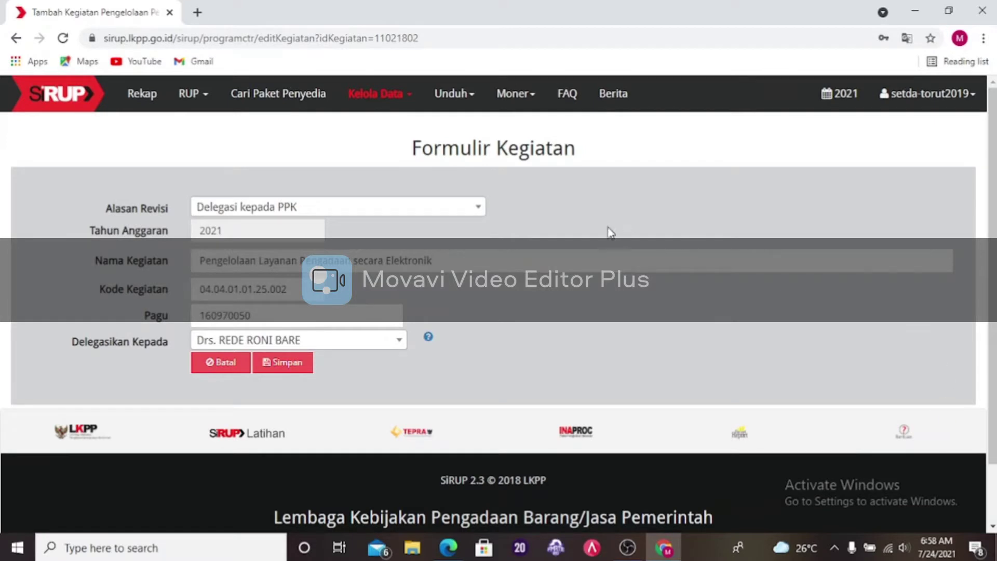
pyautogui.click(478, 219)
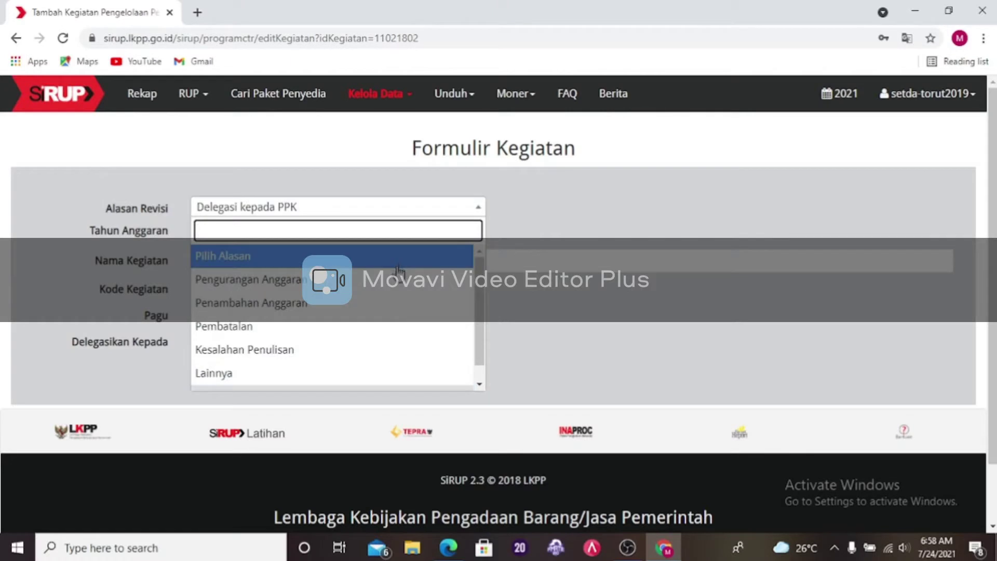
pyautogui.scroll(-1, 416, 364)
pyautogui.click(421, 387)
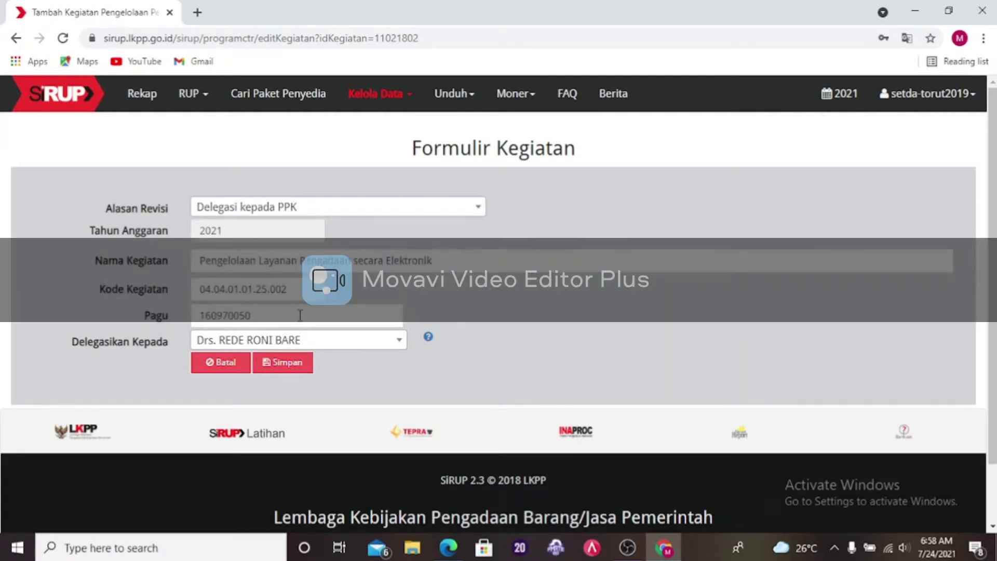
pyautogui.click(303, 344)
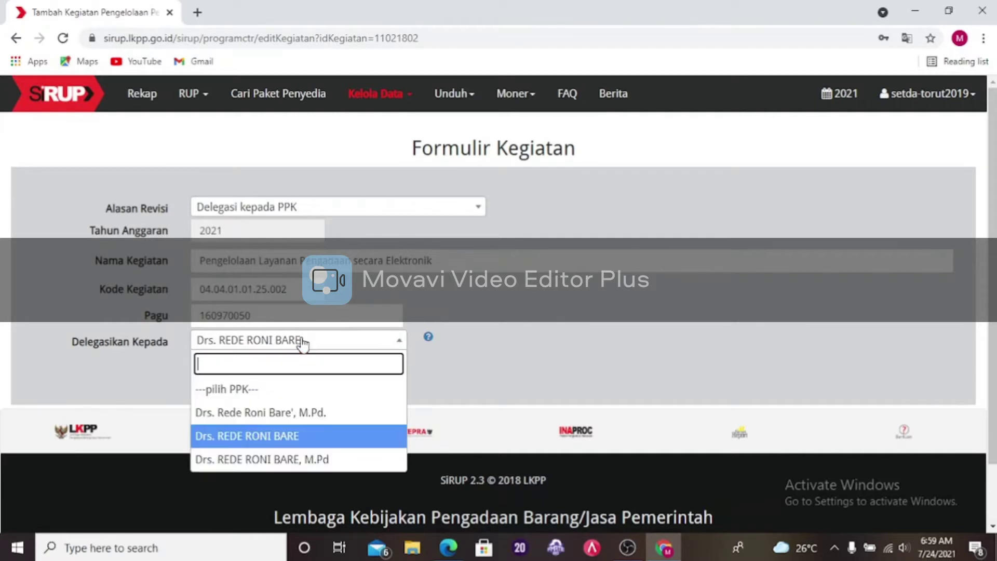
pyautogui.click(301, 437)
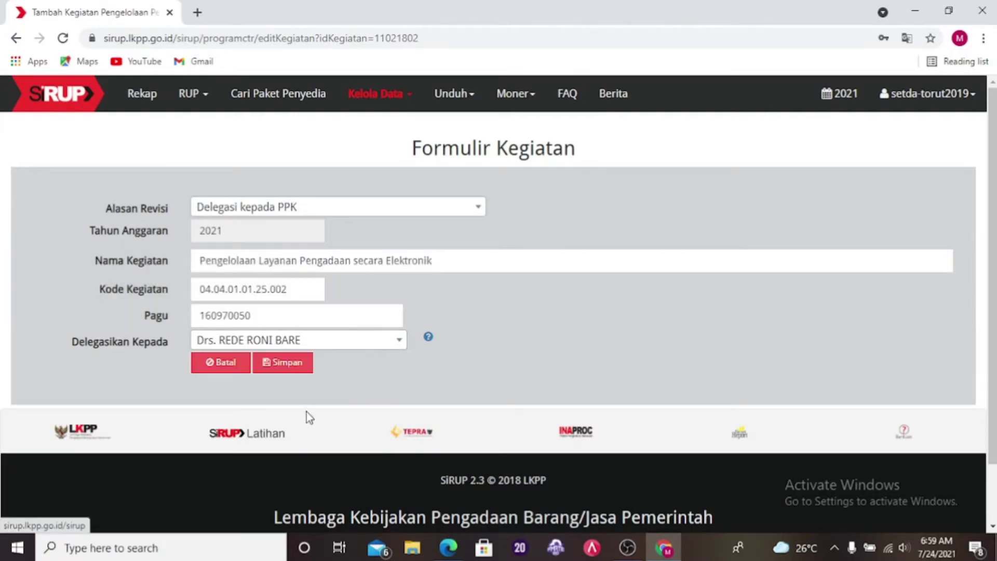
pyautogui.click(297, 365)
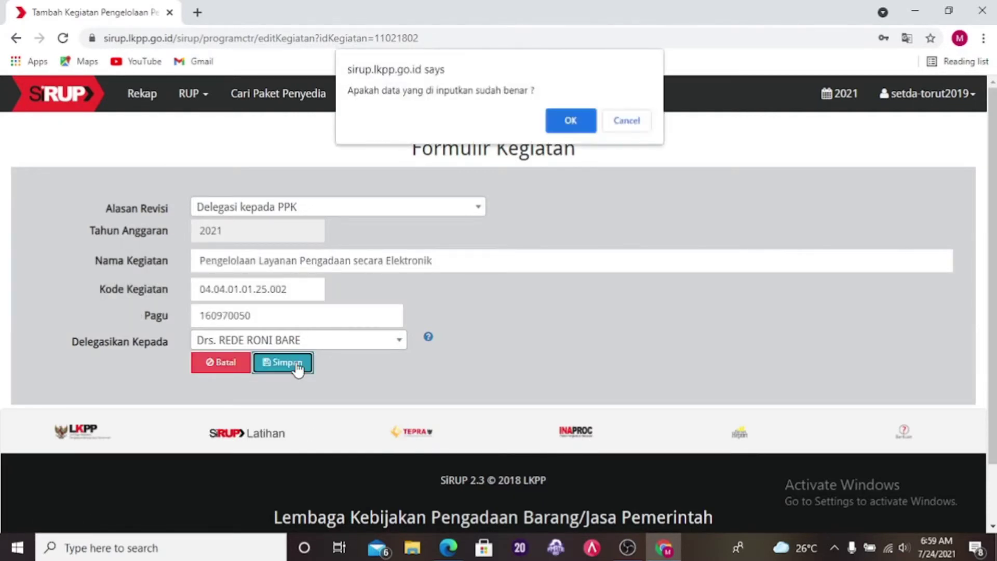
# - Confirm the activity save and open the sub-activities of Pengelolaan Layanan Pengadaan secara Elektronik
pyautogui.click(564, 121)
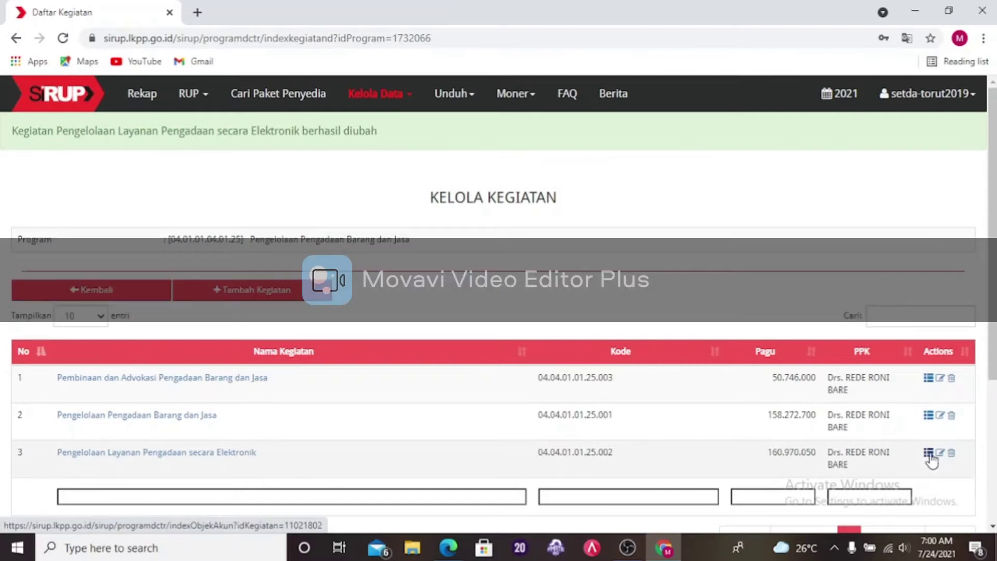
pyautogui.click(928, 452)
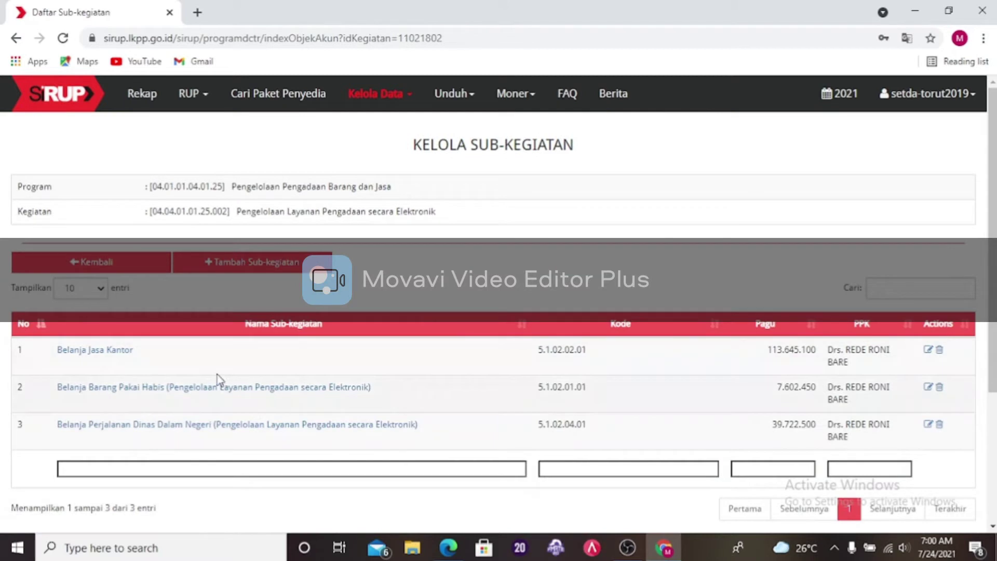
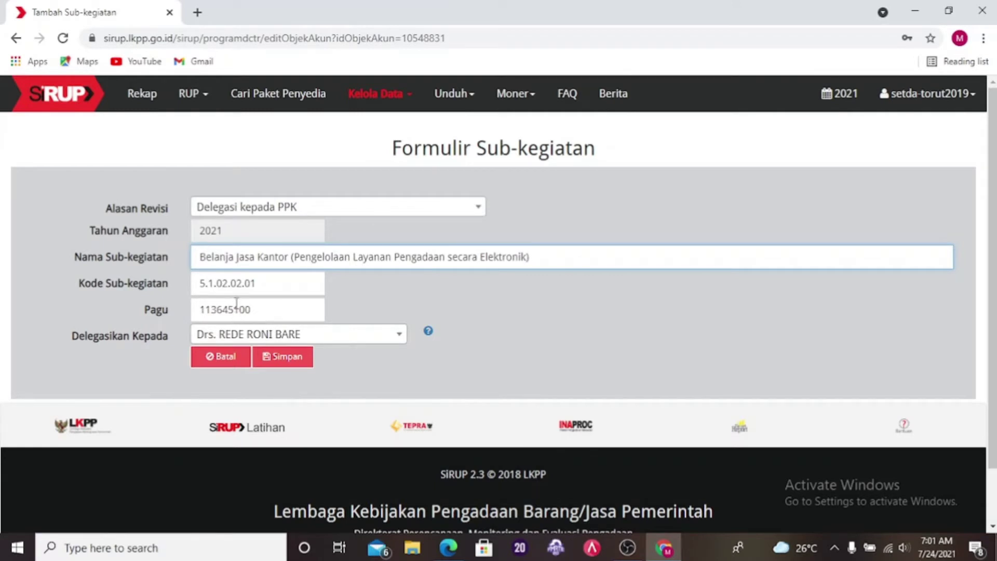
# - Delegate the Belanja Jasa Kantor sub-activity to the PPK and confirm the save
pyautogui.click(243, 336)
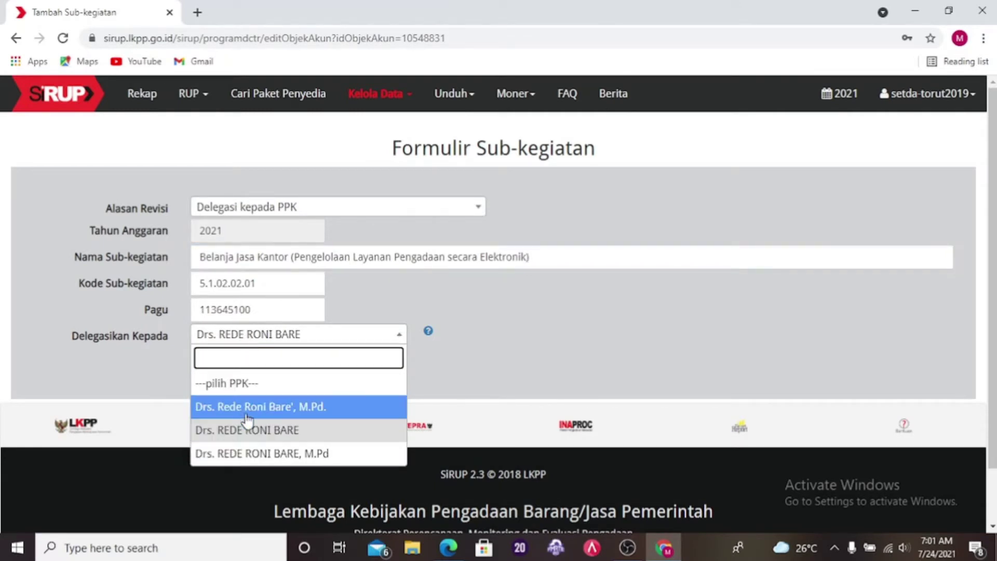
pyautogui.click(248, 430)
pyautogui.click(281, 358)
pyautogui.click(571, 131)
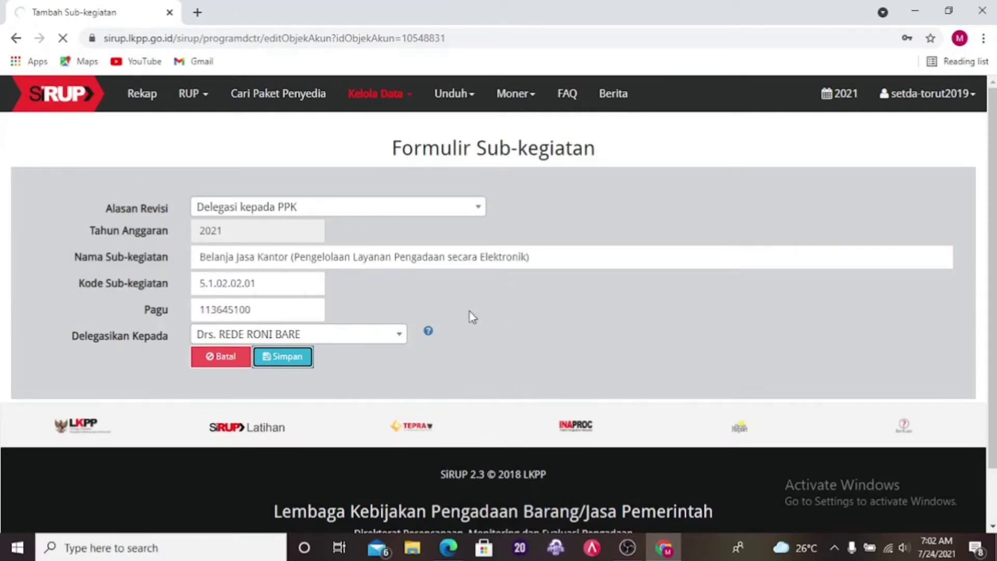
pyautogui.scroll(-1, 472, 317)
pyautogui.scroll(1, 472, 317)
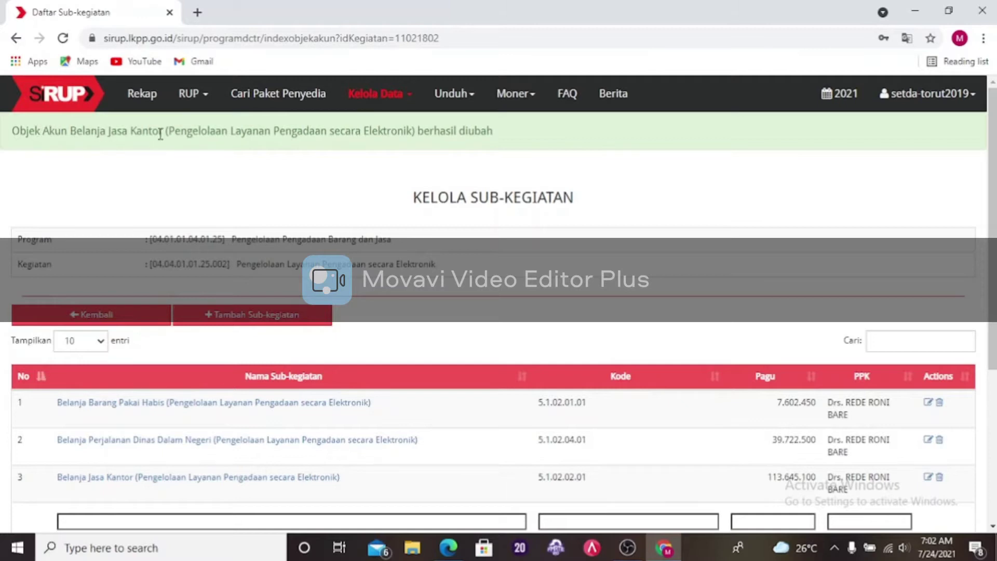
# - Use Kembali twice to return to Kelola Program, showing the 19 Sekretariat Daerah programs
pyautogui.scroll(-5, 462, 287)
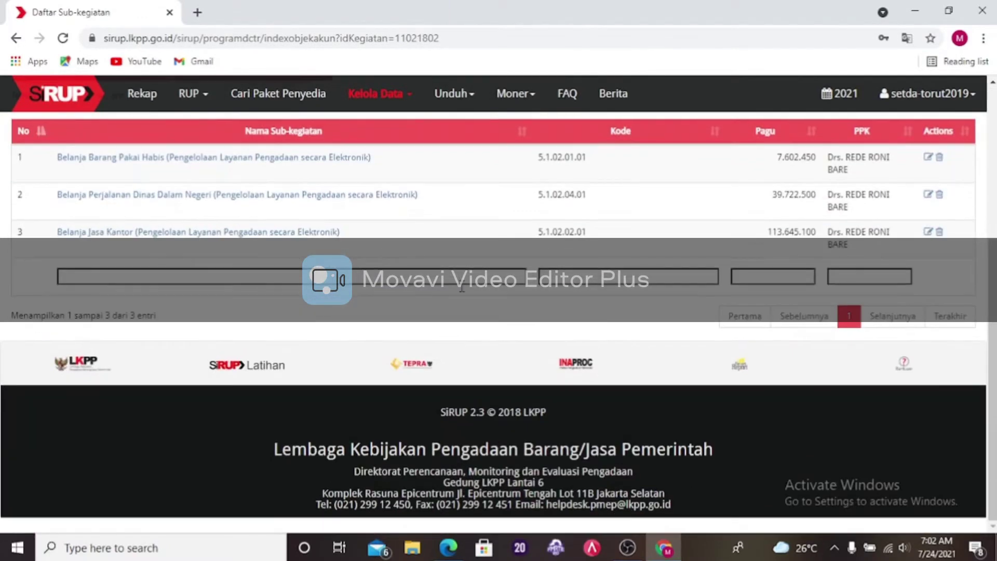
pyautogui.scroll(4, 338, 323)
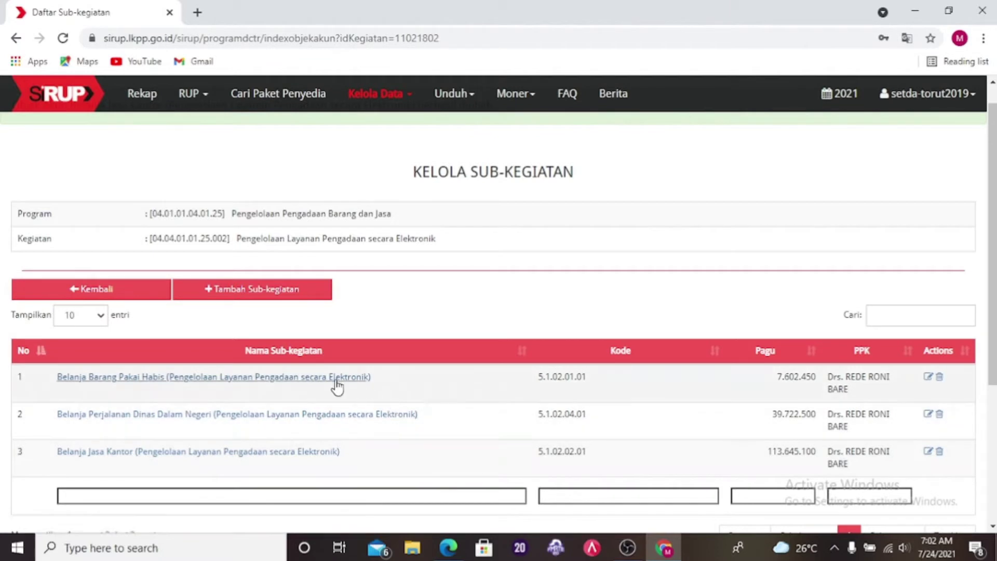
pyautogui.click(43, 299)
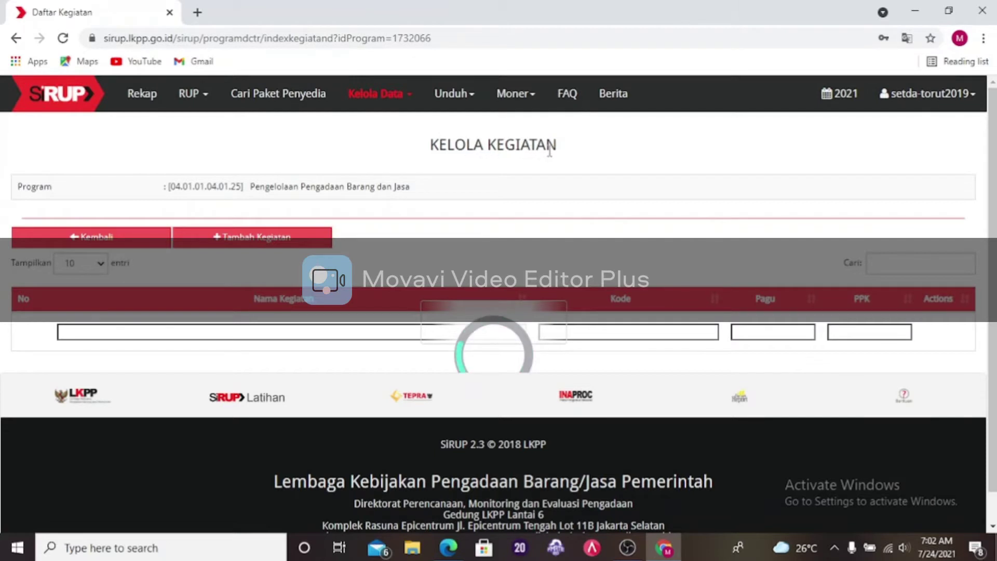
pyautogui.click(79, 242)
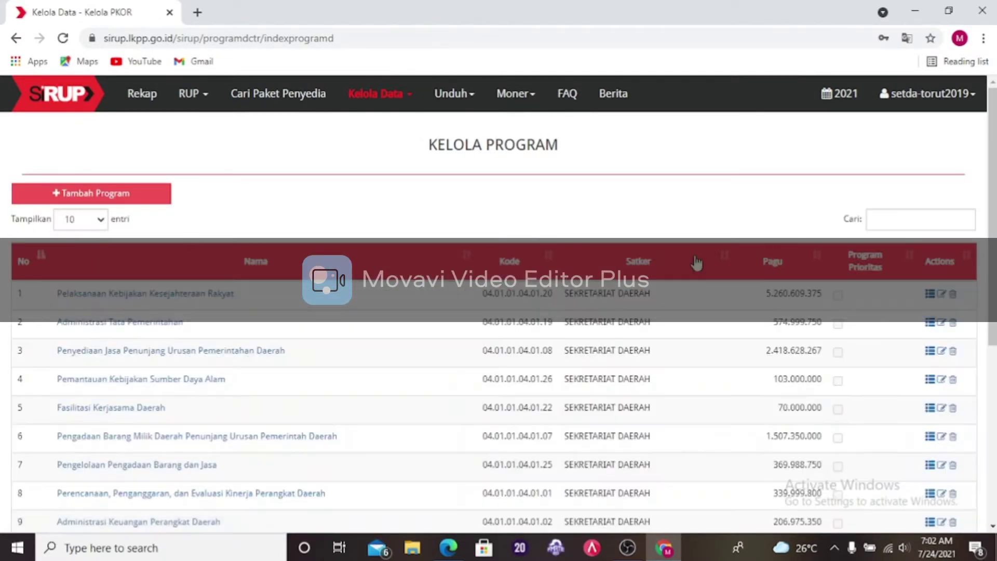
pyautogui.scroll(-5, 617, 288)
pyautogui.scroll(5, 616, 289)
pyautogui.scroll(-5, 617, 288)
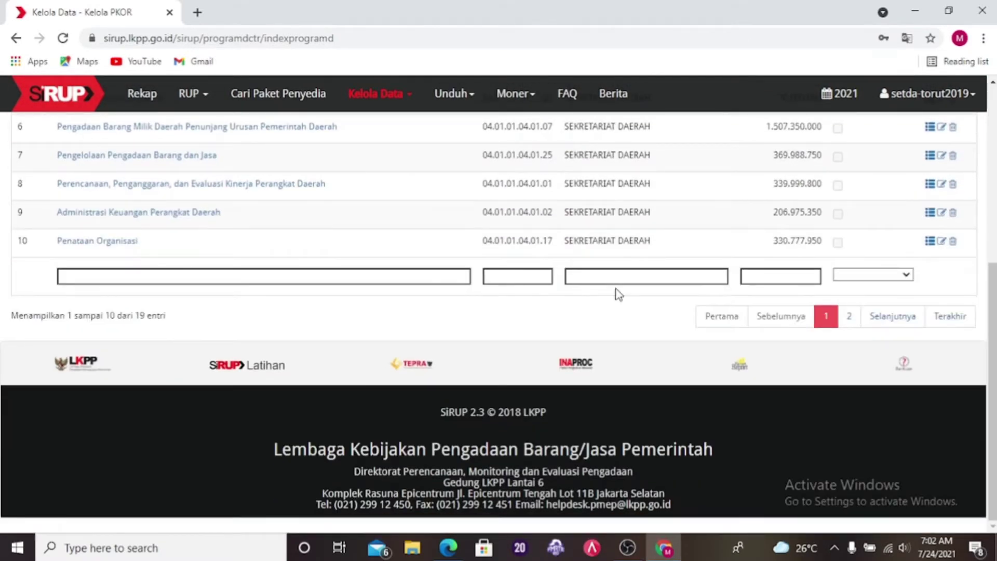
pyautogui.scroll(5, 618, 291)
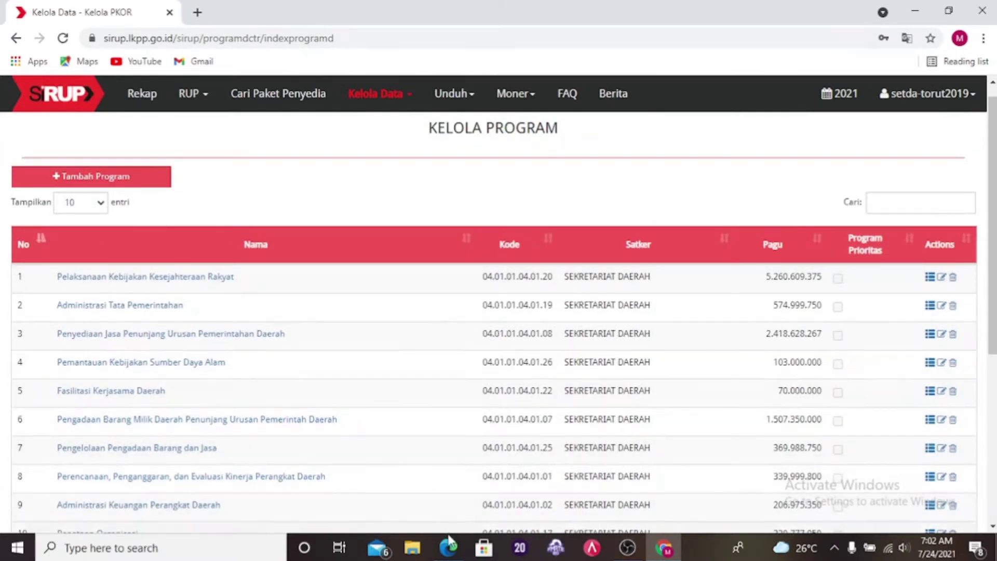
pyautogui.moveTo(445, 546)
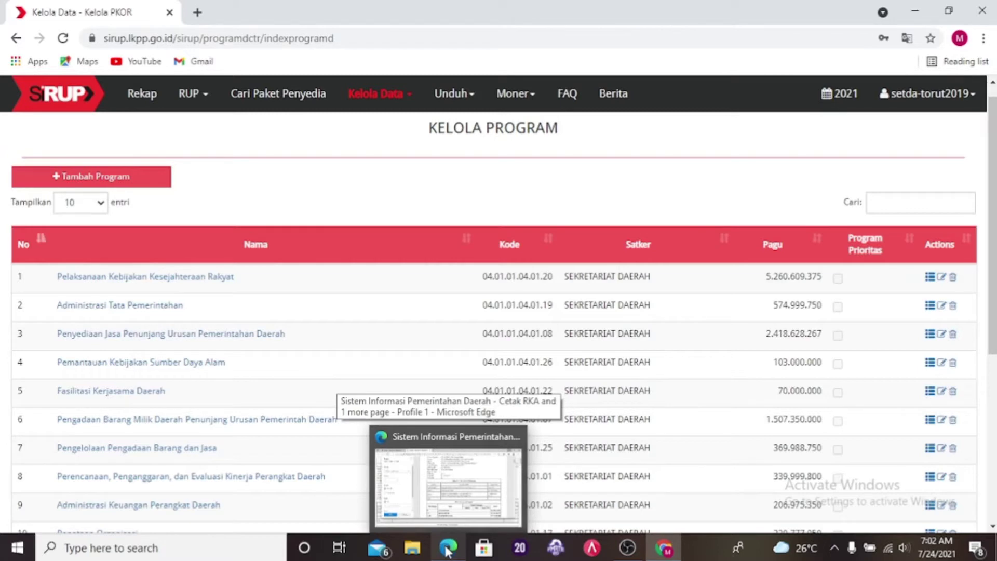
# - Open the lpse-torajautara.go.id home page in a new Edge tab and start the LOGIN
pyautogui.click(446, 549)
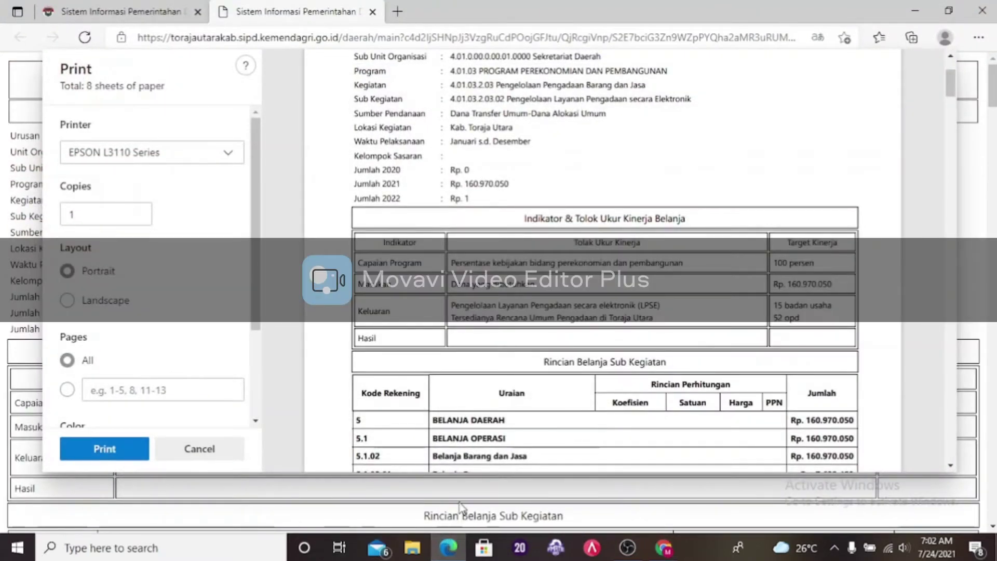
pyautogui.click(397, 12)
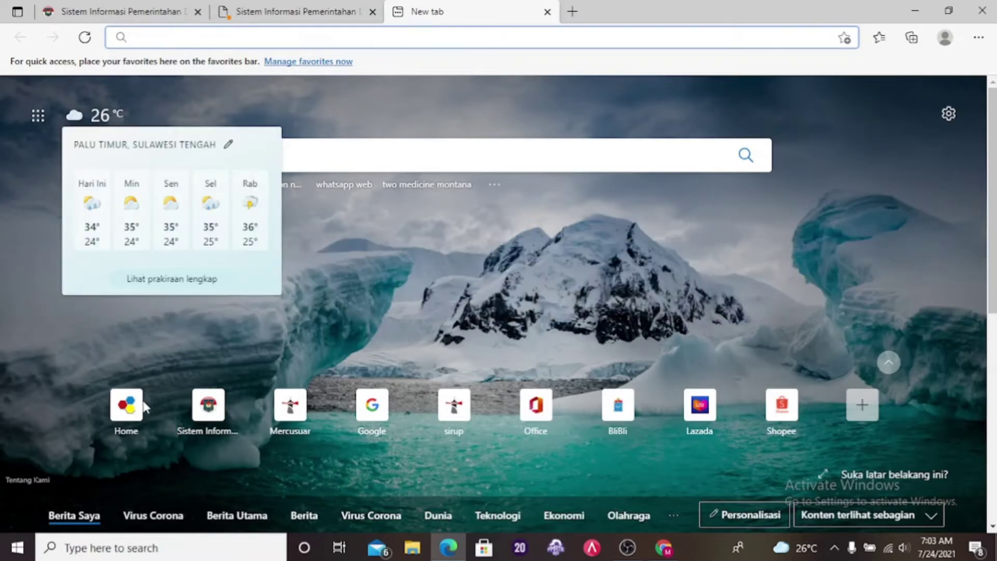
pyautogui.click(126, 405)
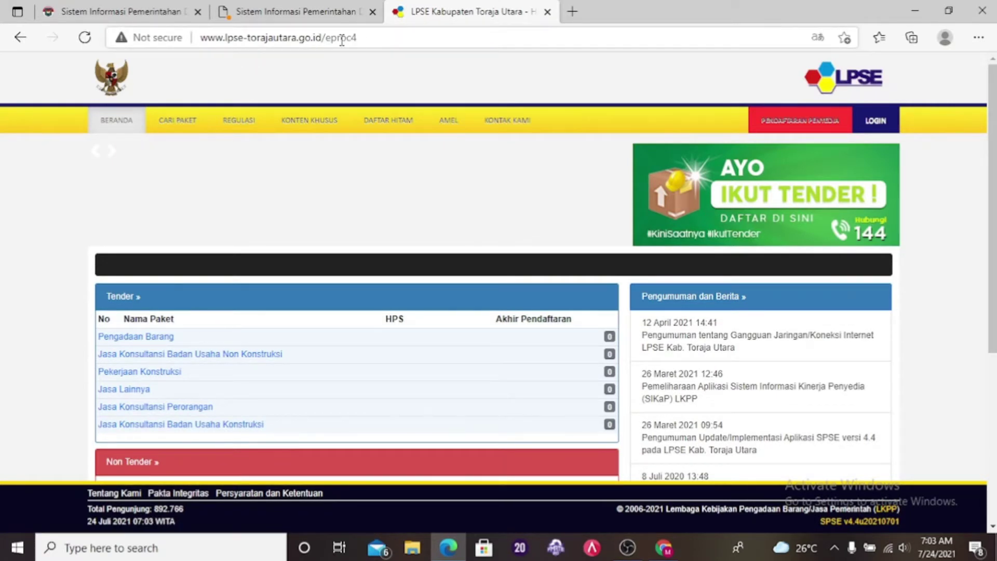
pyautogui.click(370, 38)
pyautogui.click(370, 37)
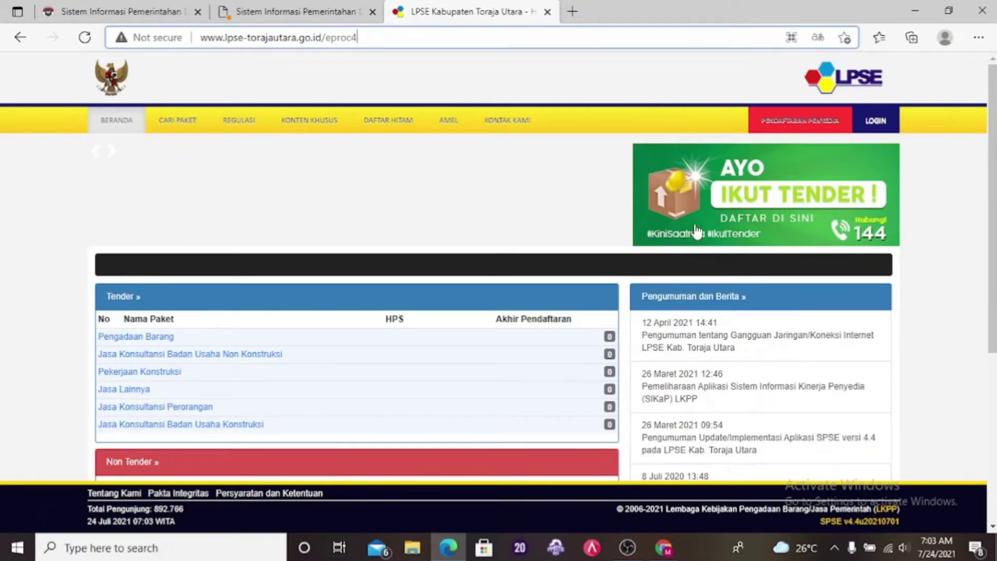
pyautogui.scroll(-2, 644, 258)
pyautogui.scroll(2, 647, 252)
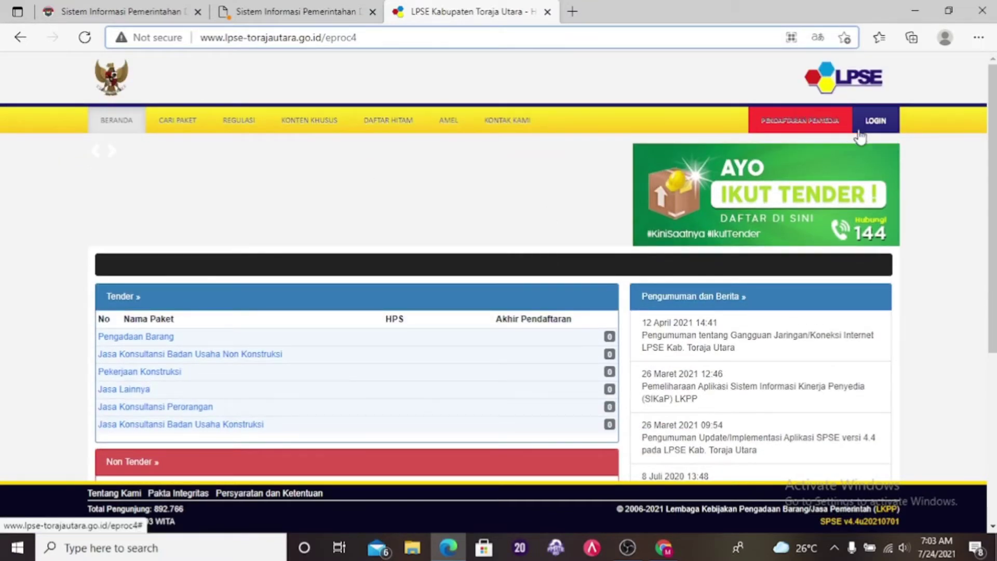
pyautogui.click(886, 118)
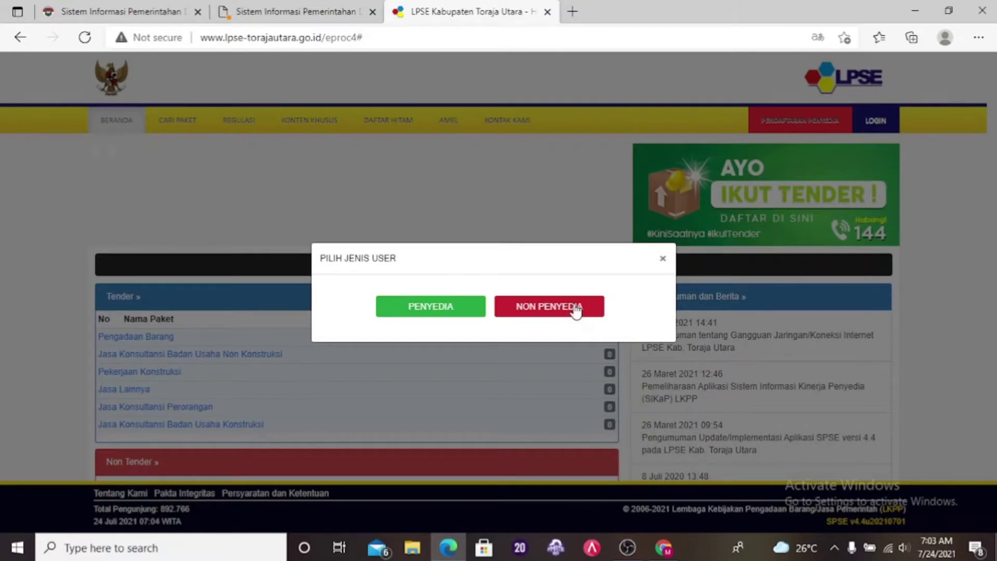
# - Log in as Non Penyedia with the PPK user ID, saved password and captcha code
pyautogui.click(576, 310)
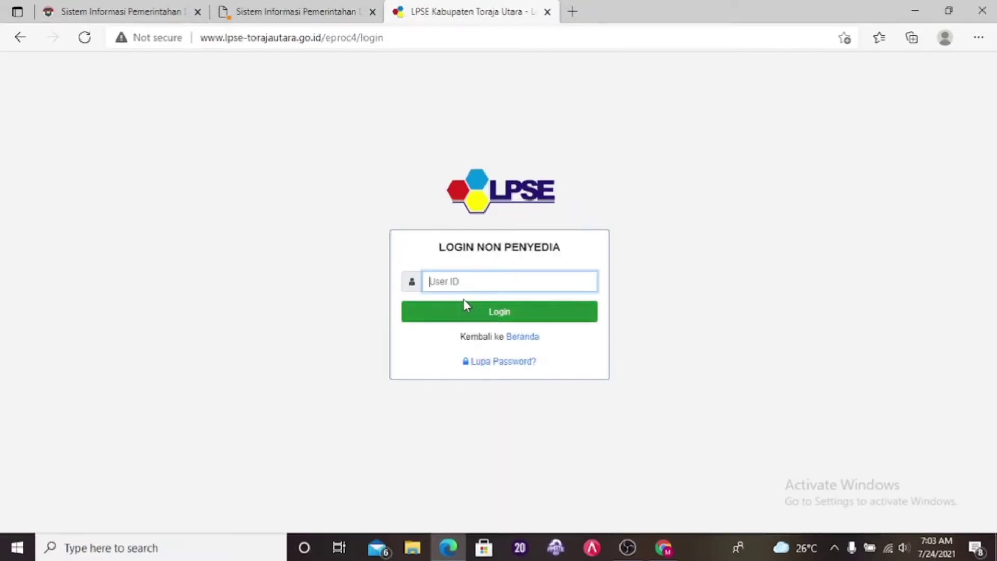
pyautogui.write('PPK_SETDA2021')
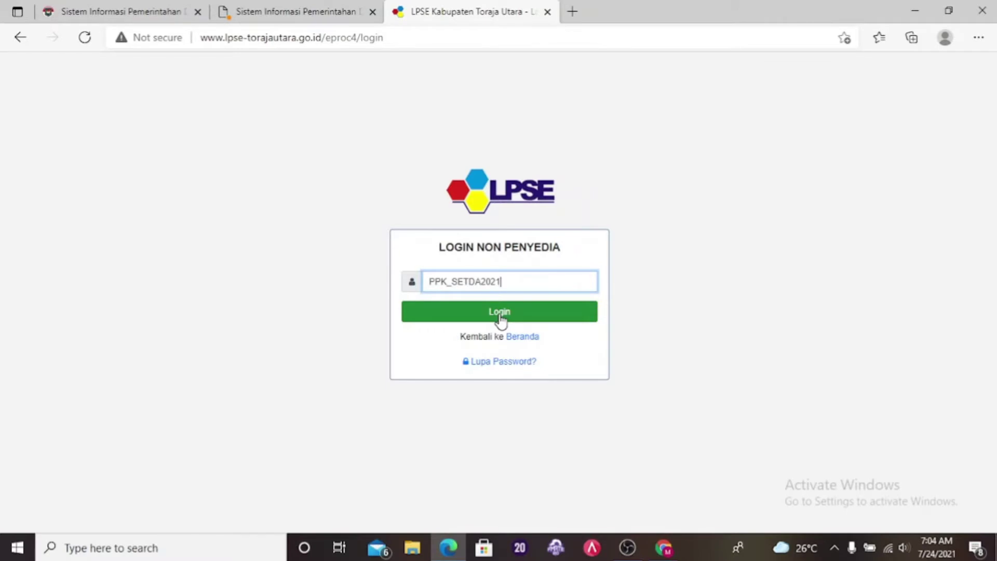
pyautogui.click(500, 318)
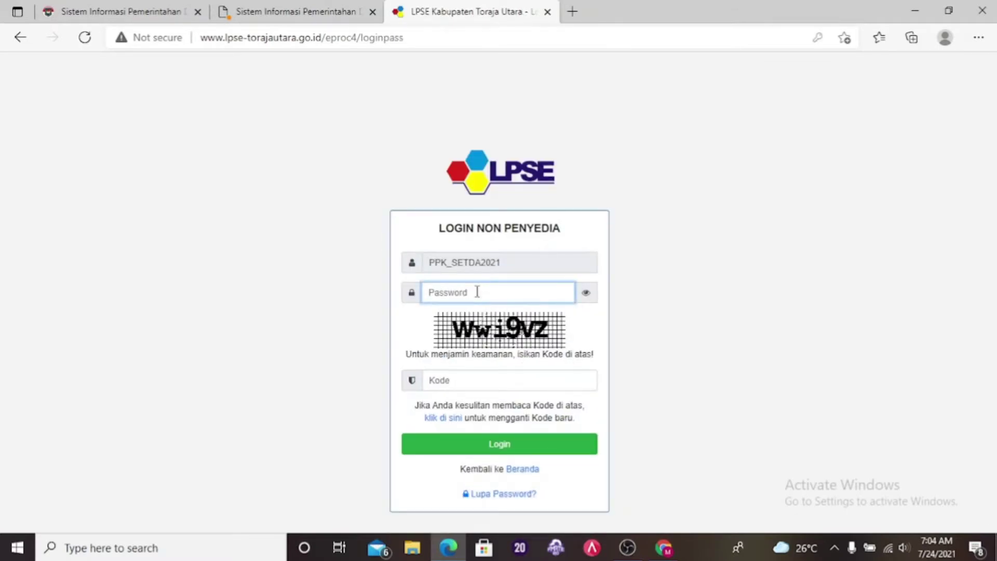
pyautogui.click(477, 292)
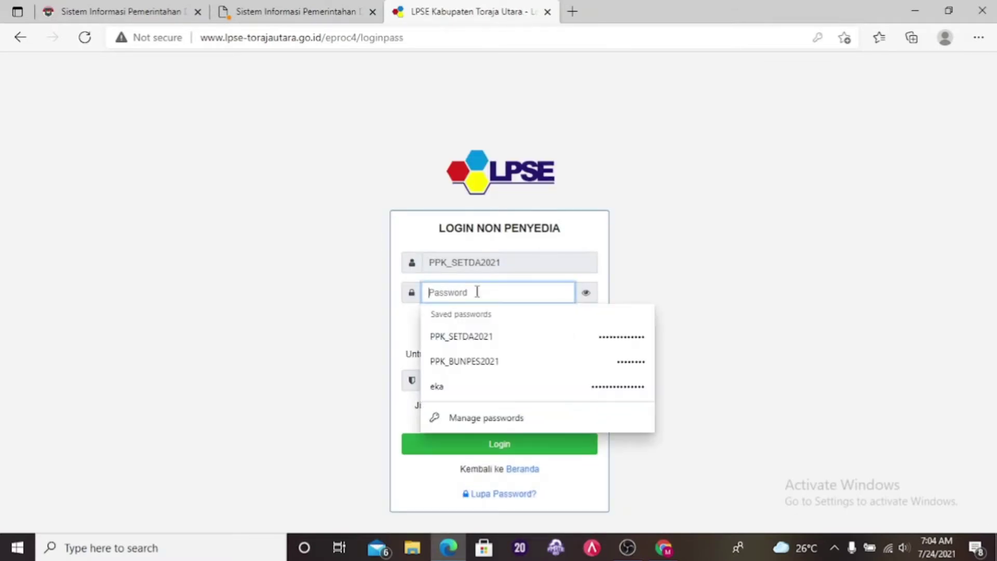
pyautogui.click(477, 336)
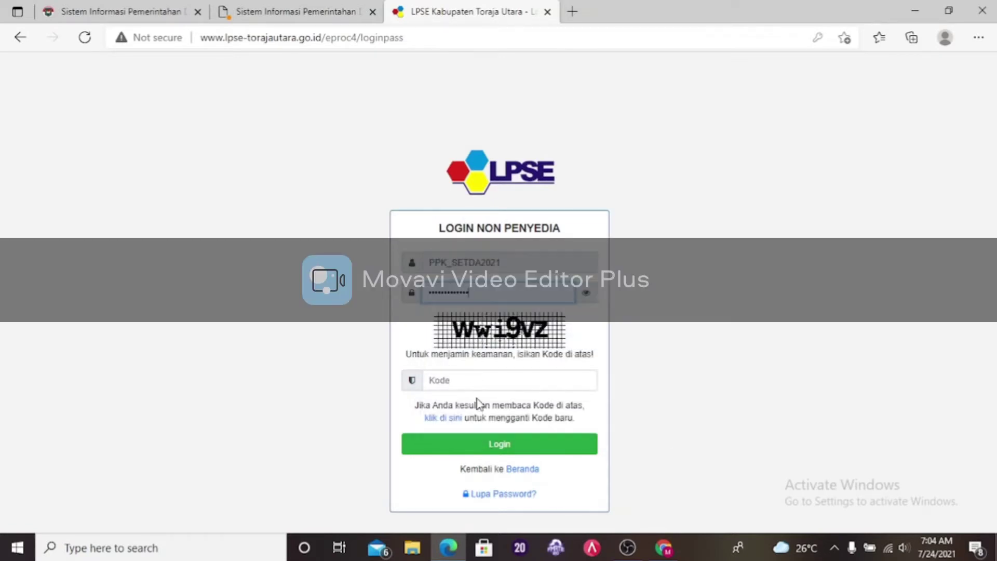
pyautogui.click(484, 382)
pyautogui.write('W')
pyautogui.press('BackSpace')
pyautogui.write('wwi')
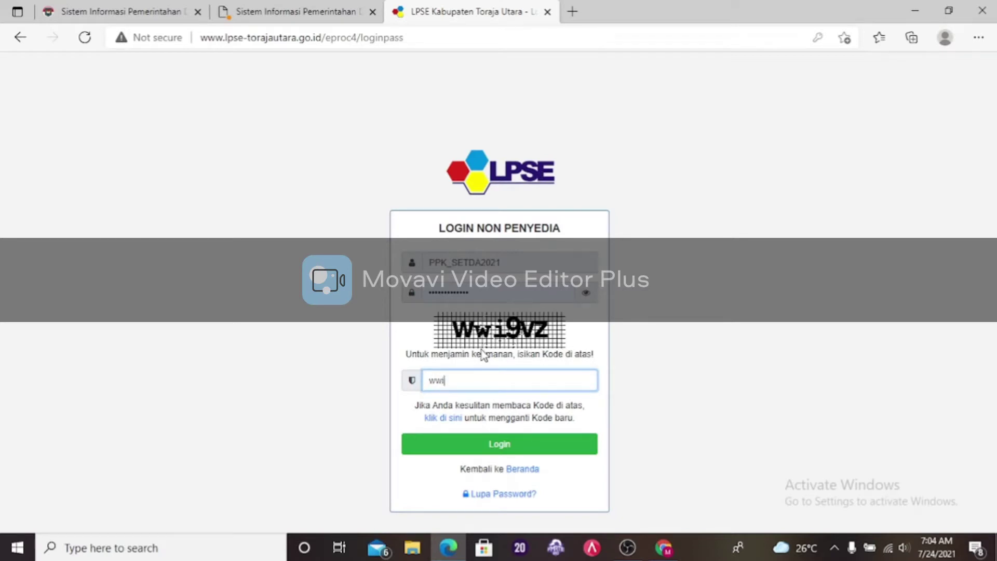
pyautogui.write('9vz')
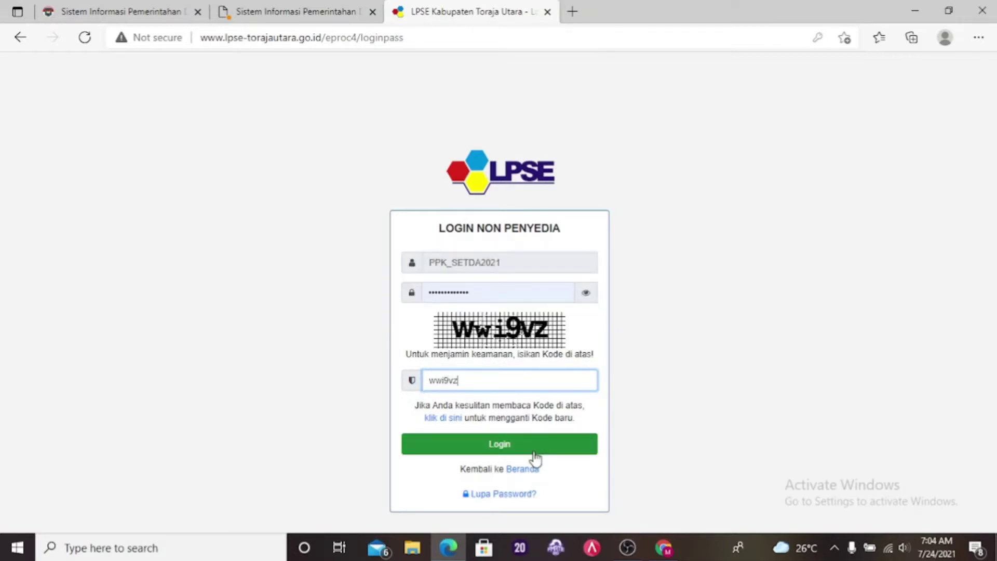
pyautogui.click(535, 453)
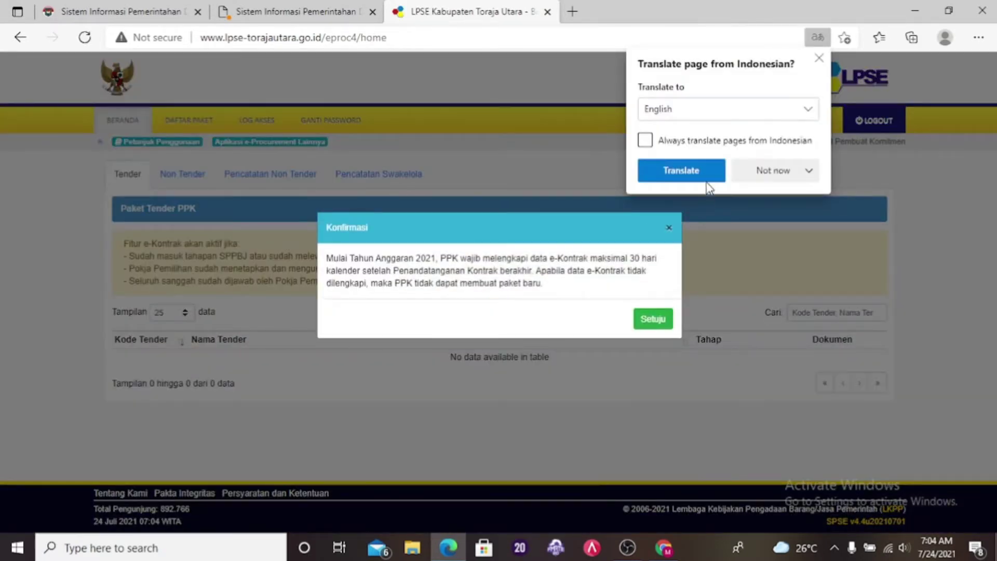
# - Decline translation, accept the e-Kontrak notice with Setuju, and open Aplikasi e-Procurement Lainnya
pyautogui.click(783, 169)
pyautogui.click(771, 200)
pyautogui.click(643, 325)
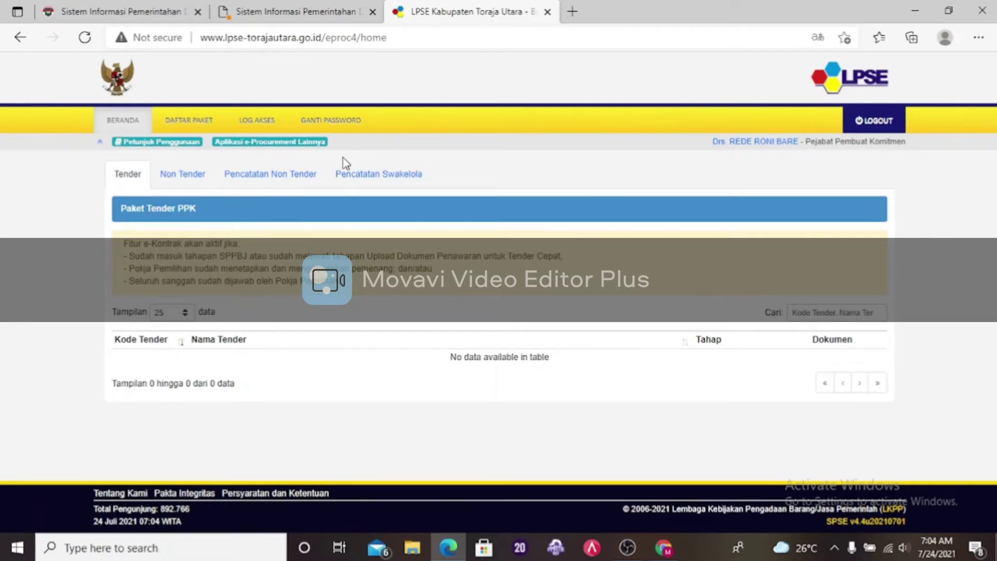
pyautogui.click(228, 147)
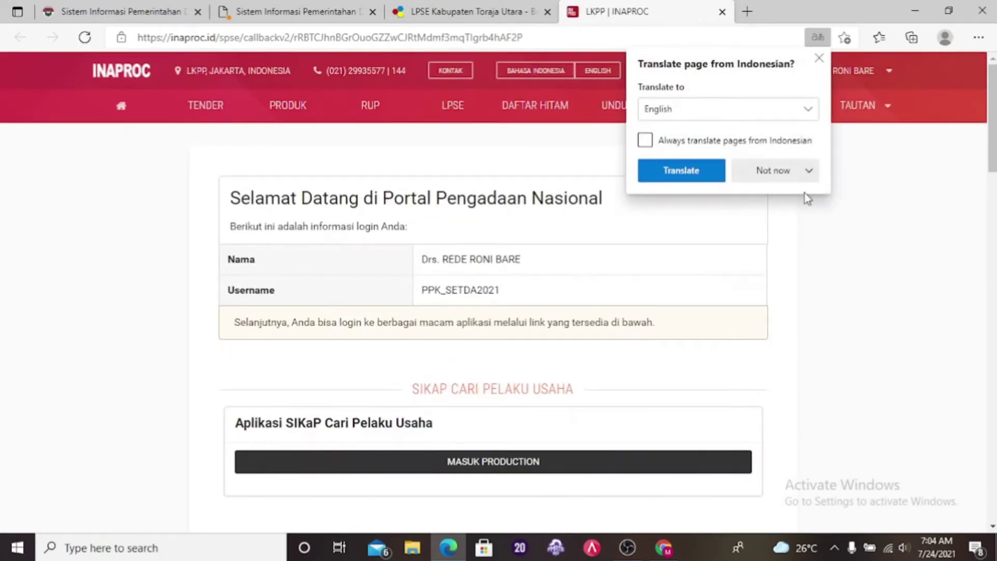
# - Decline translating INAPROC and launch SiRUP through its MASUK PRODUCTION button
pyautogui.click(809, 172)
pyautogui.click(779, 196)
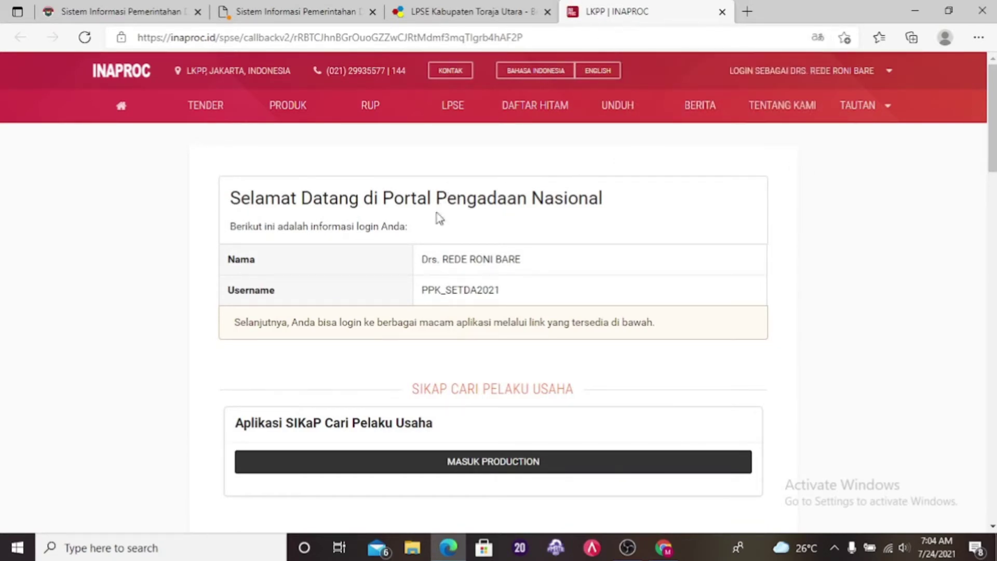
pyautogui.scroll(-3, 410, 269)
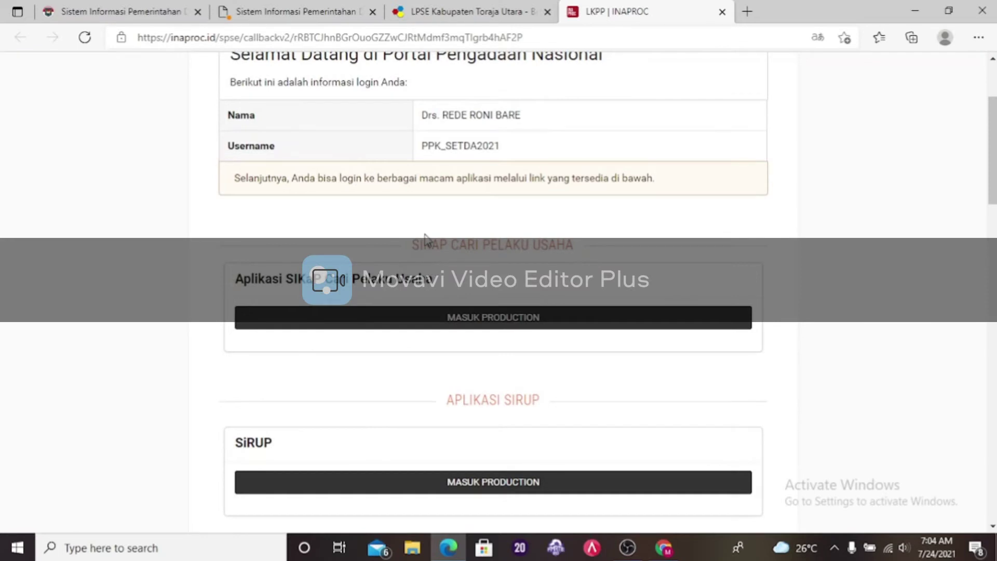
pyautogui.scroll(-2, 426, 238)
pyautogui.scroll(-1, 426, 239)
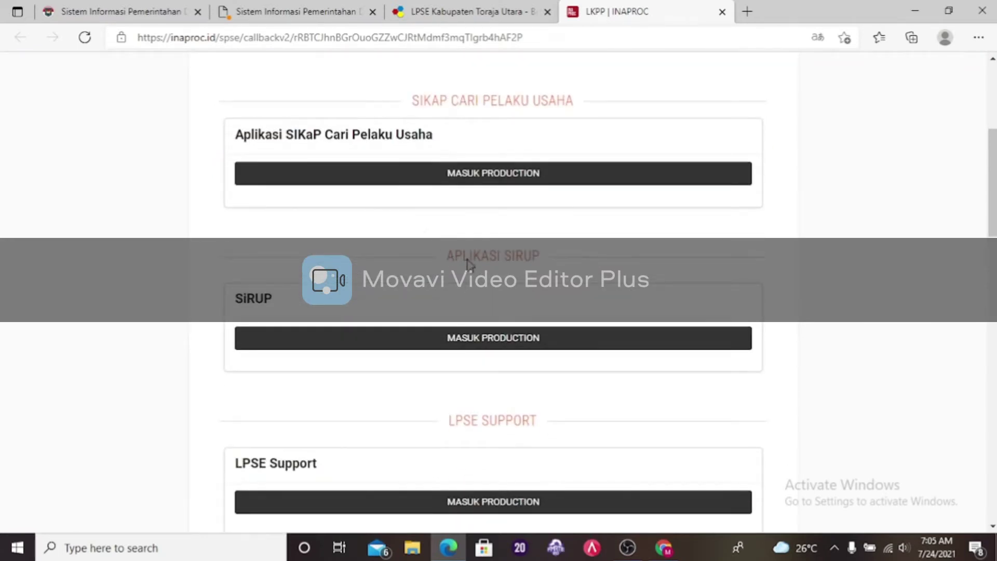
pyautogui.click(407, 336)
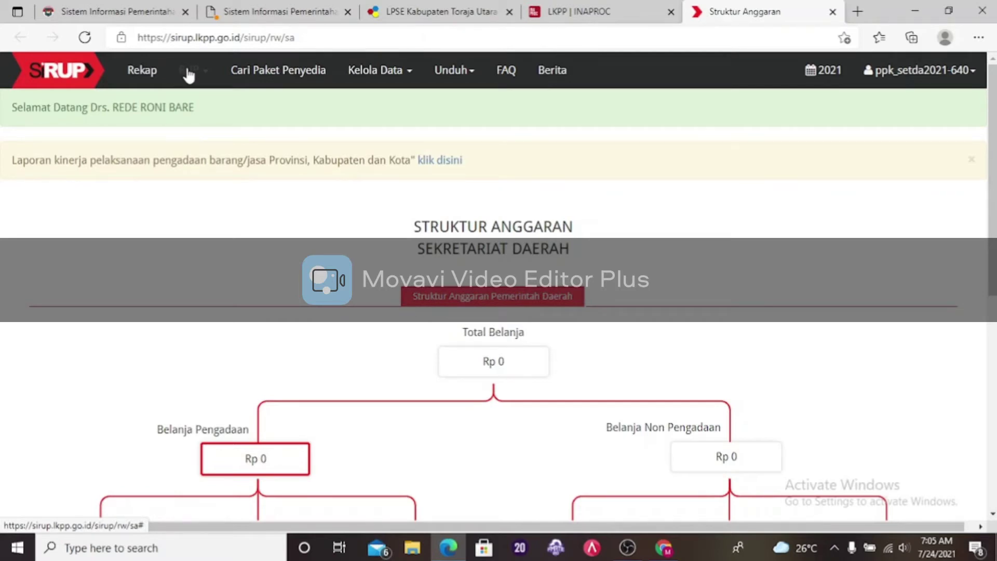
# - View the RUP menu options, then switch to the Cetak RKA browser tab
pyautogui.click(188, 75)
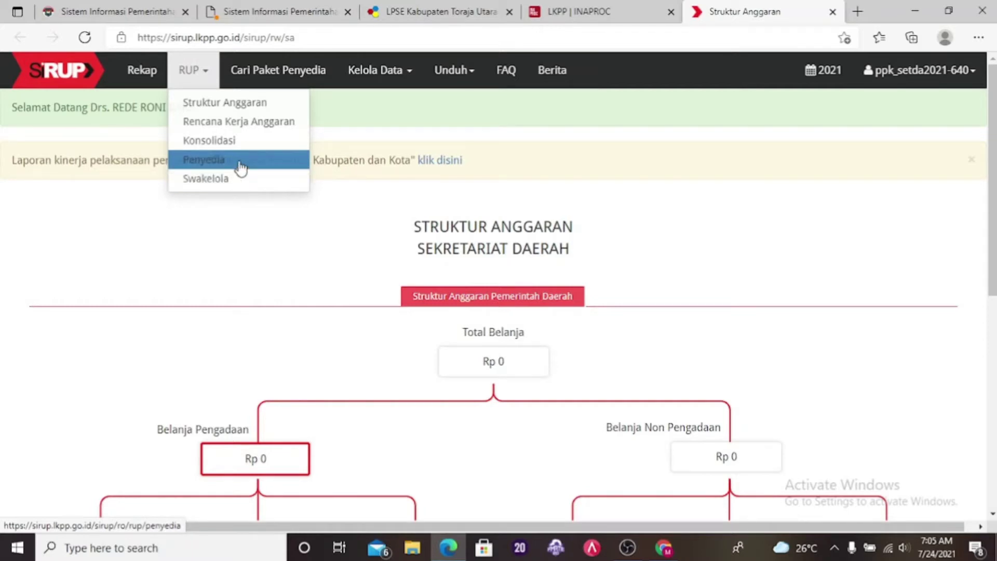
pyautogui.click(245, 13)
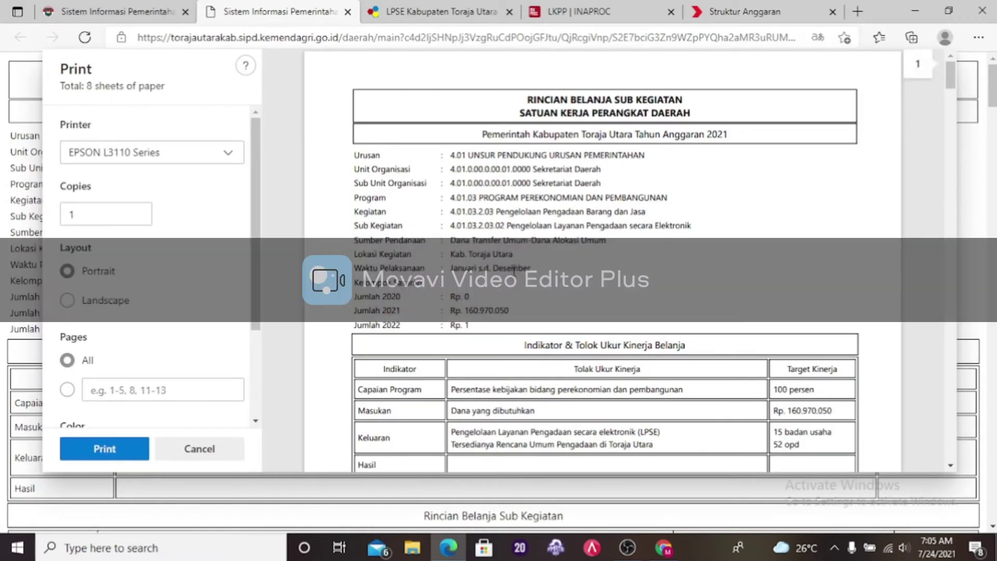
# - Review the eight-page Rincian Belanja Sub Kegiatan preview through Grand Total, then go to the LPSE tab
pyautogui.scroll(-6, 513, 269)
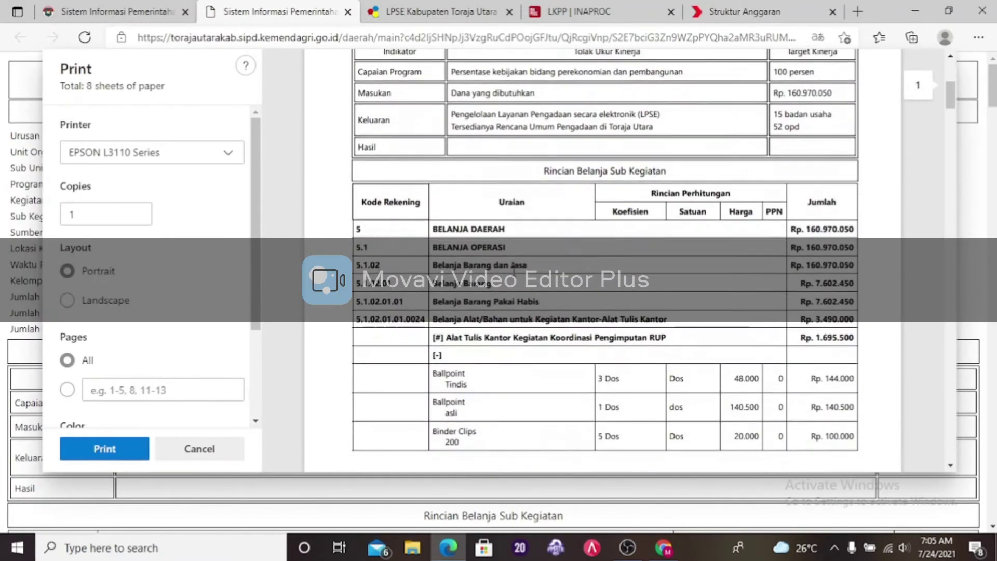
pyautogui.scroll(-10, 514, 271)
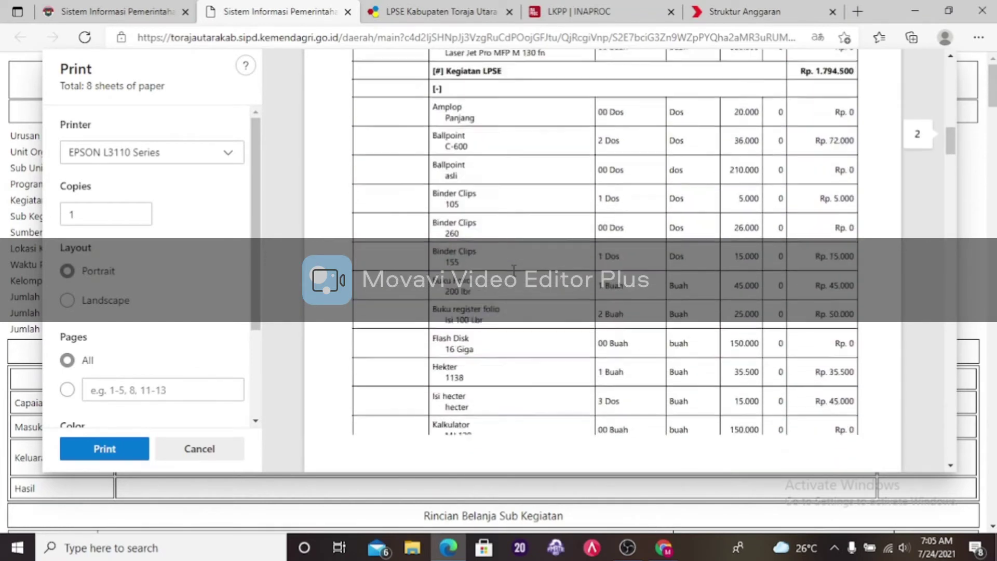
pyautogui.scroll(-10, 514, 269)
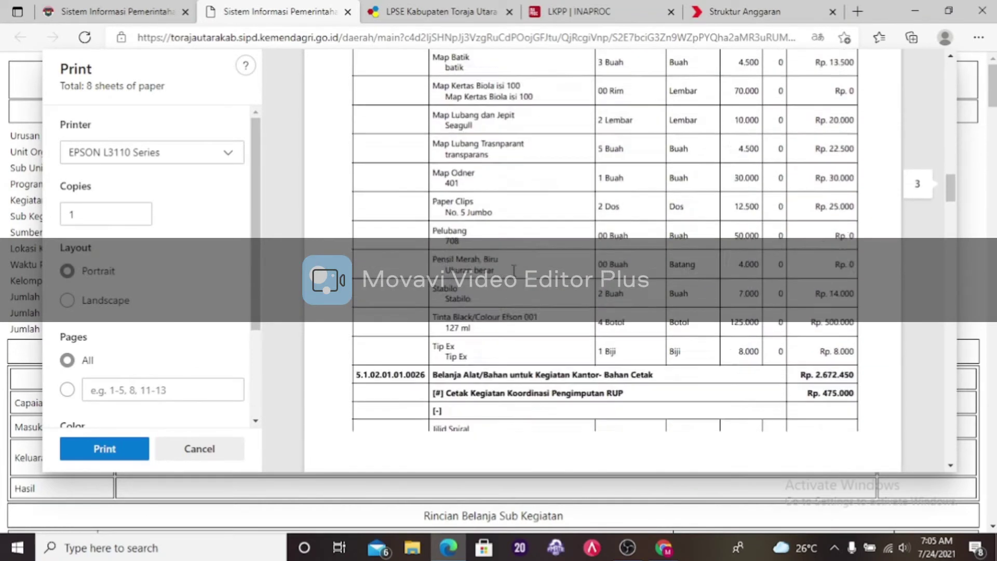
pyautogui.scroll(-3, 513, 270)
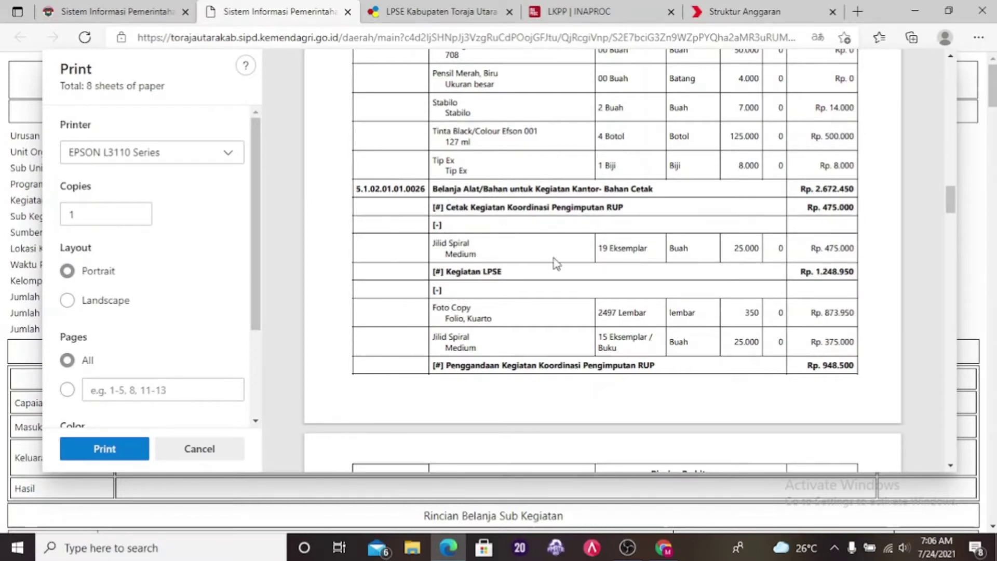
pyautogui.scroll(5, 546, 254)
pyautogui.scroll(-12, 559, 255)
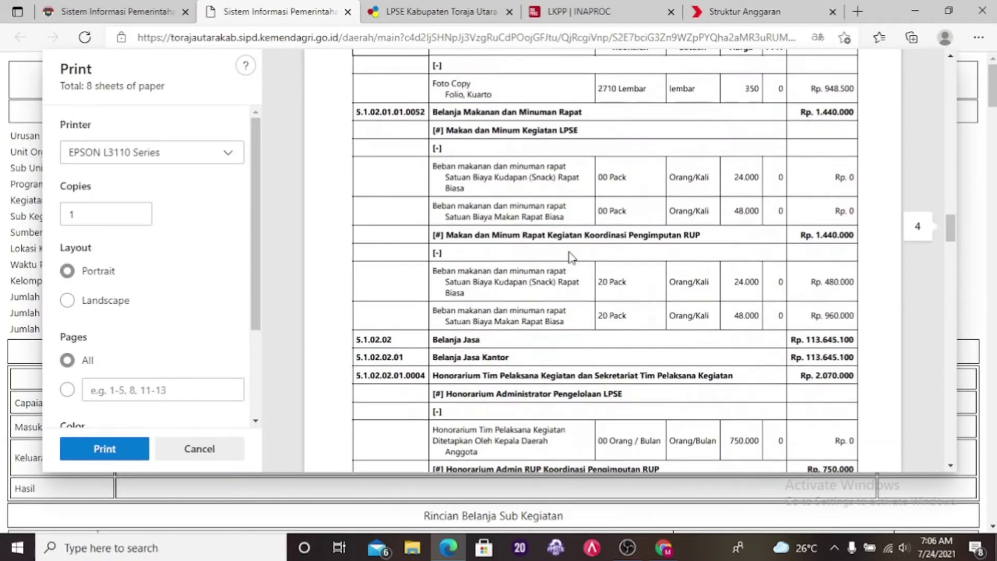
pyautogui.scroll(-5, 571, 256)
pyautogui.scroll(7, 570, 251)
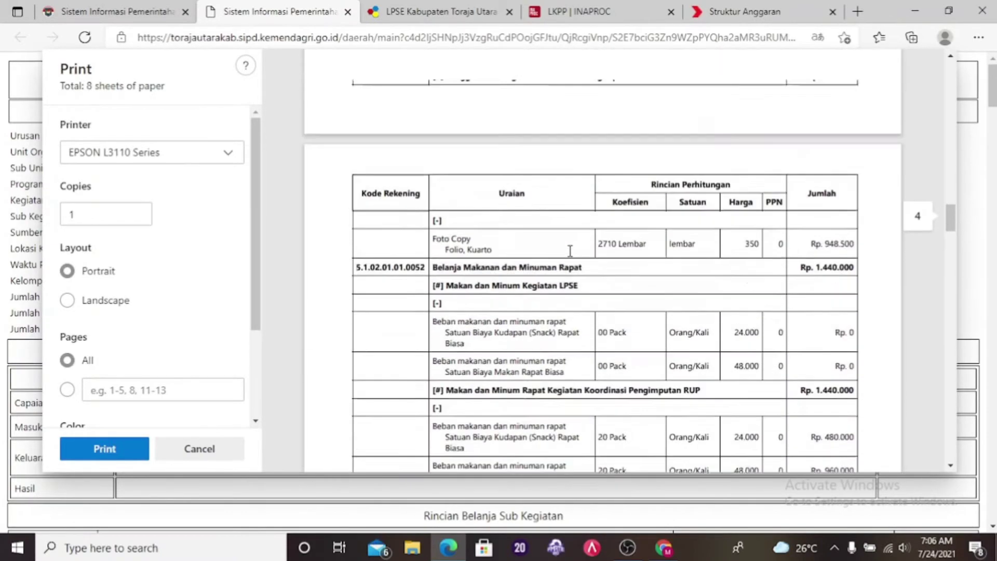
pyautogui.scroll(10, 570, 251)
pyautogui.scroll(4, 571, 254)
pyautogui.scroll(15, 569, 250)
pyautogui.scroll(-2, 577, 227)
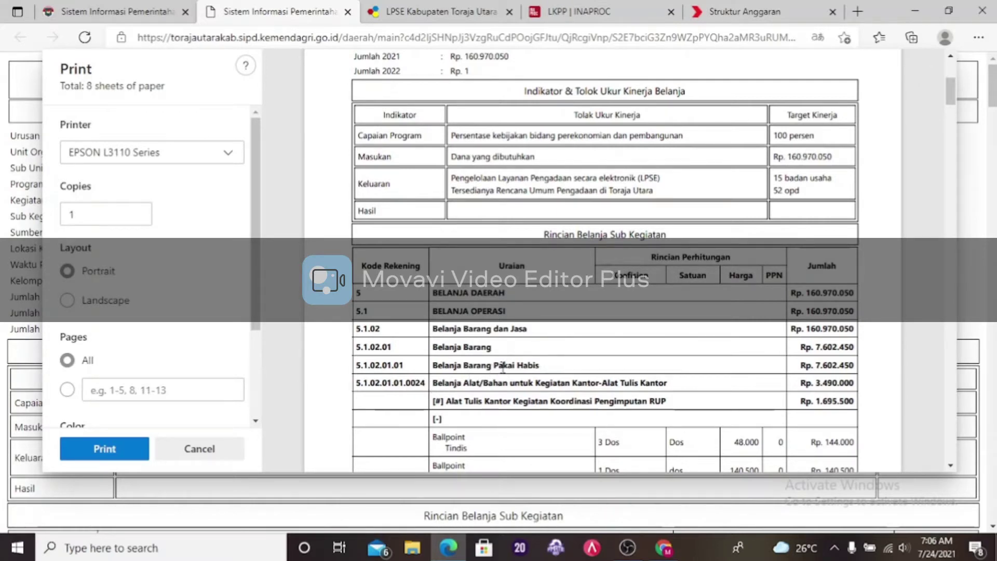
pyautogui.scroll(-6, 571, 374)
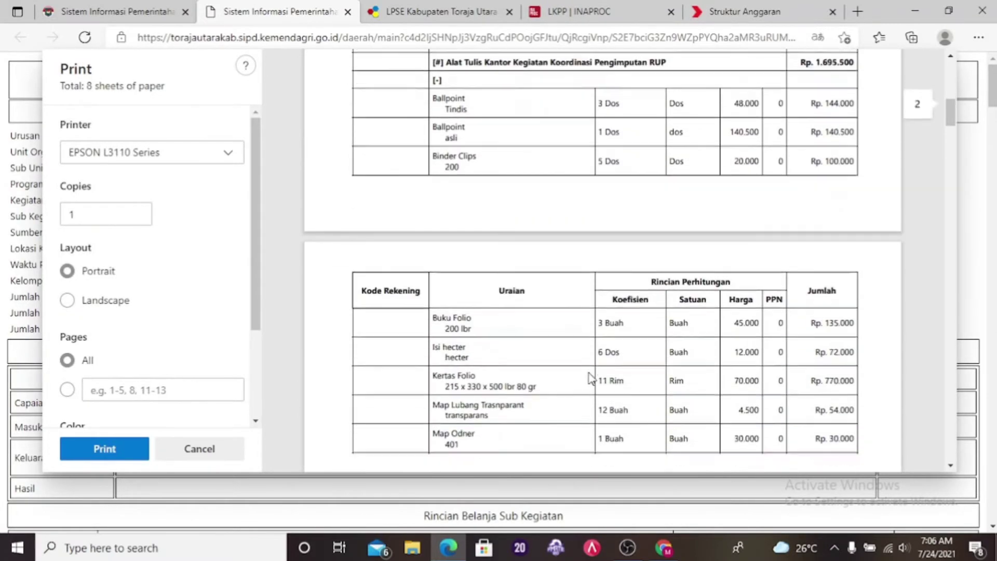
pyautogui.scroll(-8, 591, 378)
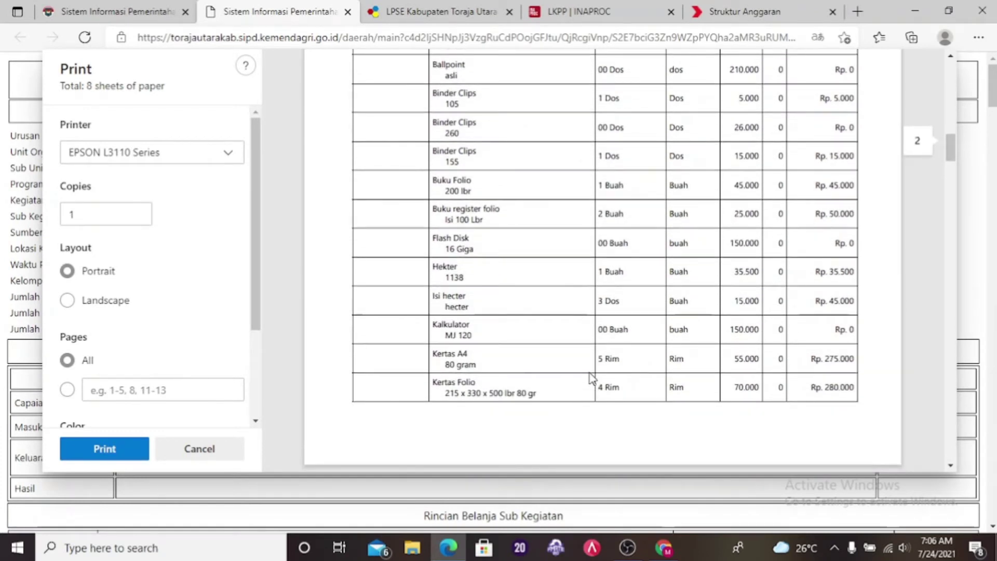
pyautogui.scroll(-12, 591, 378)
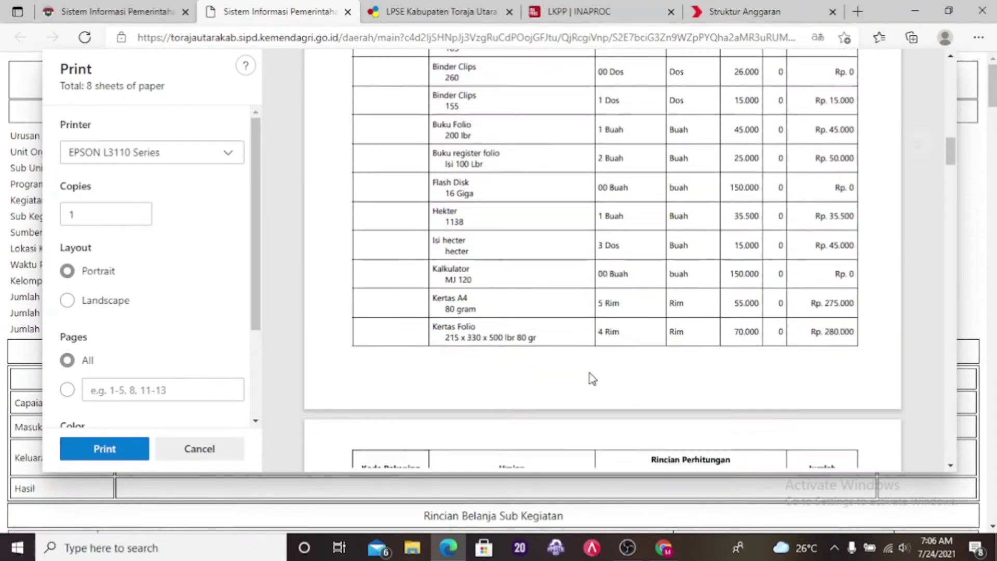
pyautogui.scroll(-6, 596, 373)
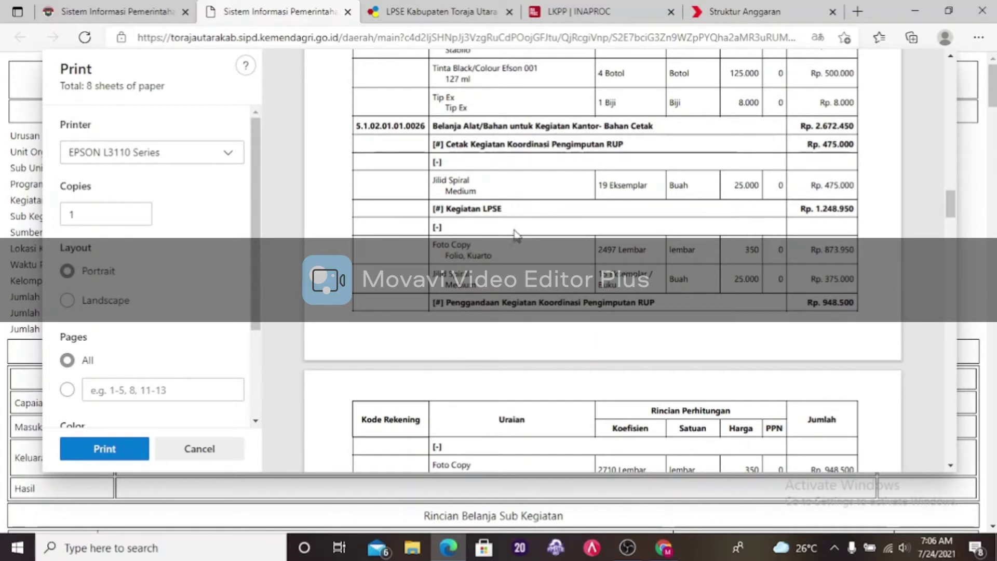
pyautogui.scroll(-2, 514, 287)
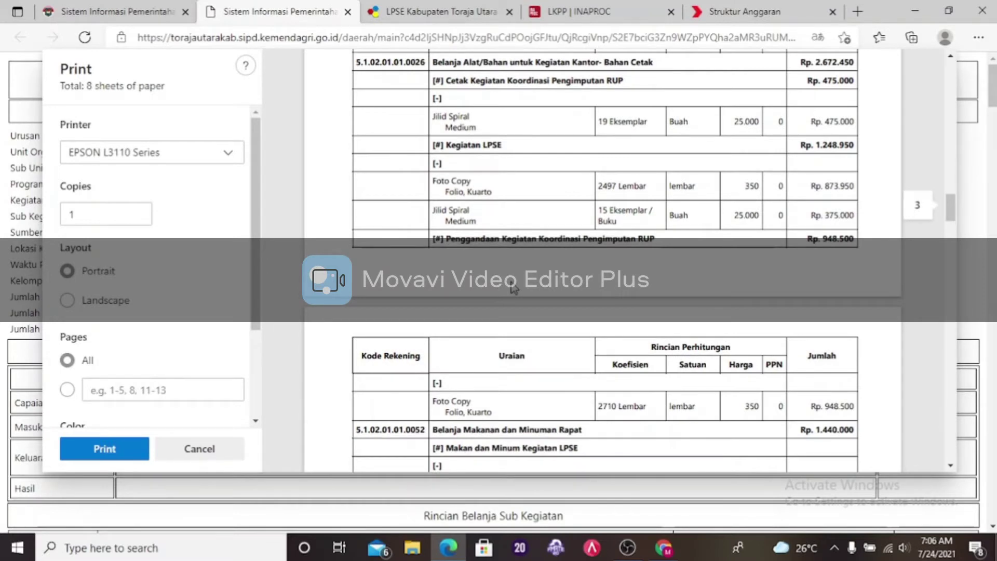
pyautogui.scroll(-3, 513, 287)
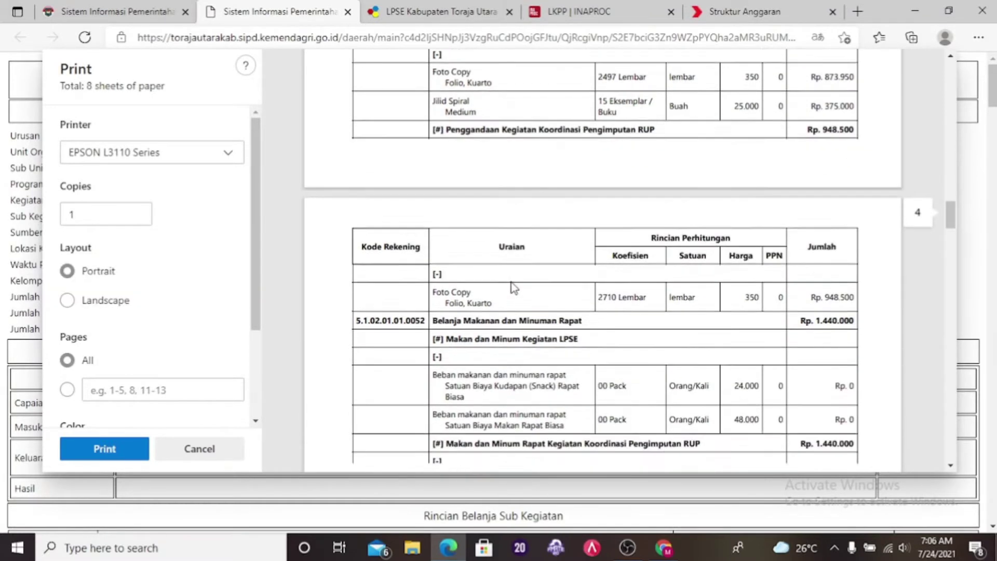
pyautogui.scroll(-1, 514, 287)
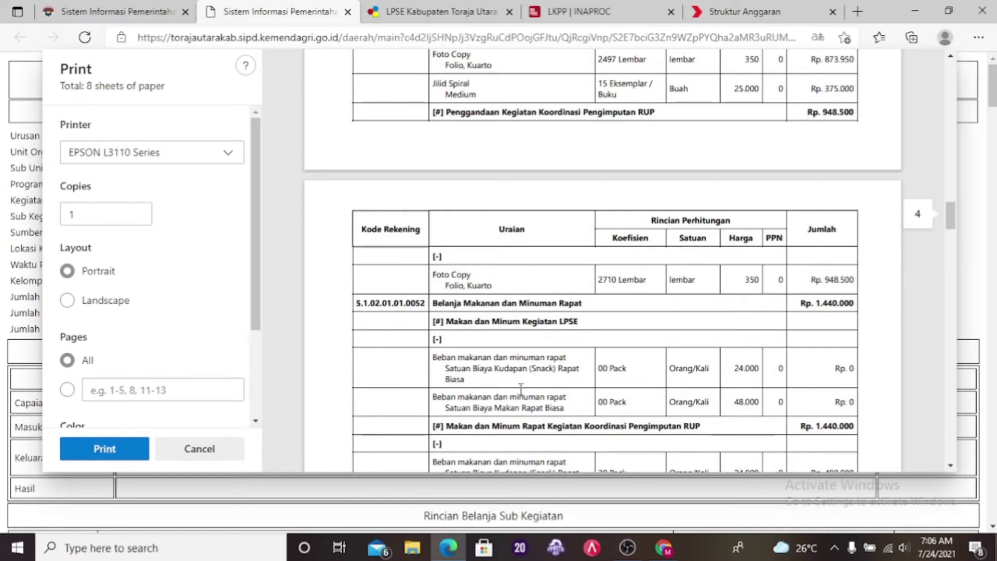
pyautogui.scroll(-7, 521, 388)
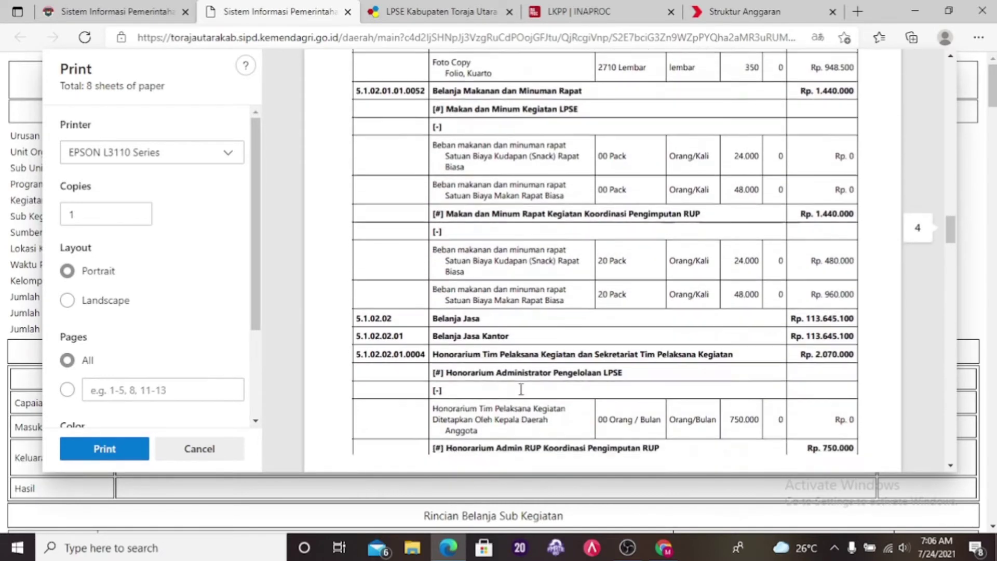
pyautogui.scroll(-1, 521, 389)
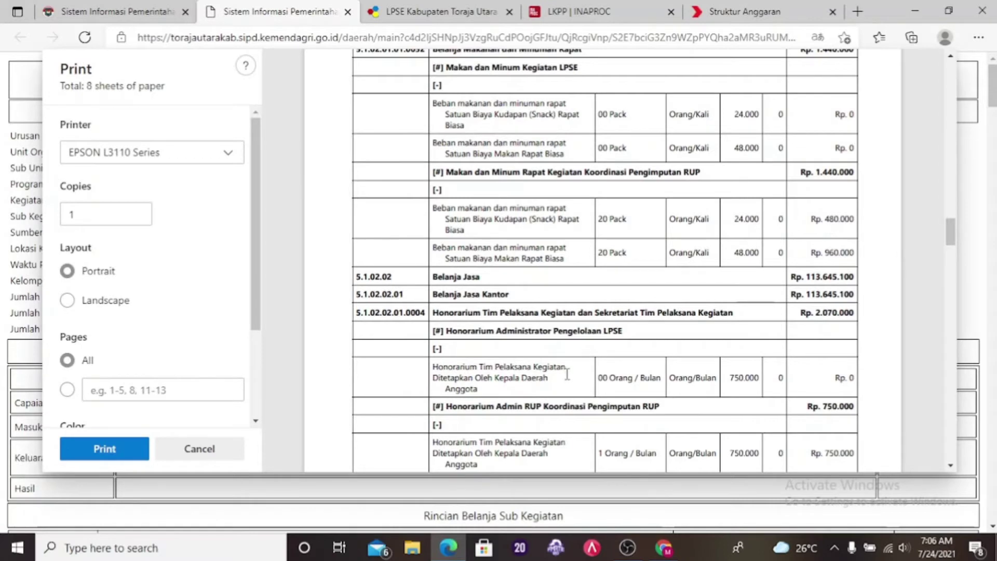
pyautogui.scroll(-4, 567, 374)
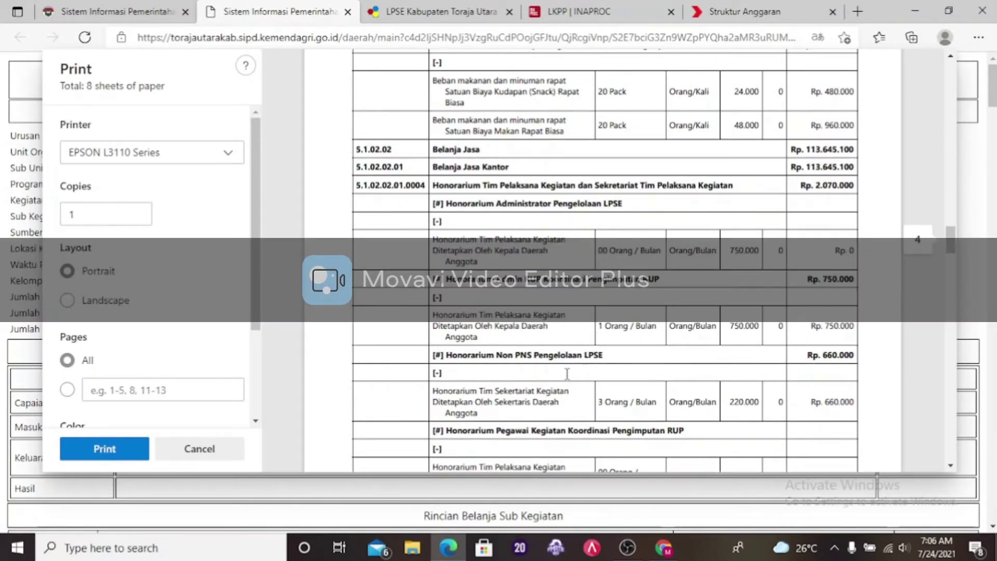
pyautogui.scroll(-2, 567, 374)
pyautogui.scroll(-10, 567, 374)
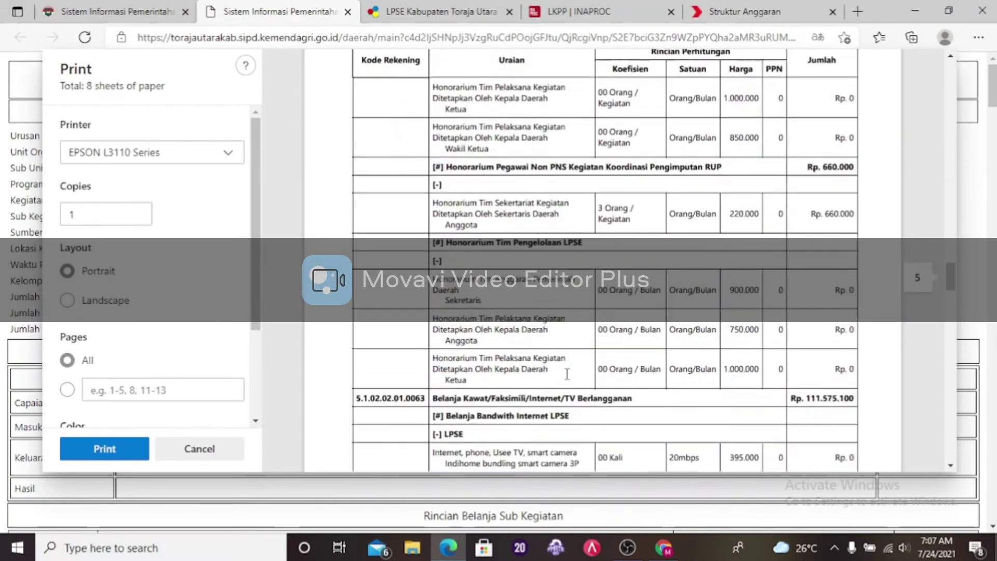
pyautogui.scroll(-2, 567, 374)
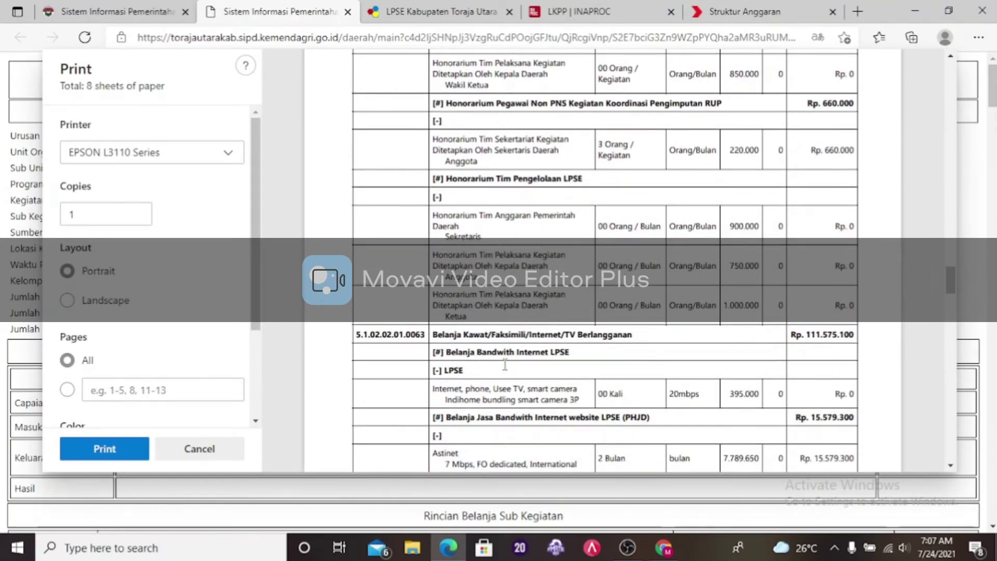
pyautogui.scroll(-1, 536, 391)
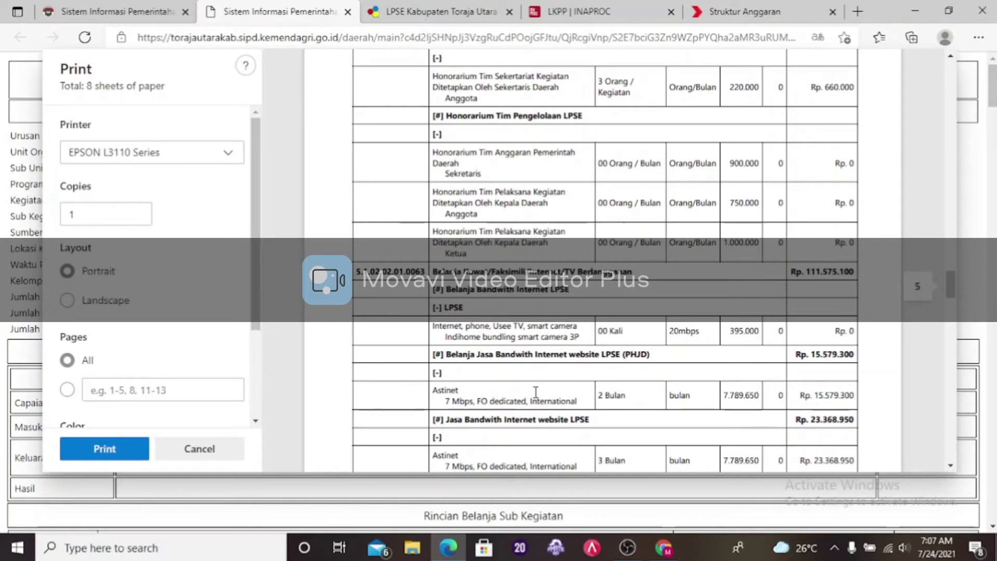
pyautogui.scroll(-1, 536, 390)
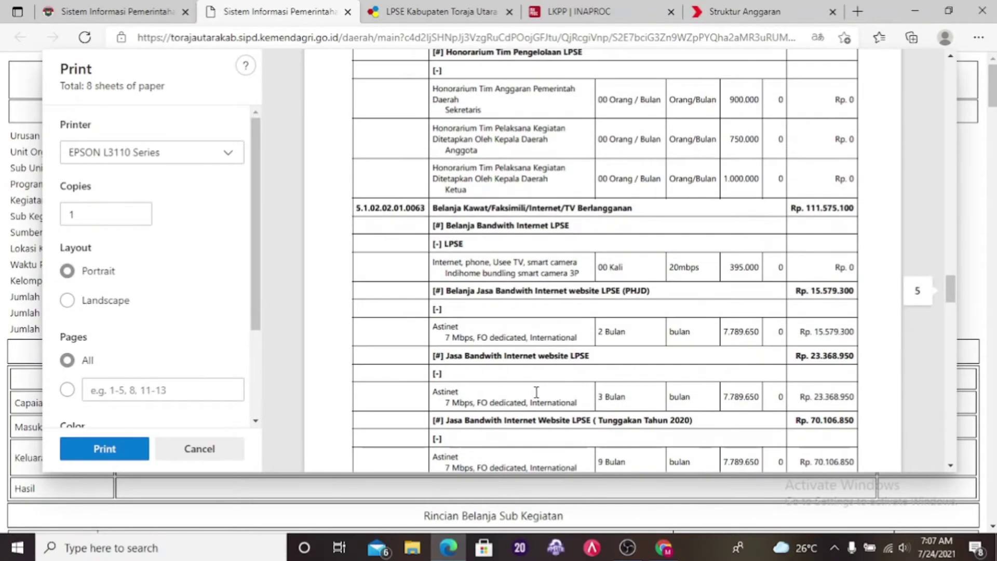
pyautogui.scroll(-1, 544, 396)
pyautogui.scroll(-5, 543, 394)
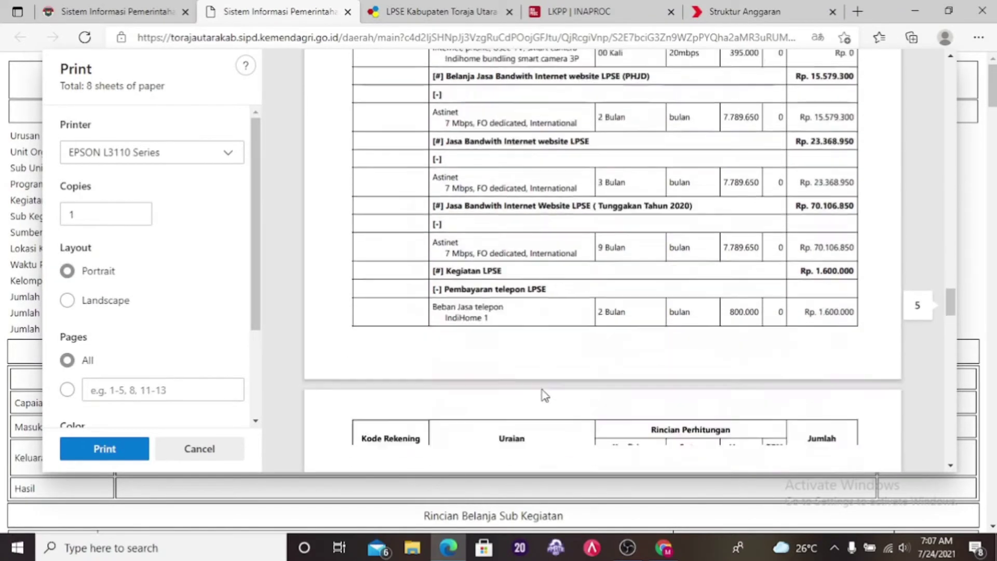
pyautogui.scroll(-3, 544, 396)
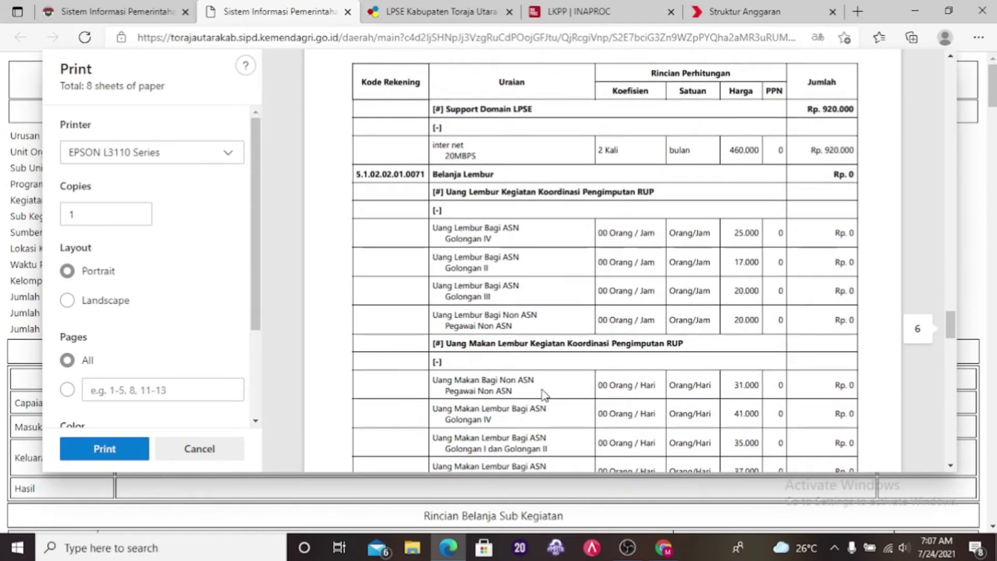
pyautogui.scroll(-2, 544, 395)
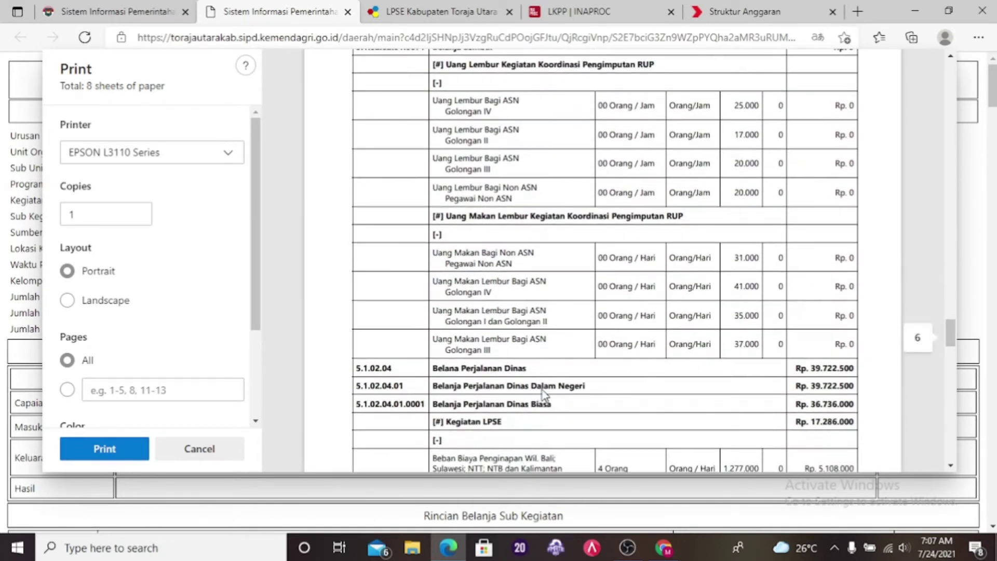
pyautogui.scroll(-1, 542, 394)
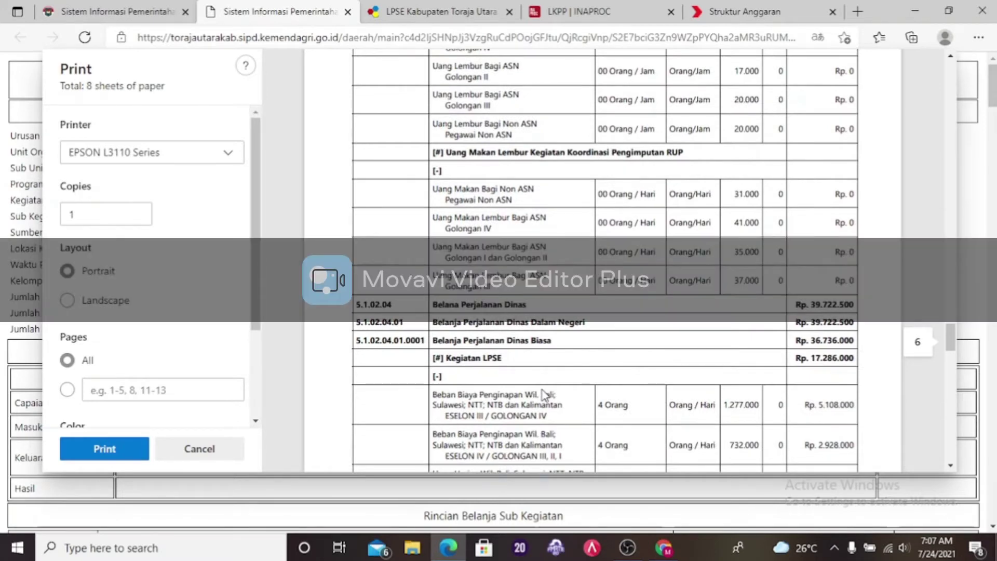
pyautogui.scroll(-8, 544, 396)
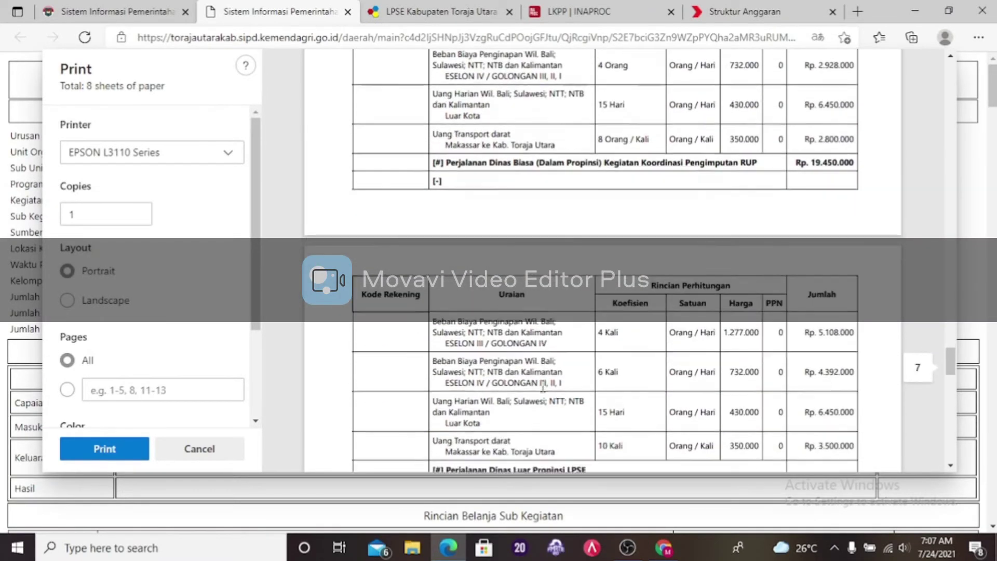
pyautogui.scroll(-10, 547, 385)
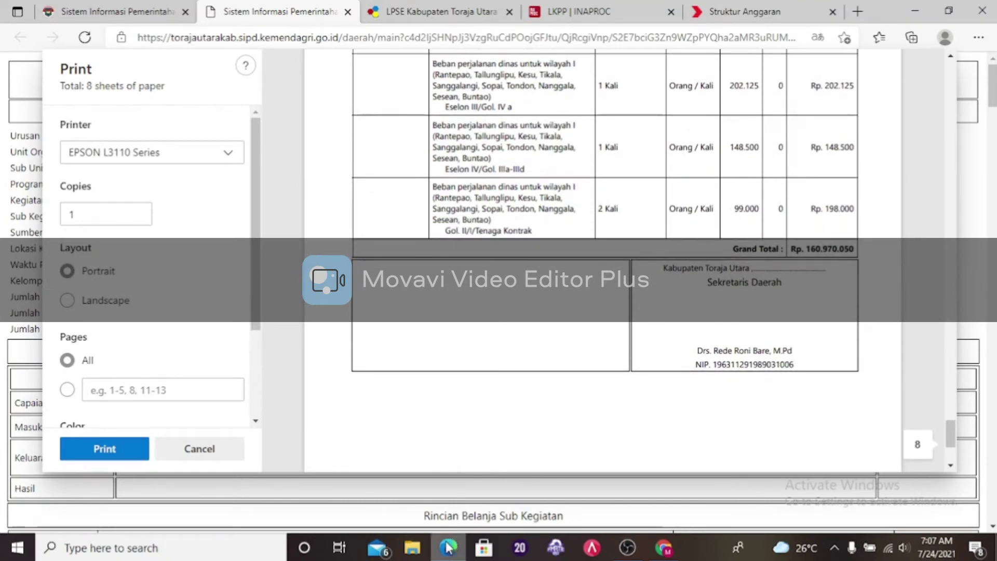
pyautogui.click(387, 14)
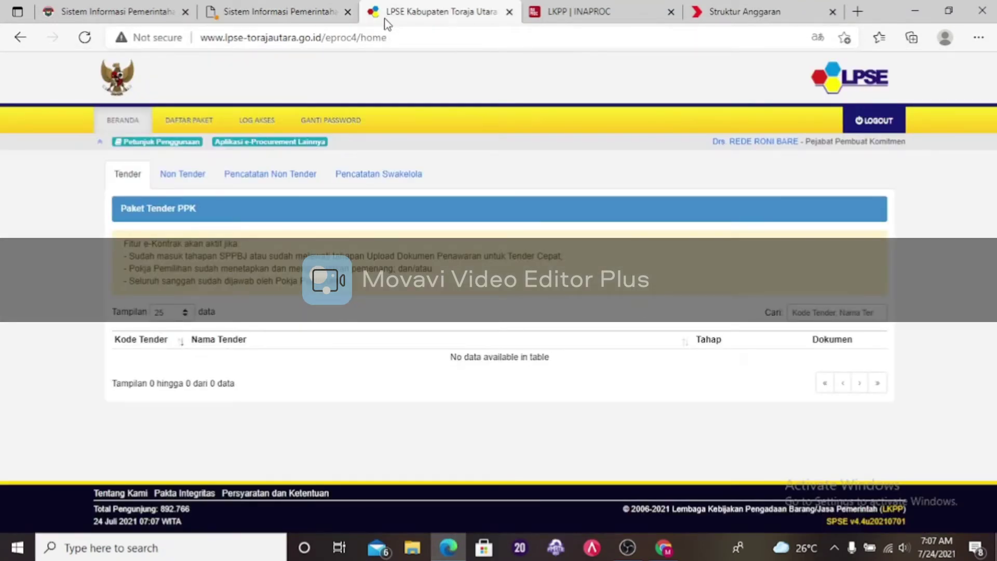
# - Open RUP's Paket Penyedia page and apply the default Semua filters to load the package table
pyautogui.click(753, 11)
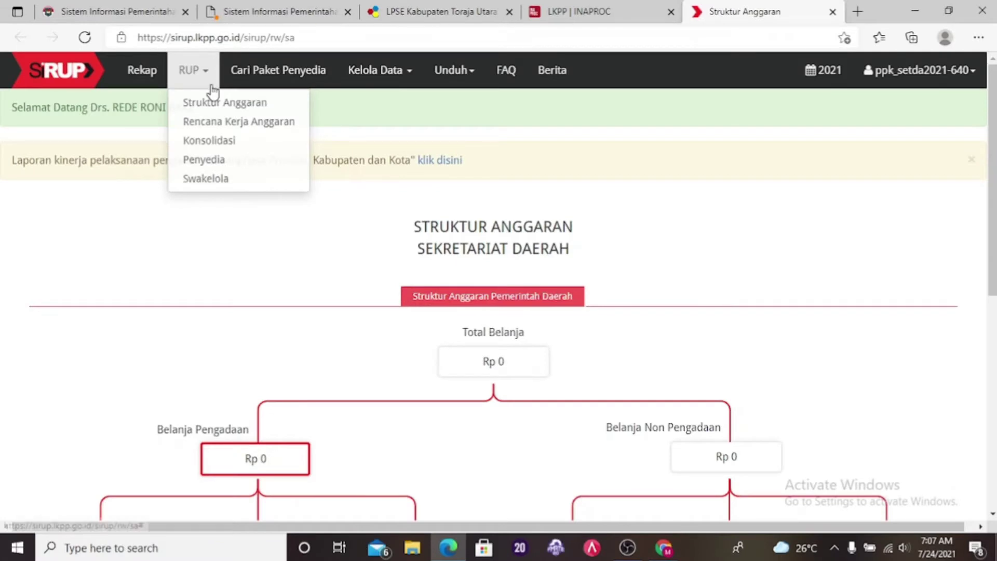
pyautogui.click(235, 160)
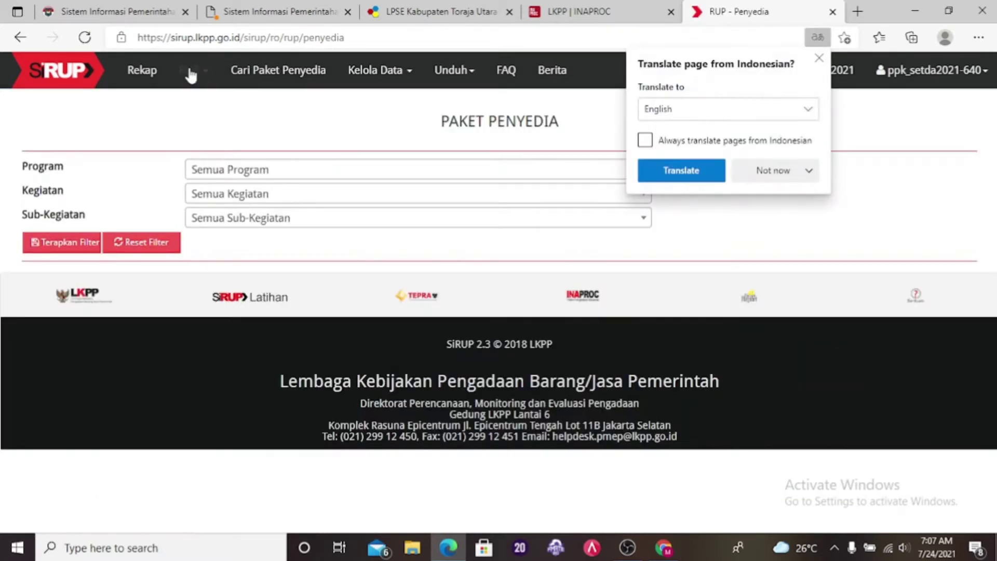
pyautogui.click(201, 79)
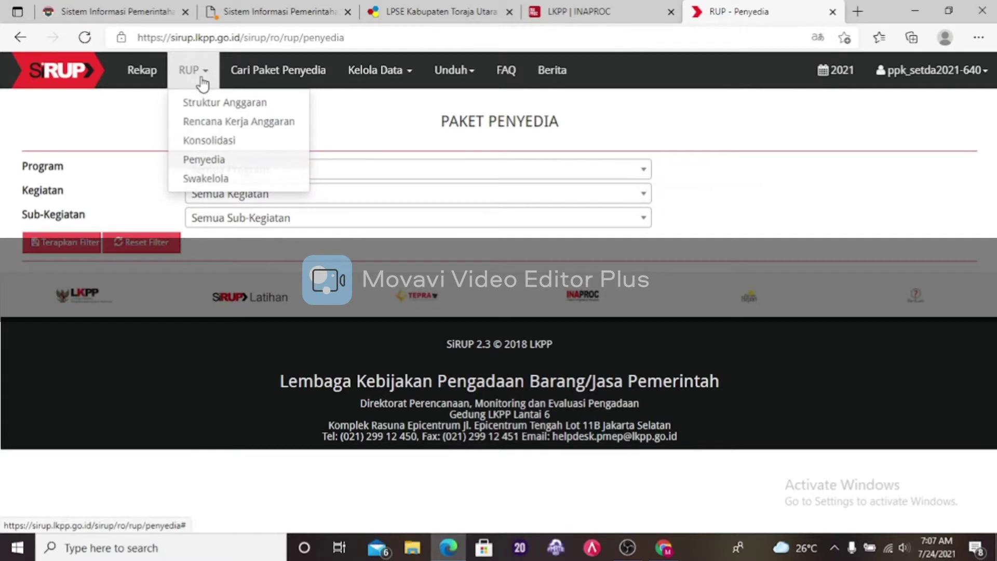
pyautogui.click(229, 160)
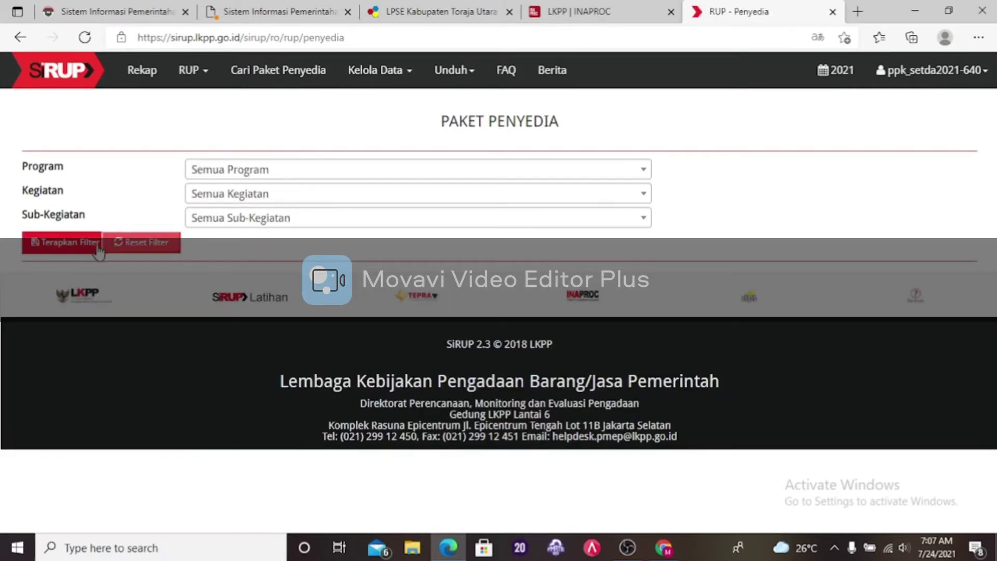
pyautogui.click(60, 251)
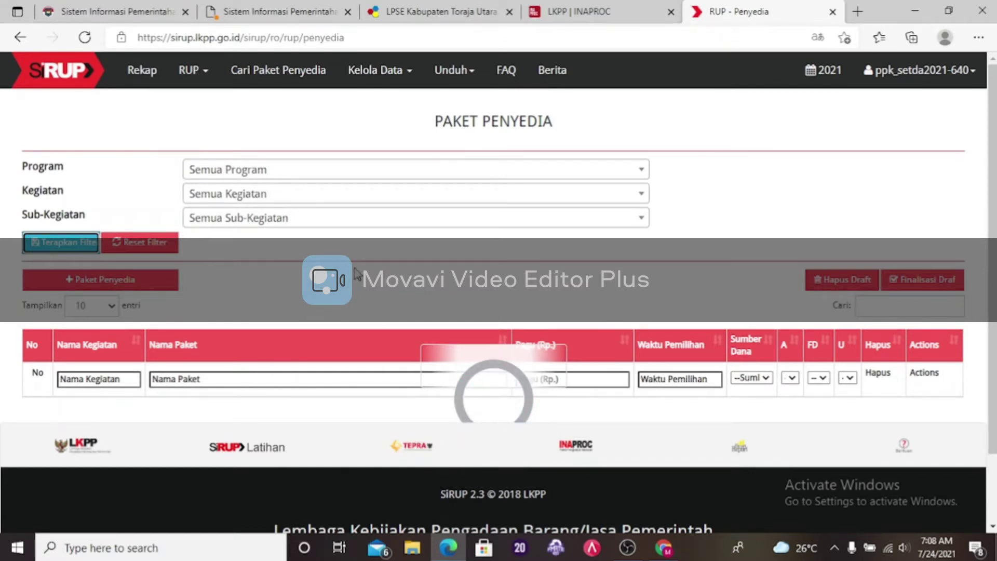
pyautogui.scroll(-1, 376, 248)
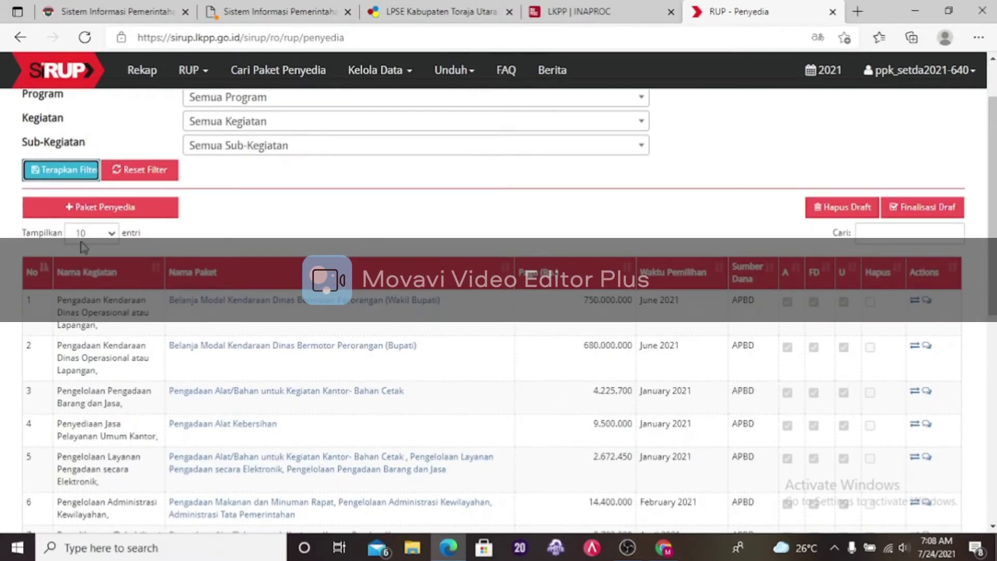
# - Open a blank Tambah Paket form, then scroll the SIPD printout to the Alat Tulis Kantor expense (Rp 3.490.000)
pyautogui.click(92, 208)
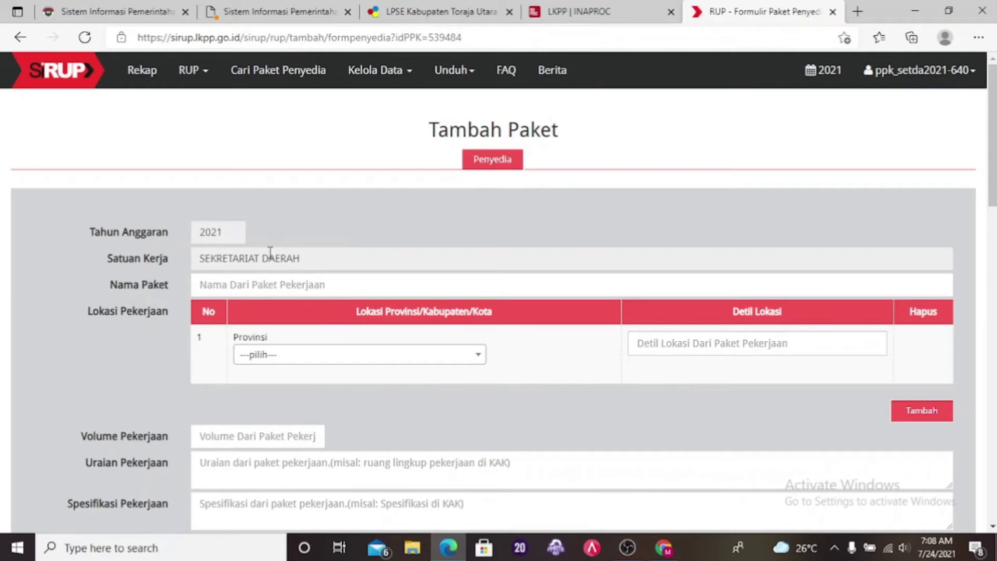
pyautogui.scroll(-1, 270, 251)
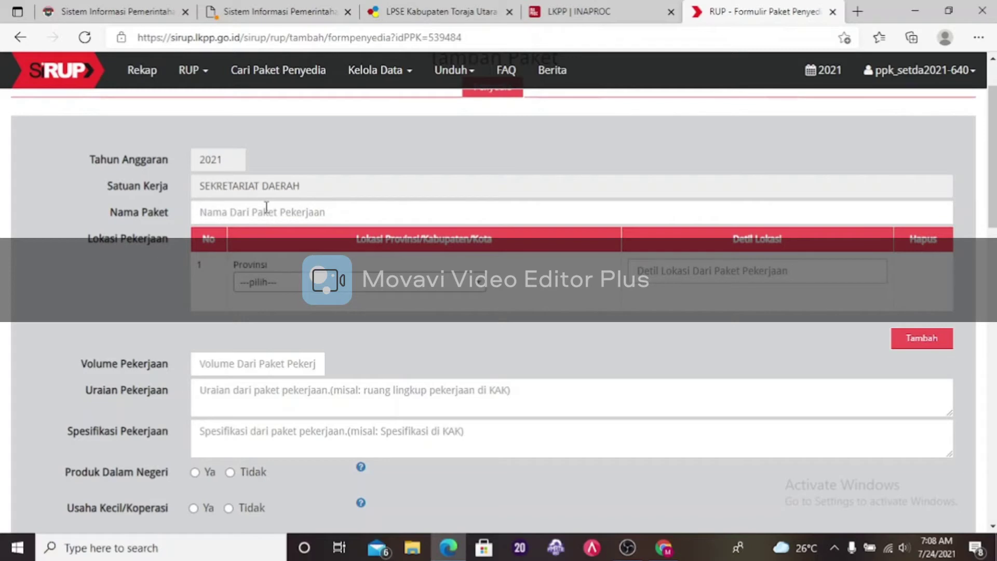
pyautogui.click(295, 16)
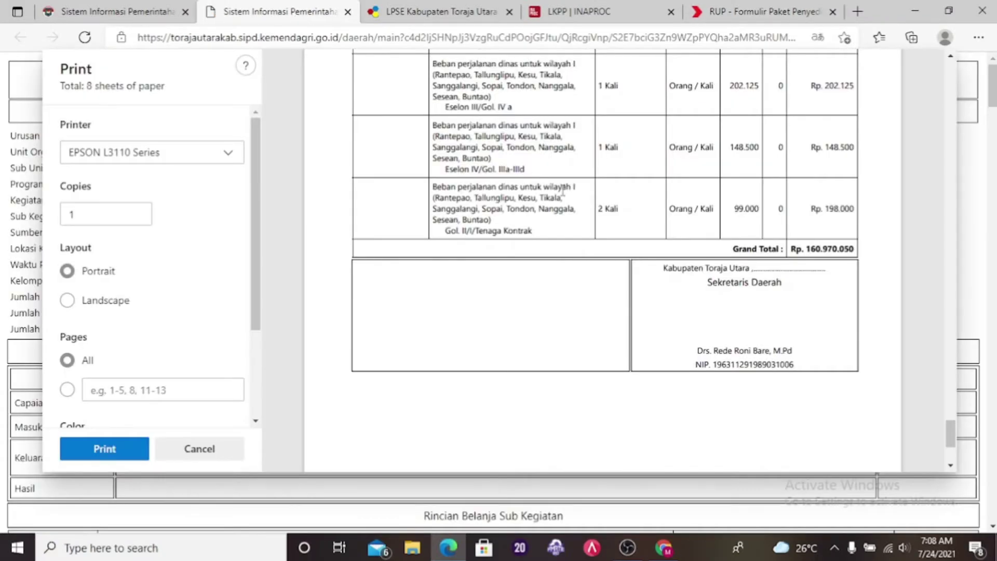
pyautogui.scroll(5, 562, 191)
pyautogui.moveTo(955, 410)
pyautogui.mouseDown()
pyautogui.moveTo(965, 157)
pyautogui.moveTo(942, 70)
pyautogui.mouseUp()
pyautogui.scroll(-5, 511, 303)
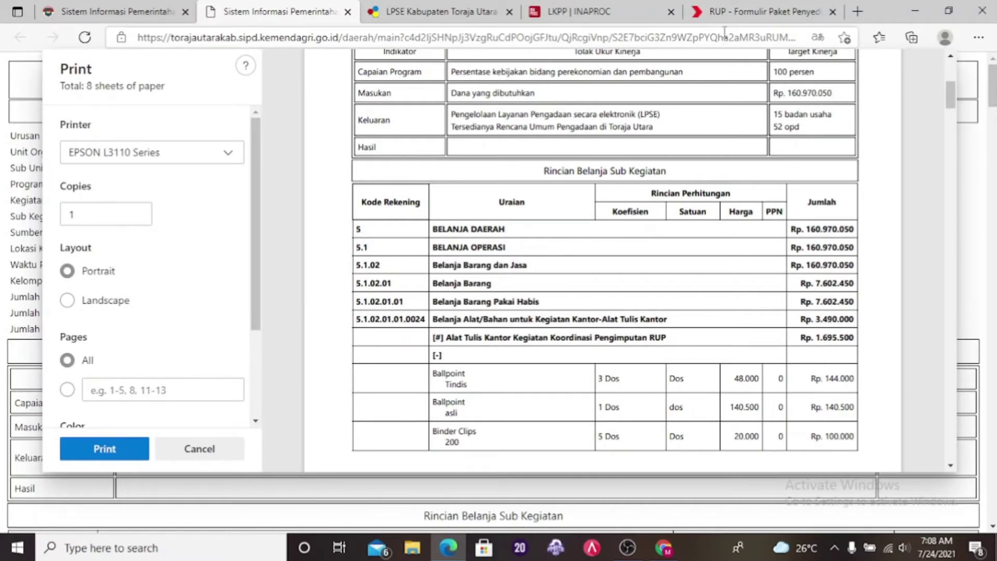
# - Enter 'Pengadaan ATK' as the Nama Paket of the new SiRUP package
pyautogui.click(738, 19)
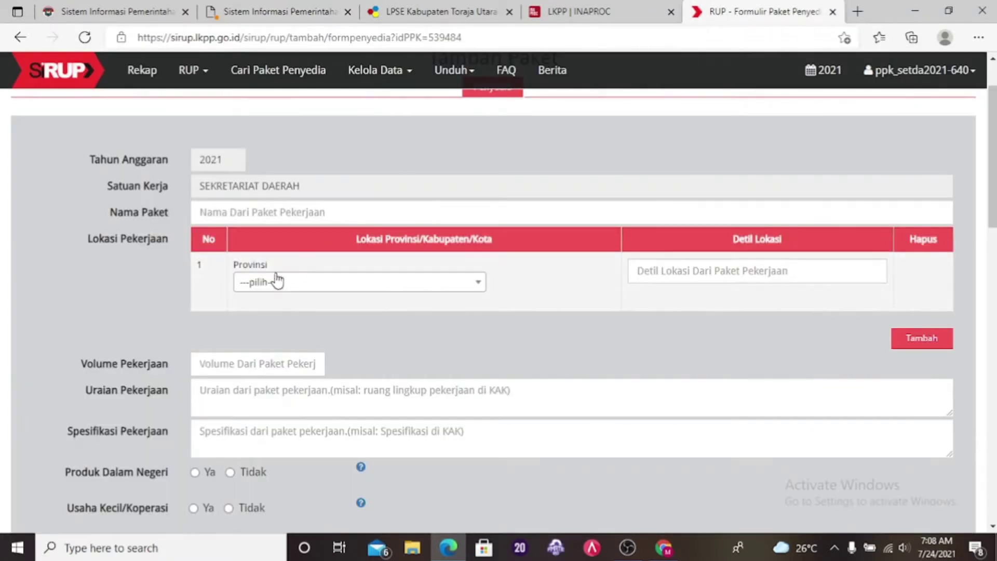
pyautogui.click(304, 209)
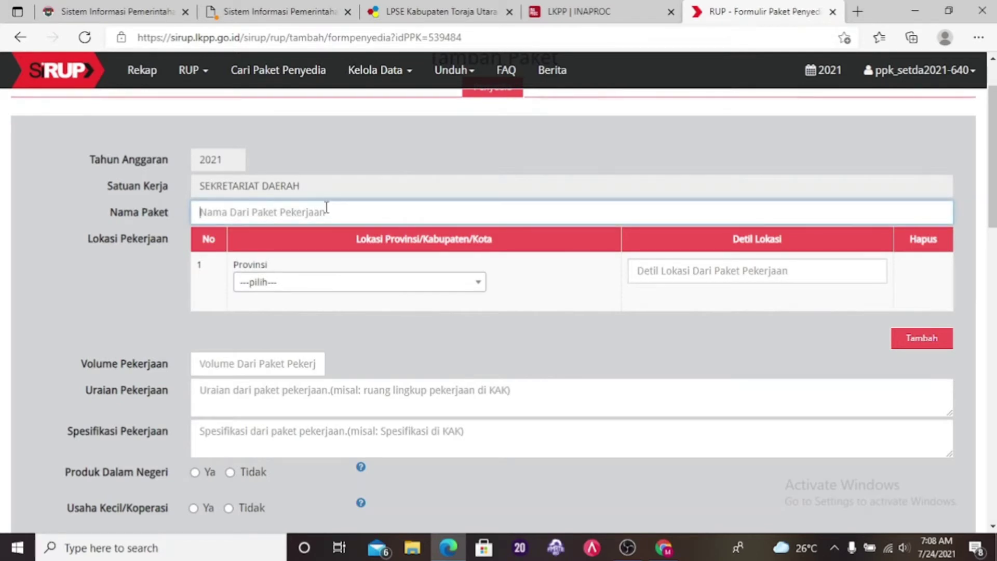
pyautogui.write('Pe')
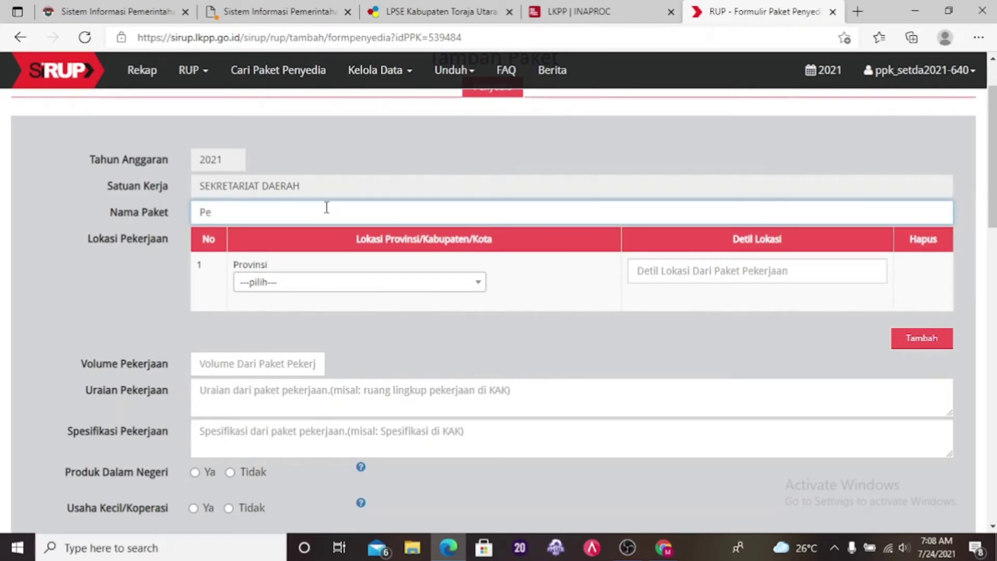
pyautogui.write('ngadaan at')
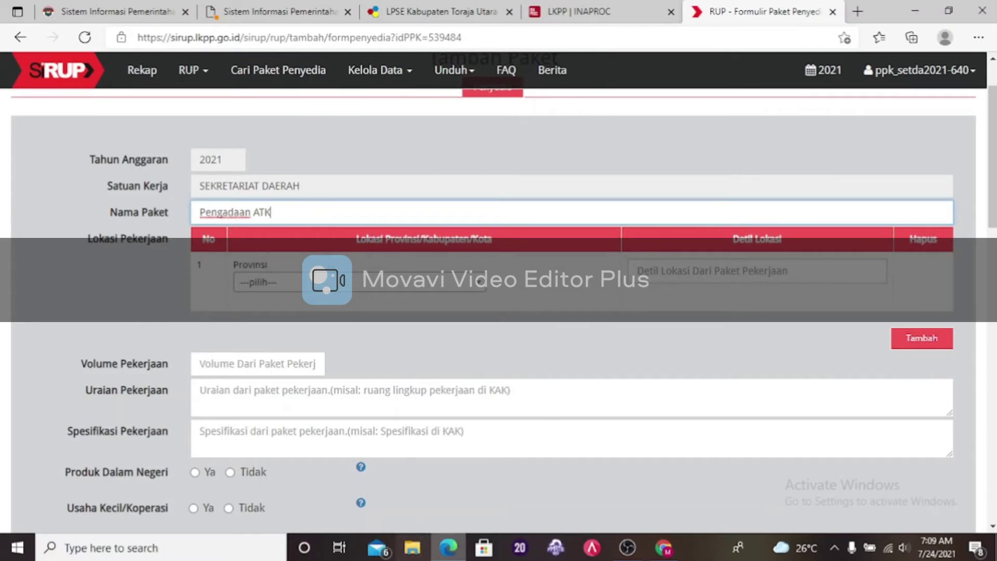
pyautogui.click(449, 552)
pyautogui.click(452, 553)
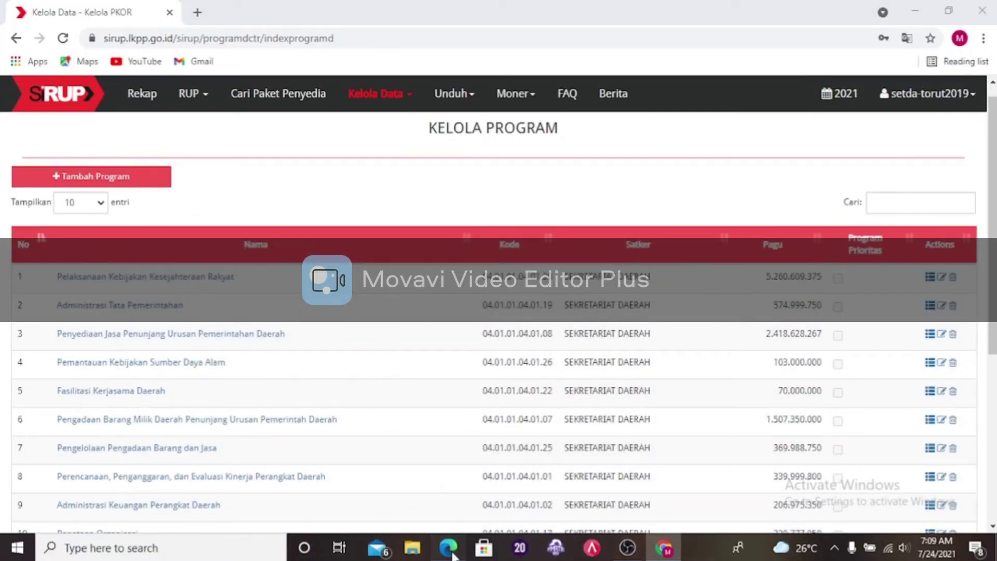
pyautogui.click(275, 15)
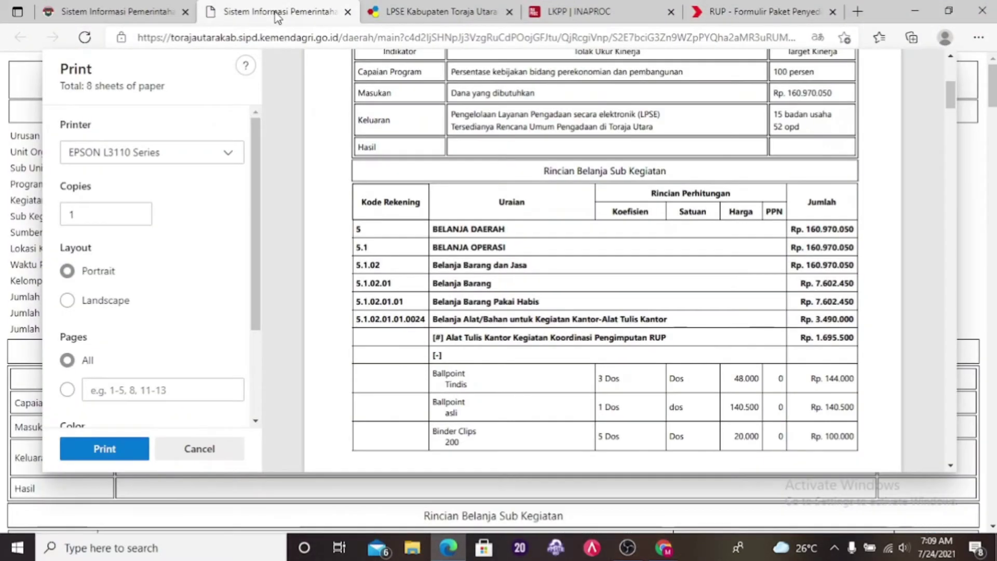
pyautogui.click(816, 11)
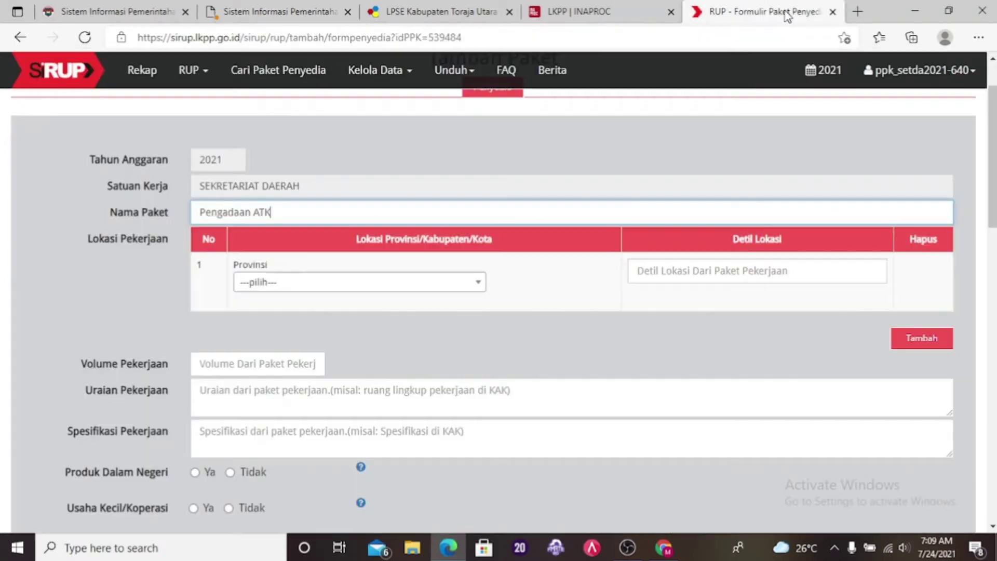
# - Set the work location to province Sulawesi Selatan and regency Toraja utara (Kab.)
pyautogui.click(310, 289)
pyautogui.write('SUL')
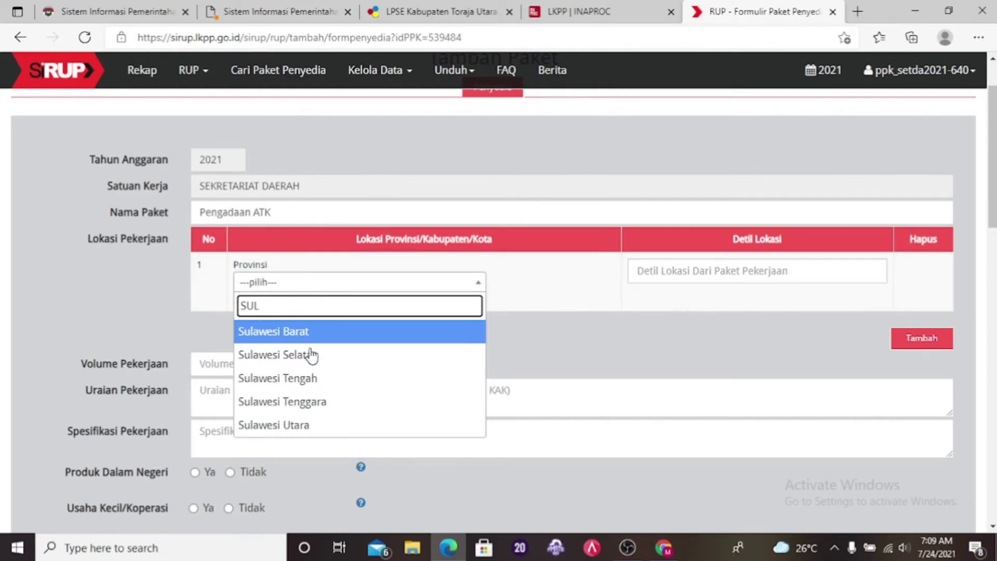
pyautogui.click(326, 358)
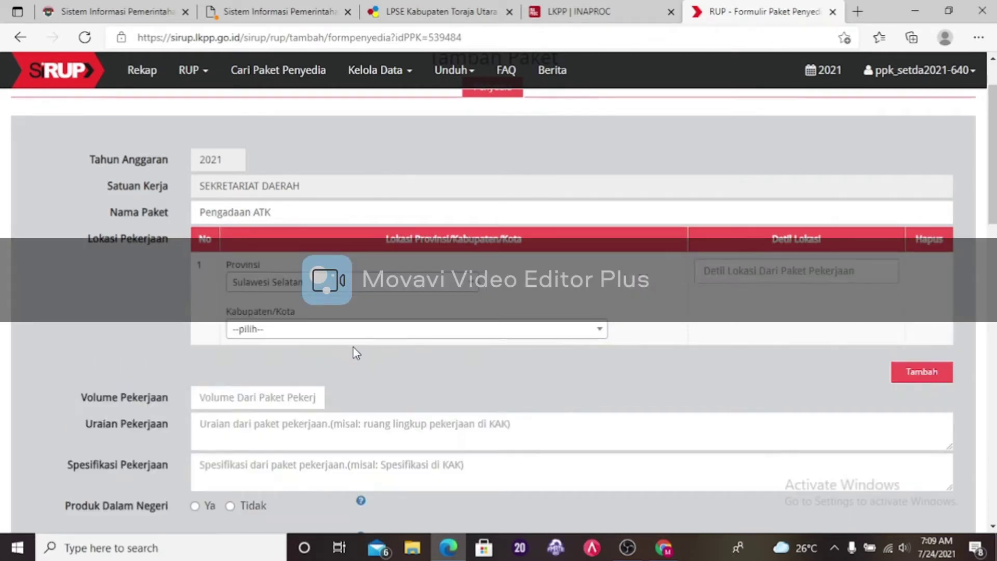
pyautogui.click(356, 332)
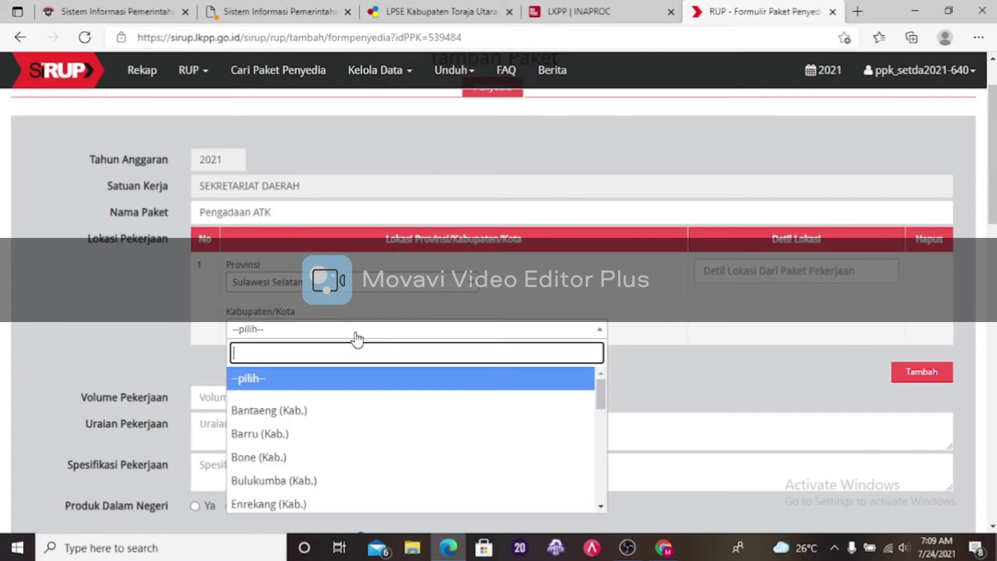
pyautogui.write('TORA')
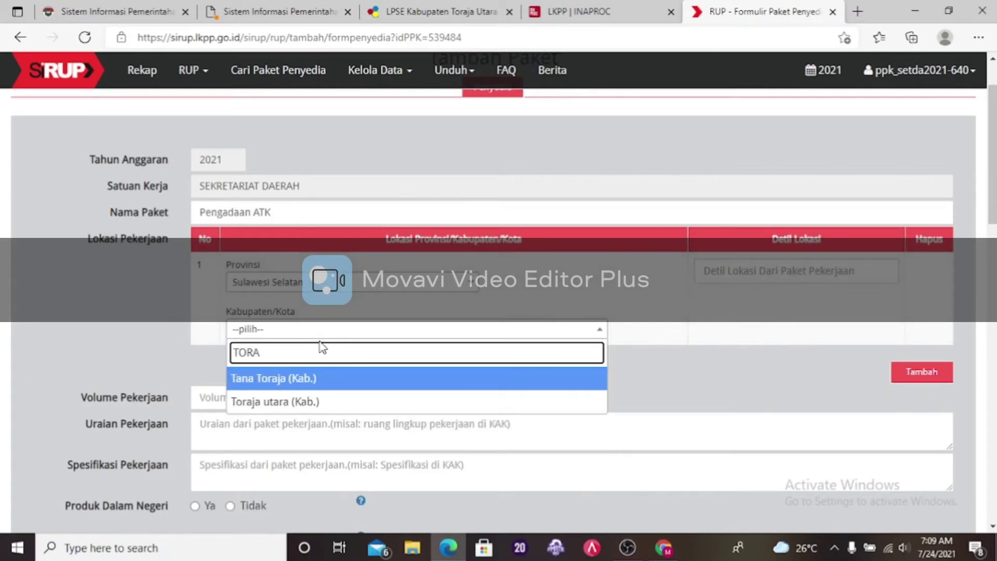
pyautogui.click(316, 401)
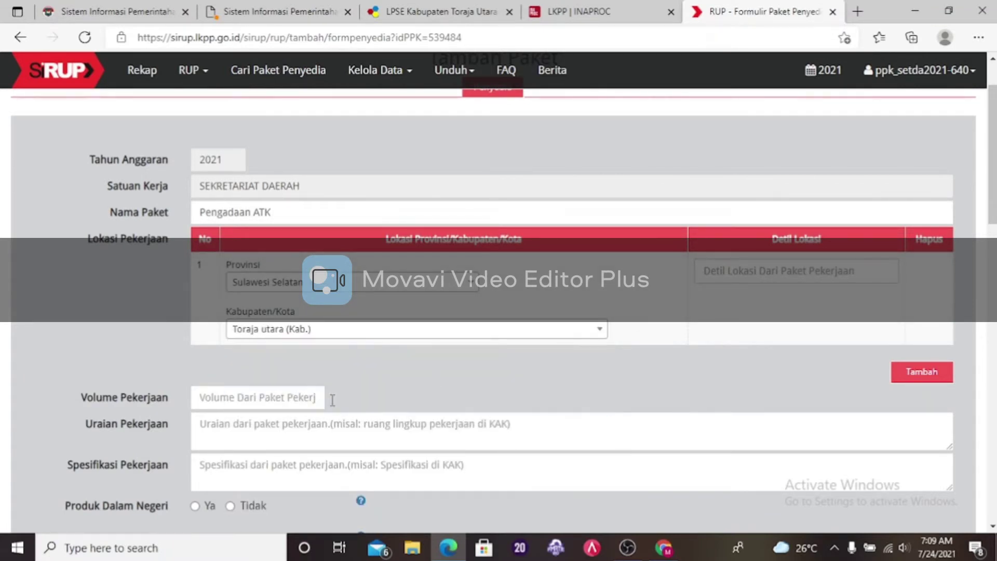
# - Enter SETDA TORAJA UTARA as the location detail, then go to the SIPD printout
pyautogui.click(743, 270)
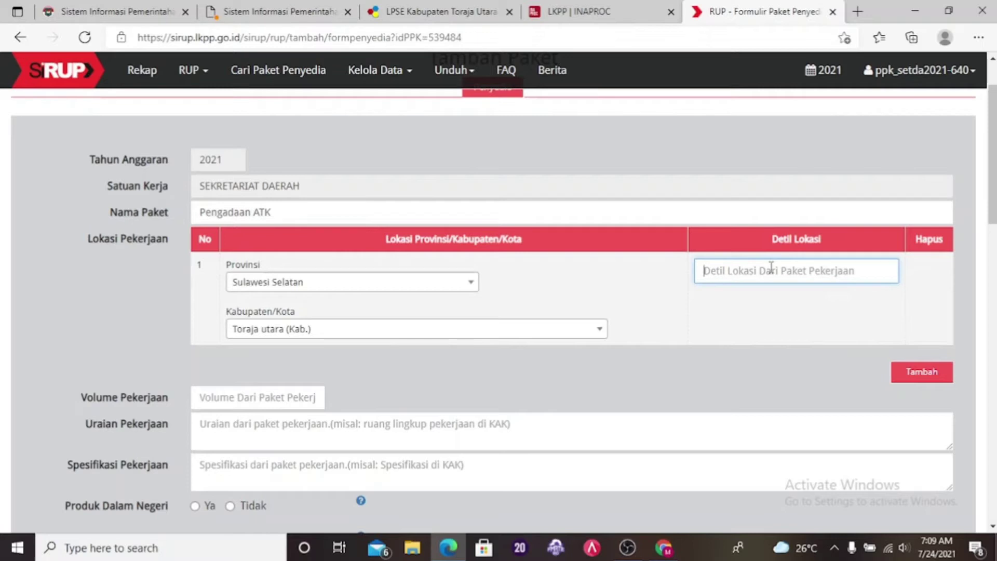
pyautogui.write('SETDA TORAJA UTARA')
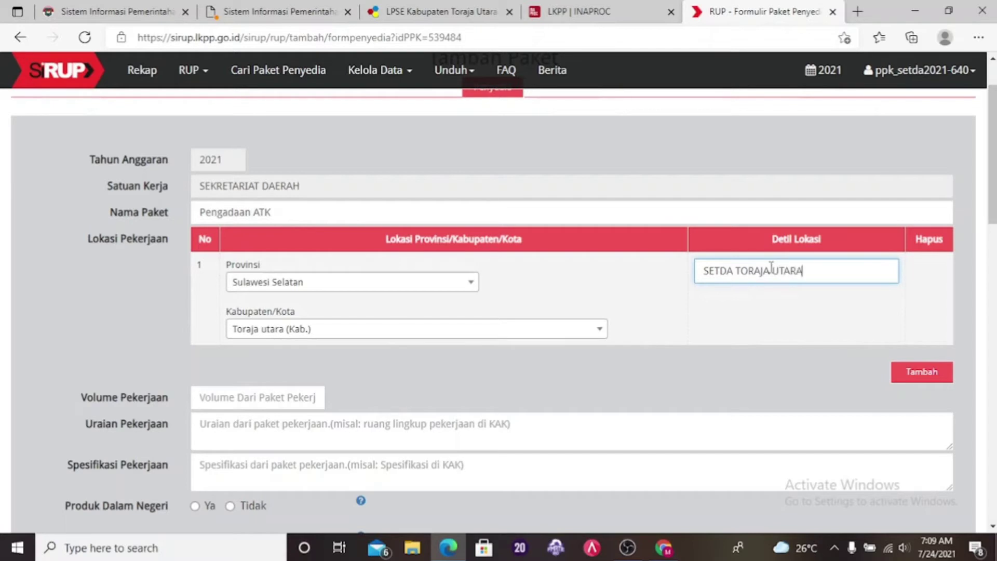
pyautogui.scroll(-1, 623, 416)
pyautogui.click(241, 322)
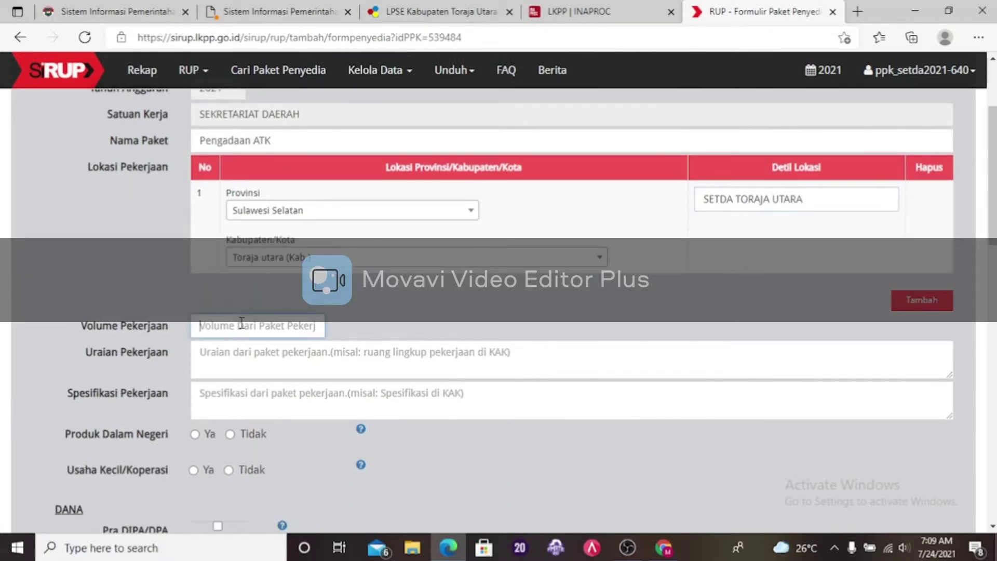
pyautogui.click(440, 555)
pyautogui.click(441, 554)
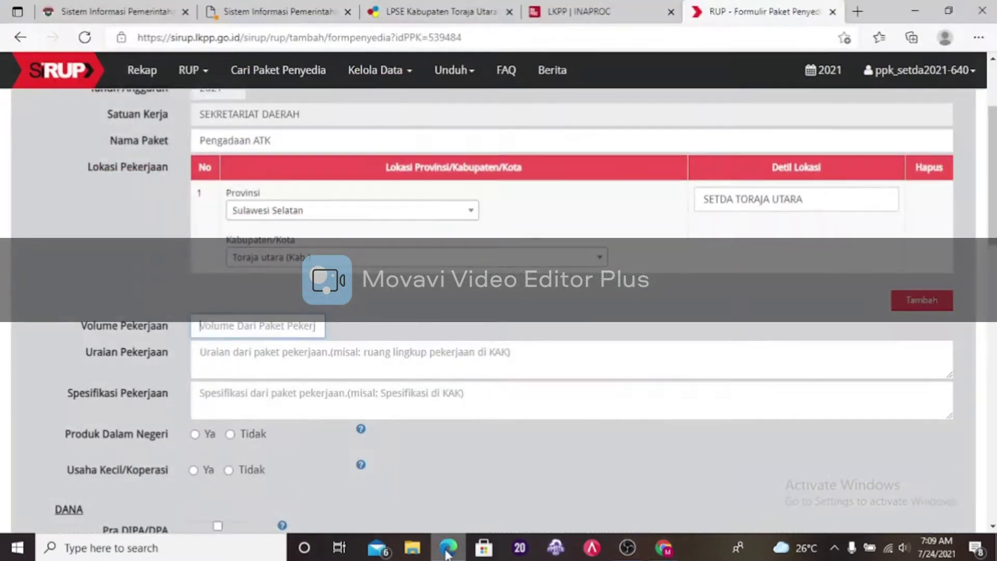
pyautogui.click(288, 11)
# - Set Volume Pekerjaan to 1PAKET in the SiRUP package form
pyautogui.scroll(-3, 522, 336)
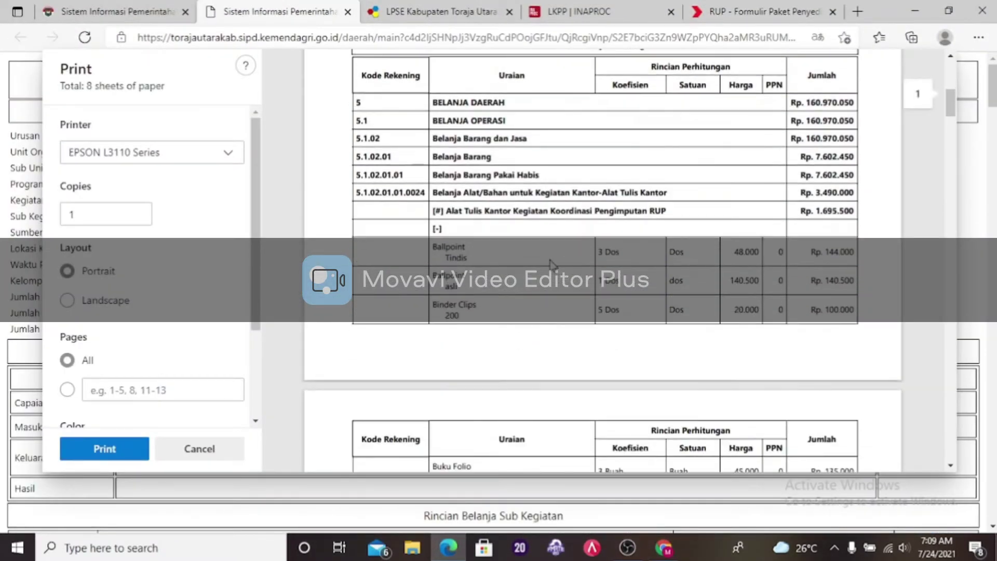
pyautogui.scroll(-10, 552, 264)
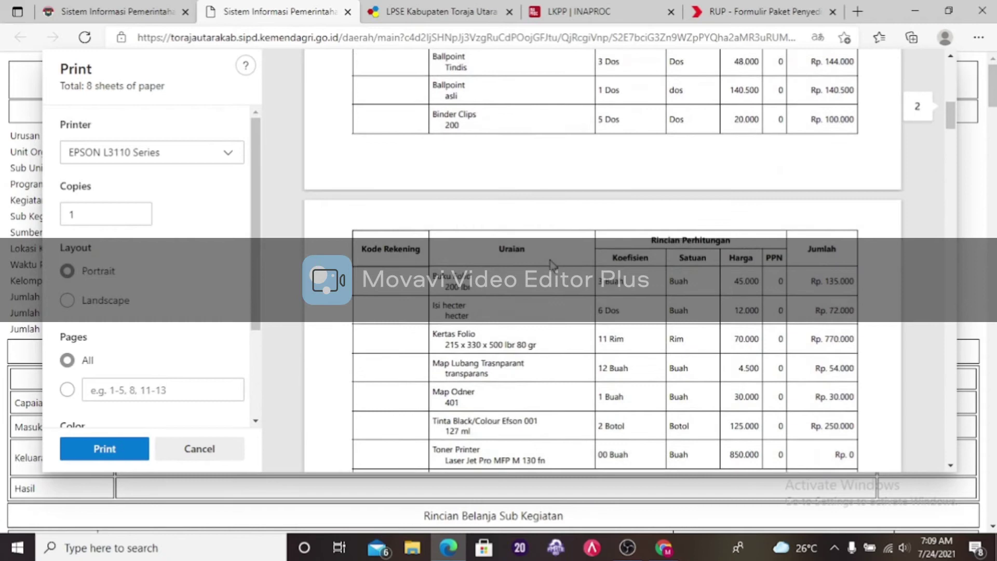
pyautogui.scroll(-10, 552, 264)
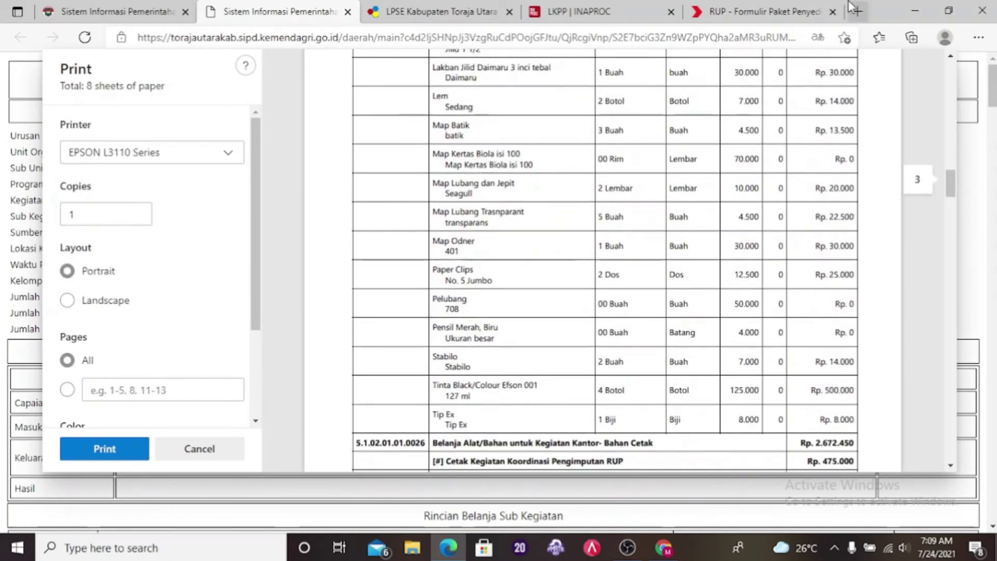
pyautogui.click(775, 16)
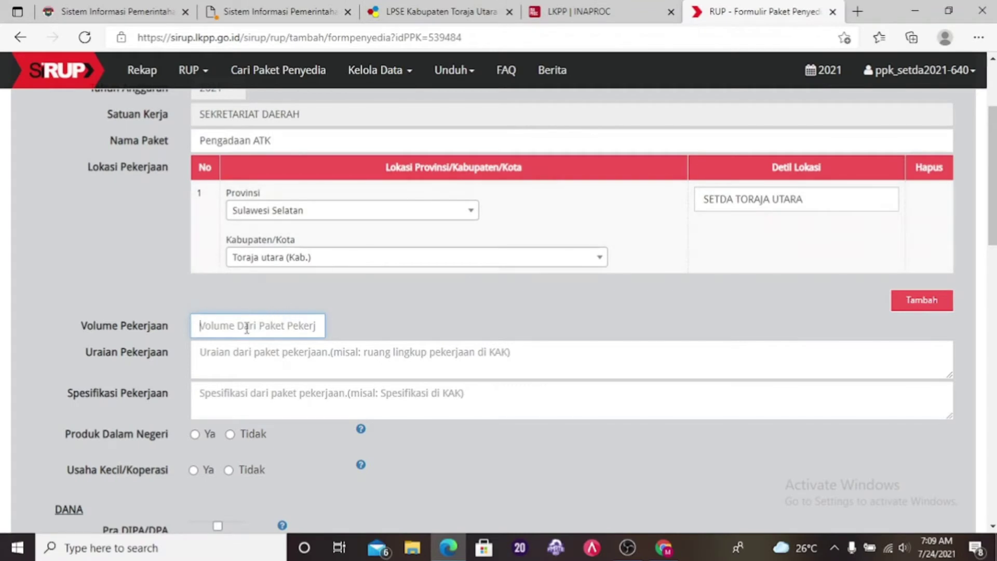
pyautogui.write('1PAKET')
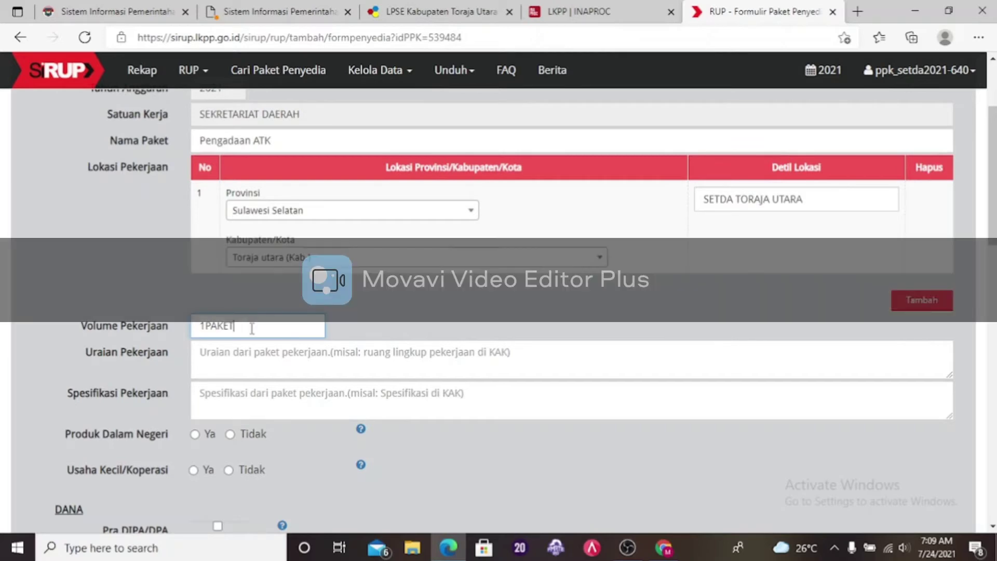
pyautogui.click(251, 363)
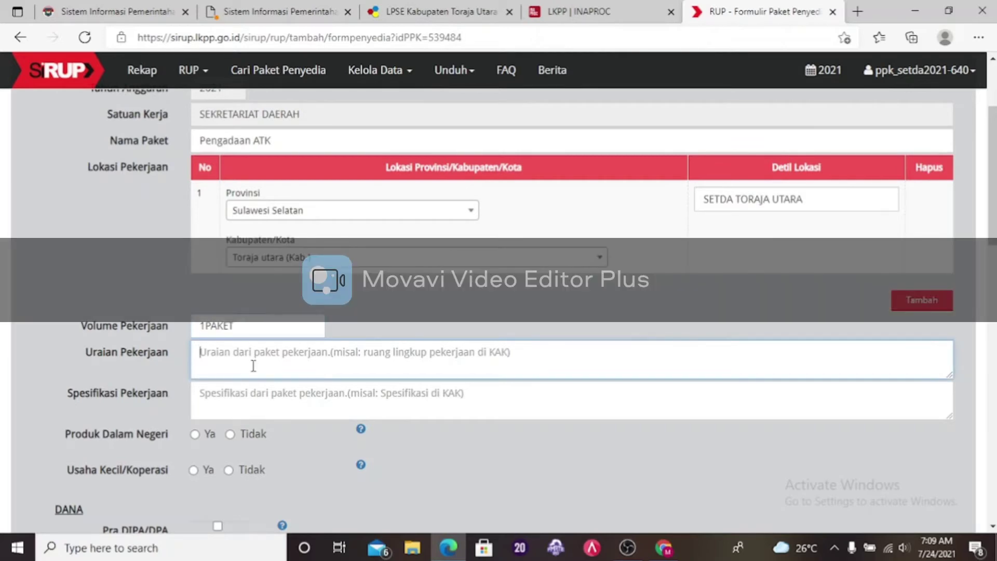
# - Select the 'Alat Tulis Kantor Kegiatan Koordinasi Pengimputan RUP' line in the SIPD printout
pyautogui.click(284, 8)
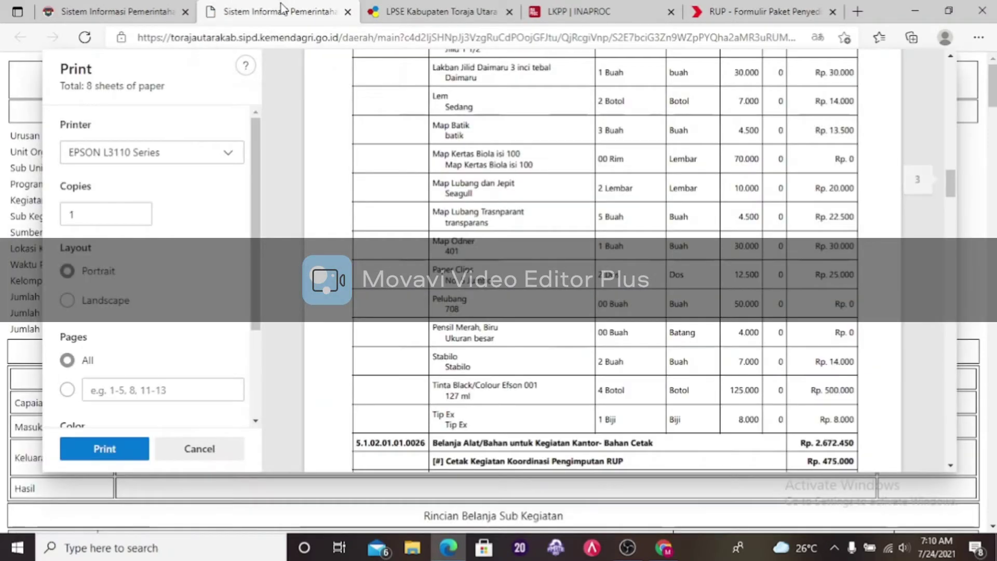
pyautogui.scroll(10, 425, 268)
pyautogui.scroll(-5, 481, 232)
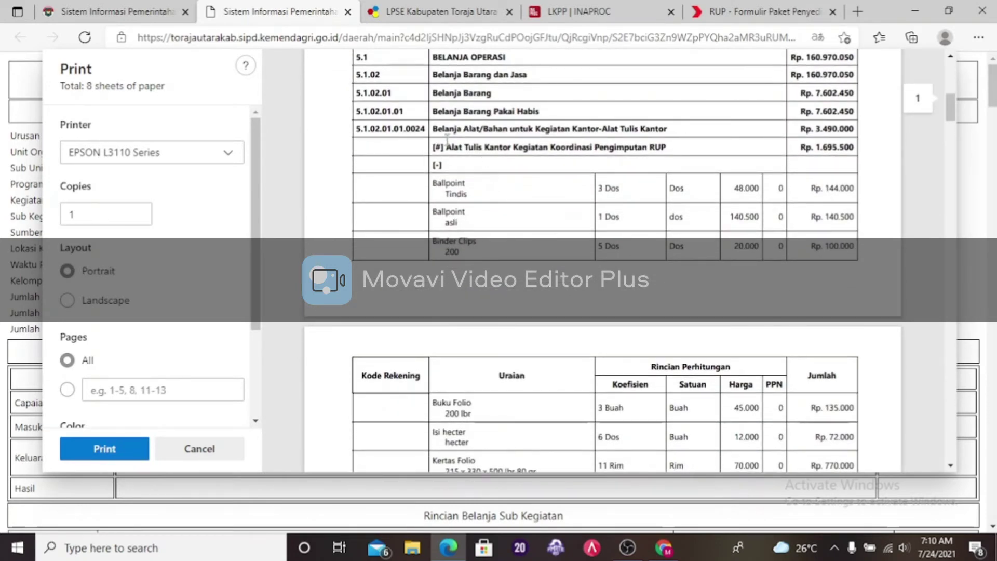
pyautogui.moveTo(445, 147); pyautogui.dragTo(682, 147)
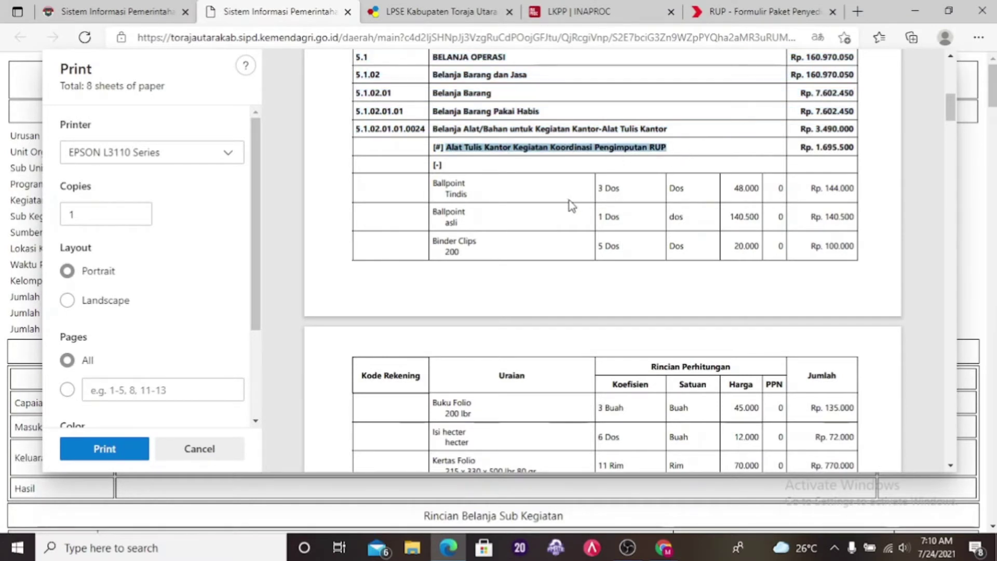
# - Copy the ATK activity line and paste it after '-' as Uraian Pekerjaan's first line
pyautogui.rightClick(575, 148)
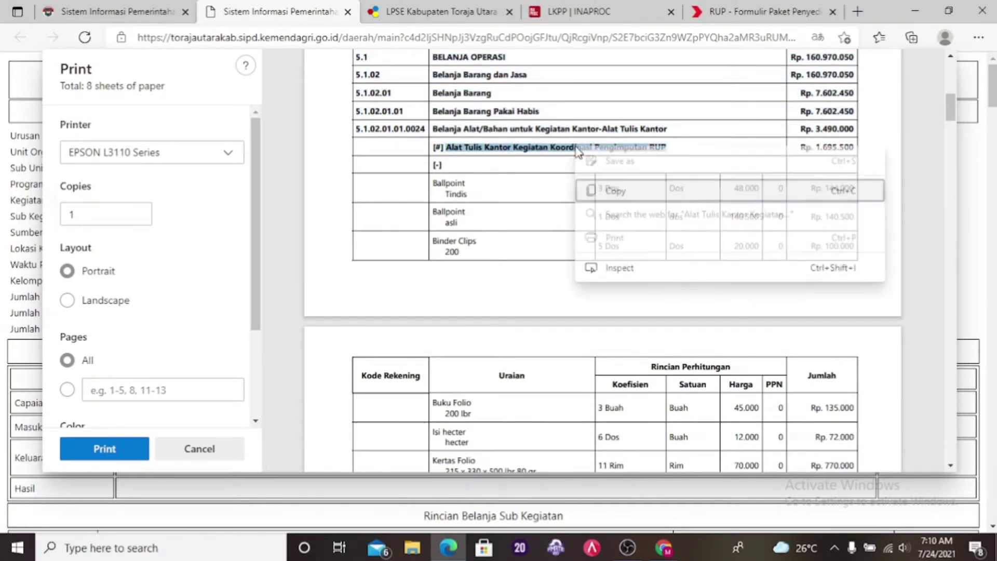
pyautogui.click(629, 192)
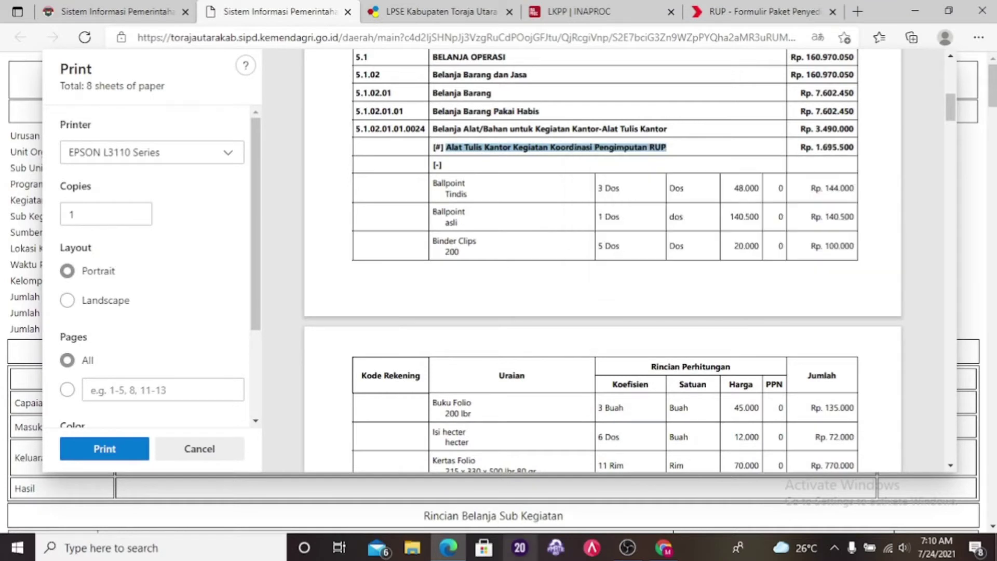
pyautogui.click(723, 11)
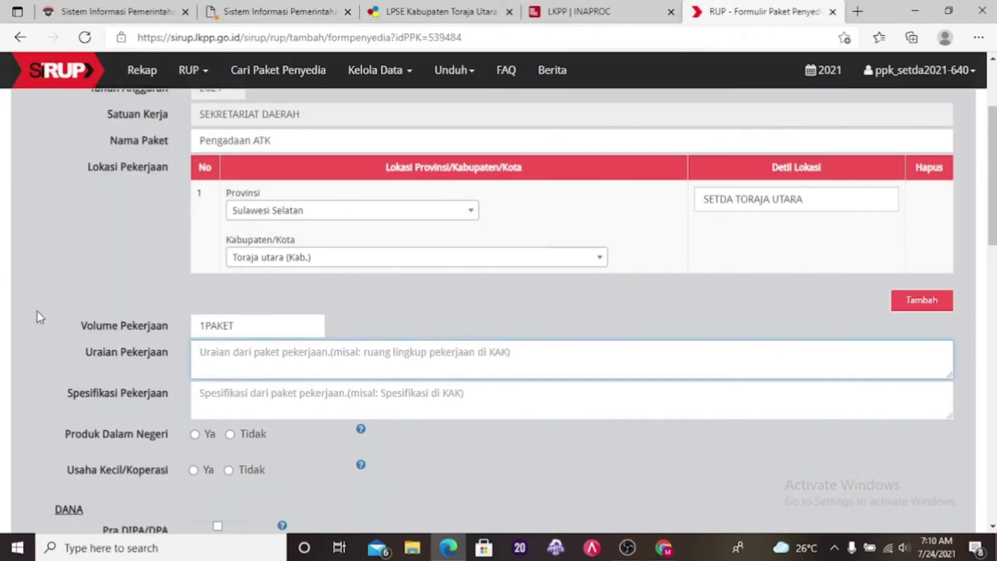
pyautogui.write('-')
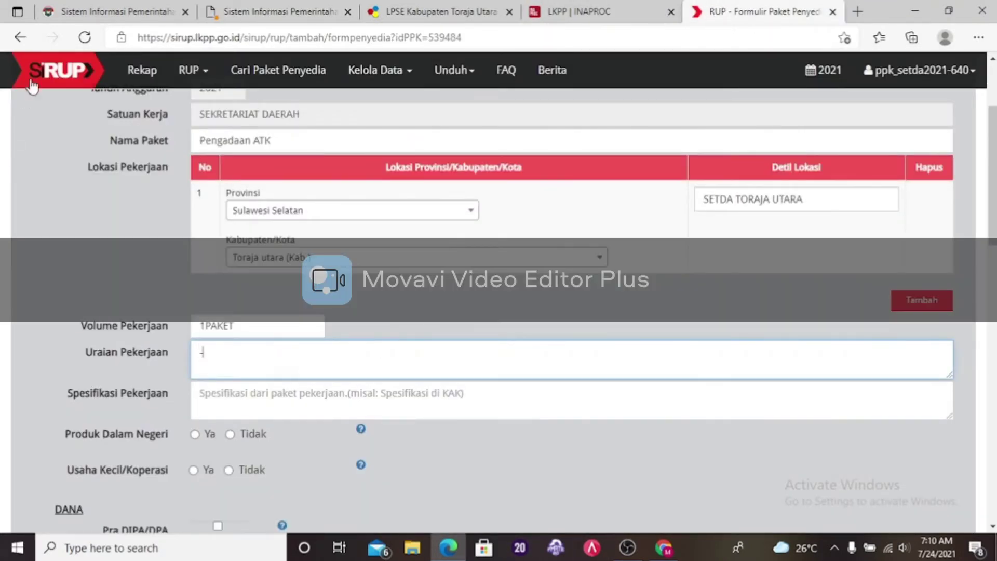
pyautogui.rightClick(252, 365)
pyautogui.click(308, 159)
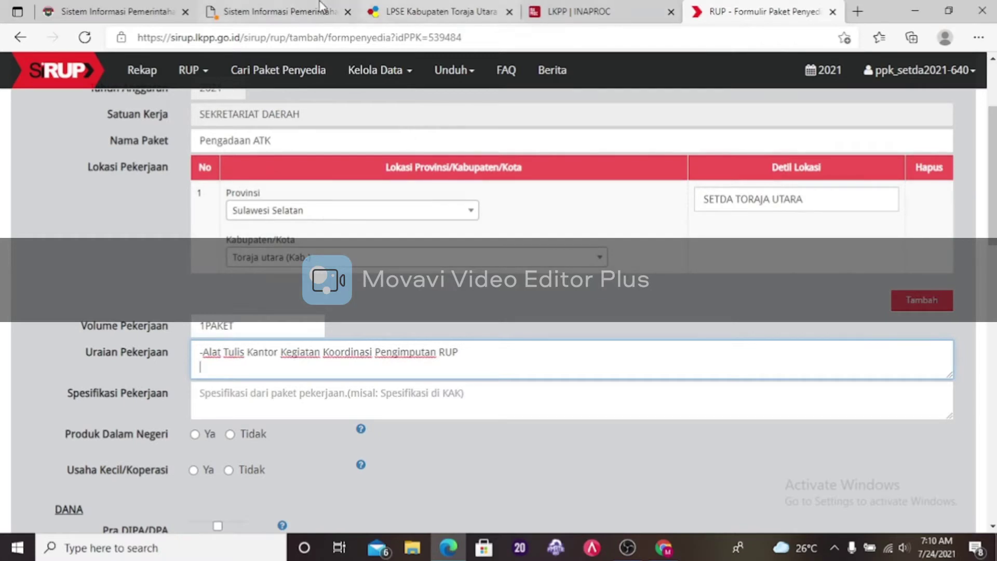
# - Copy 'Kegiatan LPSE' from SIPD and paste it on the description's second line
pyautogui.click(292, 8)
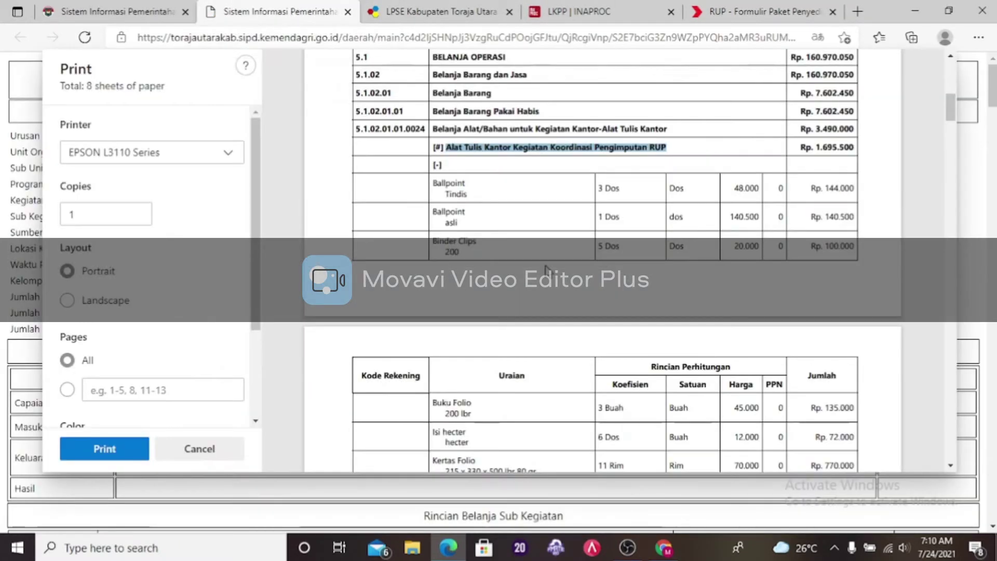
pyautogui.scroll(-10, 545, 268)
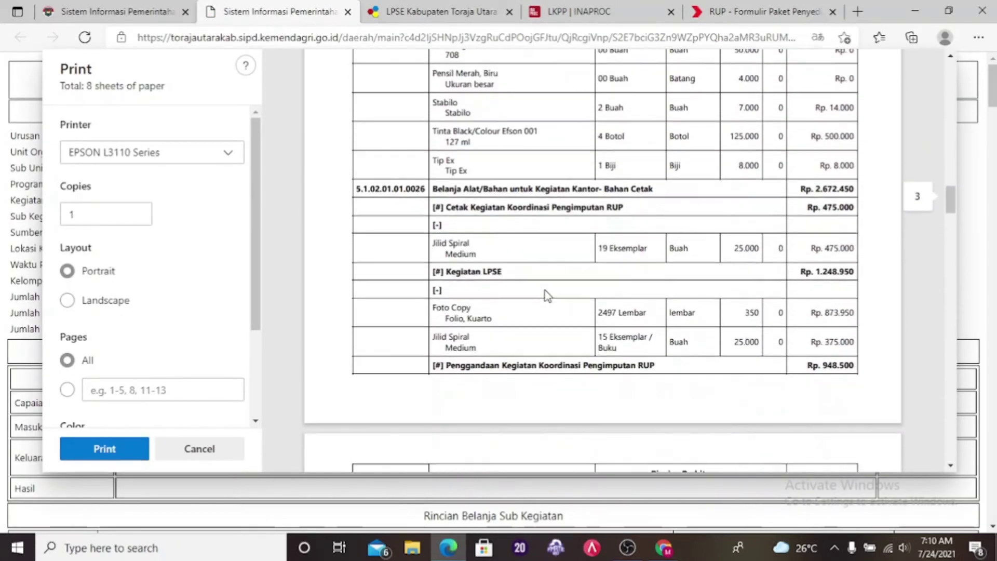
pyautogui.scroll(10, 546, 295)
pyautogui.scroll(10, 545, 292)
pyautogui.scroll(-6, 516, 395)
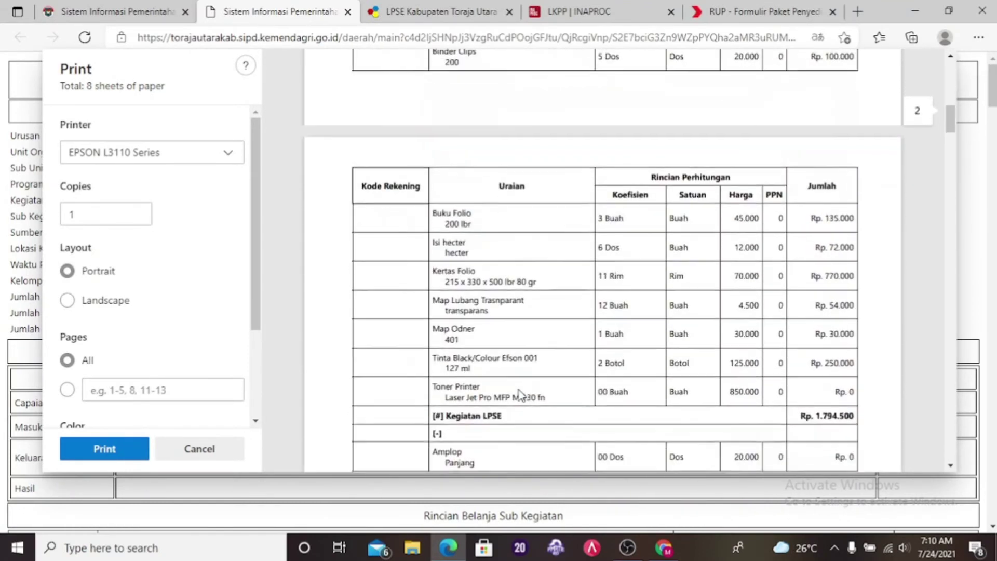
pyautogui.moveTo(446, 416); pyautogui.dragTo(501, 415)
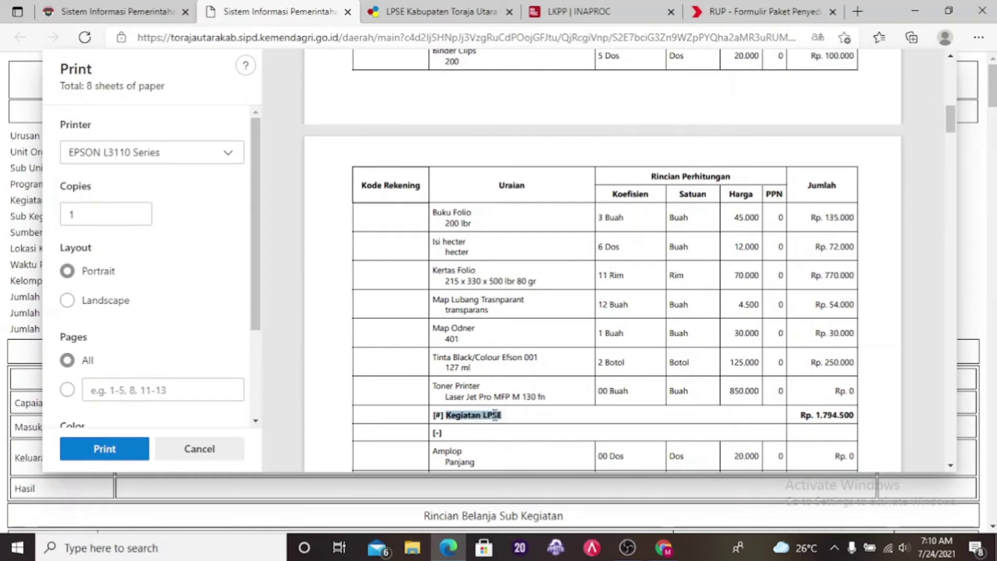
pyautogui.rightClick(495, 415)
pyautogui.click(527, 323)
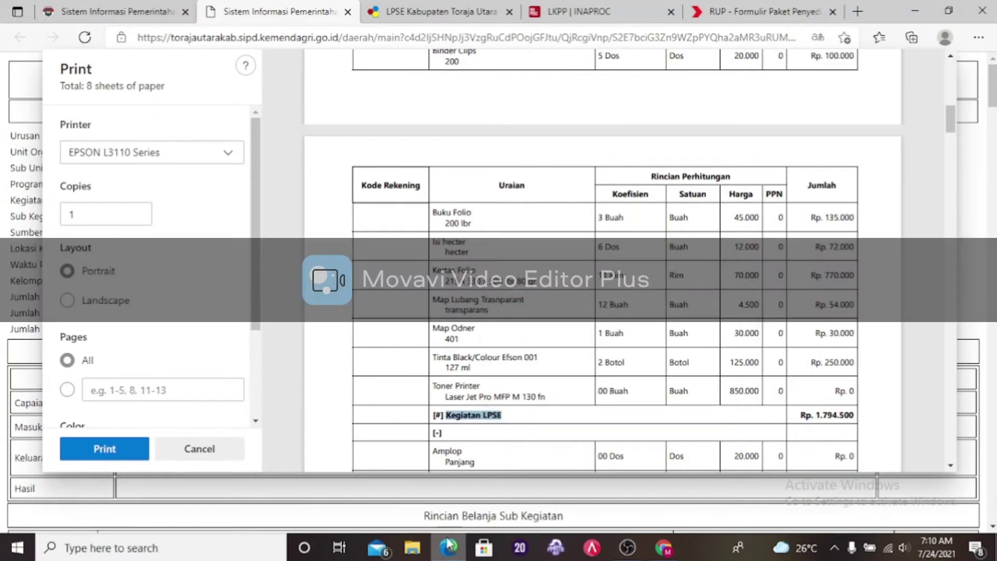
pyautogui.click(737, 12)
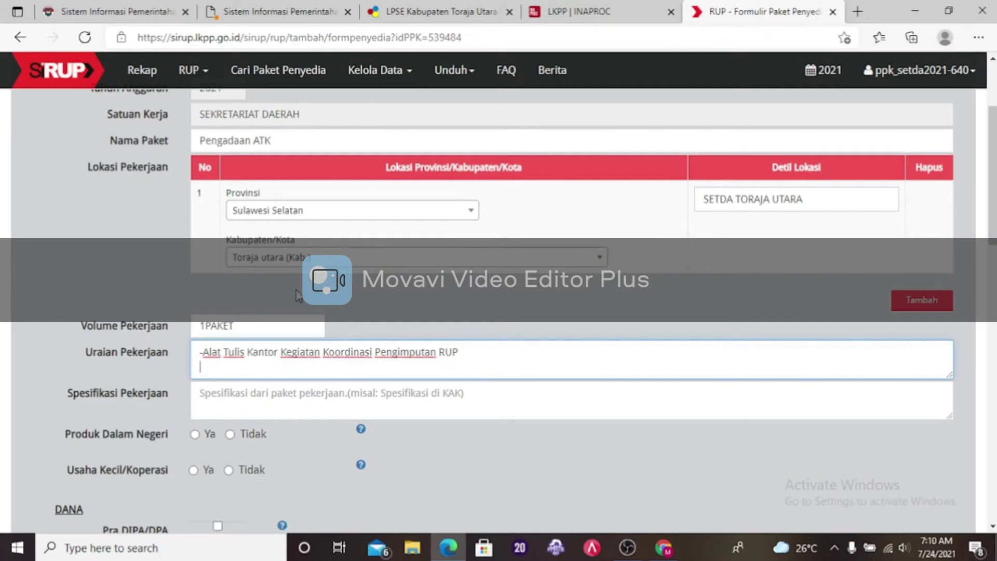
pyautogui.rightClick(235, 373)
pyautogui.click(280, 168)
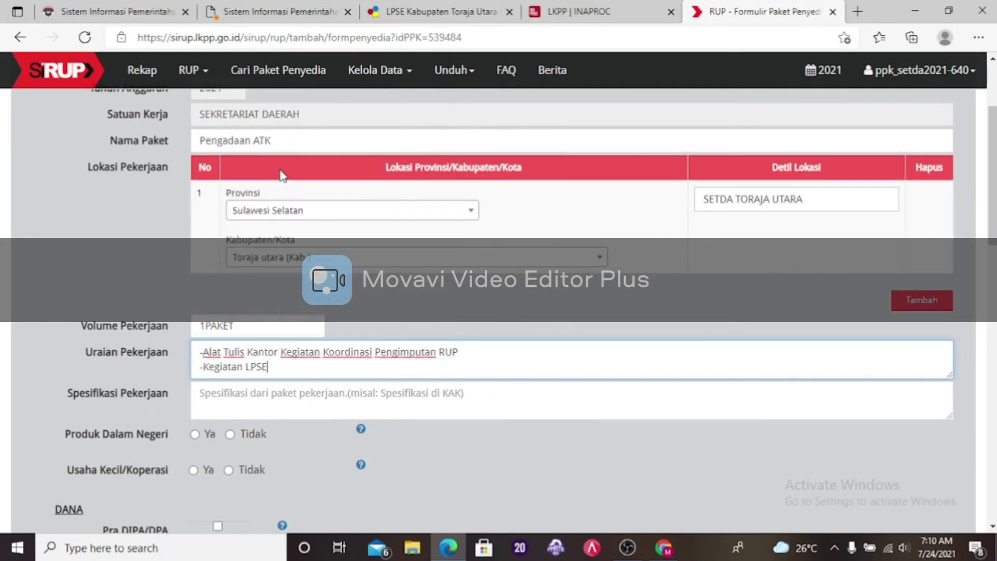
# - Review the SIPD budget items, then place the cursor in Spesifikasi Pekerjaan
pyautogui.click(295, 10)
pyautogui.scroll(-10, 550, 384)
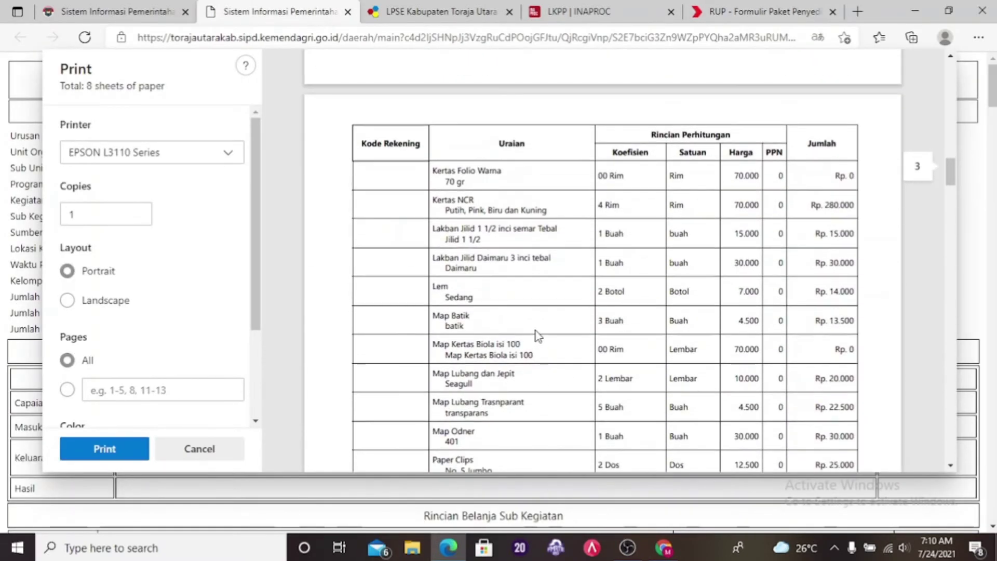
pyautogui.scroll(-7, 535, 331)
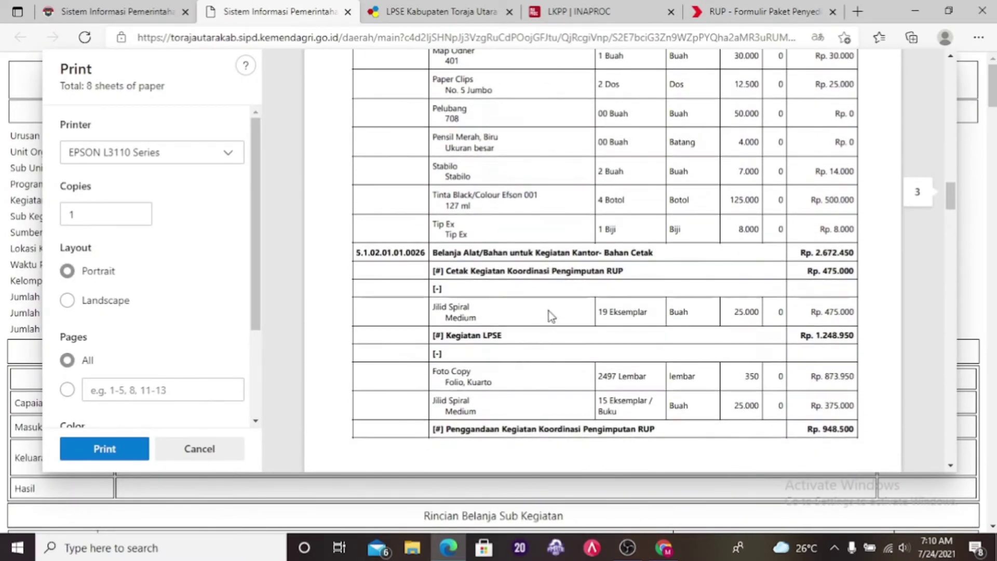
pyautogui.scroll(10, 547, 307)
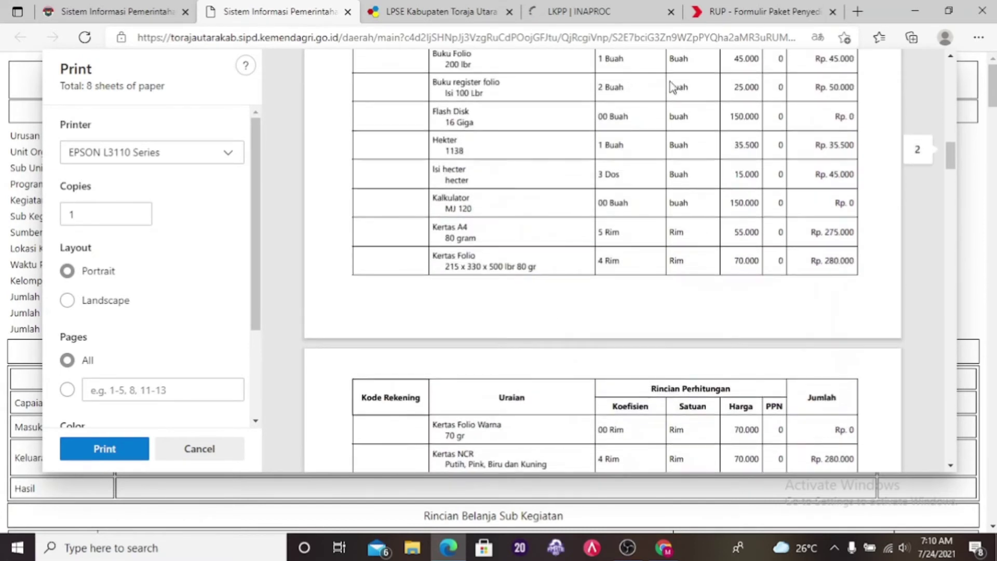
pyautogui.click(734, 9)
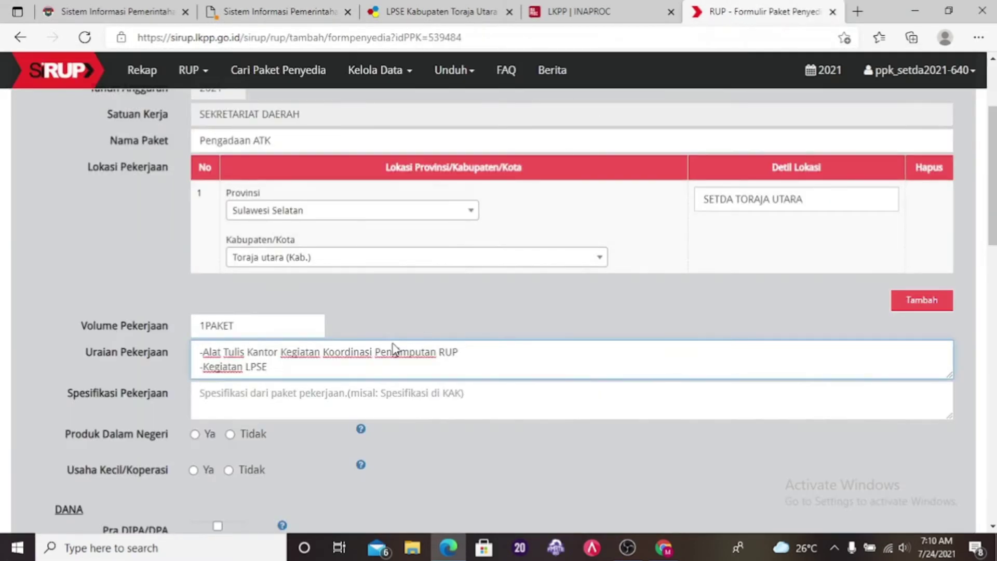
pyautogui.click(324, 396)
# - Copy 'Ballpoint' from the SIPD printout into the empty Spesifikasi Pekerjaan field
pyautogui.scroll(-3, 301, 384)
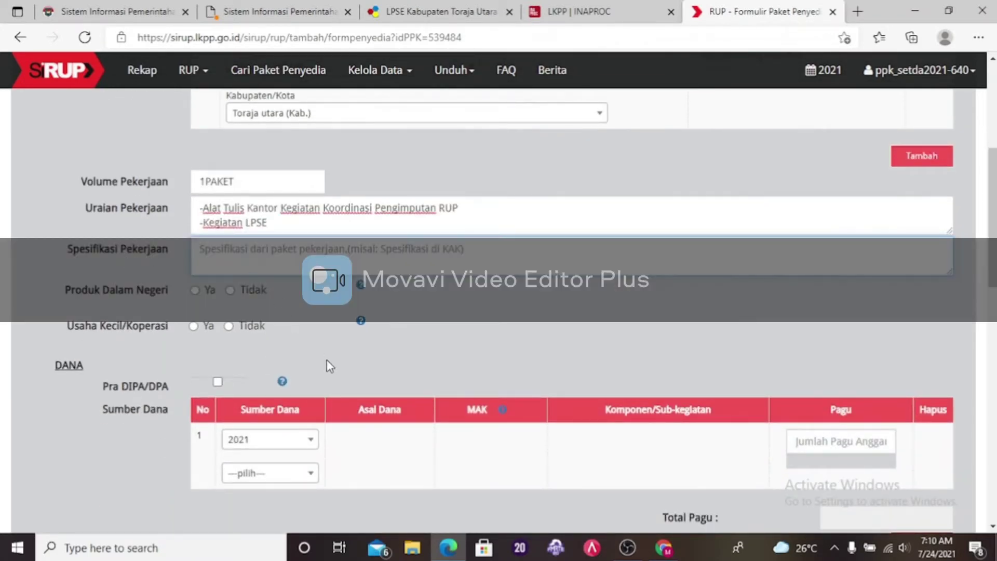
pyautogui.click(263, 9)
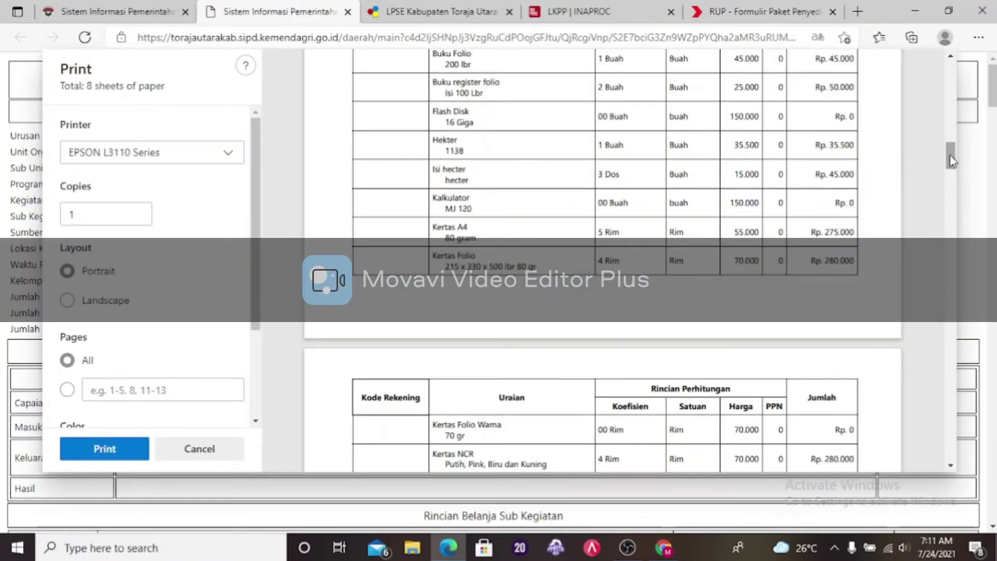
pyautogui.scroll(10, 949, 155)
pyautogui.scroll(-10, 614, 323)
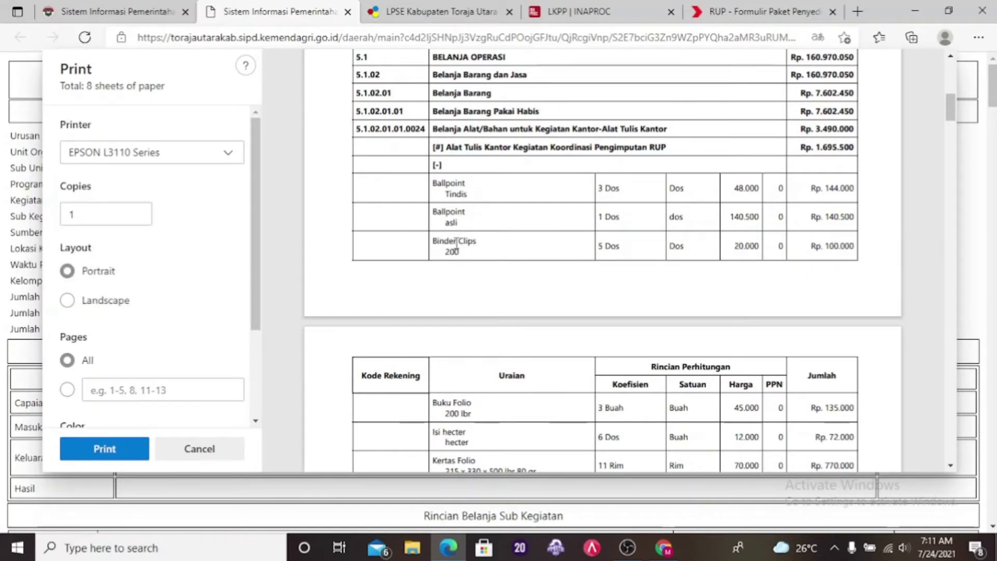
pyautogui.scroll(-3, 451, 410)
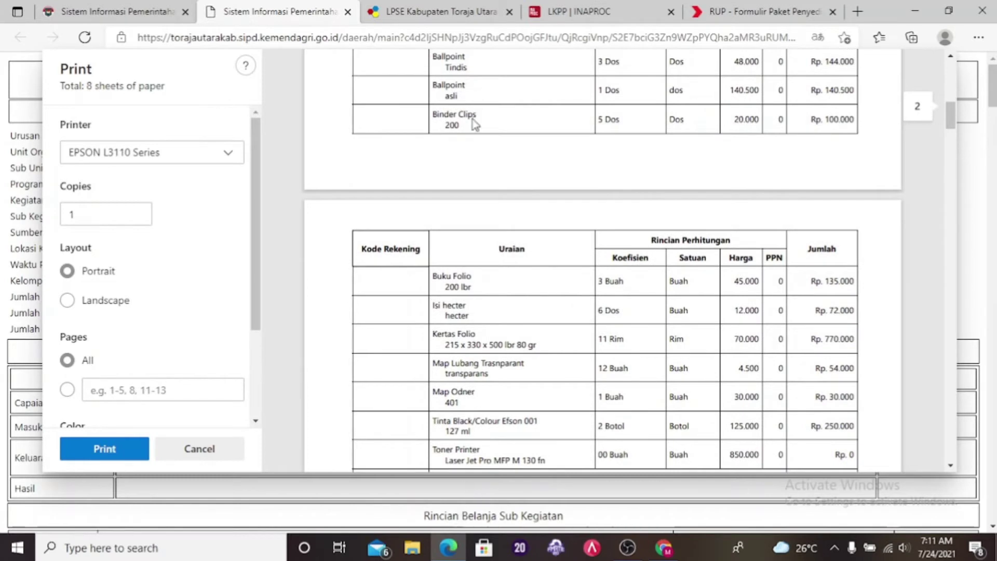
pyautogui.scroll(2, 481, 272)
pyautogui.scroll(1, 481, 271)
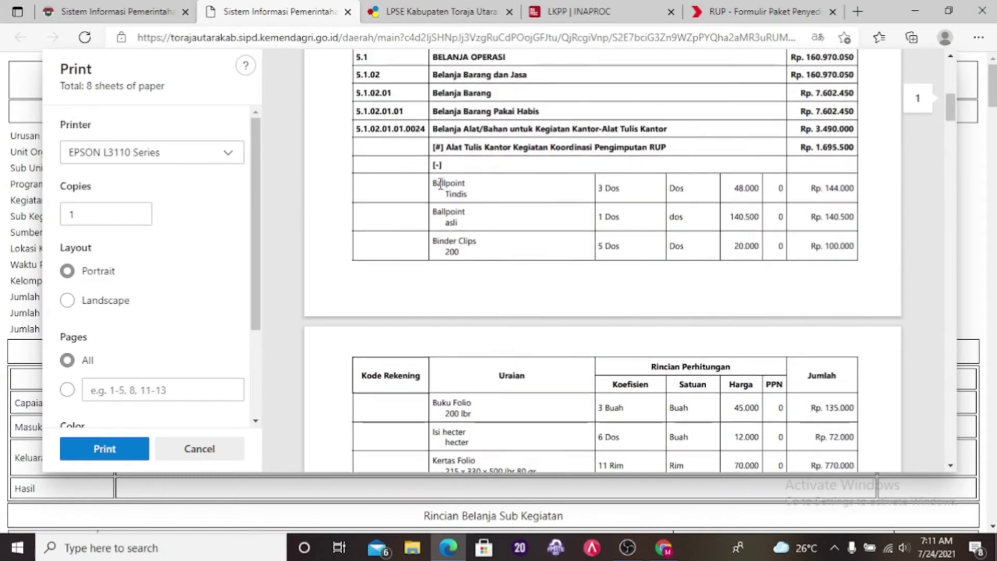
pyautogui.doubleClick(442, 183)
pyautogui.rightClick(459, 183)
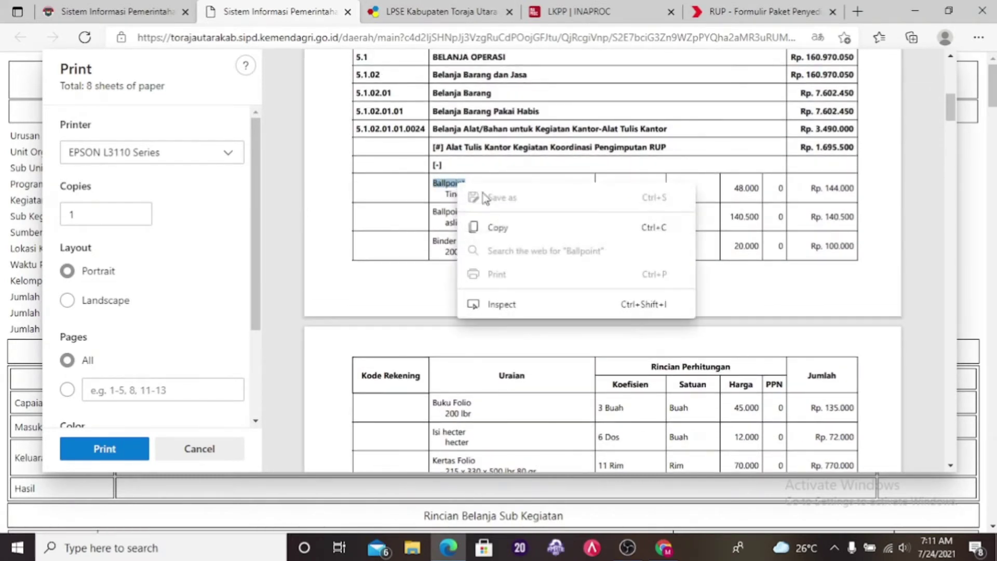
pyautogui.click(521, 235)
pyautogui.click(761, 11)
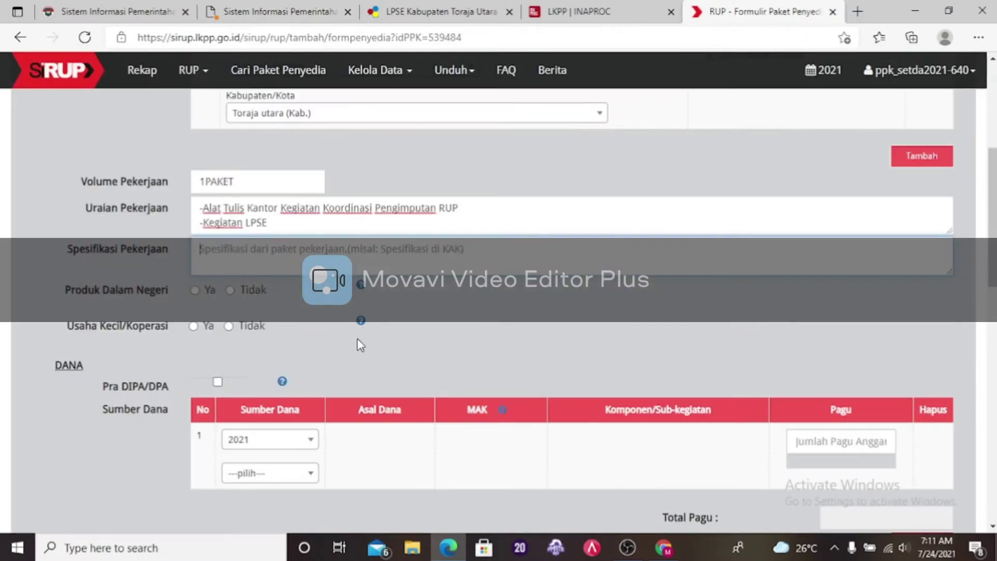
pyautogui.click(271, 261)
pyautogui.hotkey('ctrl', 'v')
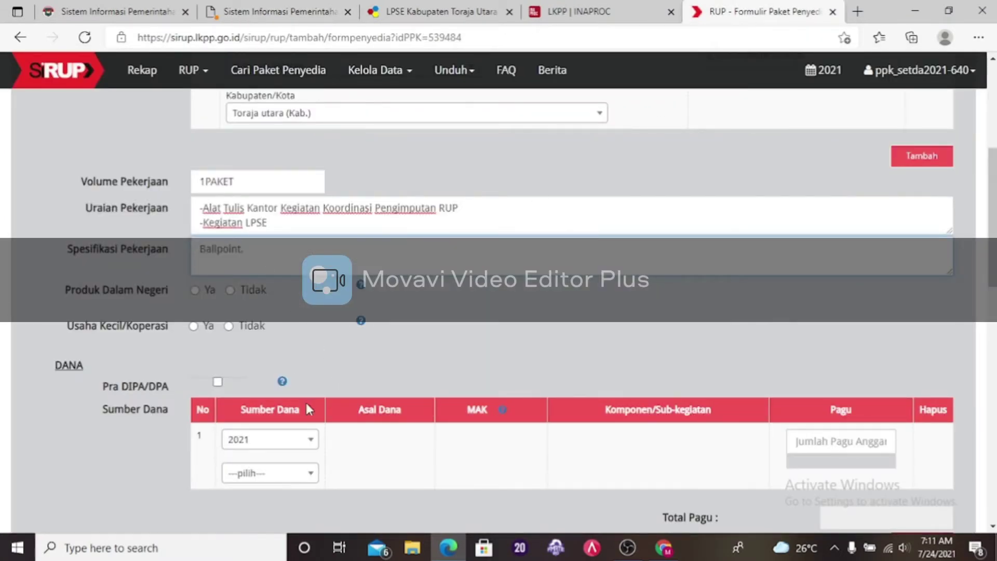
# - Add the SIPD items Binder Clips and Kertas Folio to the specification
pyautogui.click(275, 12)
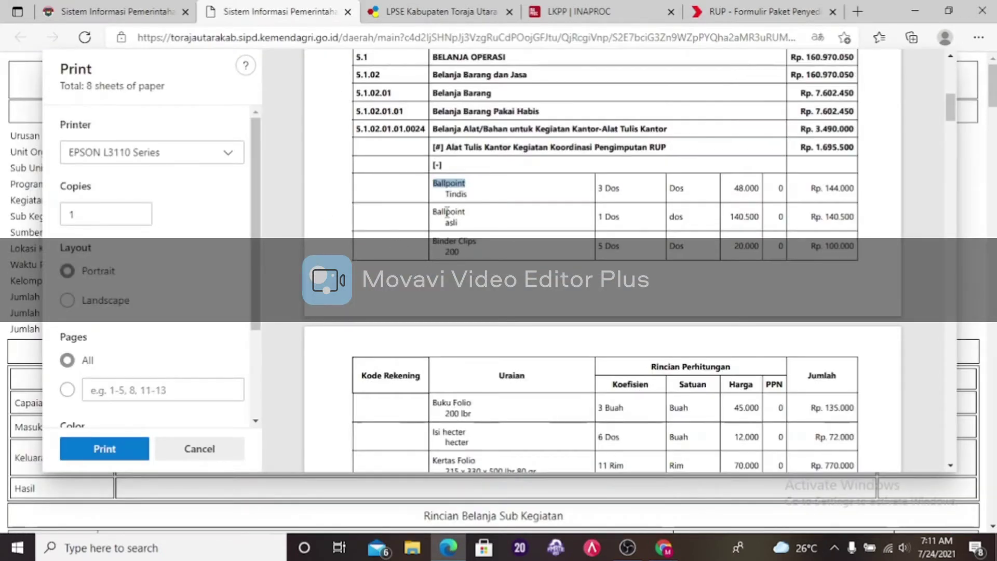
pyautogui.moveTo(433, 240); pyautogui.dragTo(474, 236)
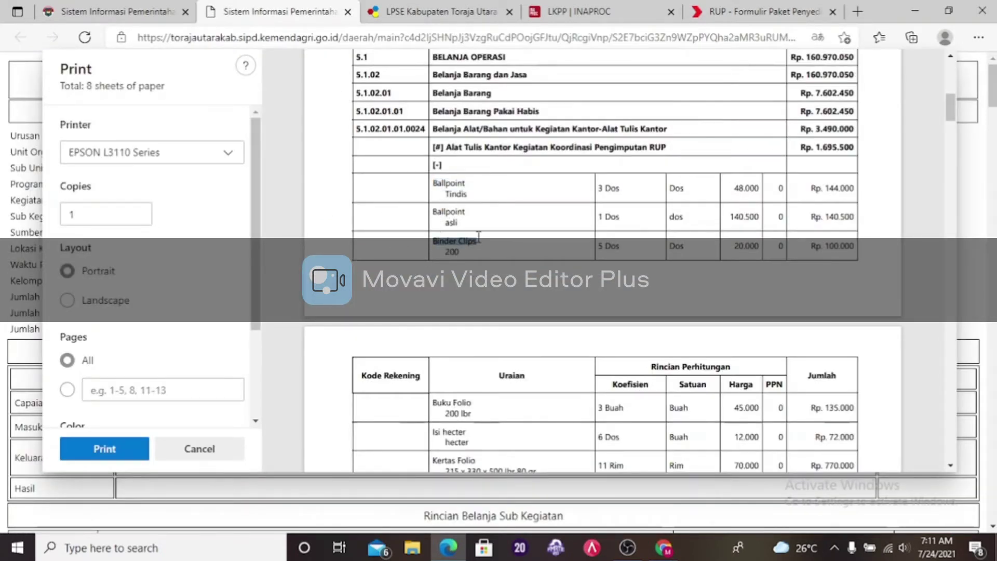
pyautogui.click(698, 15)
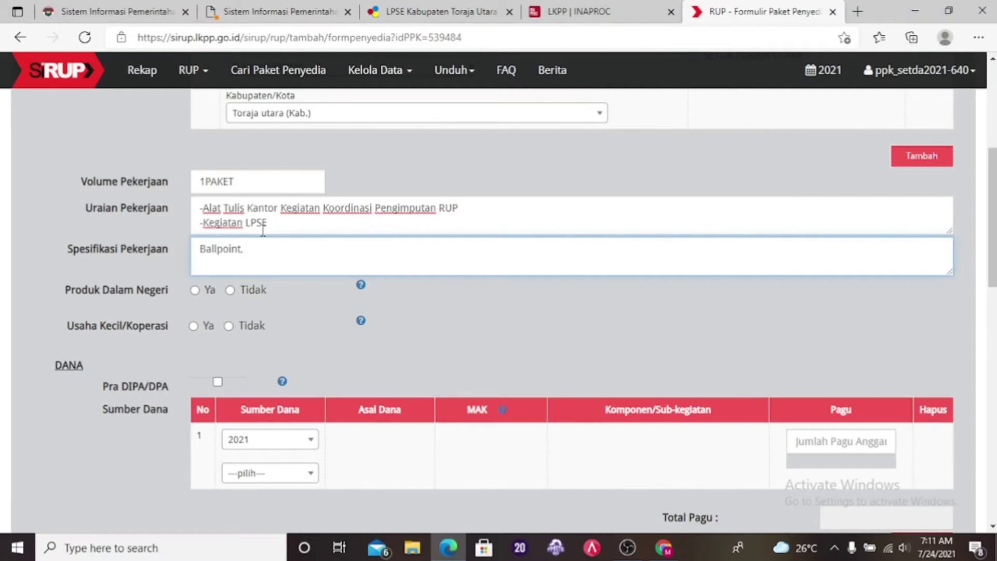
pyautogui.hotkey('ctrl', 'v')
pyautogui.click(281, 18)
pyautogui.scroll(-6, 452, 294)
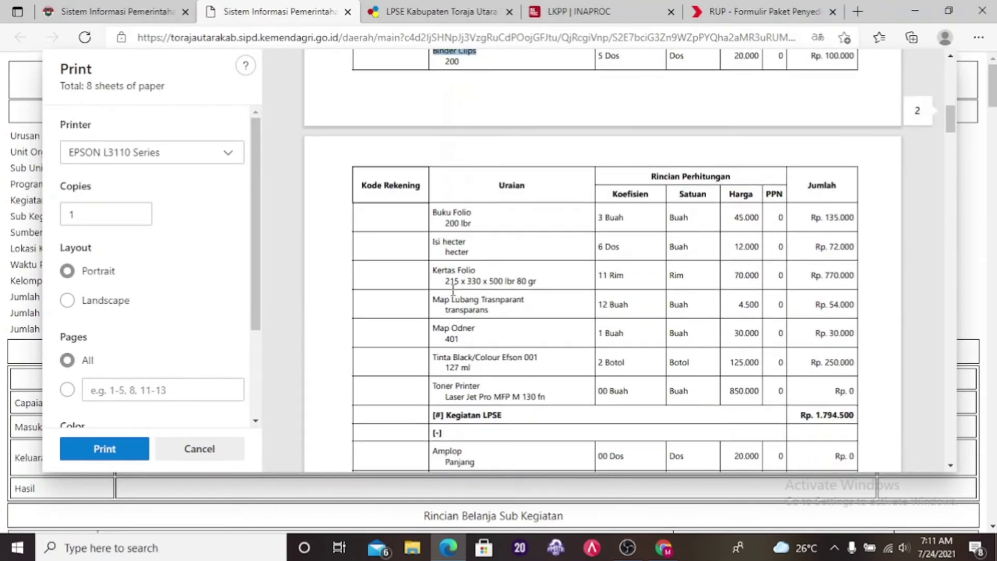
pyautogui.moveTo(432, 271); pyautogui.dragTo(476, 271)
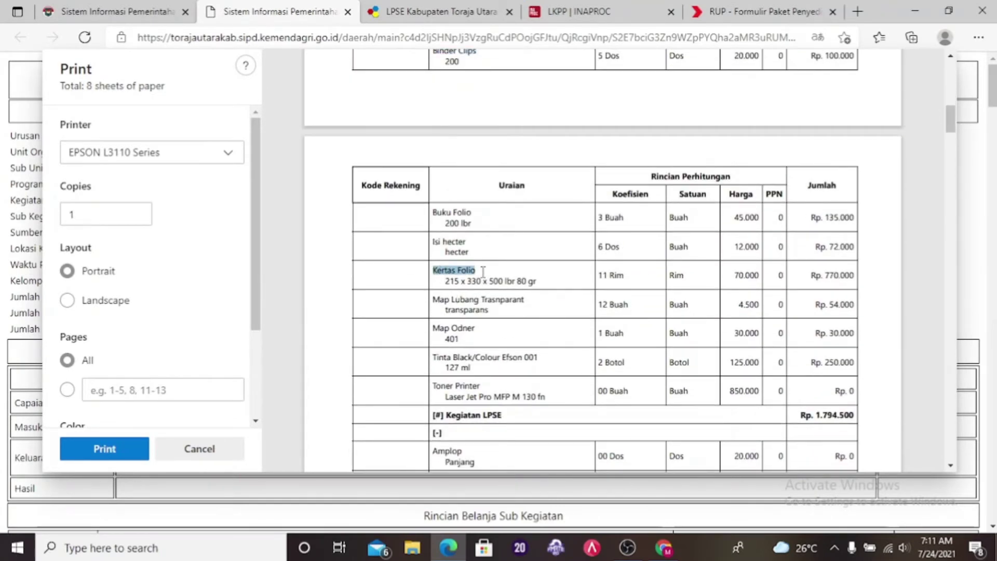
pyautogui.click(748, 11)
pyautogui.write(',Binder Clips,')
pyautogui.hotkey('ctrl', 'v')
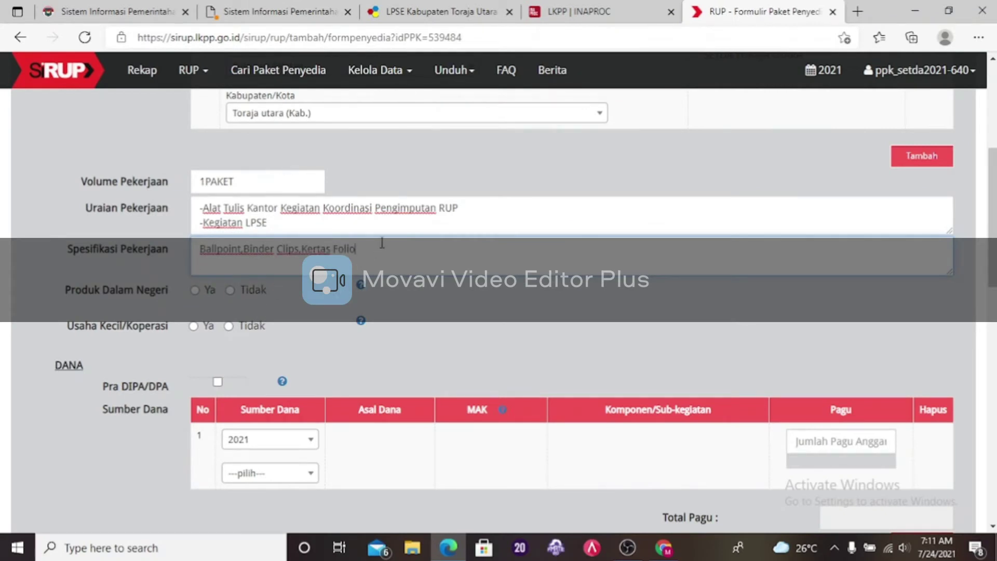
# - Add Map Lubang Trasnparant and Tinta Black/Colour Efson 001 to the specification
pyautogui.click(254, 16)
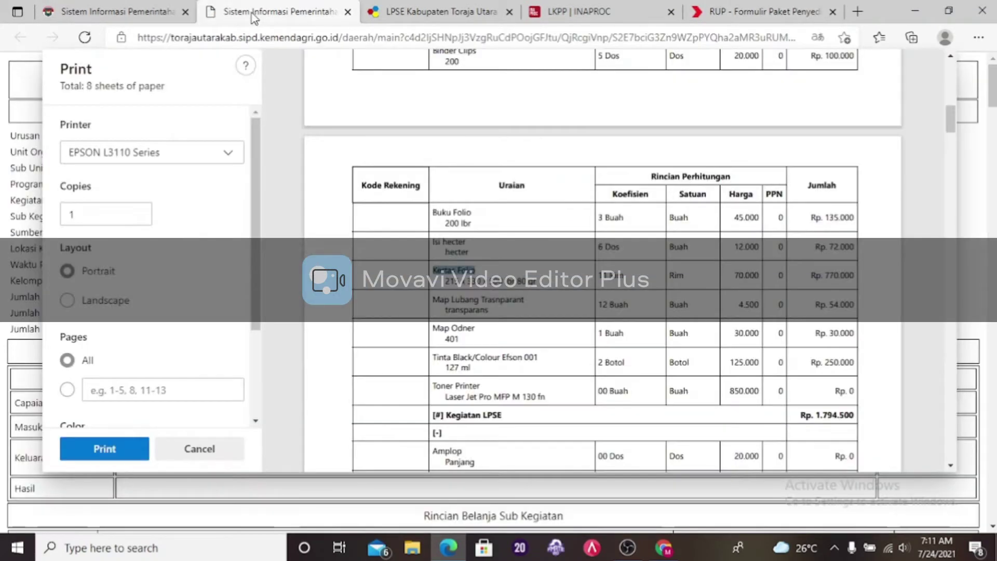
pyautogui.moveTo(433, 300); pyautogui.dragTo(540, 307)
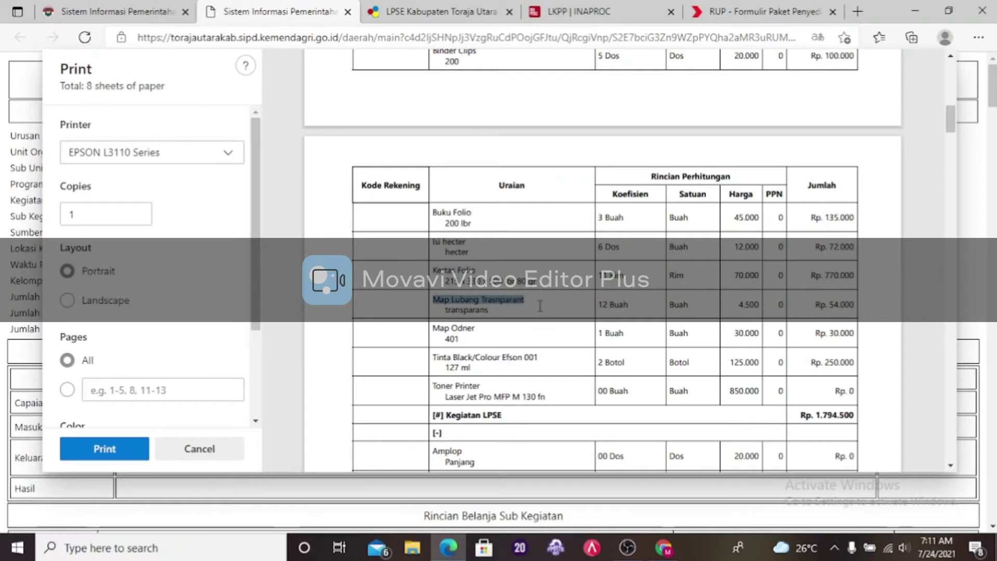
pyautogui.click(700, 18)
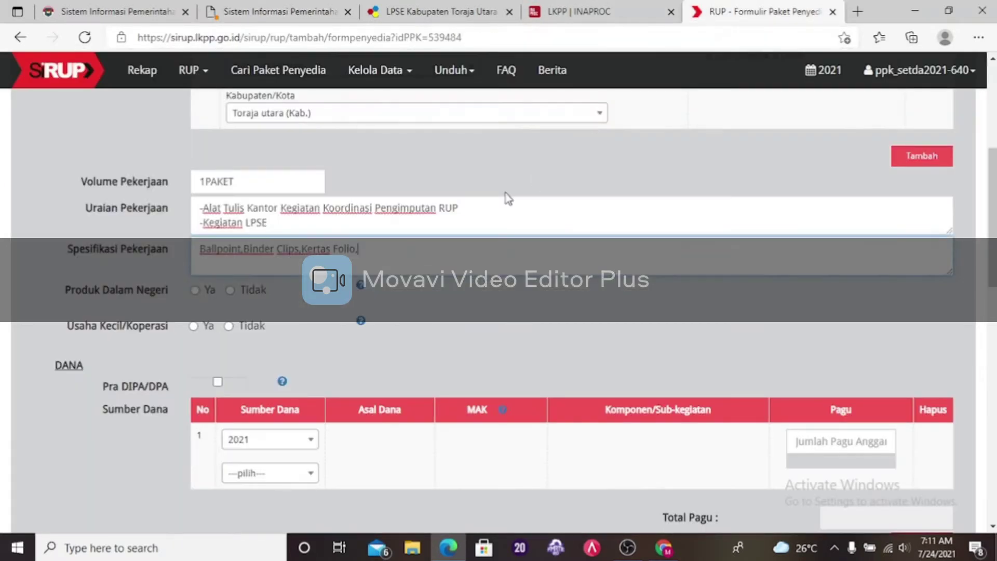
pyautogui.hotkey('ctrl', 'v')
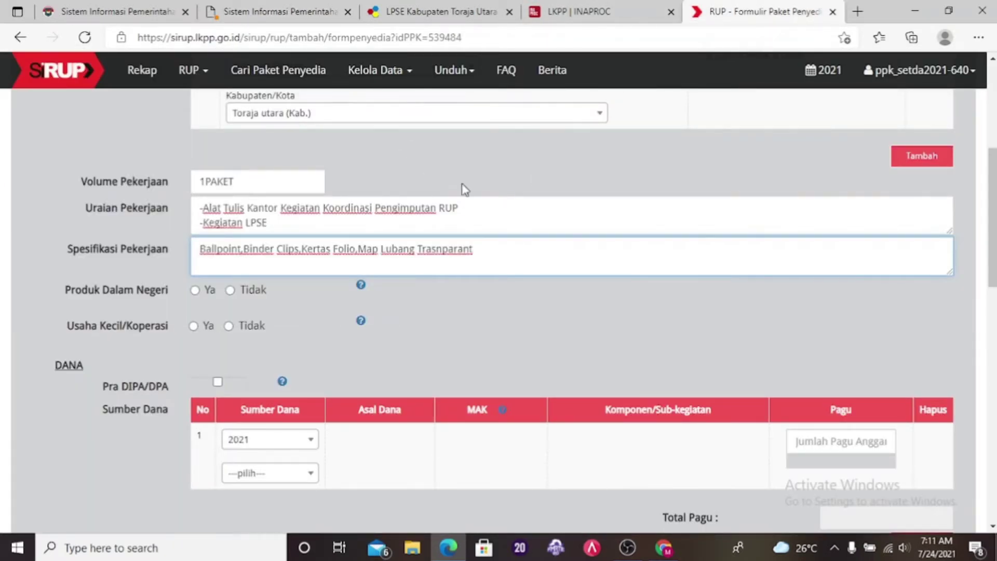
pyautogui.click(305, 11)
pyautogui.moveTo(433, 357); pyautogui.dragTo(546, 355)
pyautogui.click(753, 11)
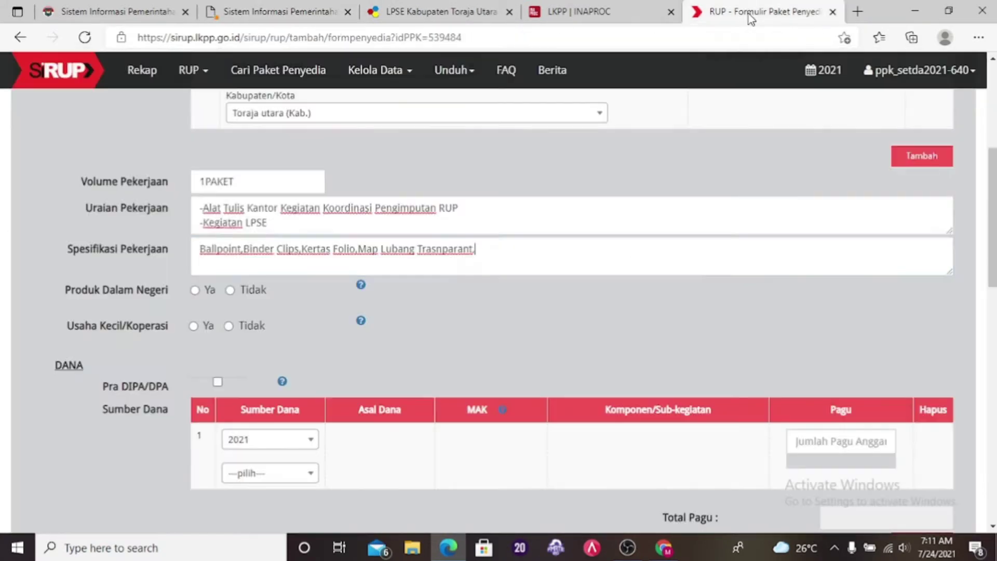
pyautogui.hotkey('ctrl', 'v')
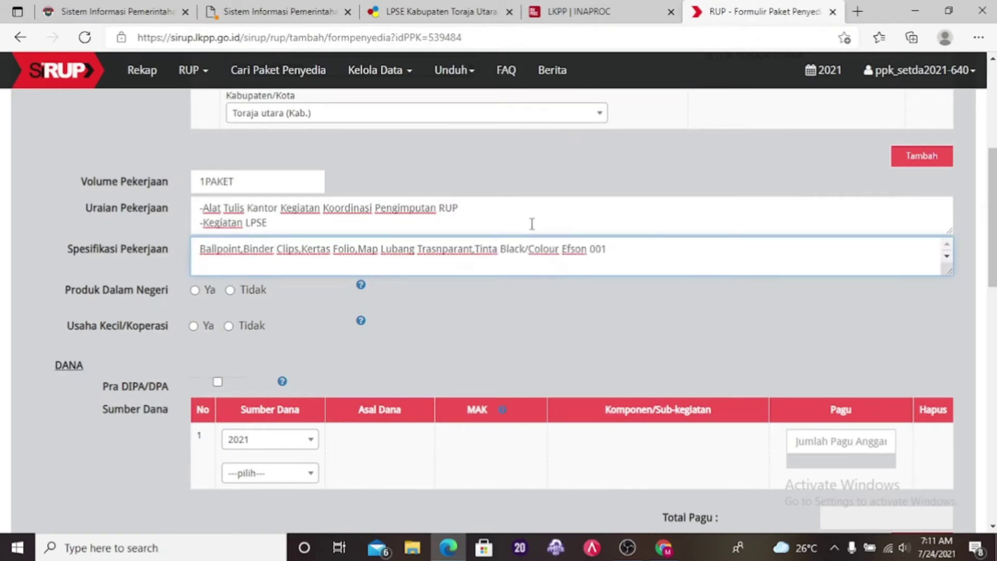
pyautogui.write('DL')
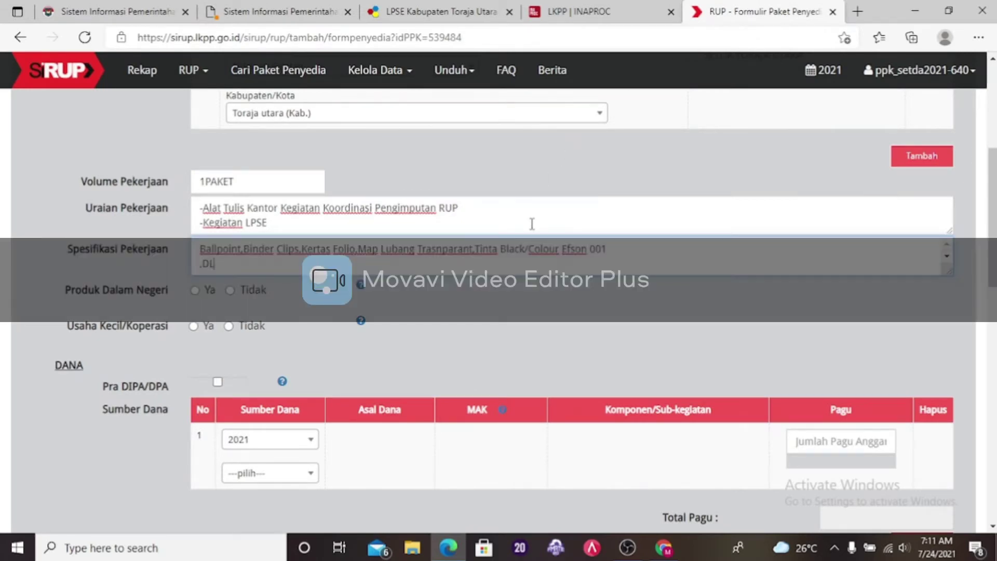
# - Remove the specification's blank line, check the help notes, and set Usaha Kecil/Koperasi to Ya
pyautogui.press('BackSpace')
pyautogui.click(361, 285)
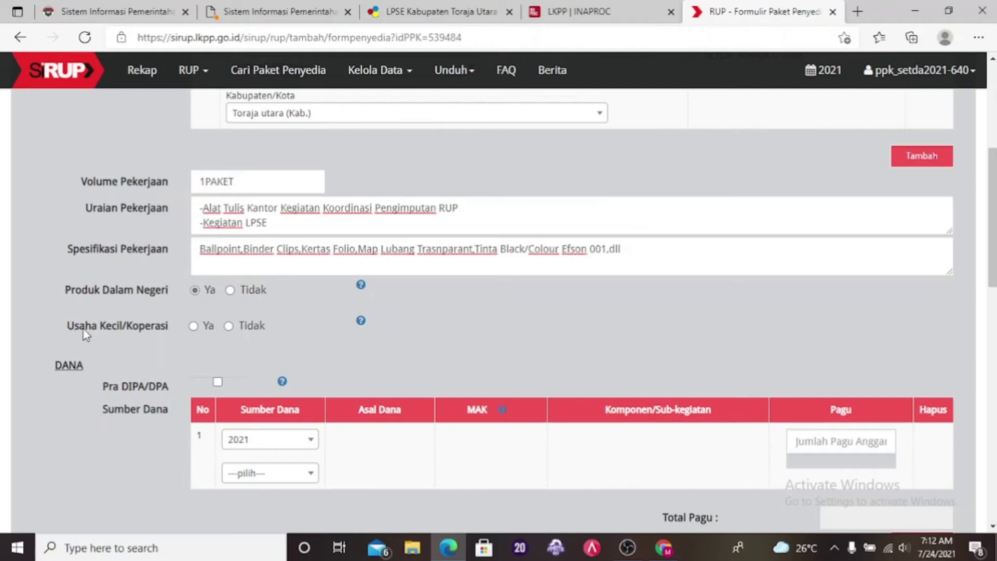
pyautogui.click(364, 324)
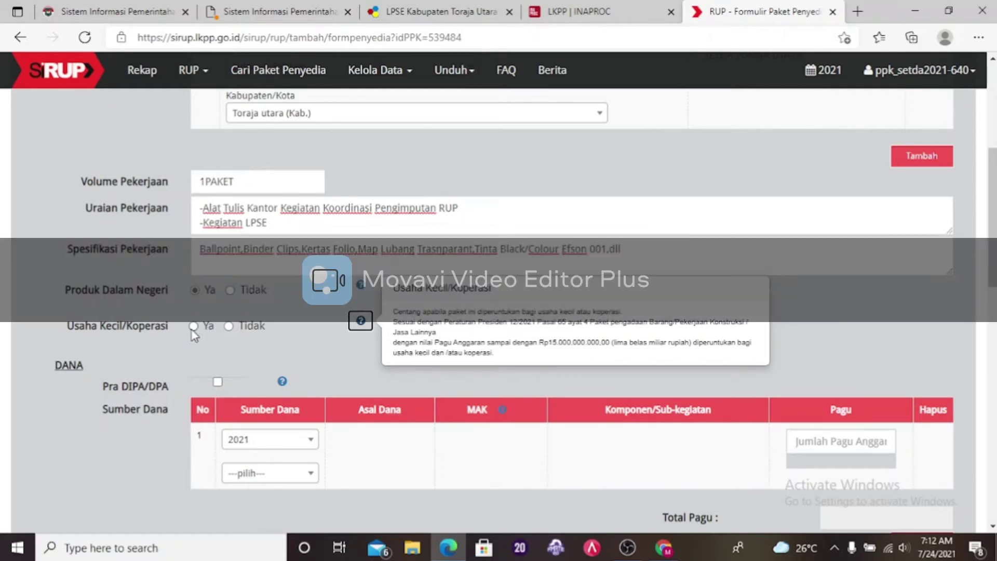
pyautogui.click(194, 327)
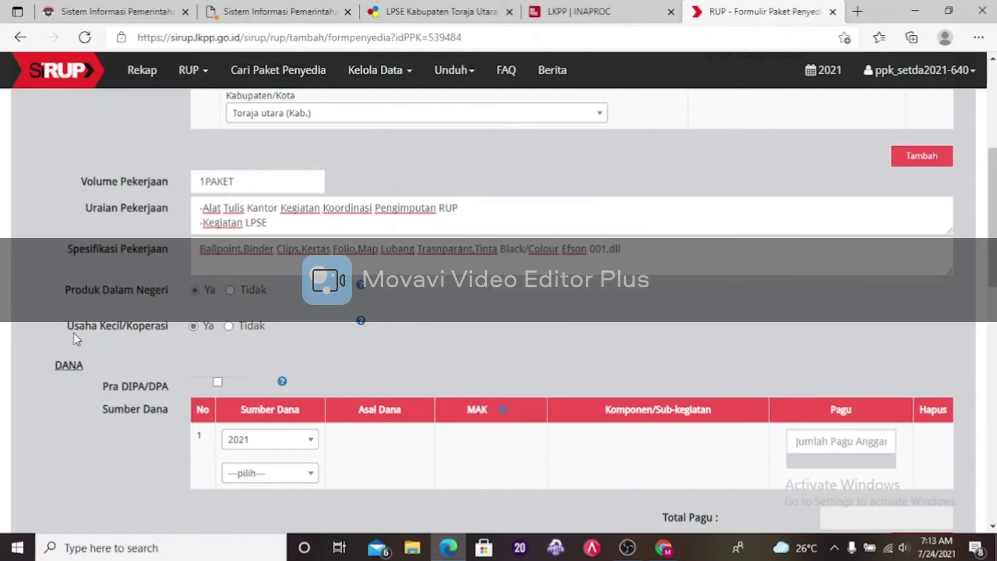
# - Keep 2021 as the DANA budget year and open the Sumber Dana list
pyautogui.scroll(-1, 227, 351)
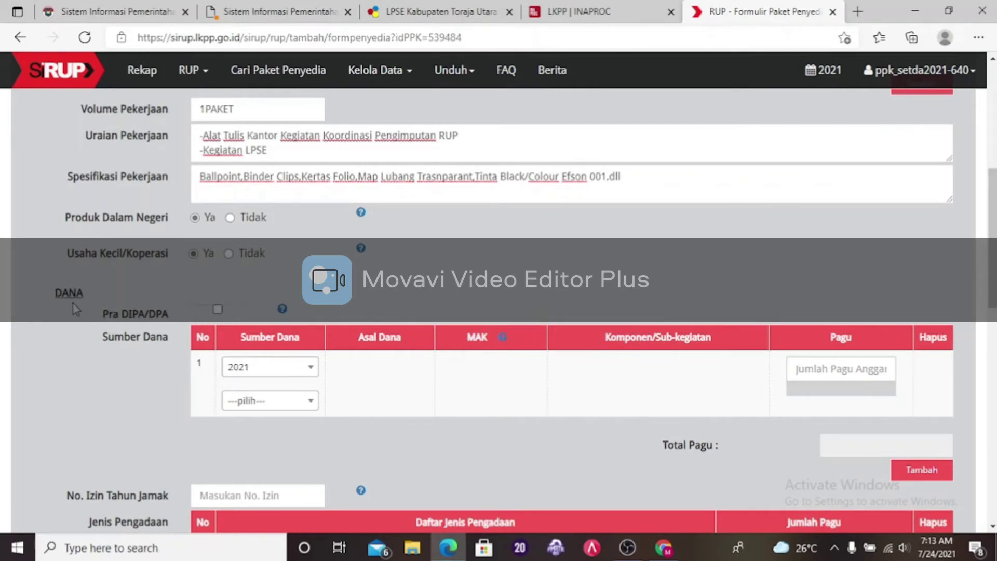
pyautogui.scroll(-1, 76, 309)
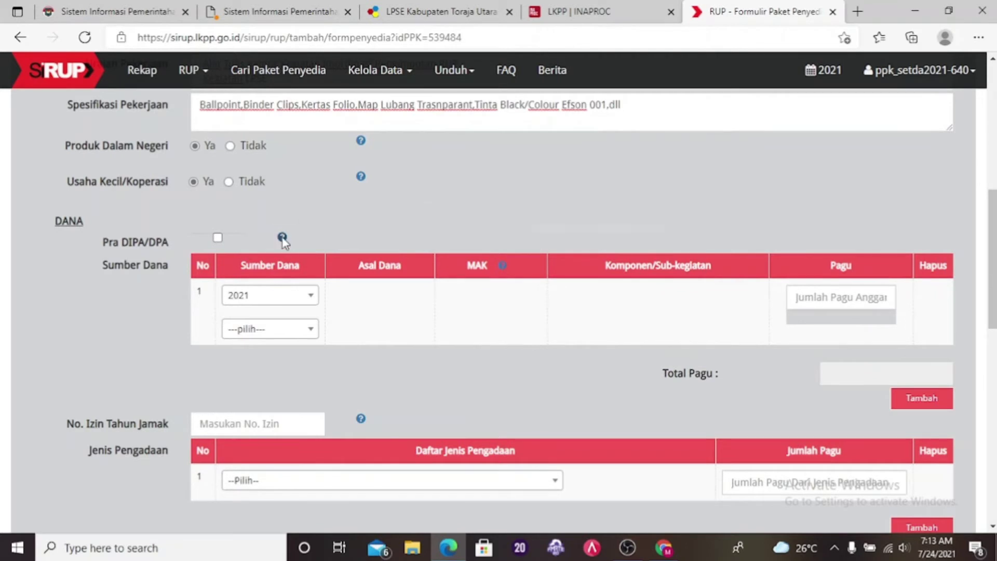
pyautogui.click(282, 238)
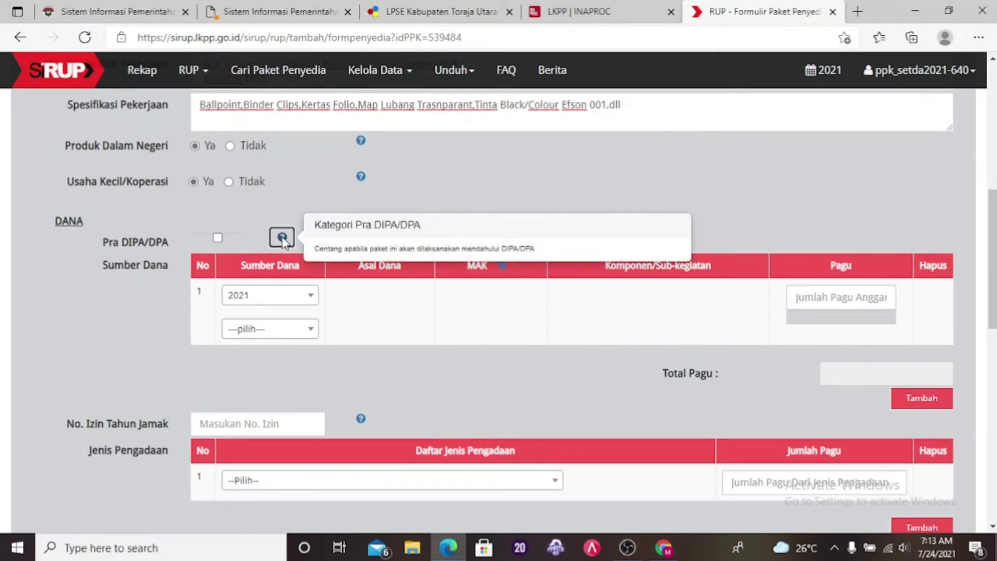
pyautogui.click(325, 183)
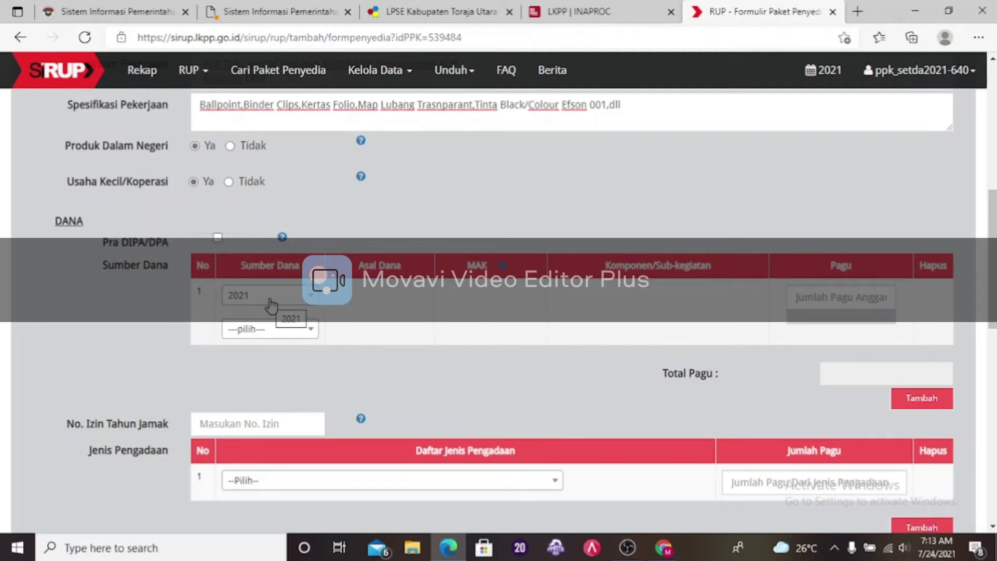
pyautogui.click(270, 305)
pyautogui.click(255, 366)
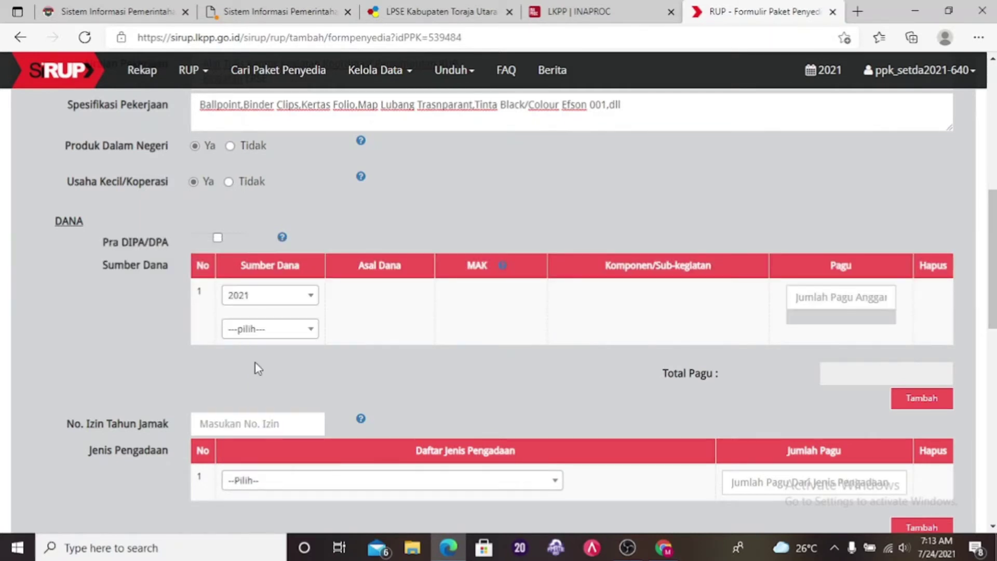
pyautogui.click(287, 331)
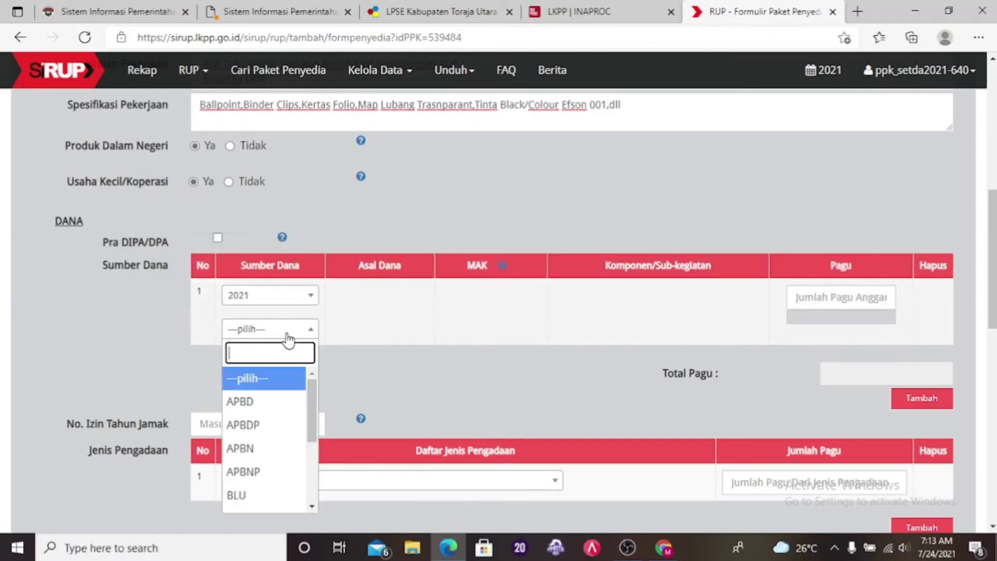
# - Choose APBD as Sumber Dana and copy account code 5.1.02.01.01.0024 from SIPD
pyautogui.click(245, 411)
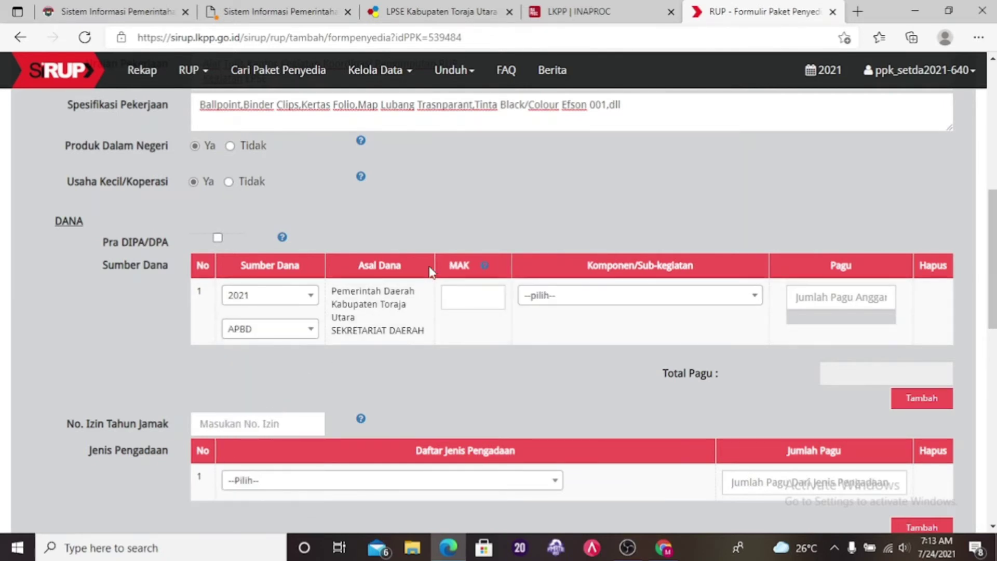
pyautogui.click(470, 299)
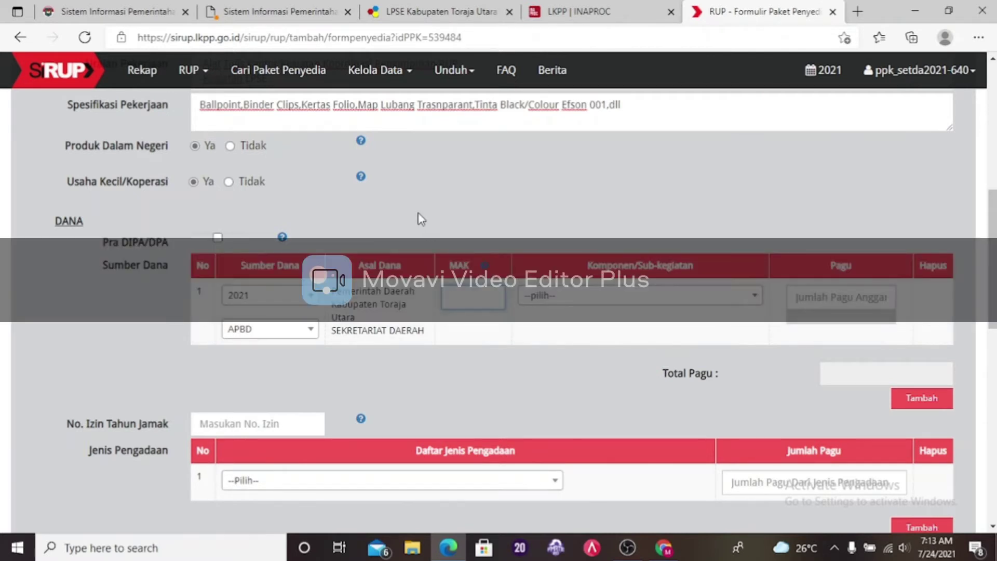
pyautogui.click(311, 16)
pyautogui.scroll(5, 464, 321)
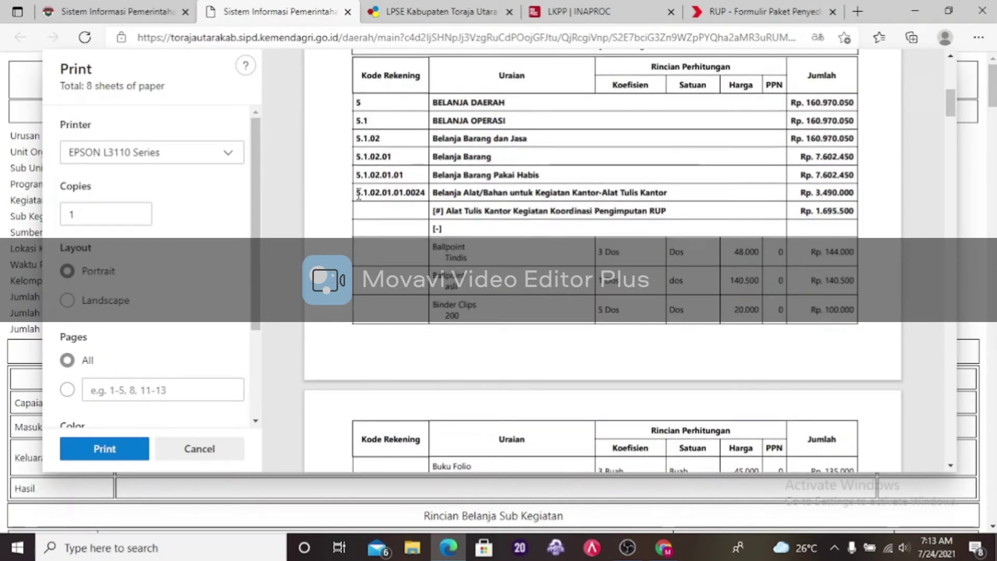
pyautogui.moveTo(356, 195); pyautogui.dragTo(423, 192)
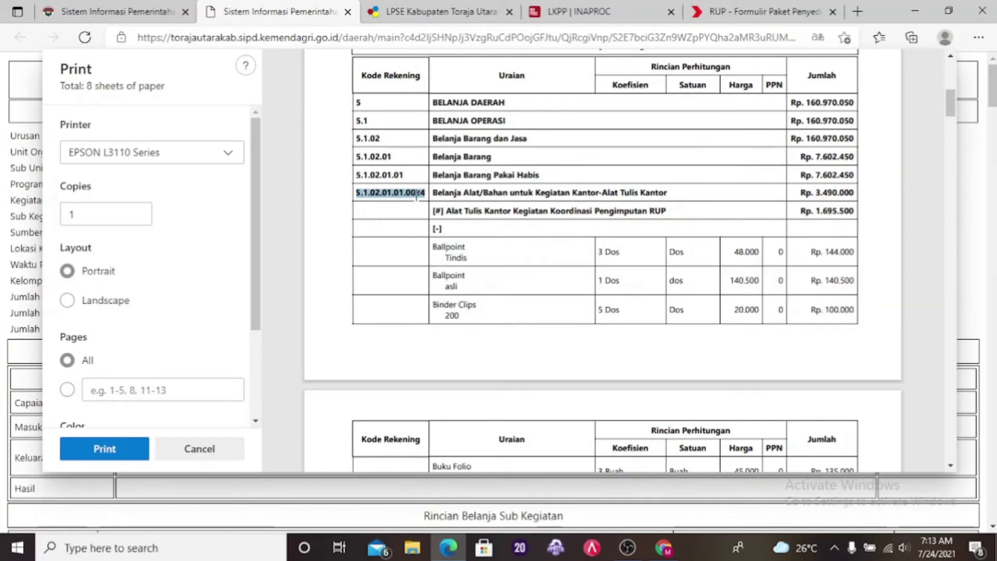
pyautogui.rightClick(417, 196)
pyautogui.click(471, 243)
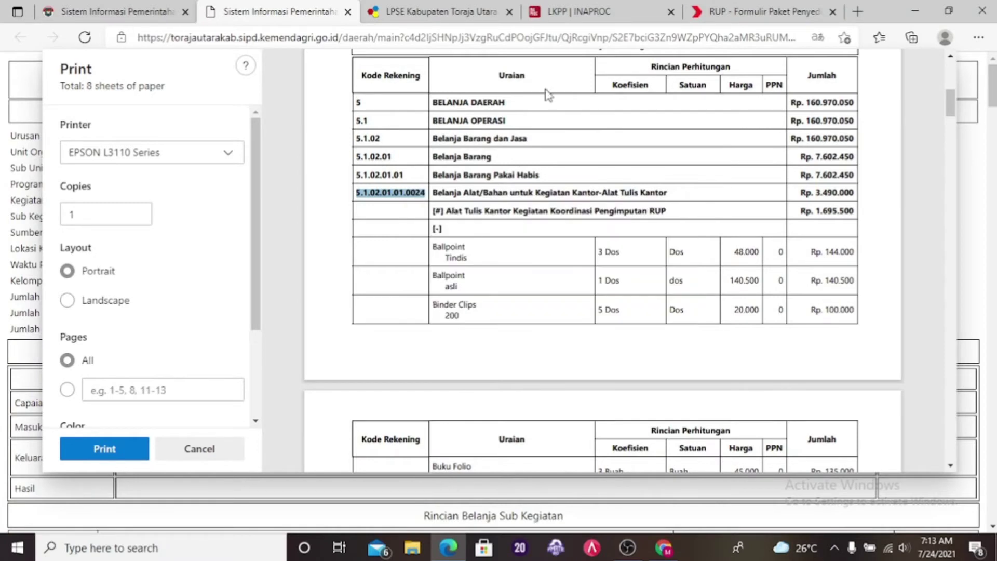
pyautogui.click(717, 12)
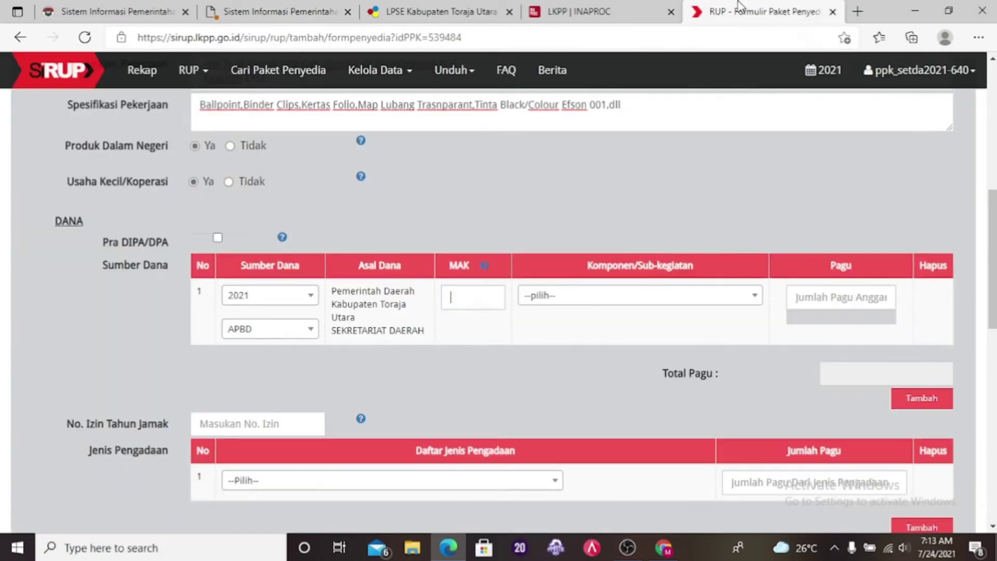
# - Paste the account code as MAK and pick the Belanja Barang Pakai Habis (Pengelolaan Layanan Pengadaan secara Elektronik) component
pyautogui.rightClick(459, 297)
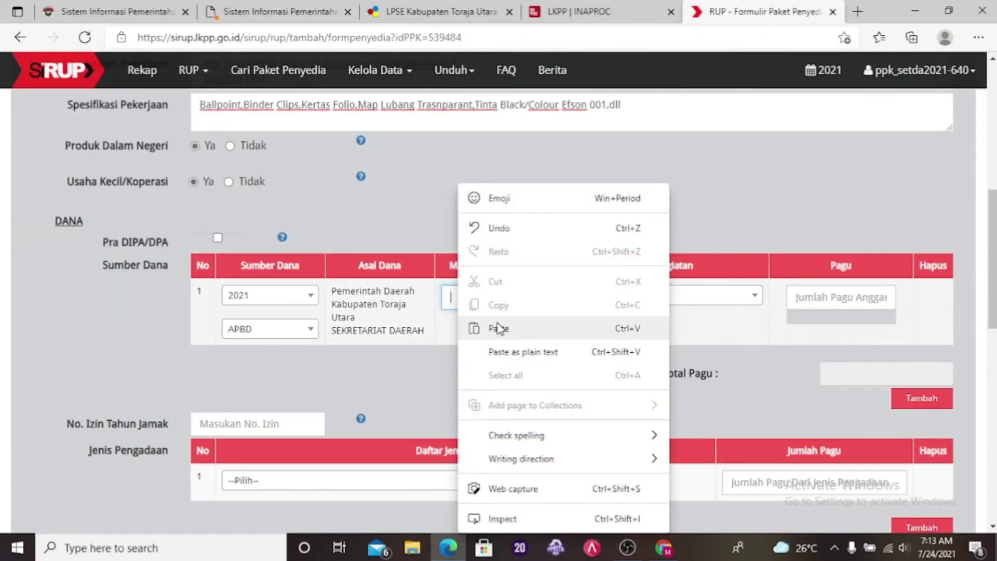
pyautogui.click(498, 328)
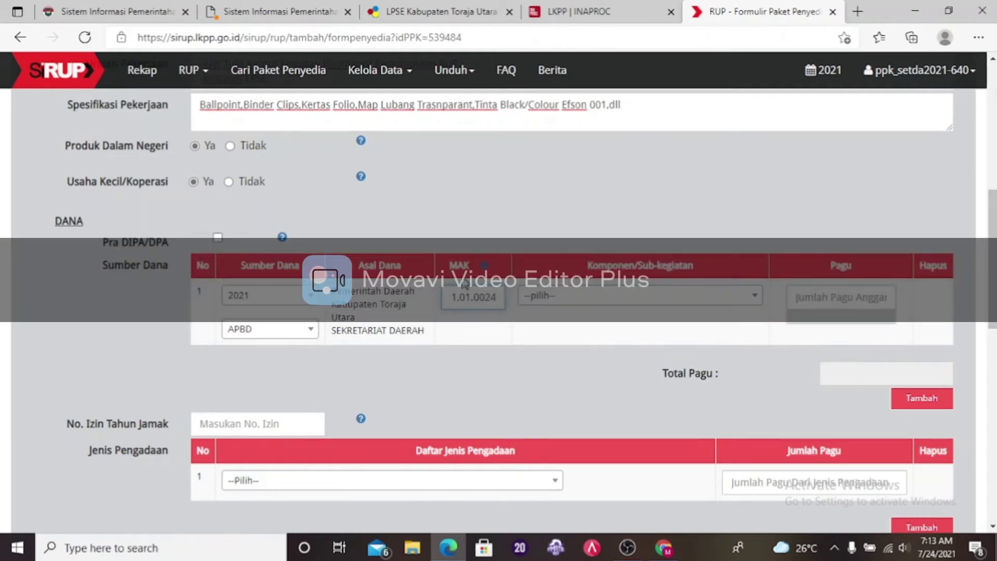
pyautogui.click(584, 299)
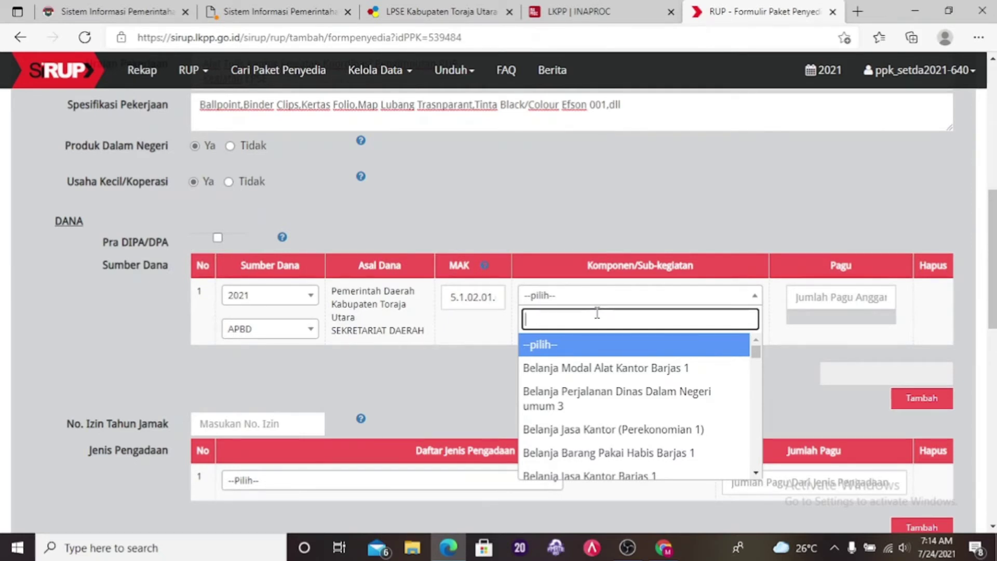
pyautogui.write('pe')
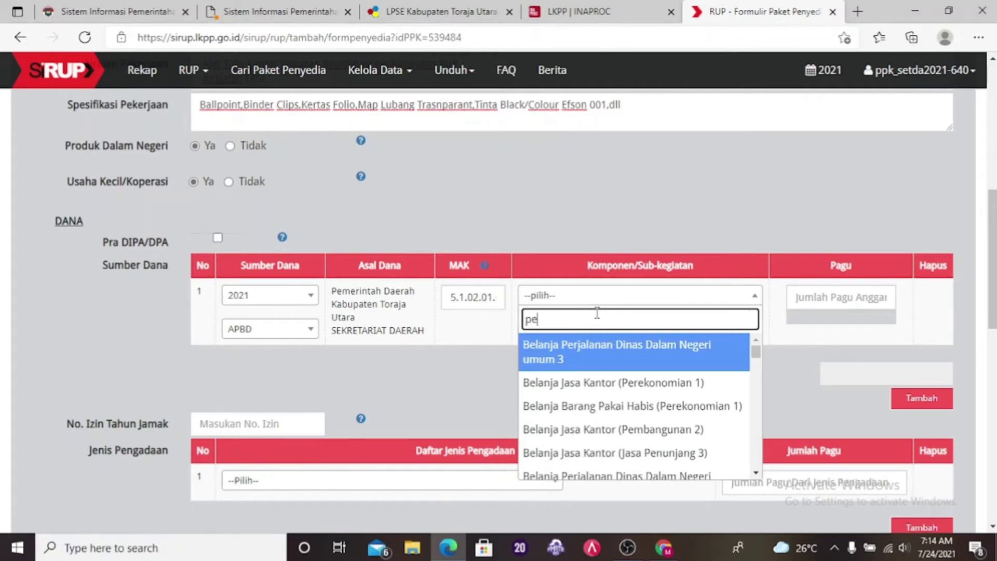
pyautogui.write('ngelo')
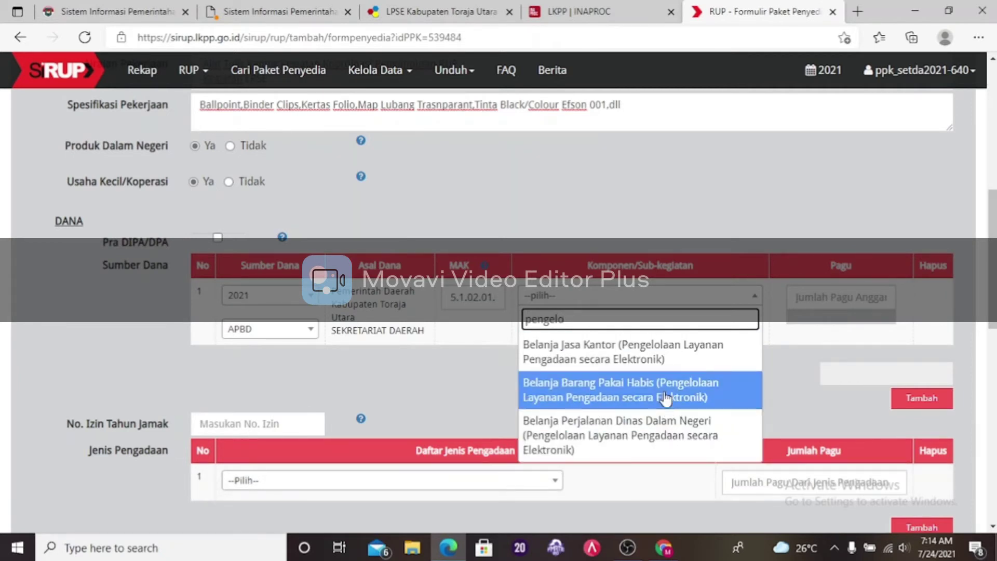
pyautogui.click(666, 399)
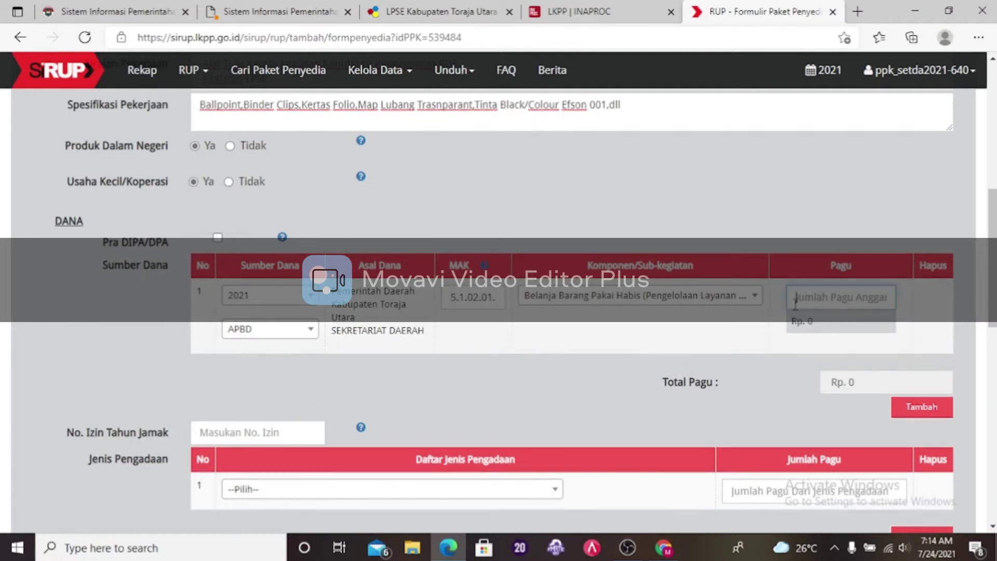
pyautogui.click(304, 16)
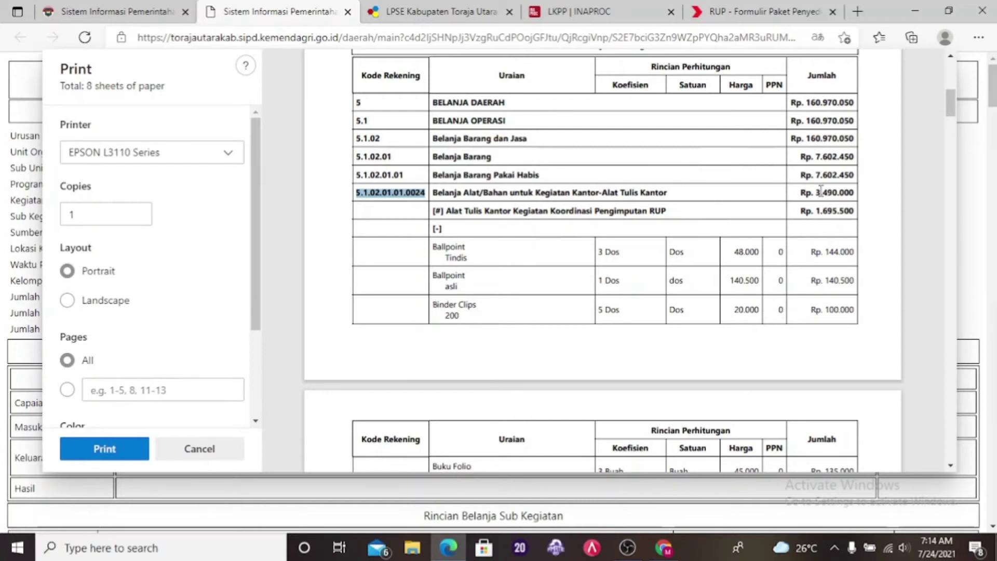
# - Copy the 3.490.000 amount from the SIPD Jumlah column and return to SiRUP
pyautogui.moveTo(819, 192); pyautogui.dragTo(856, 190)
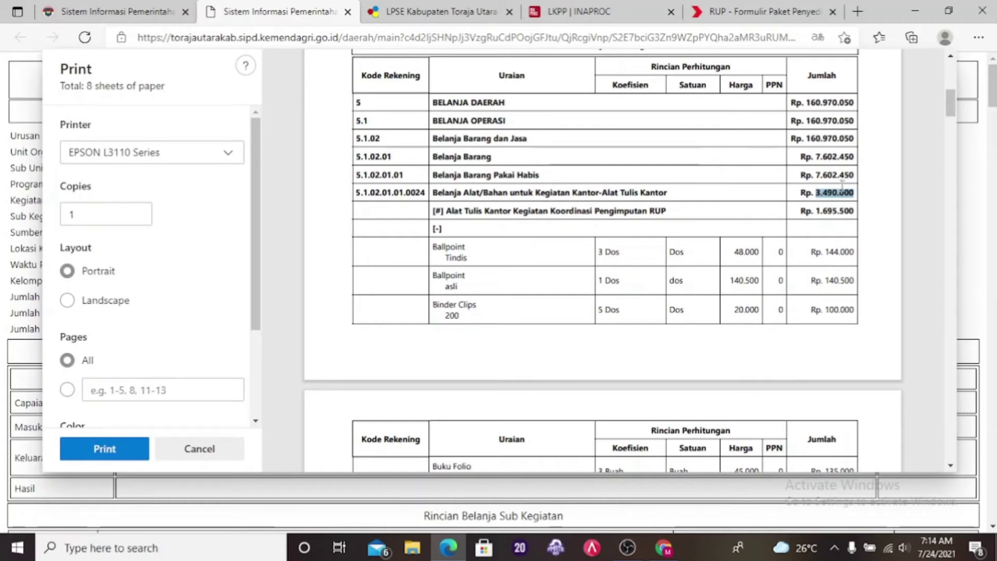
pyautogui.rightClick(834, 196)
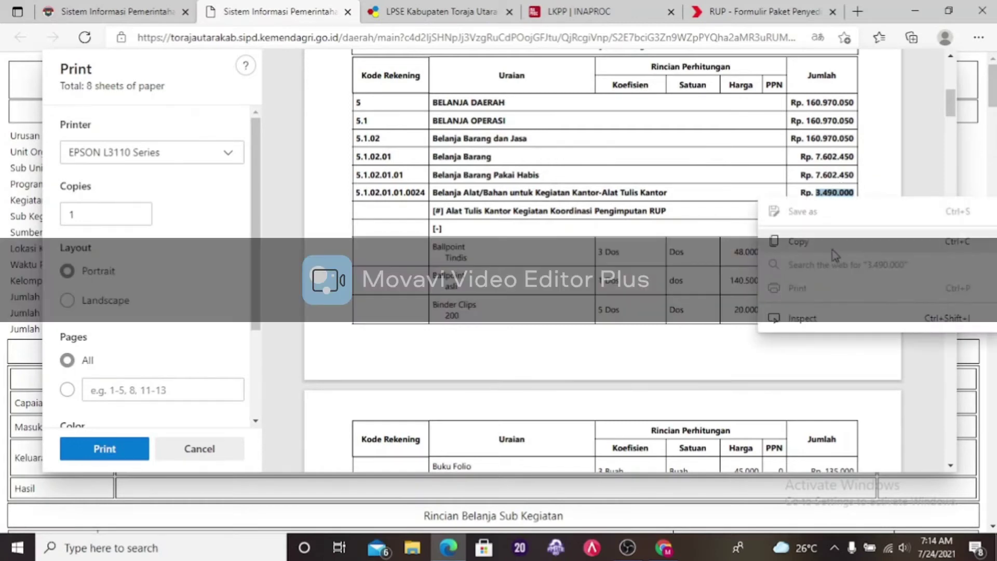
pyautogui.click(834, 254)
pyautogui.click(758, 12)
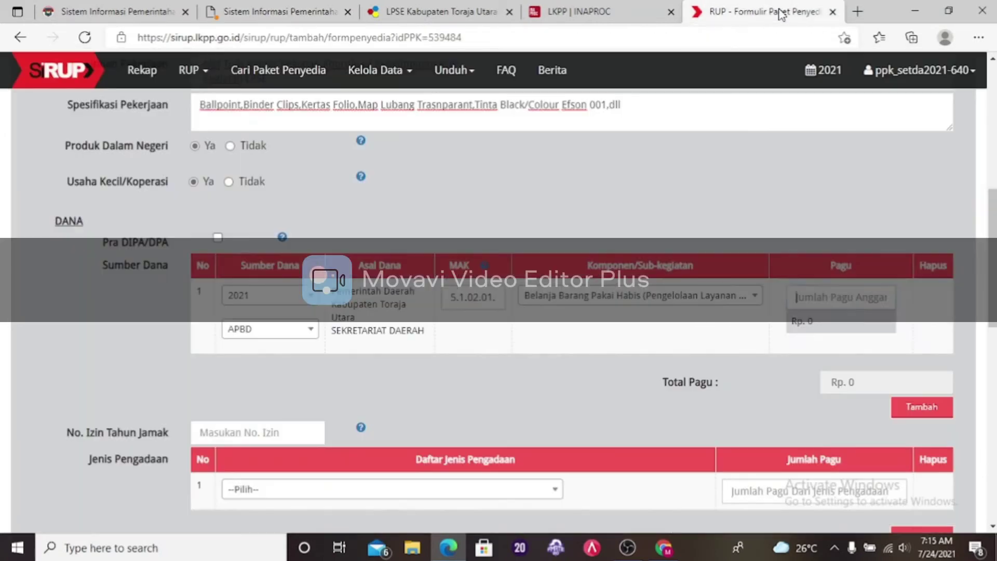
# - Paste 3.490.000 into the APBD row's Pagu and remove the separators so it reads 3490000
pyautogui.rightClick(820, 300)
pyautogui.click(747, 330)
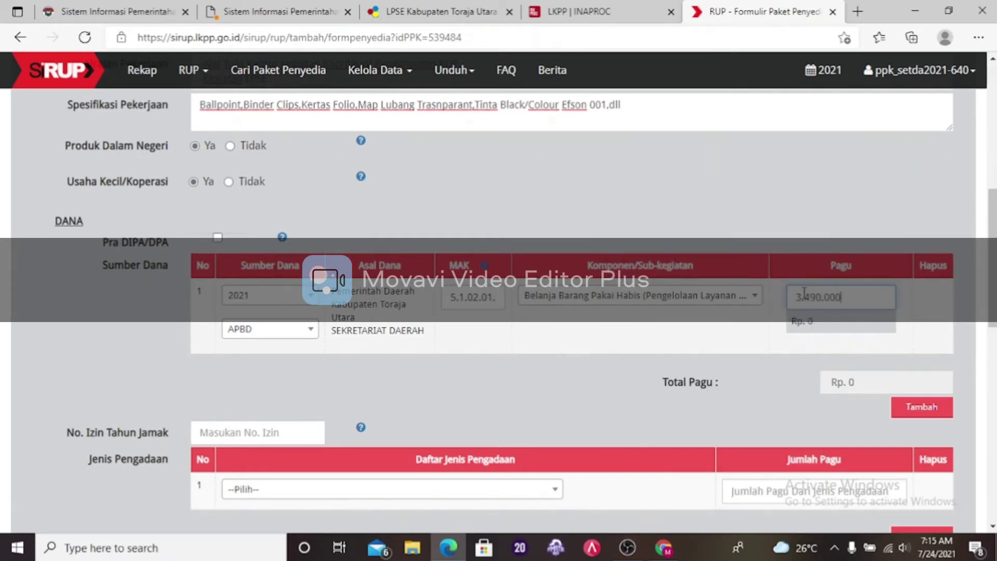
pyautogui.press('BackSpace')
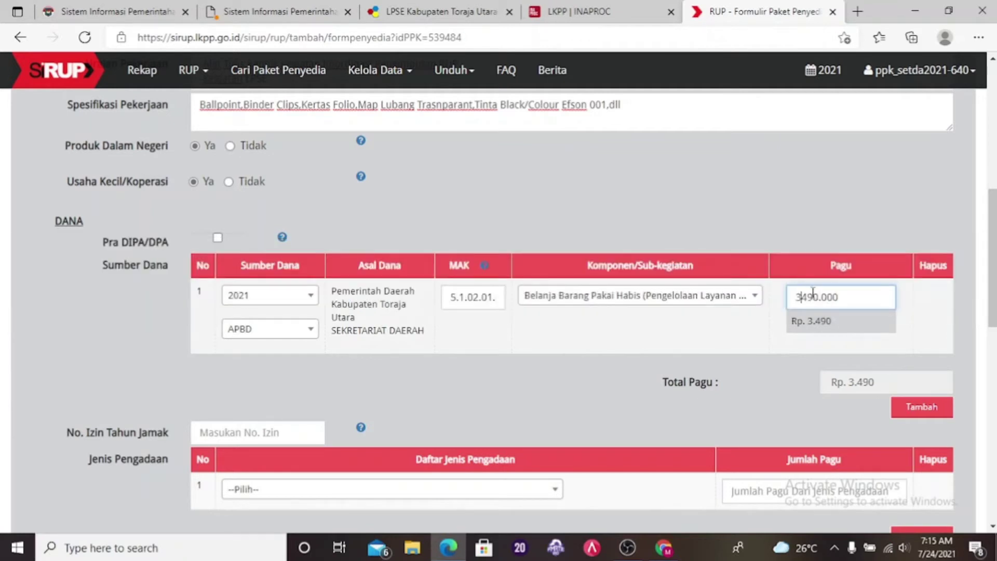
pyautogui.press('Delete')
pyautogui.scroll(-3, 478, 357)
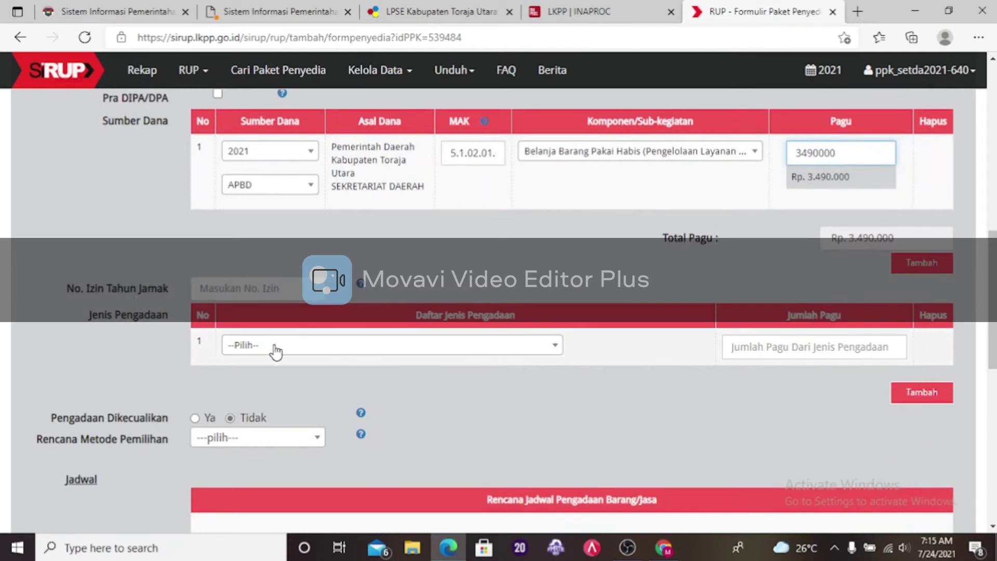
# - Choose Barang as the Jenis Pengadaan and review the Pengadaan Dikecualikan help
pyautogui.click(426, 342)
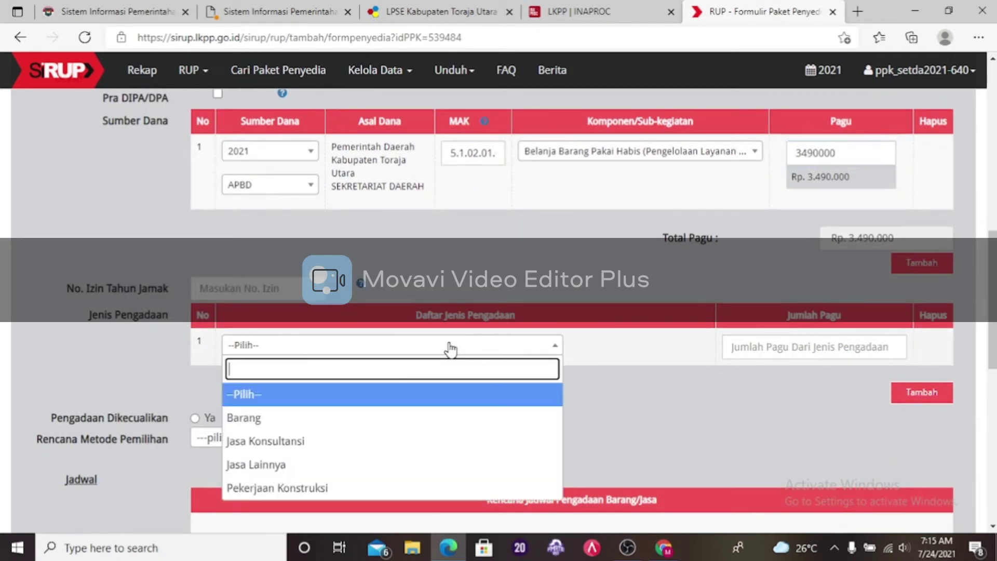
pyautogui.click(284, 420)
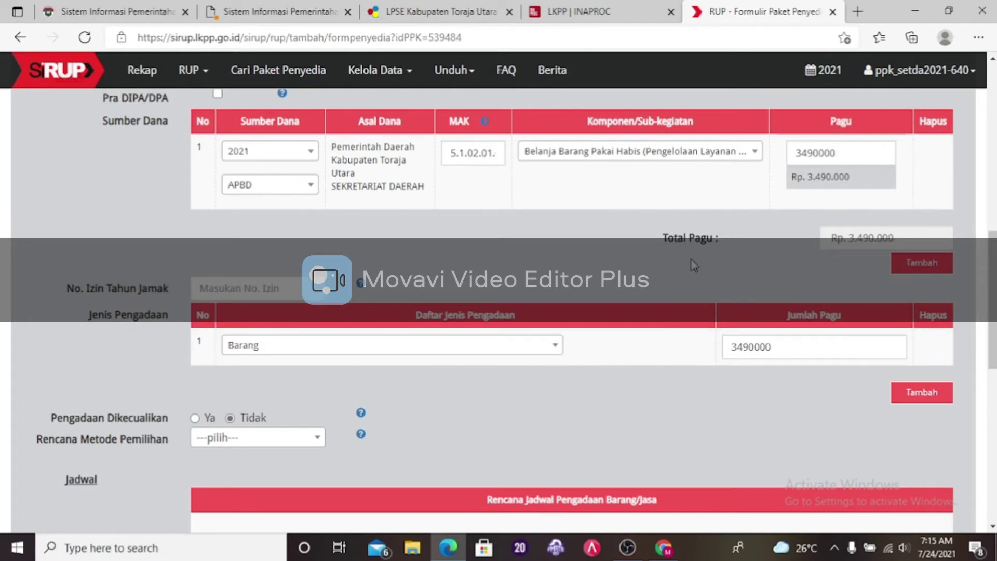
pyautogui.scroll(-1, 217, 400)
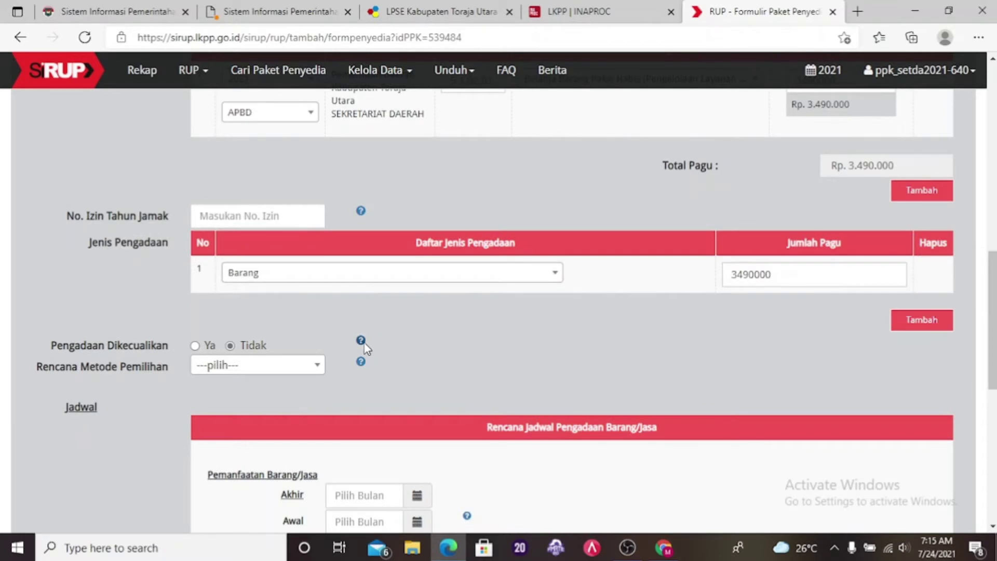
pyautogui.click(361, 342)
pyautogui.click(366, 376)
# - Select Pengadaan Langsung as the Rencana Metode Pemilihan
pyautogui.click(366, 363)
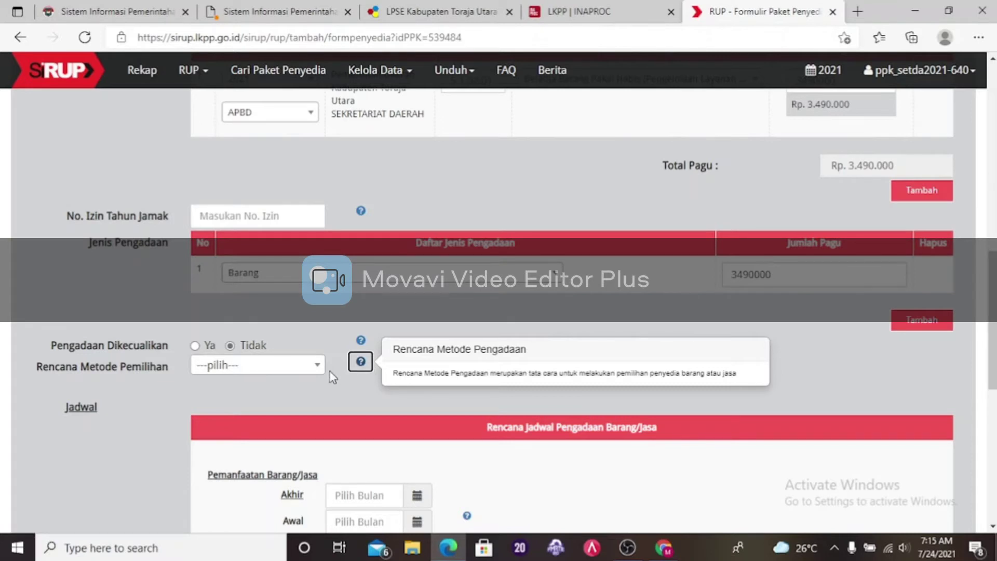
pyautogui.click(314, 367)
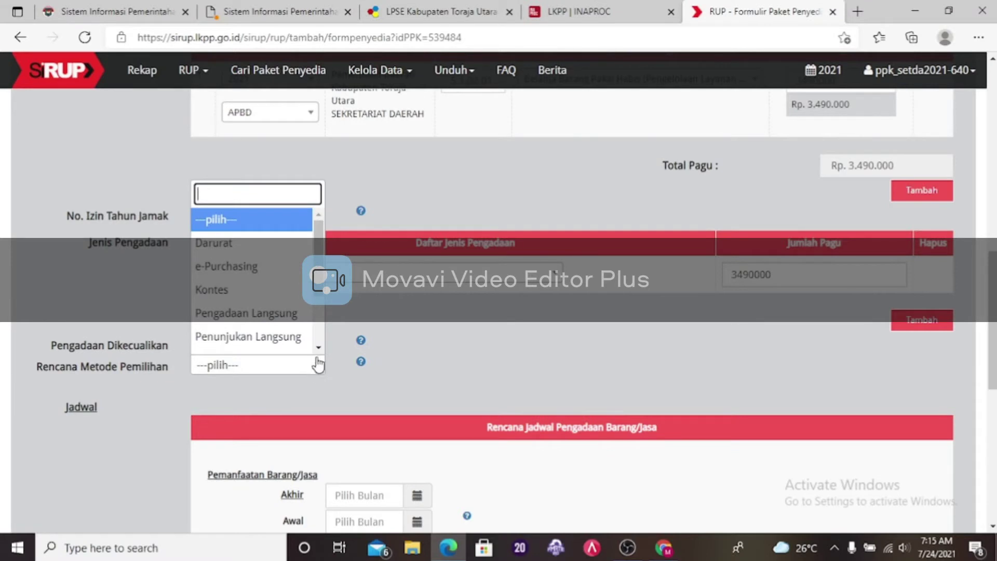
pyautogui.scroll(-1, 311, 301)
pyautogui.scroll(-2, 324, 300)
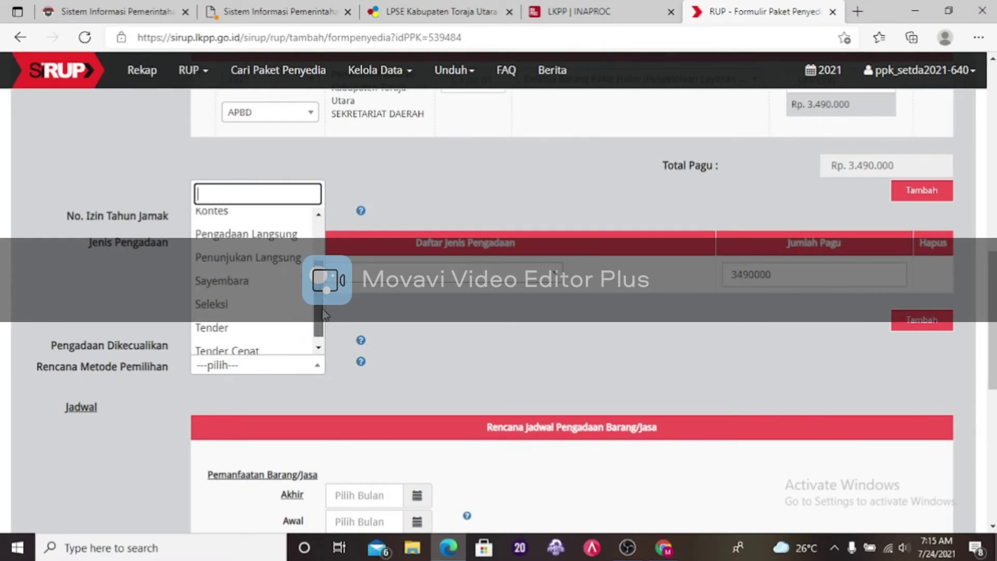
pyautogui.scroll(2, 323, 312)
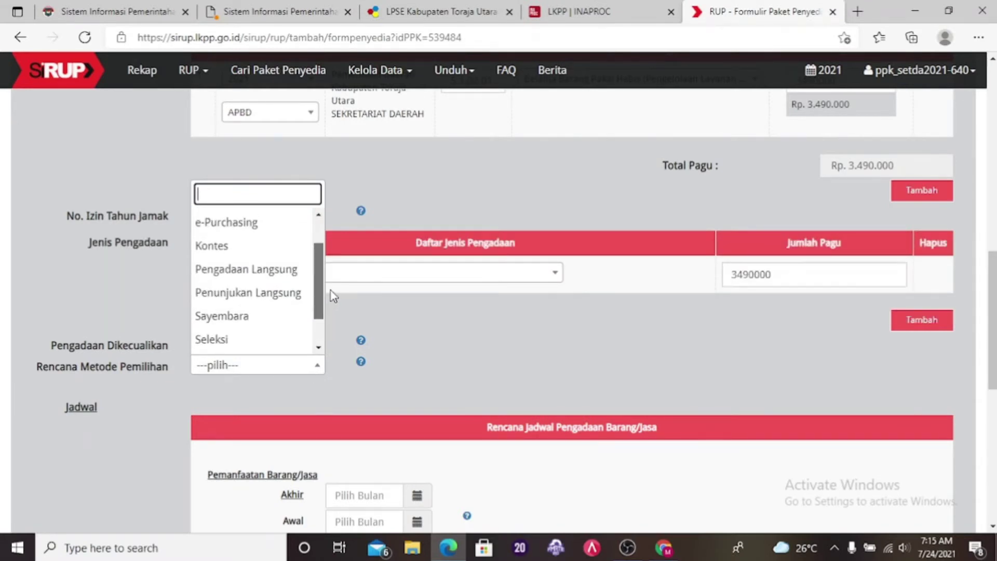
pyautogui.click(275, 278)
pyautogui.scroll(-1, 383, 321)
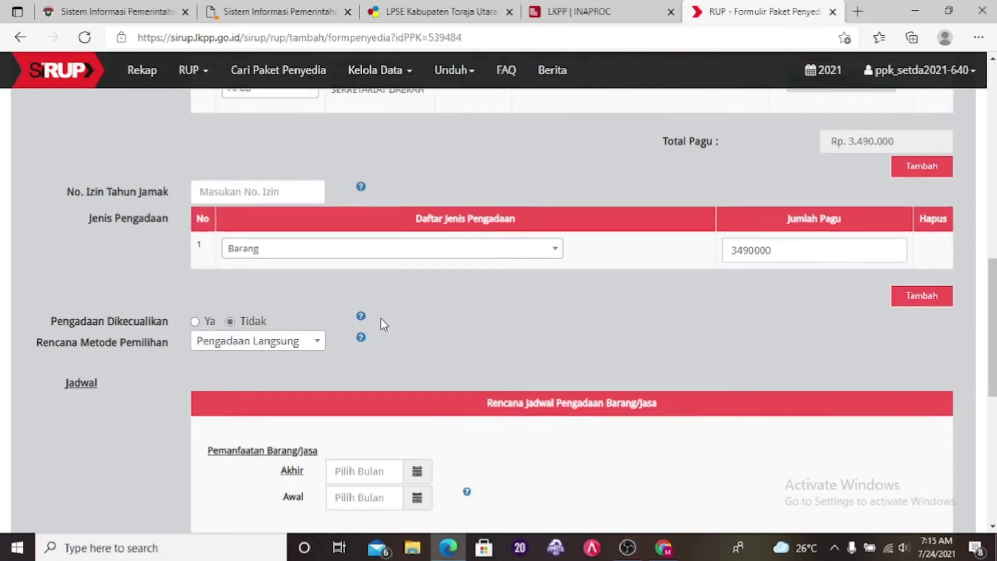
pyautogui.scroll(-2, 392, 322)
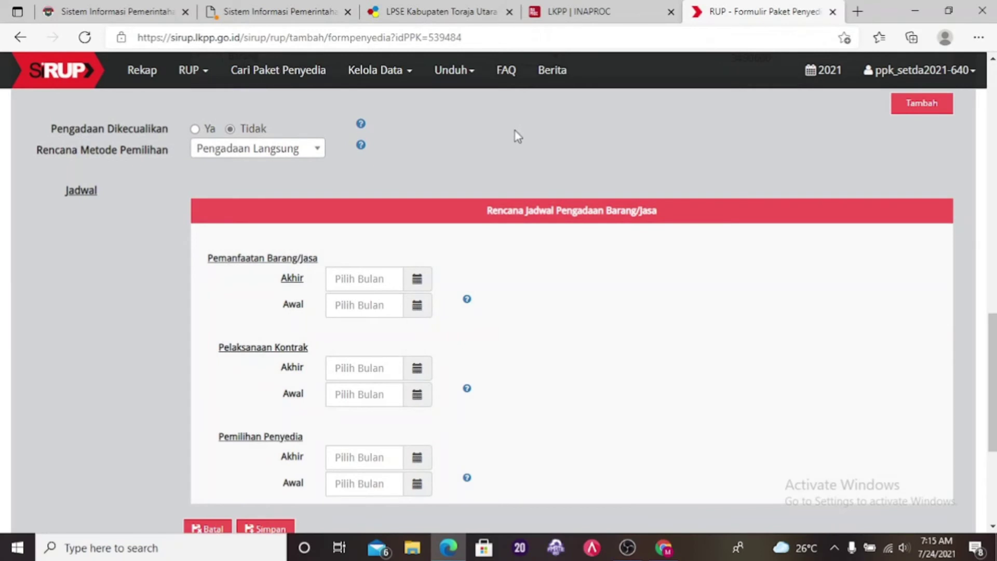
pyautogui.scroll(-1, 517, 136)
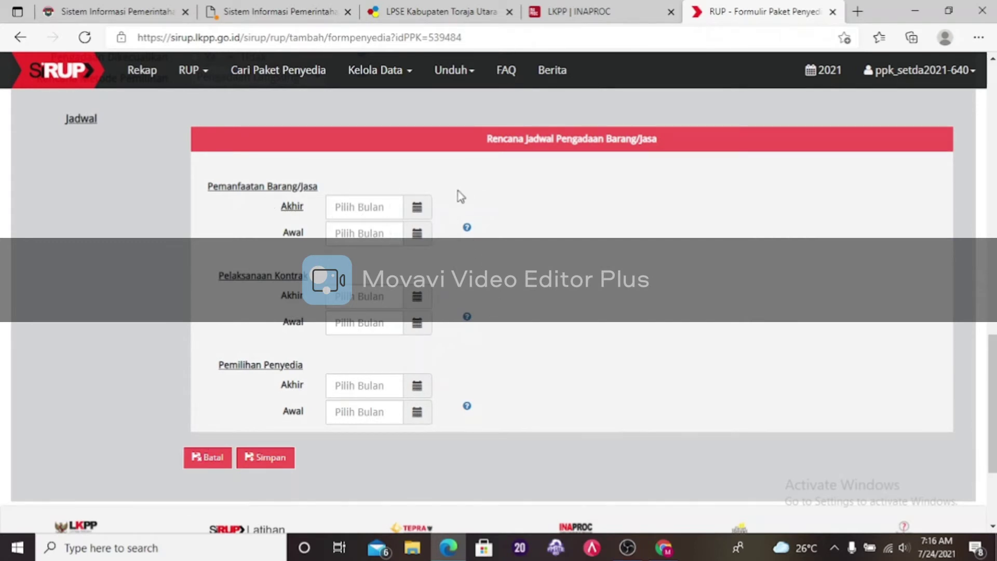
# - Set Pemanfaatan Barang/Jasa to run from 2021-01 to 2021-12
pyautogui.click(418, 208)
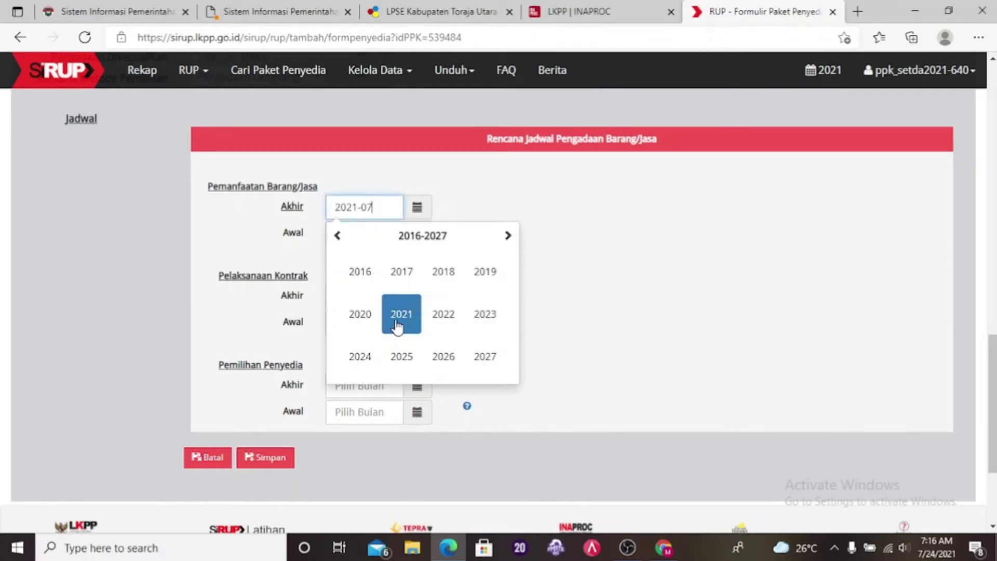
pyautogui.click(397, 326)
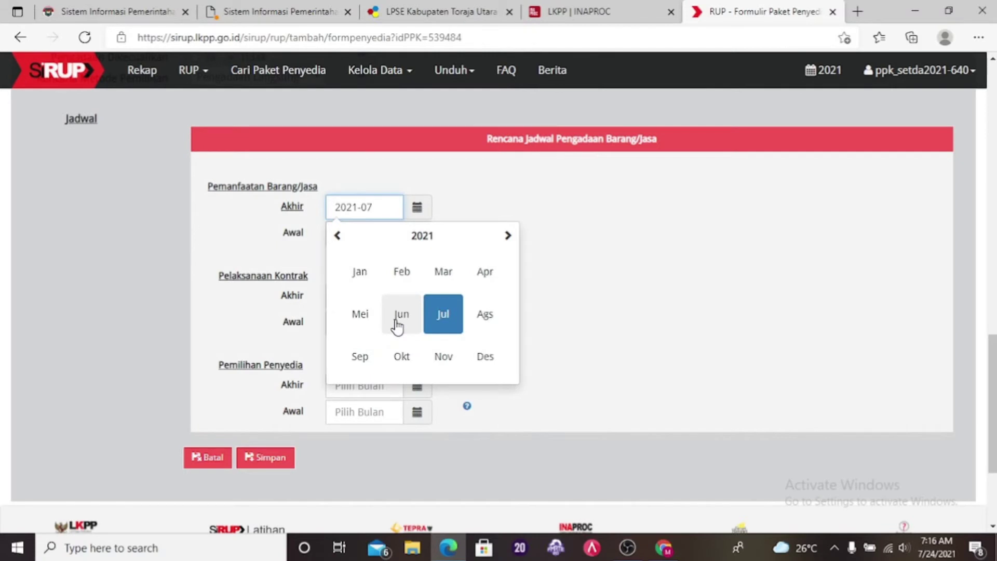
pyautogui.click(485, 357)
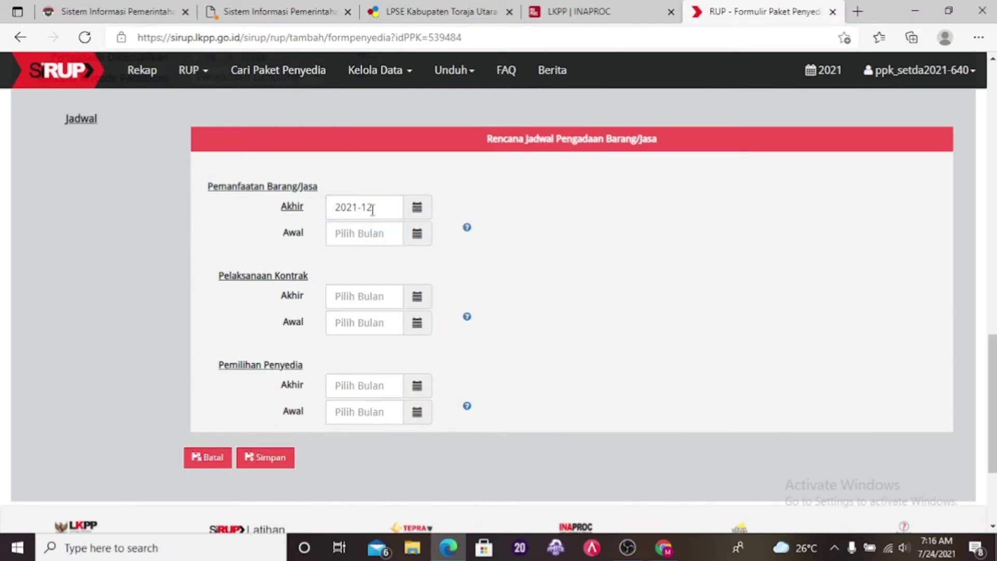
pyautogui.click(417, 240)
pyautogui.click(395, 339)
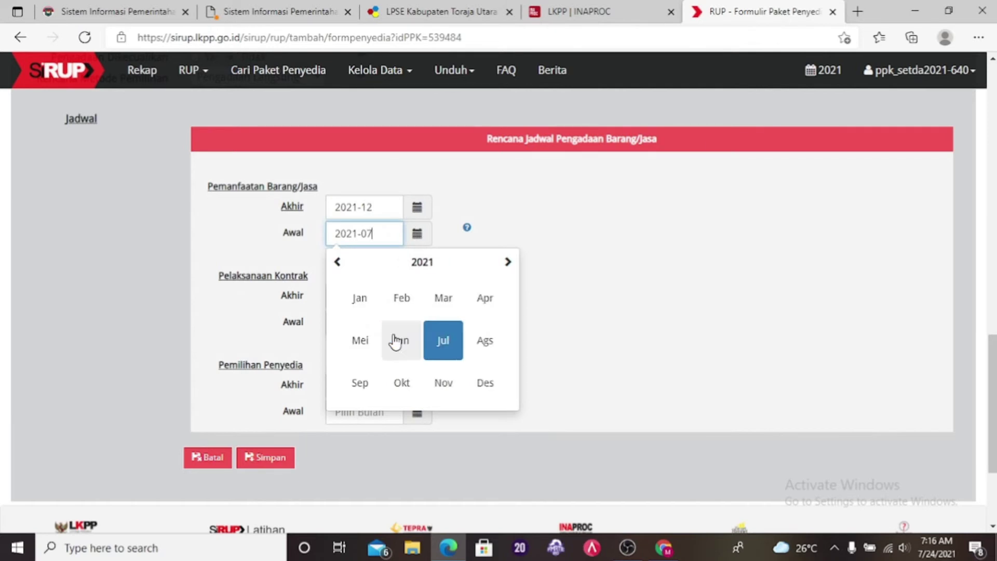
pyautogui.click(357, 305)
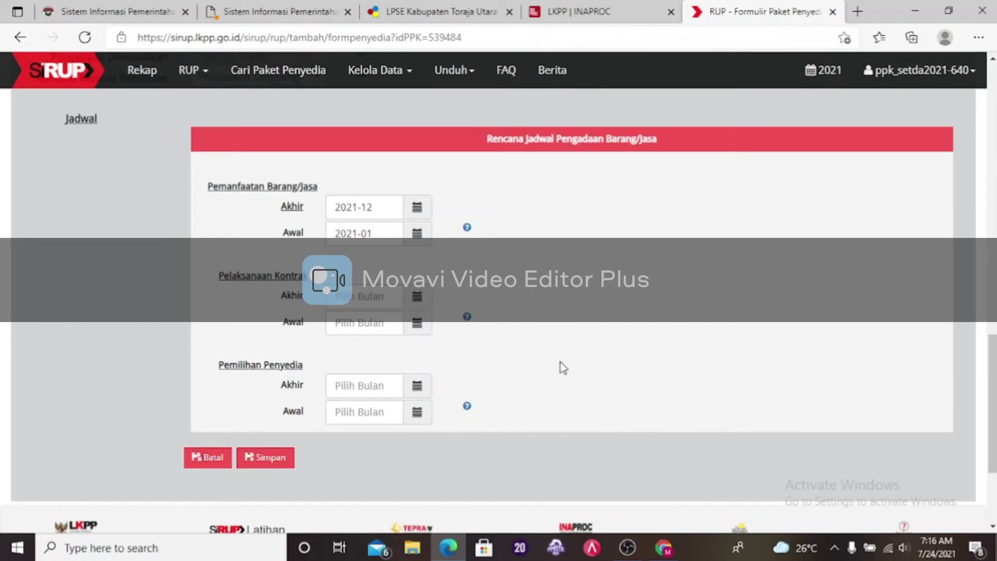
# - Set Pelaksanaan Kontrak start and end to 2021-01
pyautogui.click(415, 298)
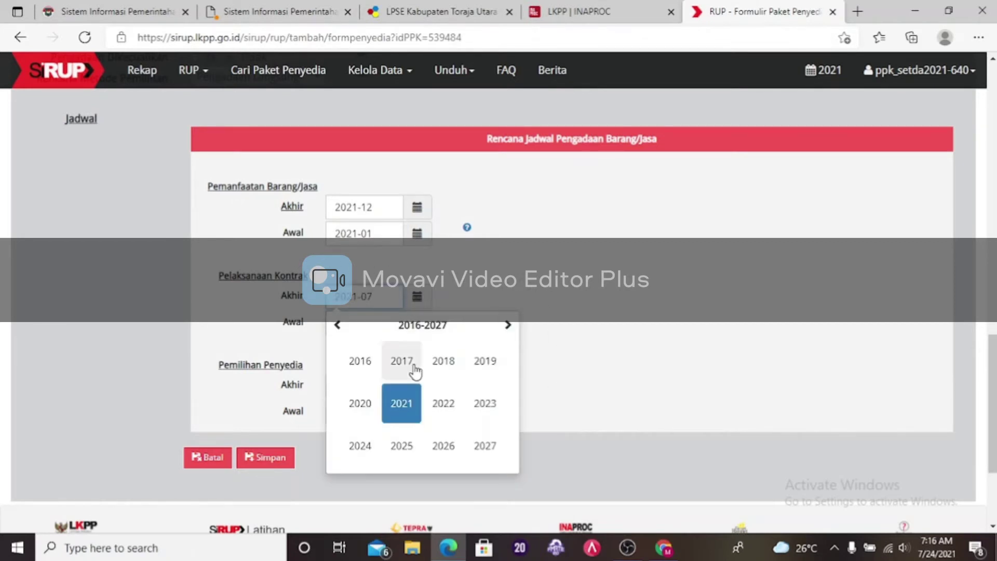
pyautogui.click(403, 410)
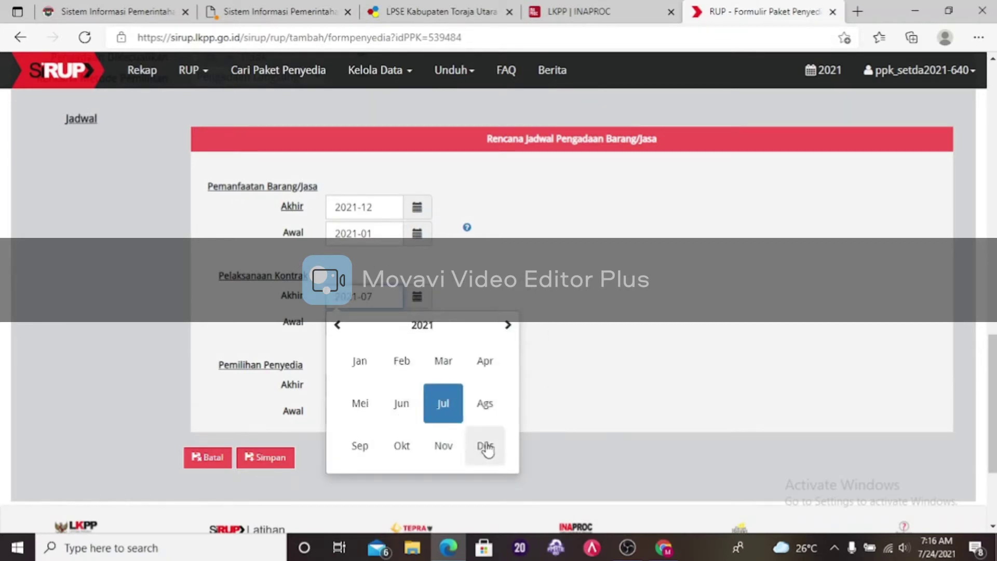
pyautogui.click(356, 365)
pyautogui.click(415, 325)
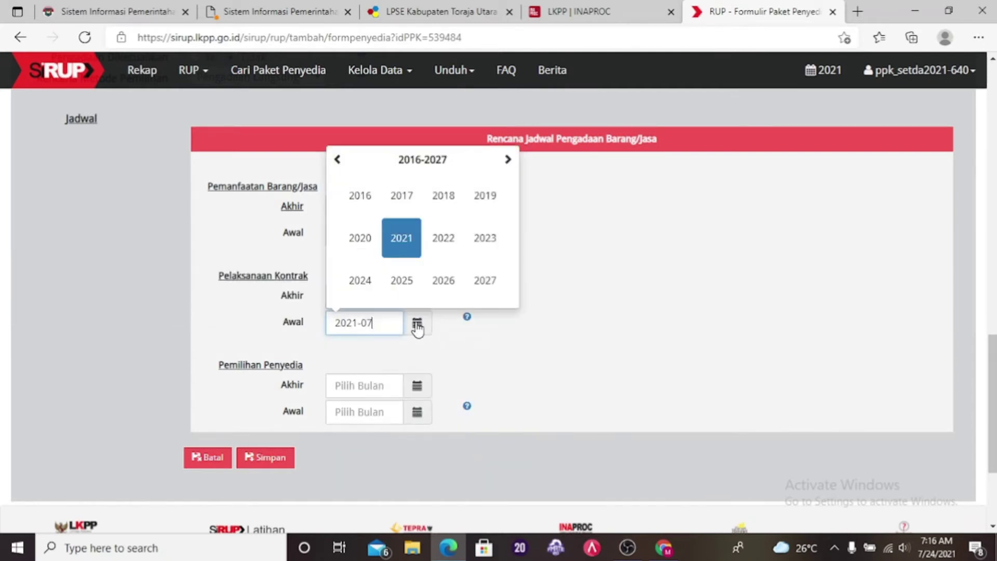
pyautogui.click(402, 247)
pyautogui.click(364, 198)
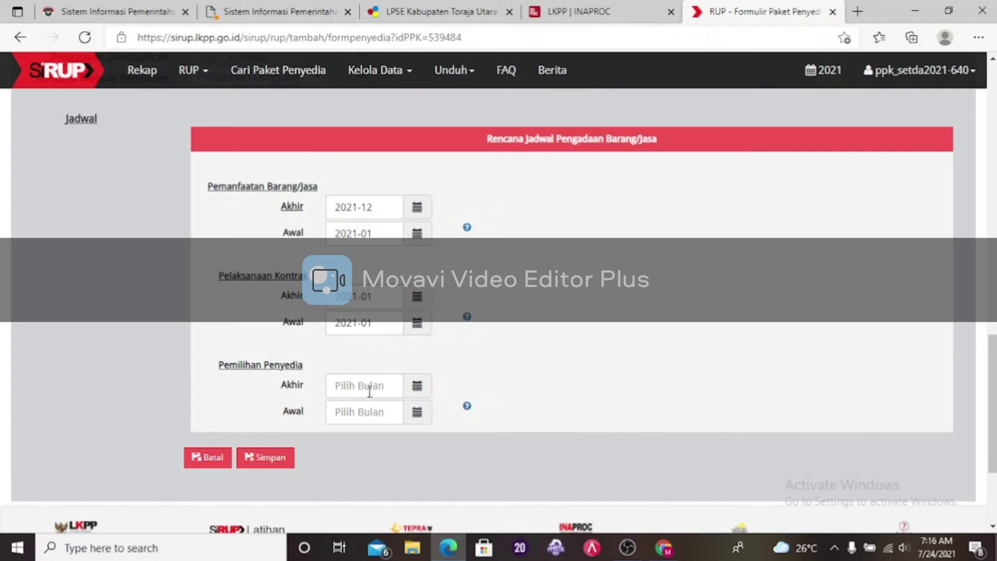
# - Set Pemilihan Penyedia start and end to 2021-01
pyautogui.click(418, 391)
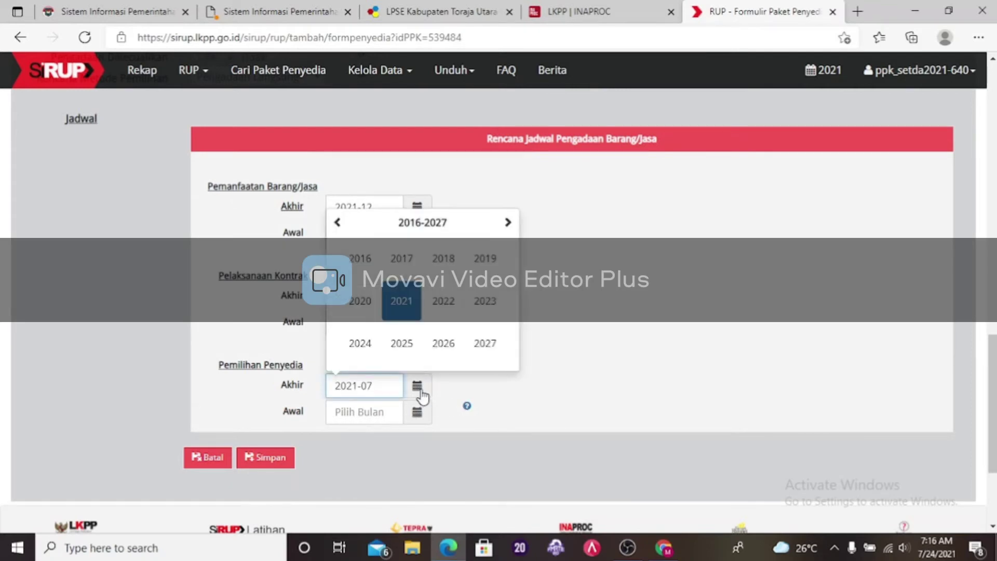
pyautogui.click(413, 312)
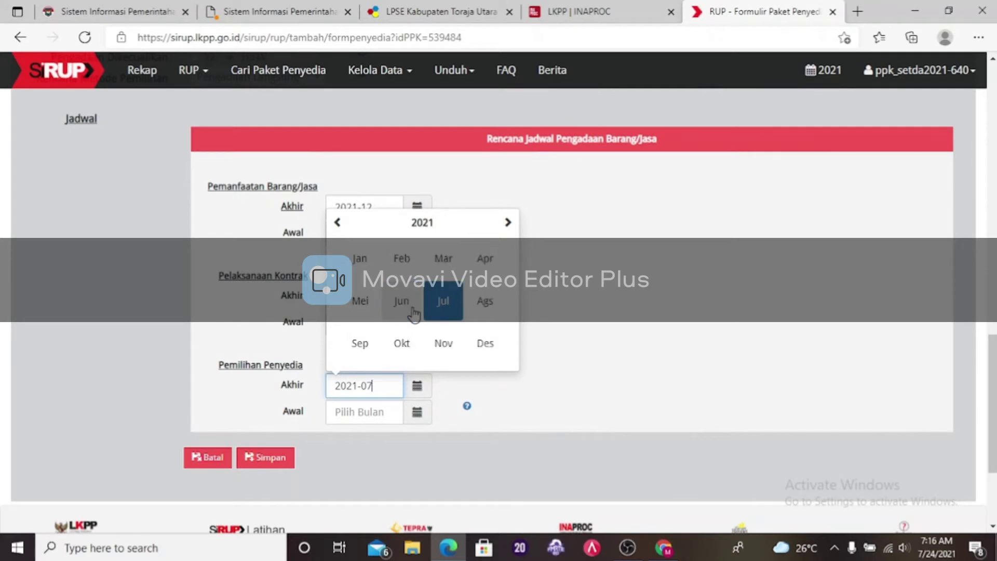
pyautogui.click(353, 260)
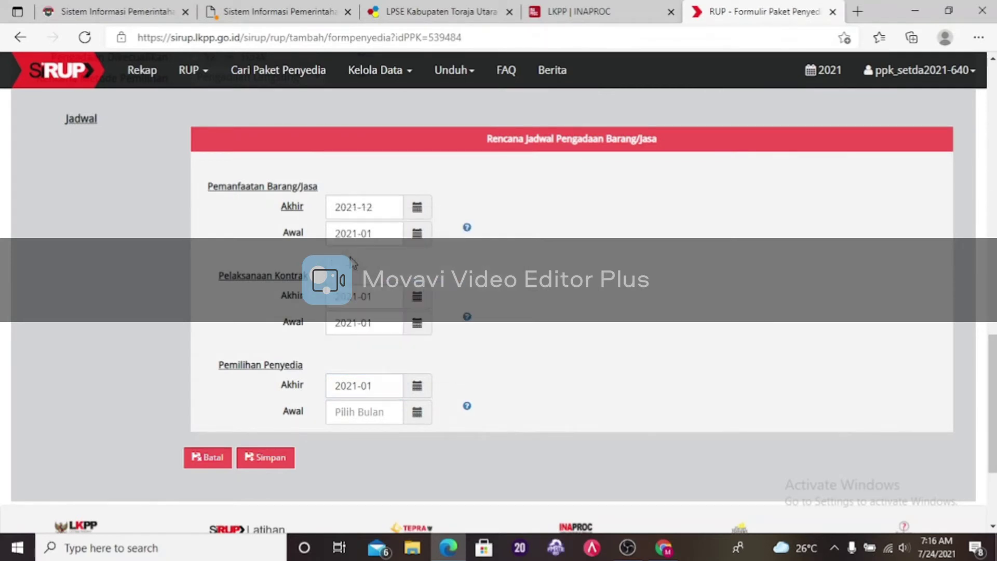
pyautogui.click(421, 419)
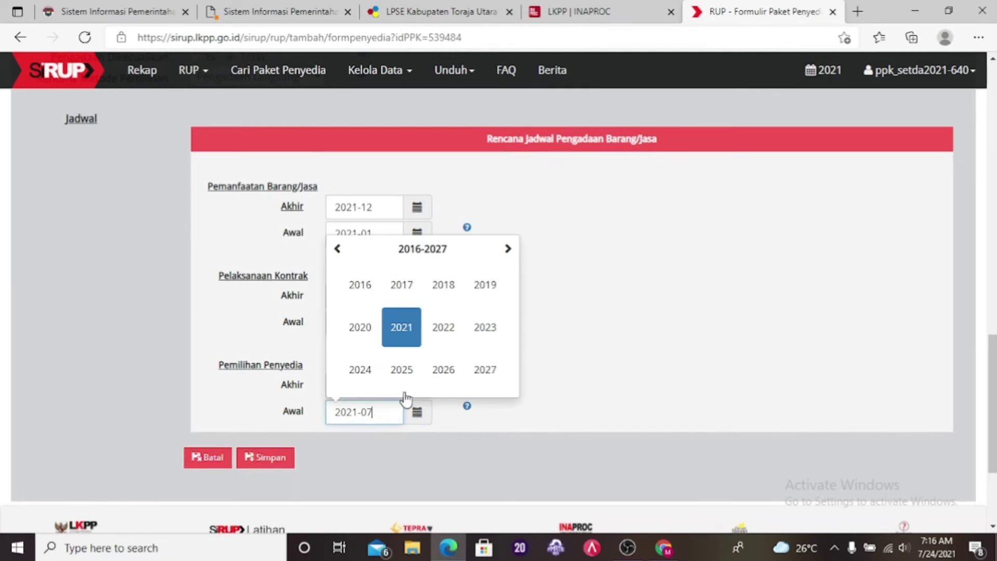
pyautogui.click(393, 327)
pyautogui.click(358, 285)
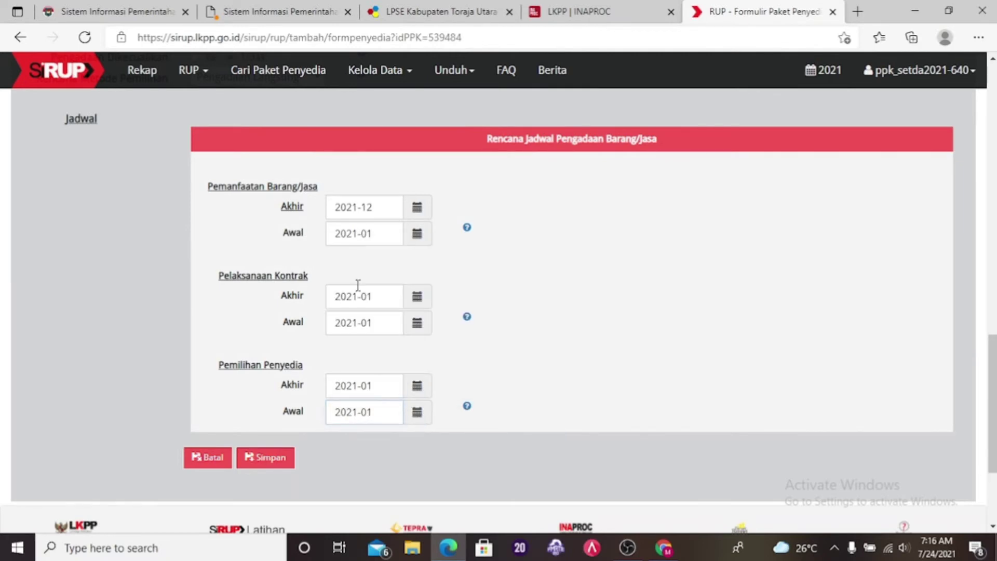
pyautogui.scroll(15, 427, 390)
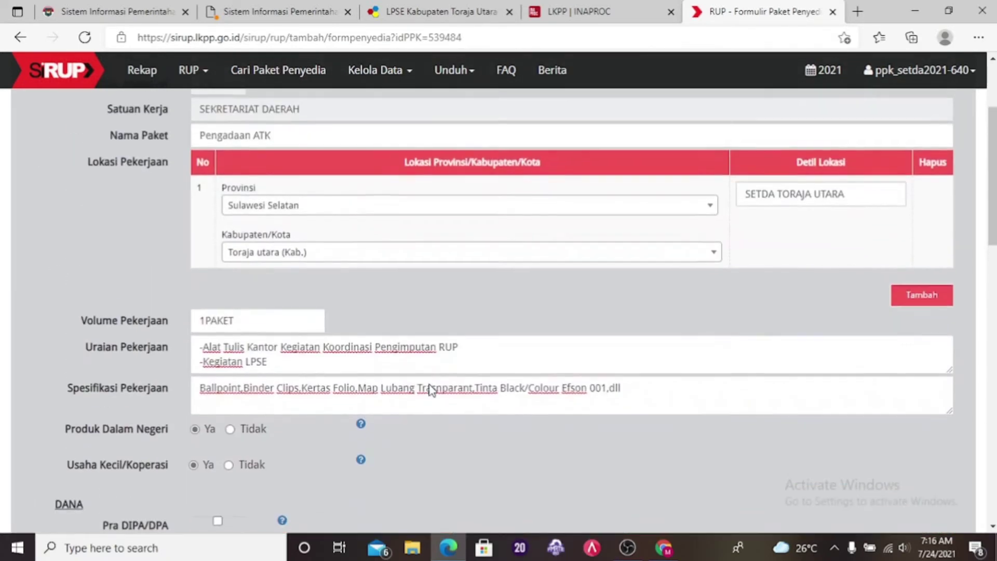
# - Save the Pengadaan ATK provider package and decline Edge's page translation
pyautogui.scroll(-7, 427, 389)
pyautogui.scroll(-12, 431, 390)
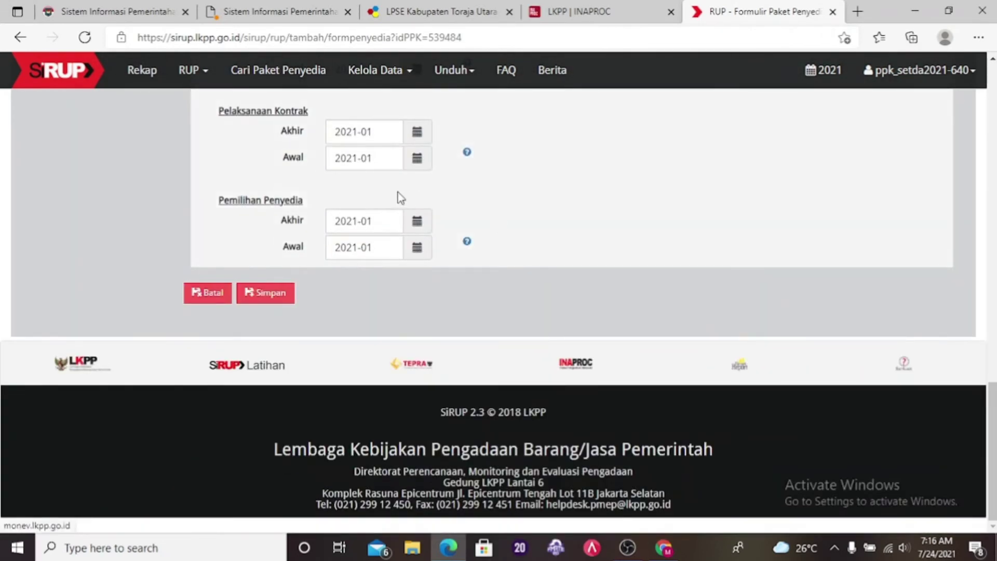
pyautogui.click(248, 301)
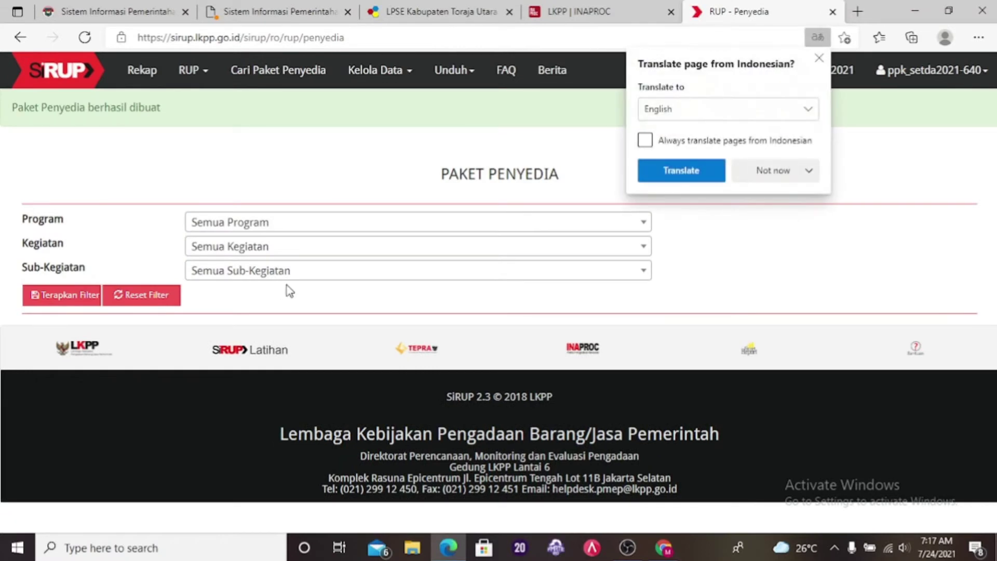
pyautogui.click(791, 171)
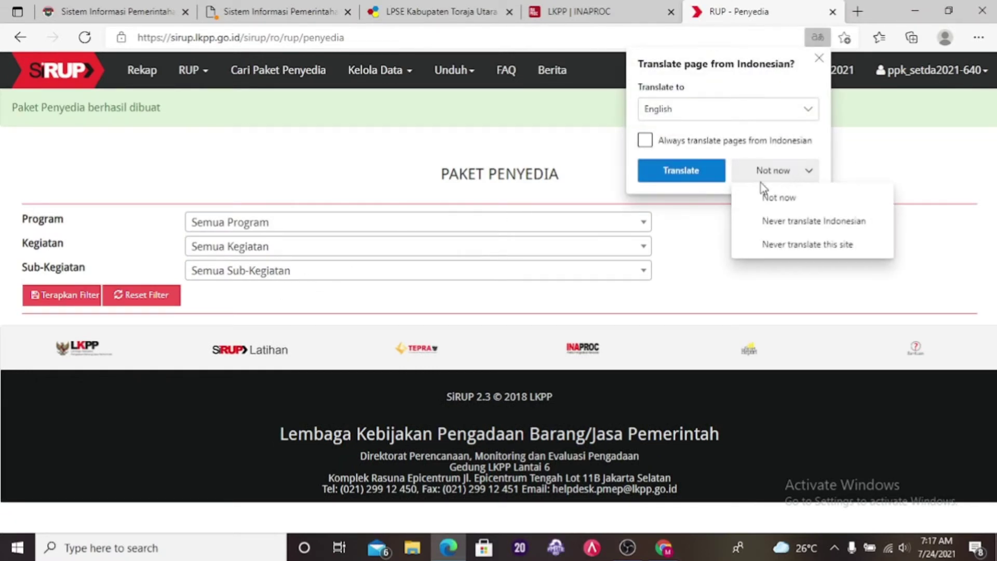
pyautogui.click(778, 199)
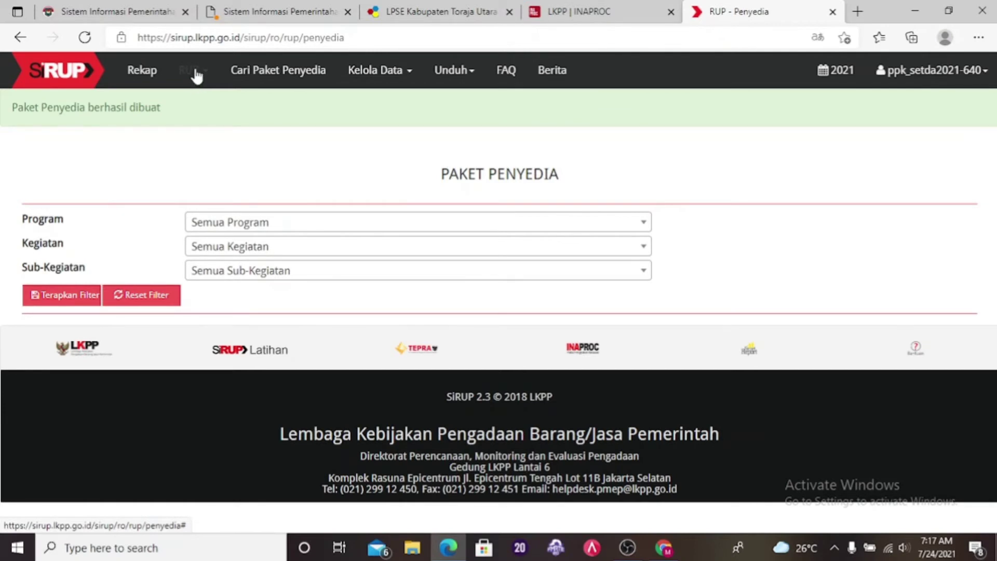
# - Bring up the RUP menu listing the RUP pages
pyautogui.click(196, 76)
pyautogui.click(376, 144)
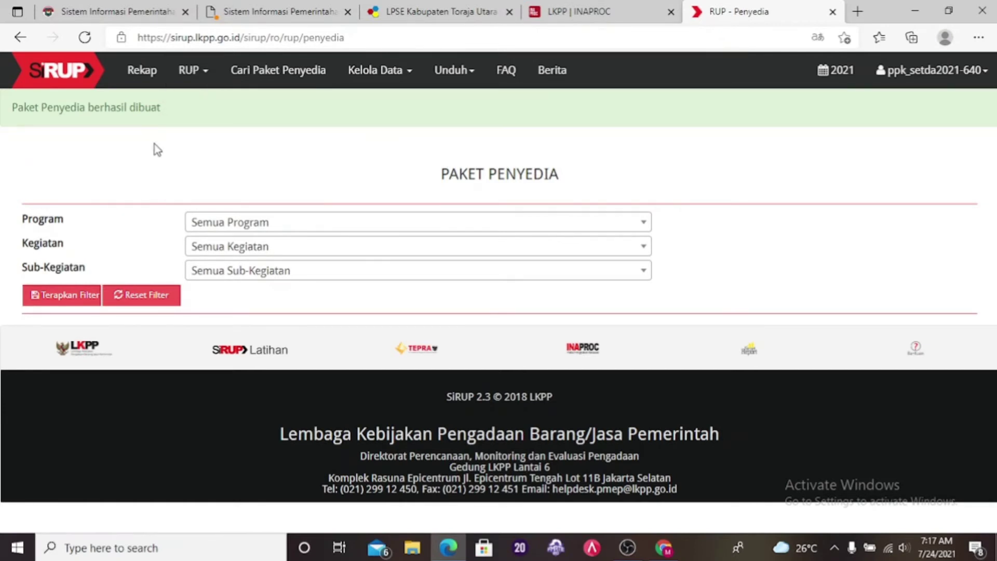
pyautogui.click(196, 76)
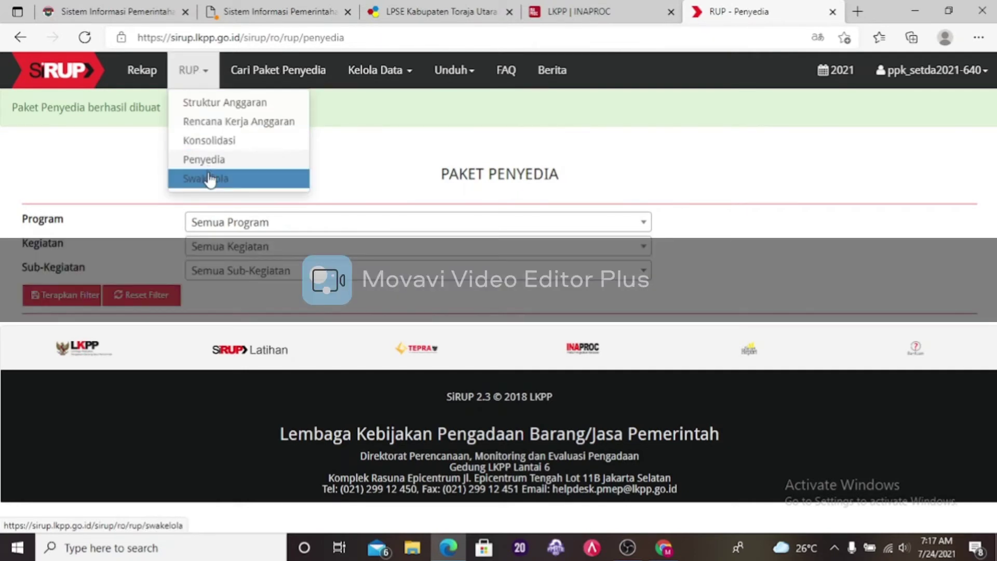
# - Start a new package from the Swakelola page with the program and activity filter applied
pyautogui.click(208, 179)
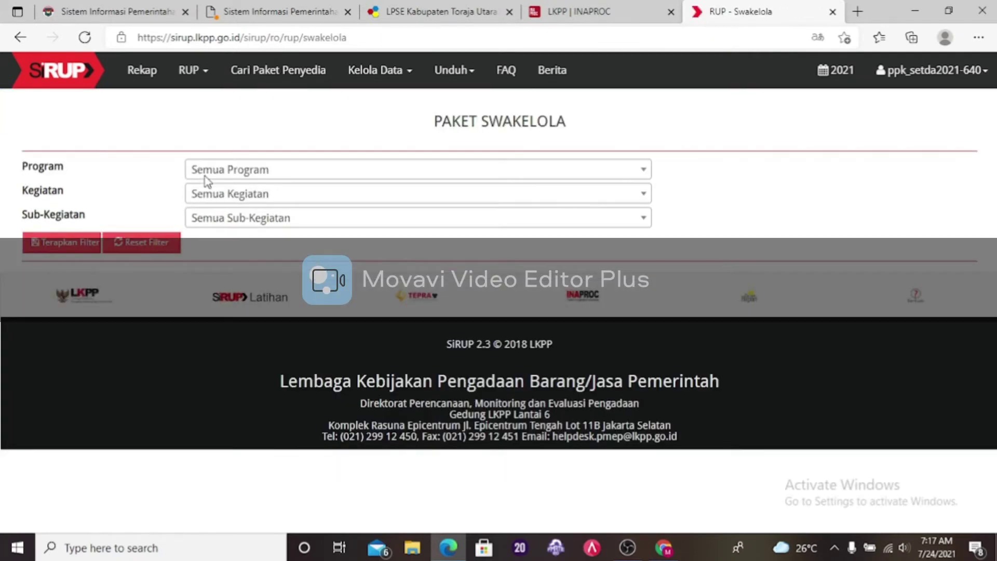
pyautogui.click(70, 248)
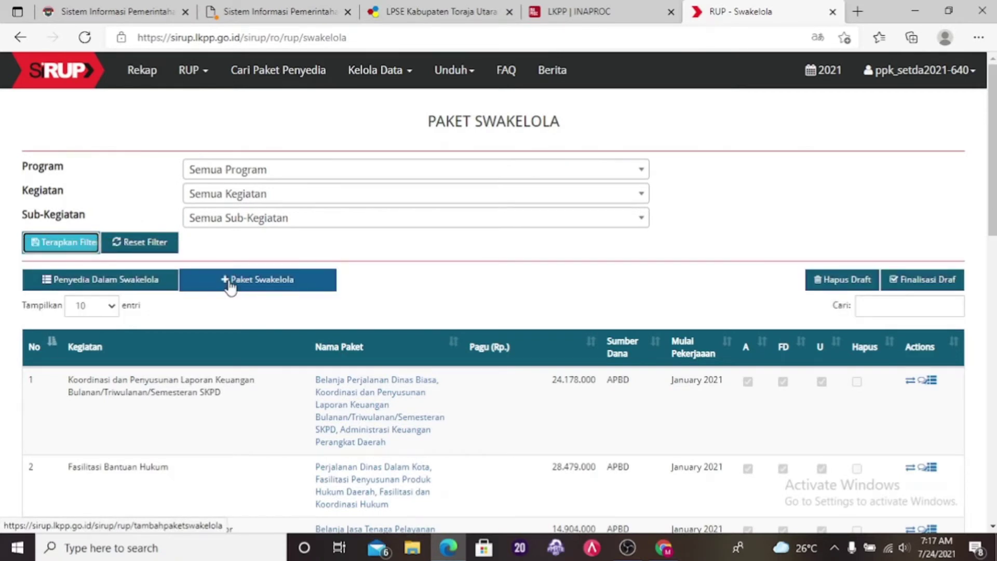
pyautogui.click(230, 283)
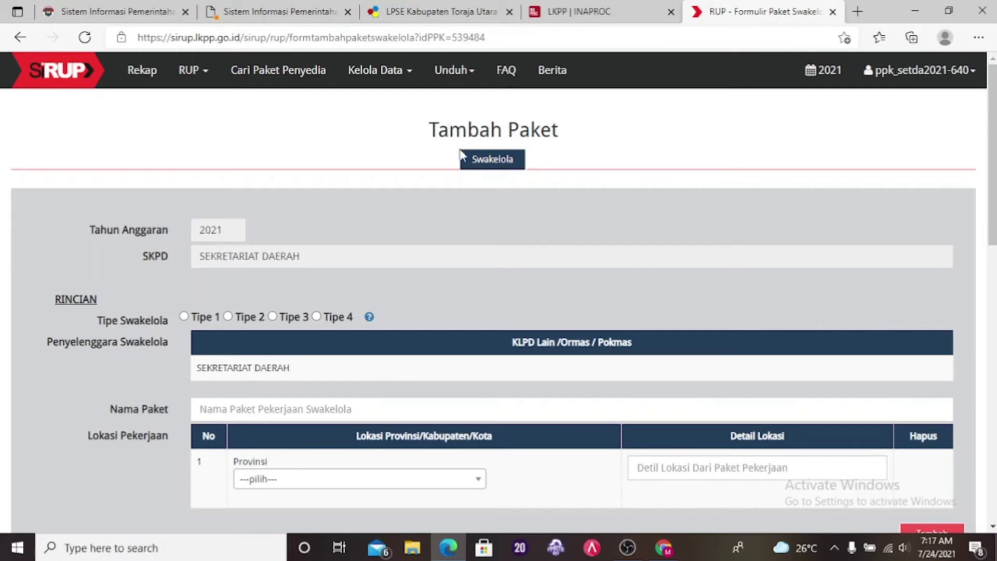
# - Show the Tipe Swakelola help popover describing the four types
pyautogui.scroll(-1, 424, 175)
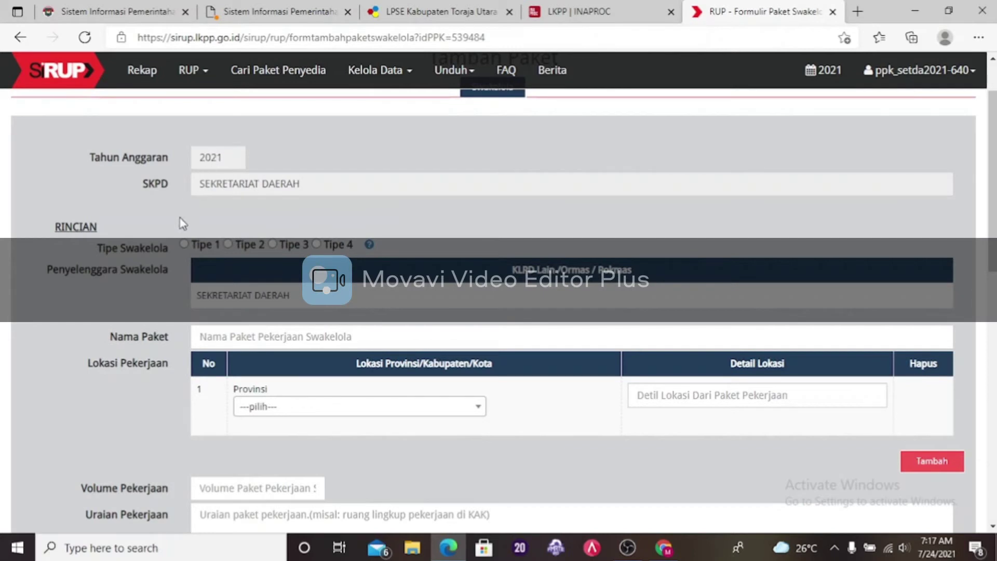
pyautogui.click(326, 191)
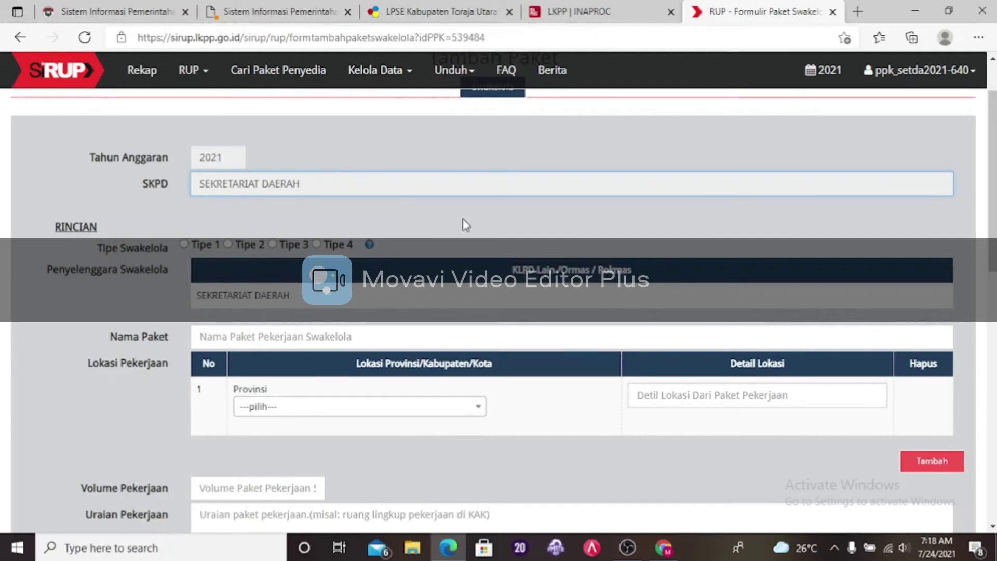
pyautogui.click(369, 246)
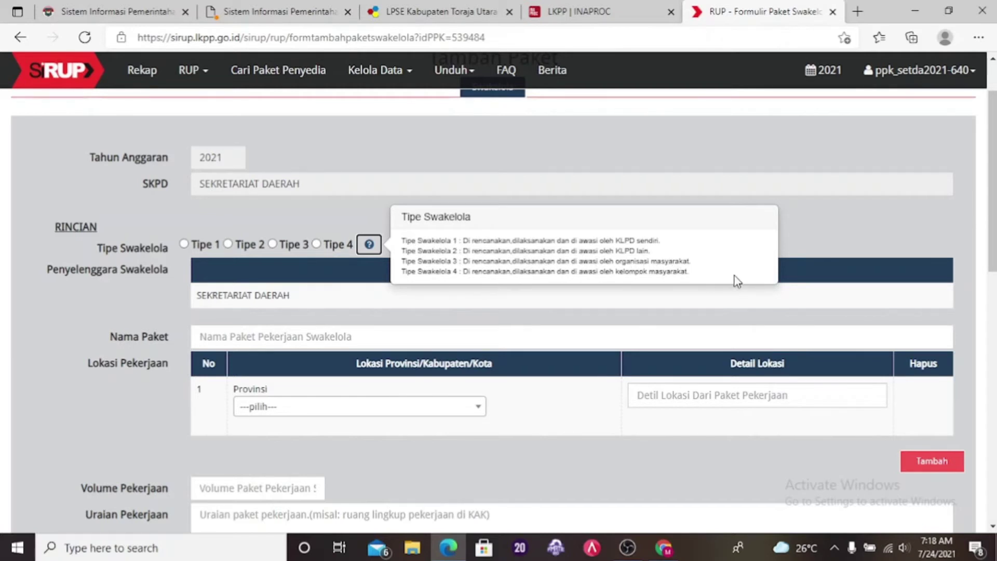
# - Choose Tipe 1 as the Tipe Swakelola after rereading the type explanation
pyautogui.click(818, 224)
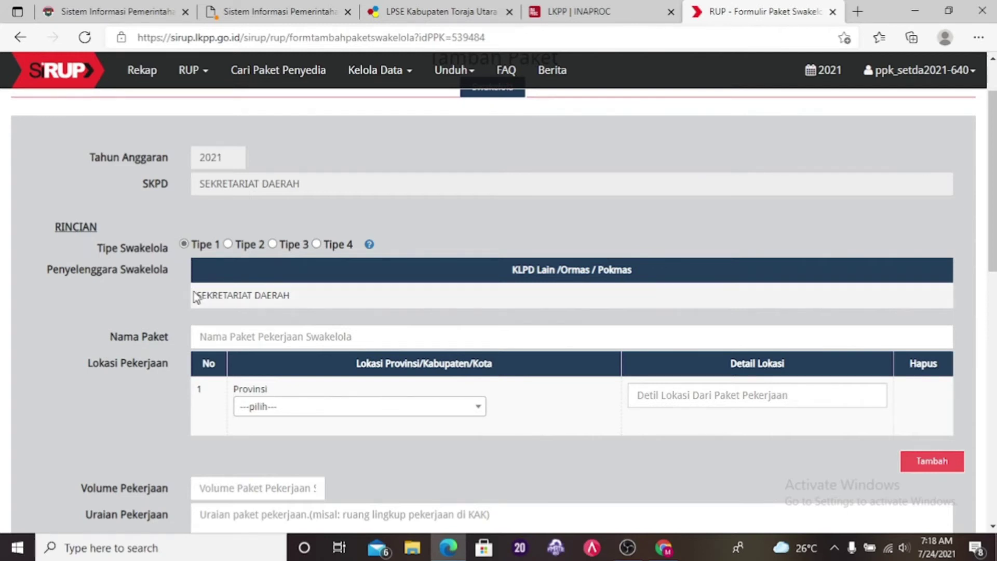
pyautogui.click(368, 247)
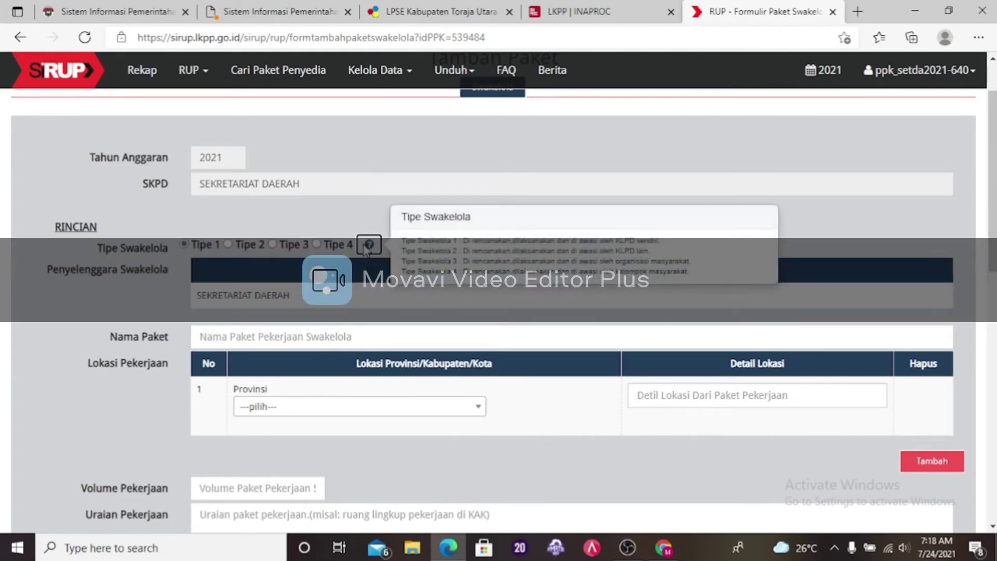
pyautogui.click(353, 300)
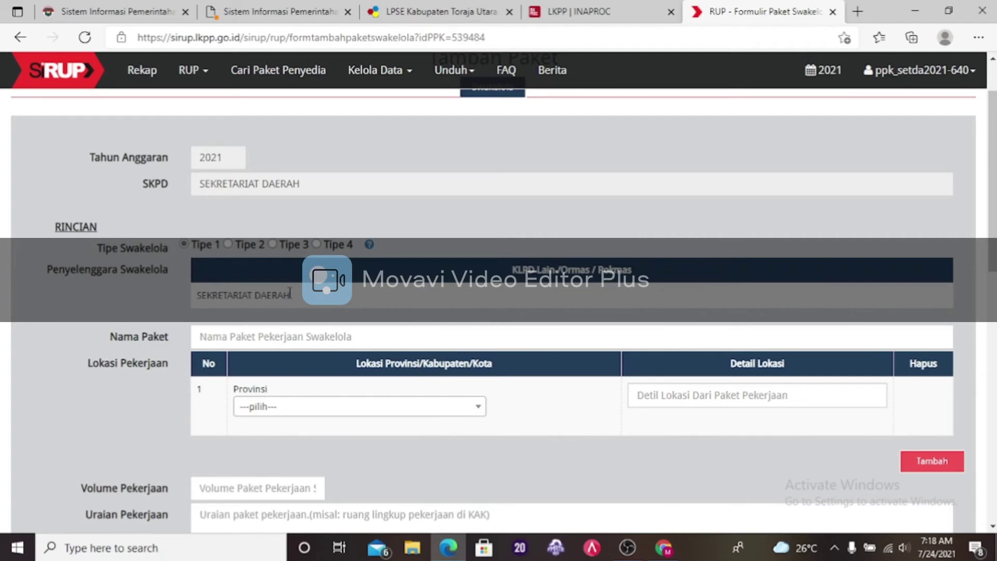
pyautogui.click(300, 334)
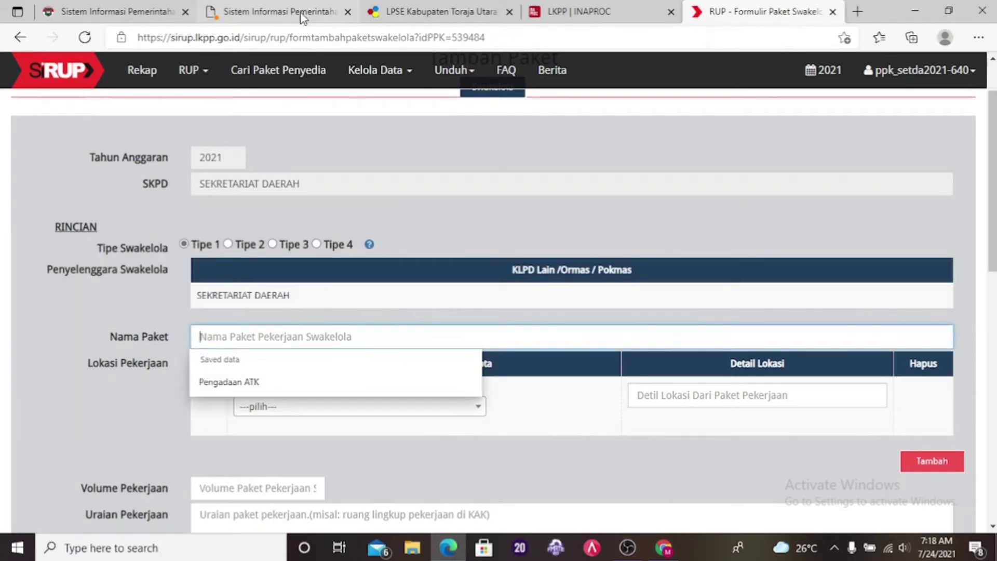
# - Copy 'Honorarium Tim Pelaksana Kegiatan dan Sekretariat Tim Pelaksana Kegiatan' from the SIPD printout, then return to SiRUP
pyautogui.click(300, 11)
pyautogui.scroll(-12, 507, 288)
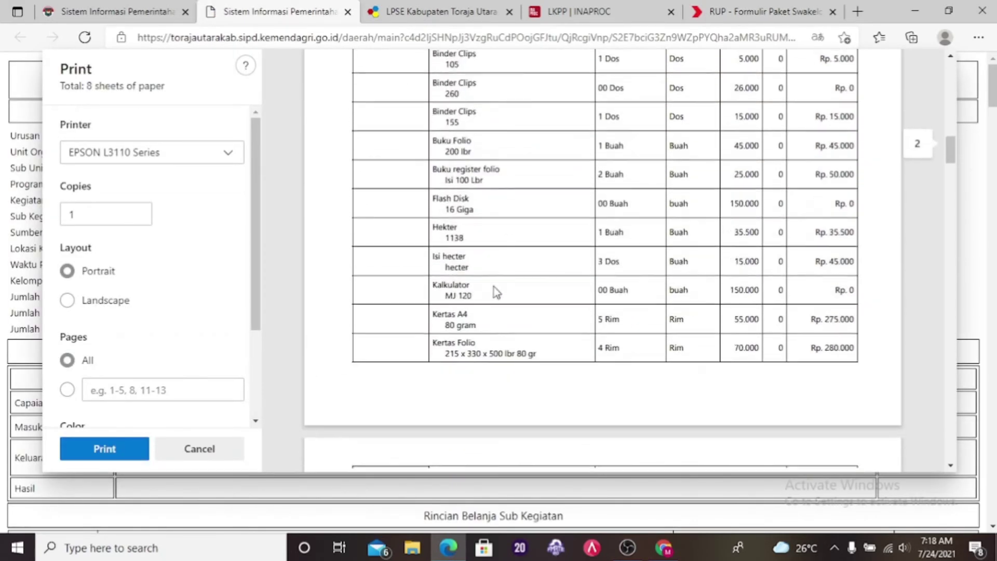
pyautogui.scroll(-10, 507, 288)
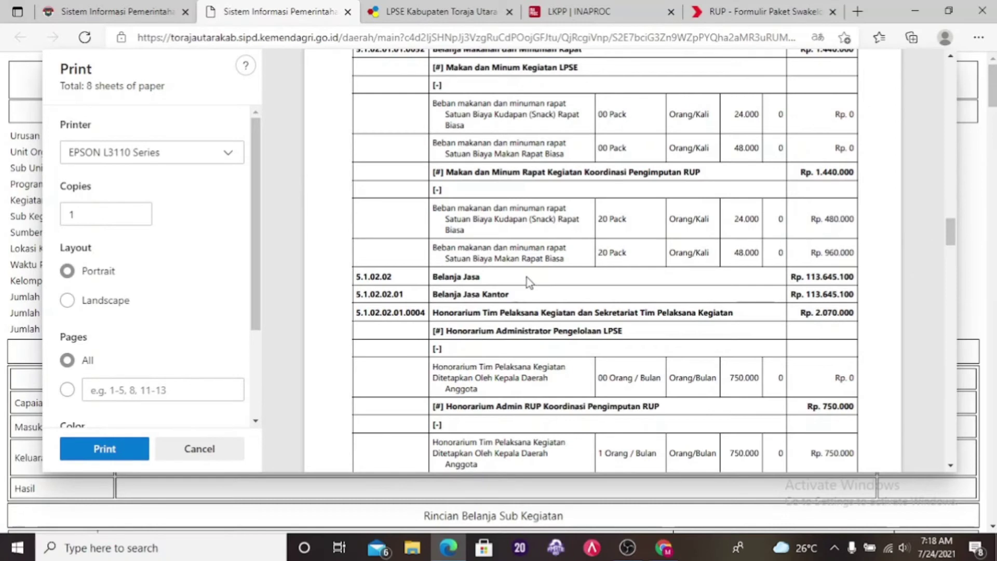
pyautogui.scroll(-4, 524, 276)
pyautogui.scroll(2, 524, 276)
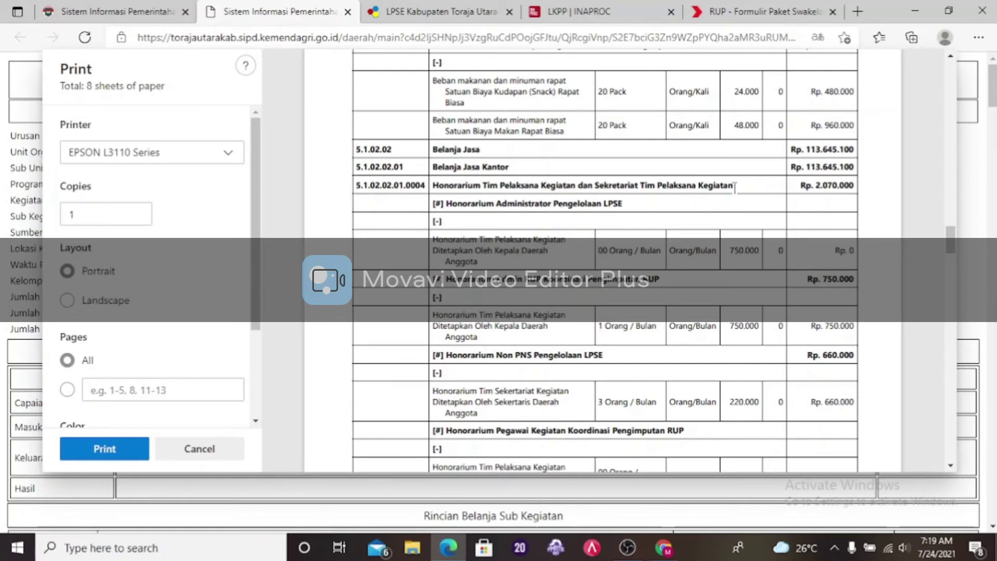
pyautogui.moveTo(435, 180); pyautogui.dragTo(736, 181)
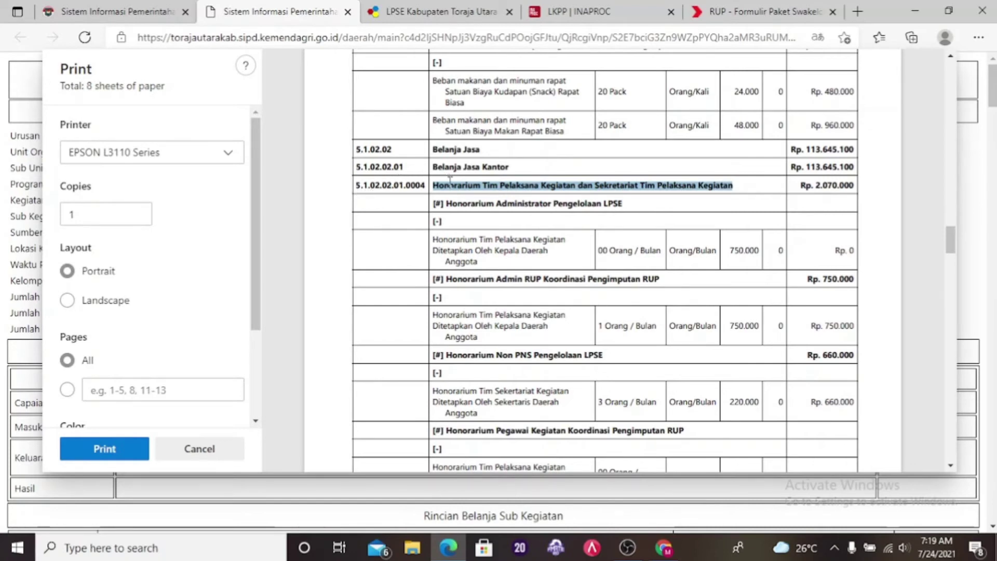
pyautogui.rightClick(450, 186)
pyautogui.click(484, 227)
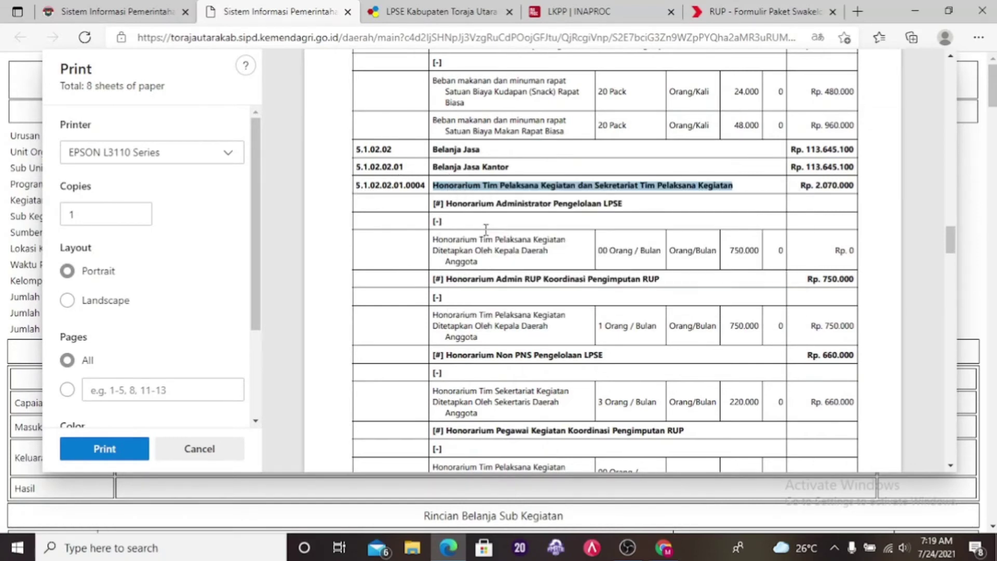
pyautogui.click(722, 11)
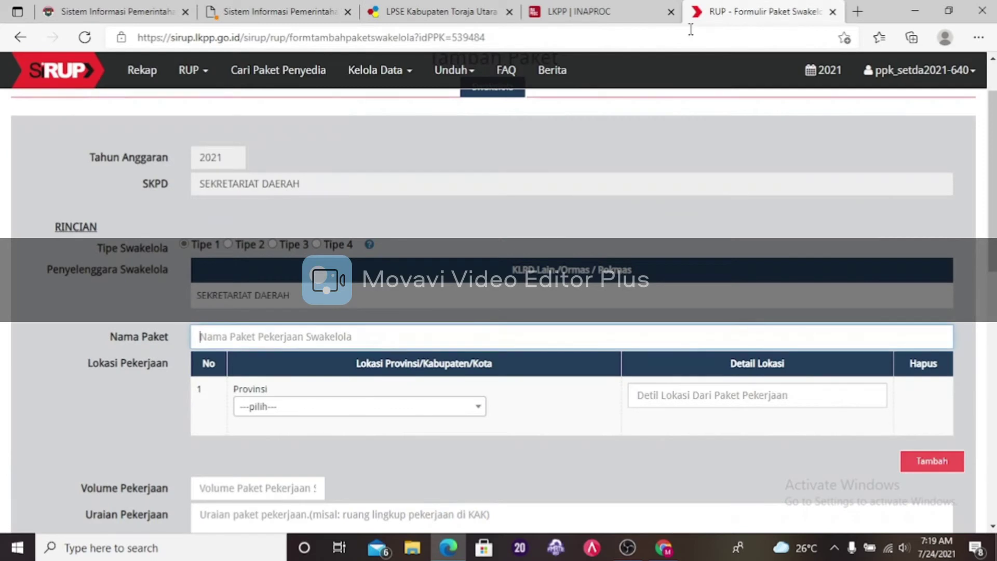
# - Paste the copied honorarium budget line as the Nama Paket
pyautogui.rightClick(271, 336)
pyautogui.click(285, 327)
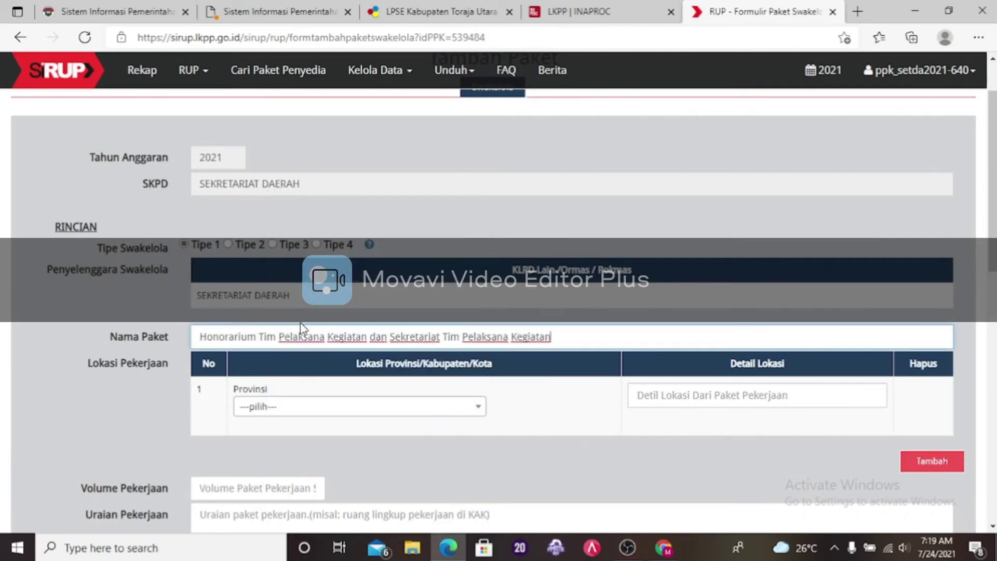
pyautogui.scroll(-1, 285, 318)
pyautogui.scroll(-1, 285, 317)
# - Set the location to Sulawesi Selatan, Toraja utara (Kab.), with detail SETDA TORAJA UTARA
pyautogui.click(287, 335)
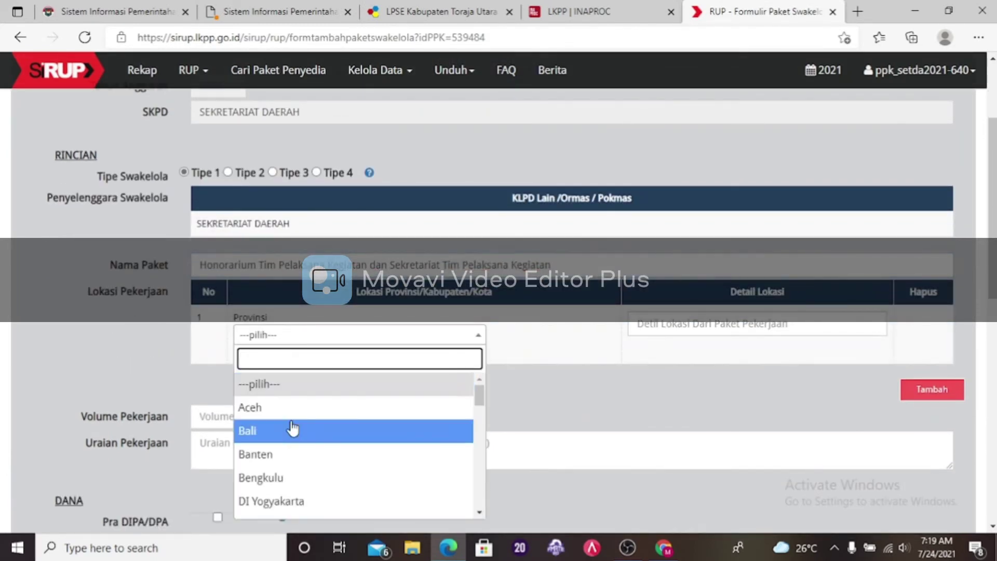
pyautogui.write('sul')
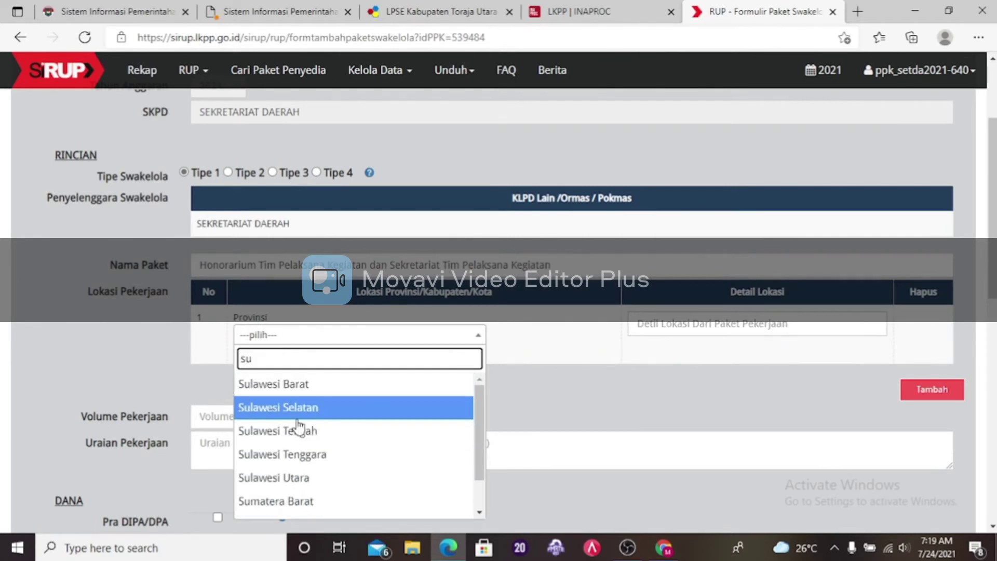
pyautogui.click(307, 406)
pyautogui.click(298, 382)
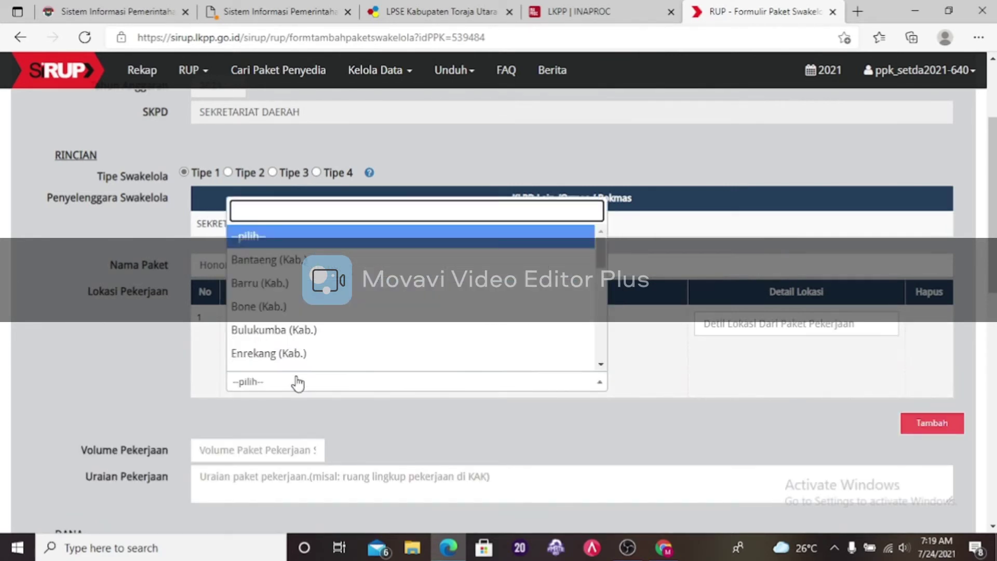
pyautogui.write('to')
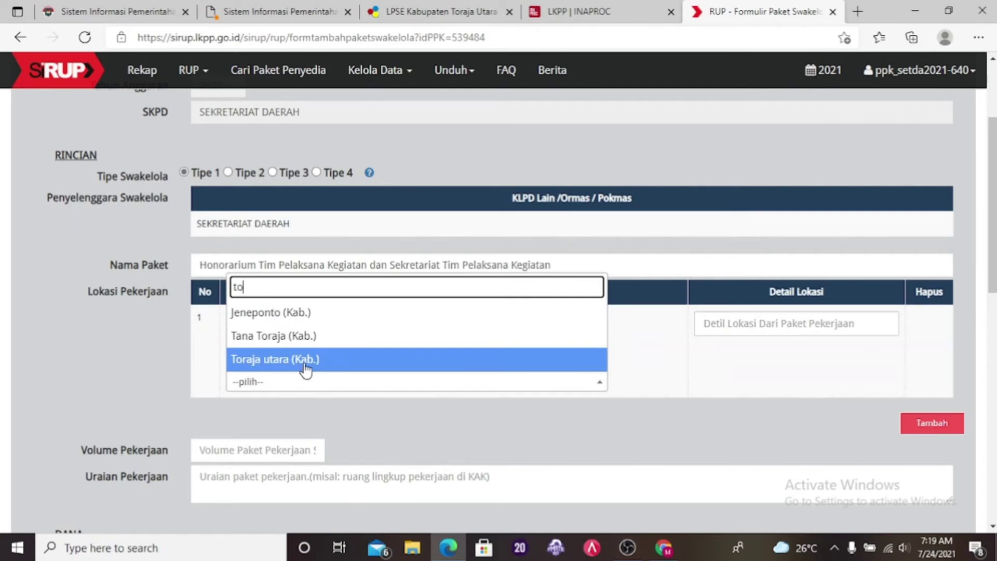
pyautogui.click(309, 358)
pyautogui.click(726, 330)
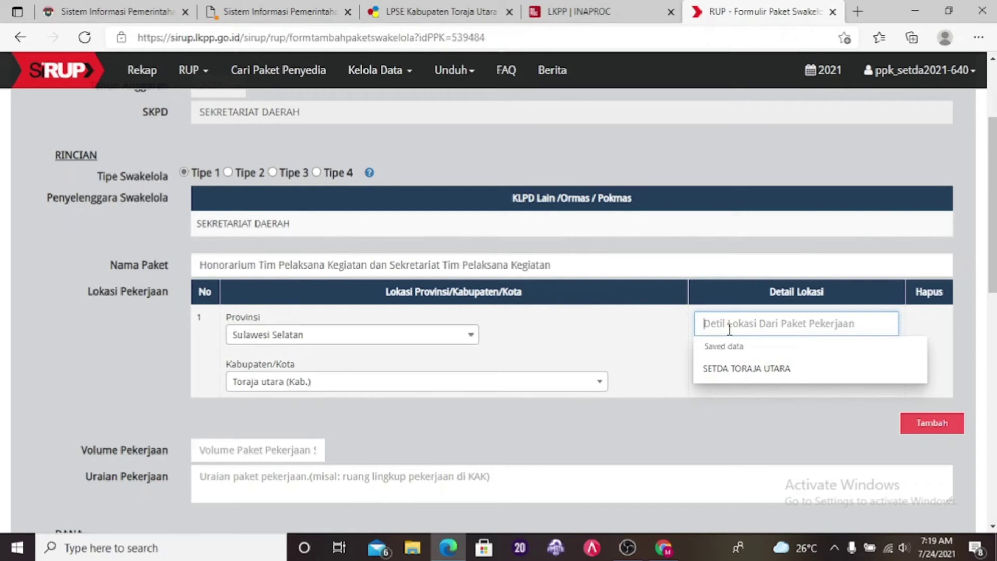
pyautogui.click(739, 370)
pyautogui.scroll(-3, 636, 386)
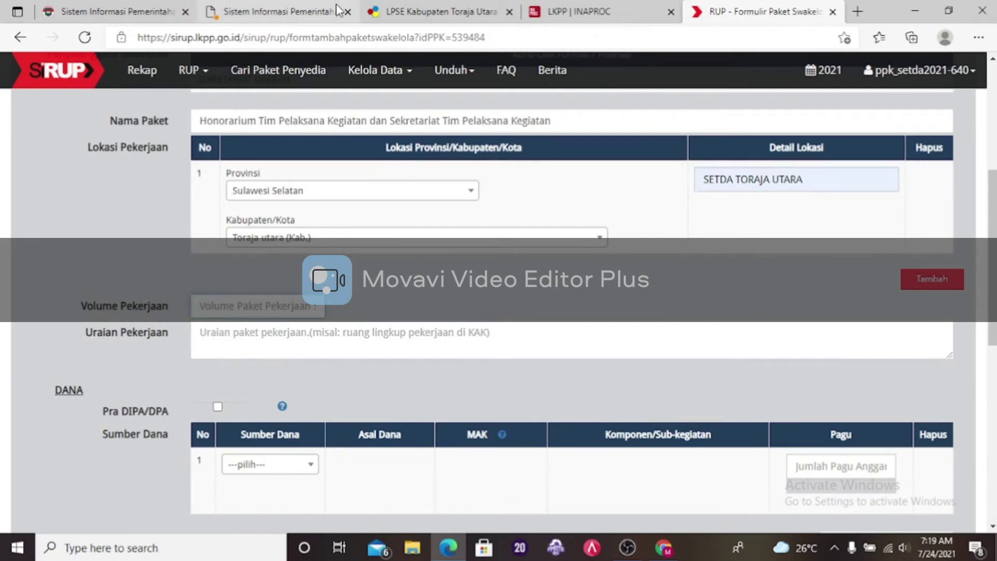
pyautogui.click(291, 11)
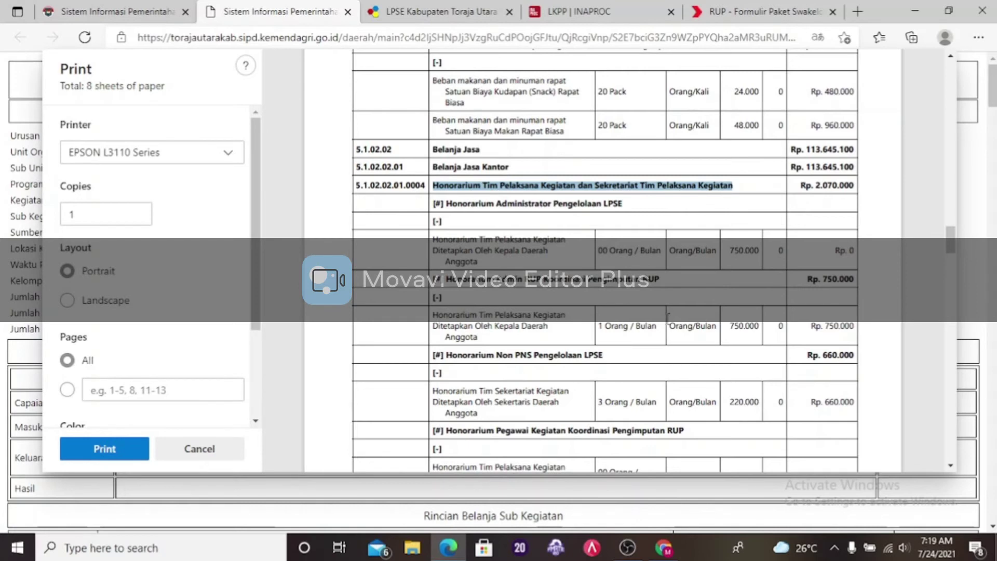
pyautogui.scroll(-2, 678, 353)
pyautogui.scroll(-1, 675, 349)
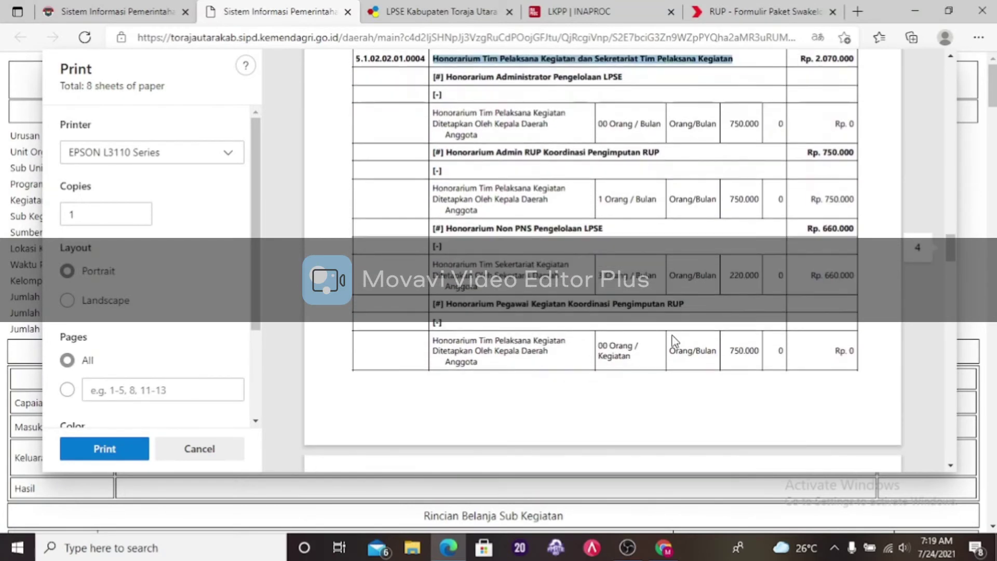
pyautogui.scroll(-4, 675, 343)
pyautogui.scroll(4, 675, 341)
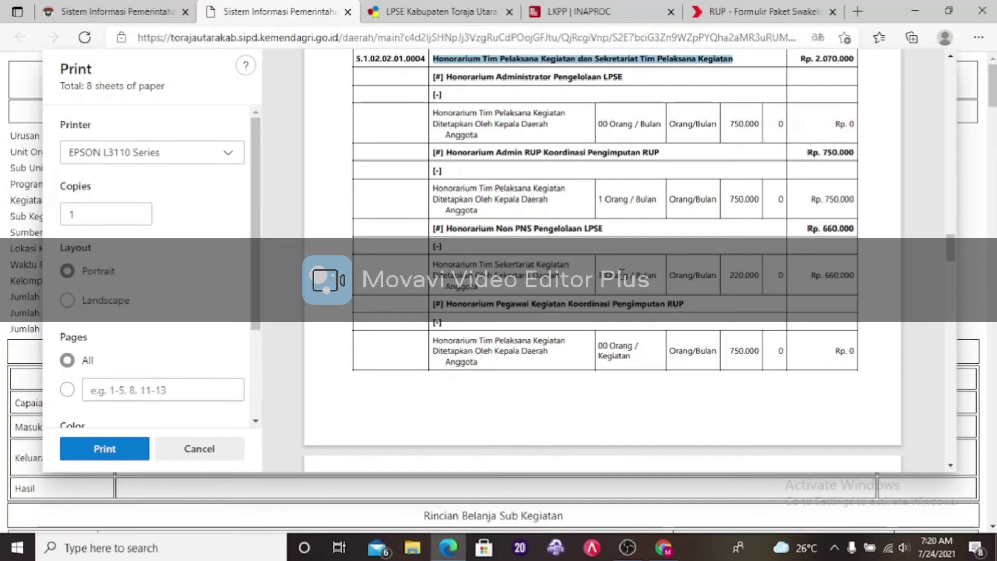
pyautogui.scroll(-4, 621, 272)
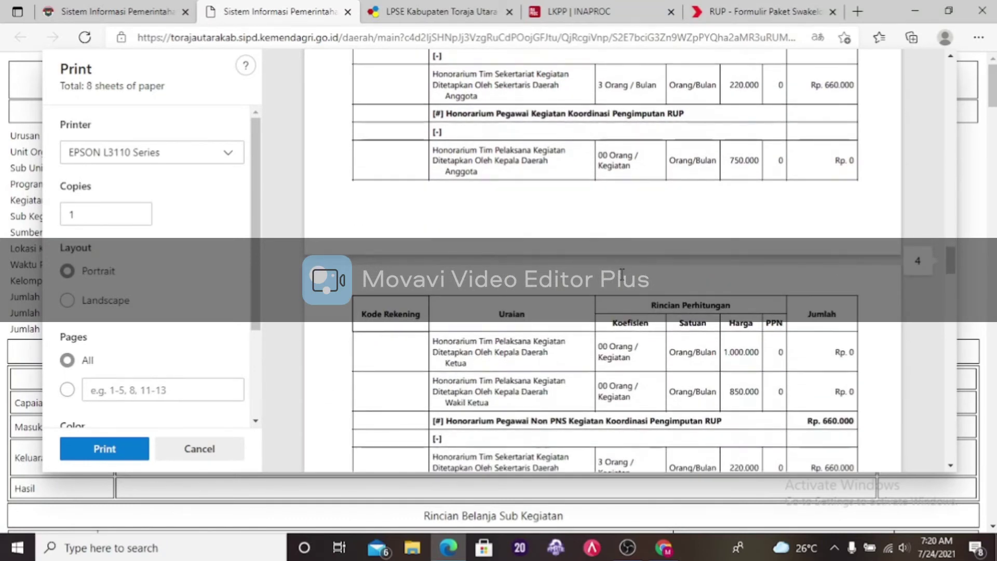
pyautogui.scroll(-1, 622, 272)
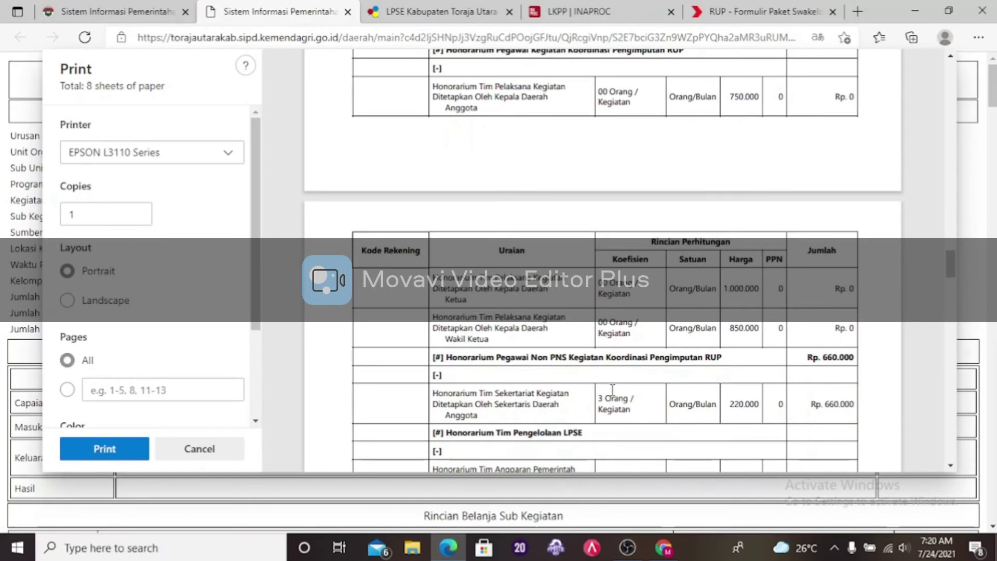
pyautogui.scroll(-2, 612, 390)
pyautogui.scroll(7, 615, 384)
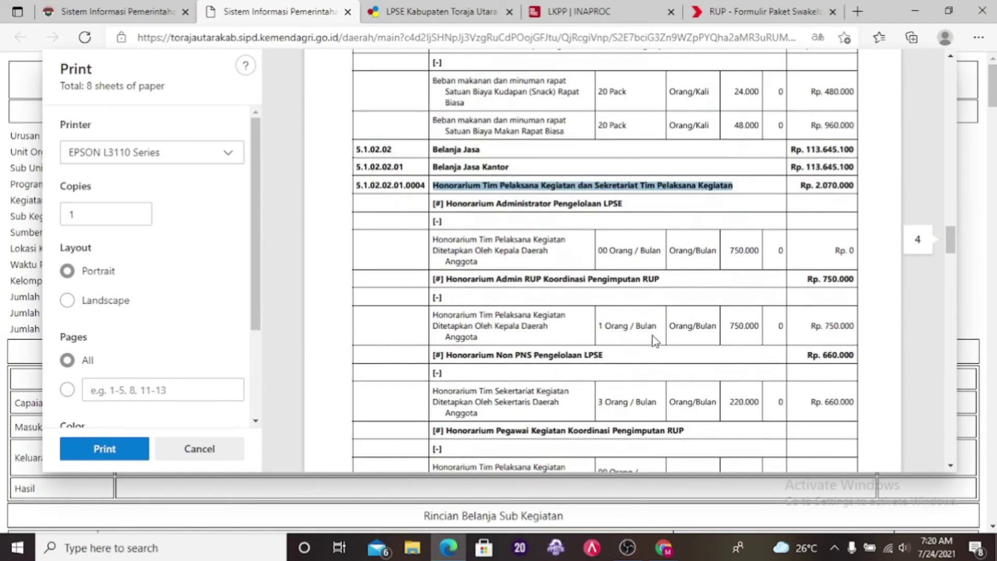
pyautogui.click(747, 16)
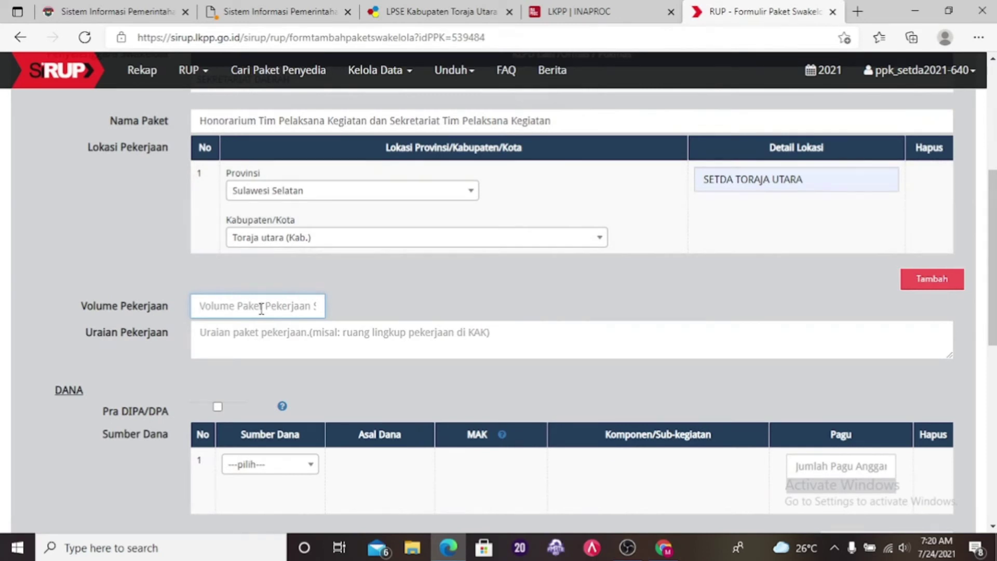
# - Enter '6 orang/bulan' as the Volume Pekerjaan
pyautogui.write('6 orang/bulan')
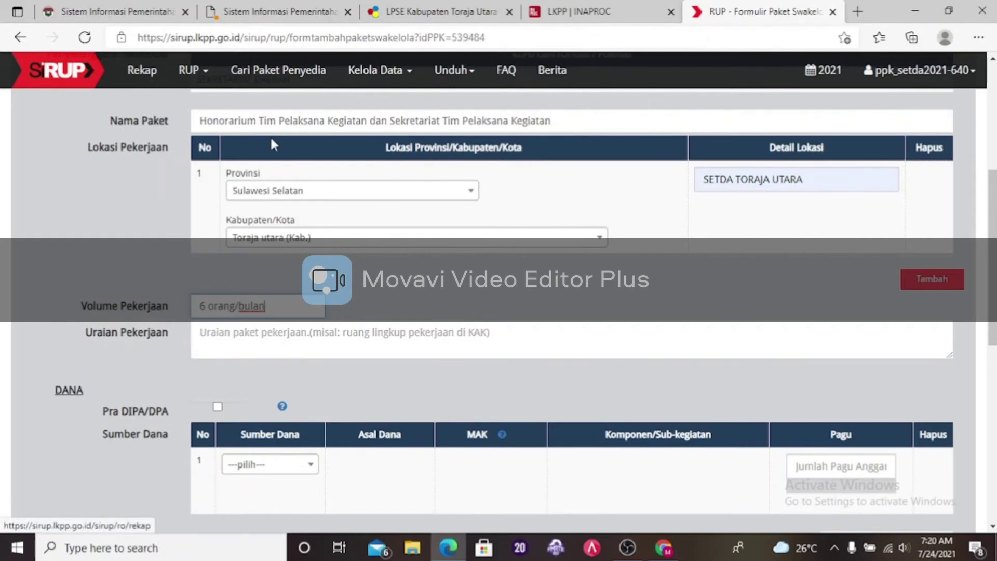
pyautogui.click(268, 340)
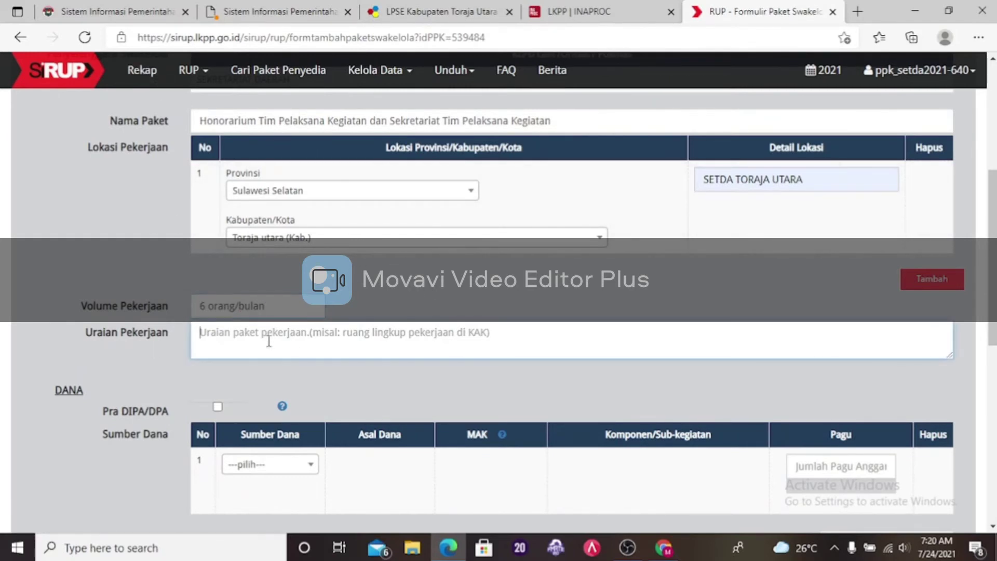
# - Add '-Honorarium Admin RUP Koordinasi Pengimputan RUP' copied from SIPD to Uraian Pekerjaan
pyautogui.click(280, 13)
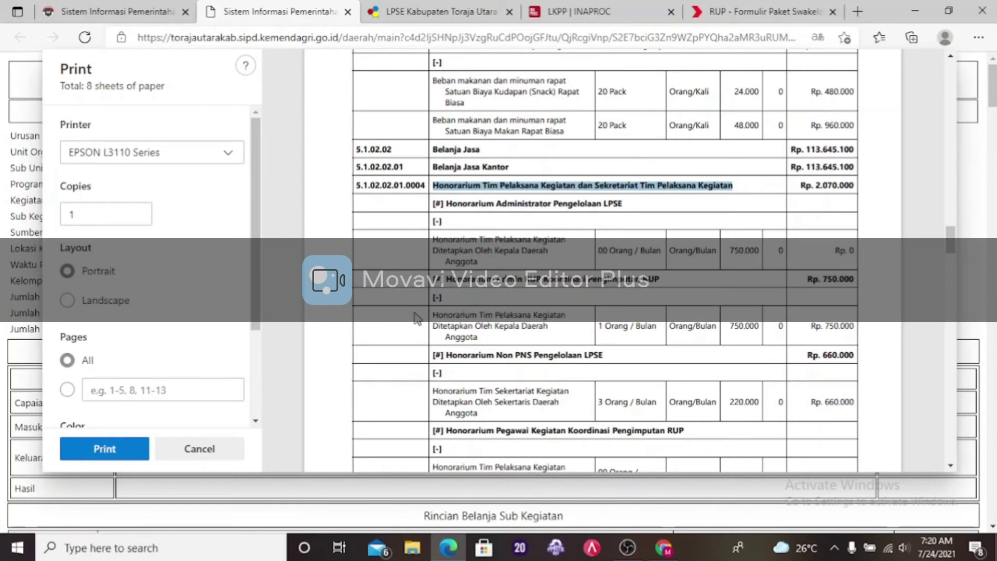
pyautogui.moveTo(445, 280); pyautogui.dragTo(667, 279)
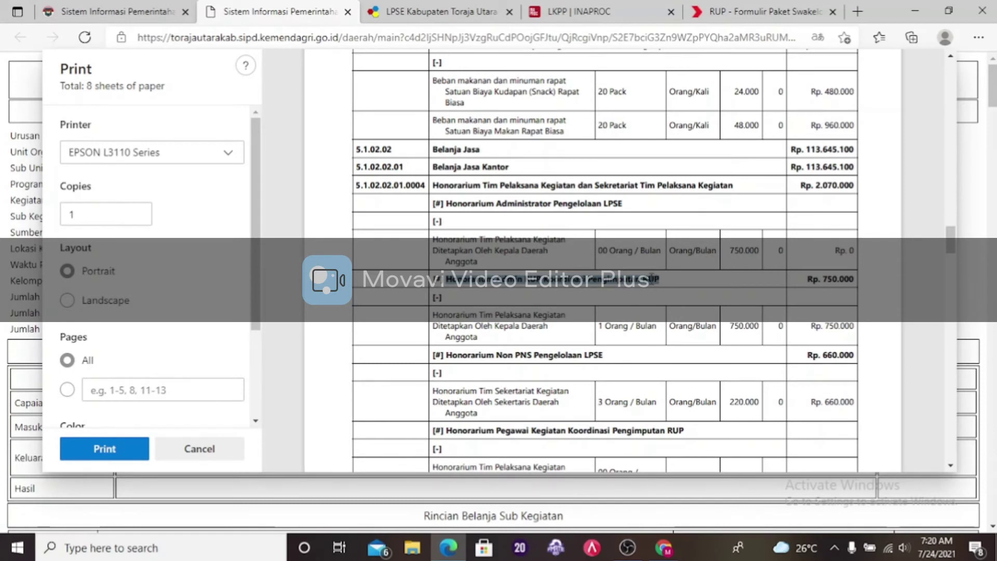
pyautogui.rightClick(650, 281)
pyautogui.click(675, 324)
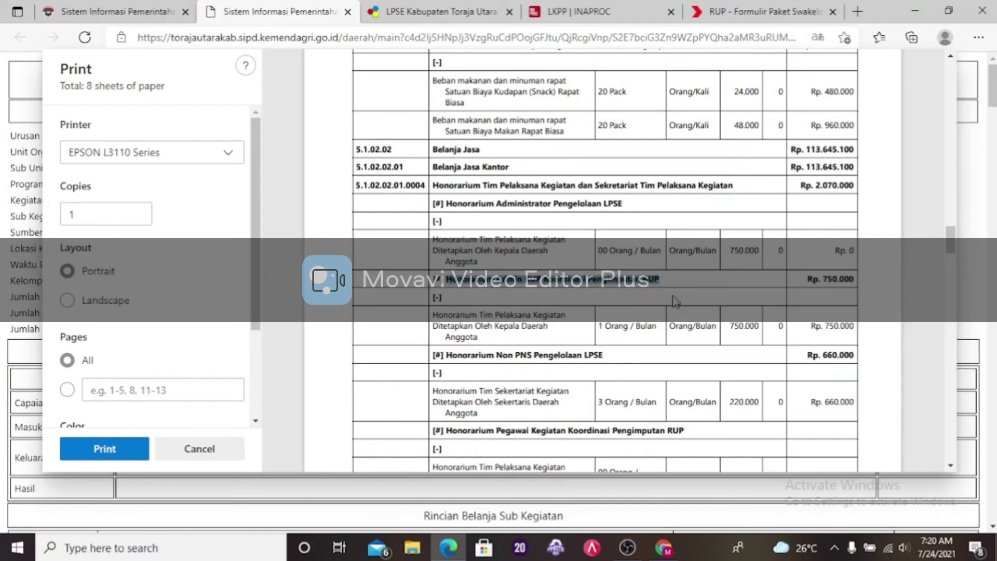
pyautogui.click(755, 14)
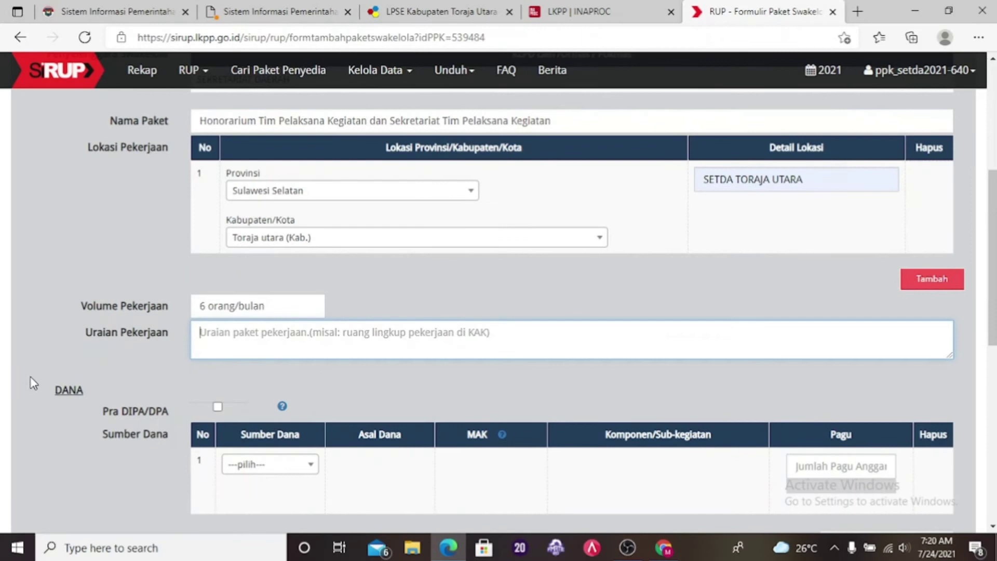
pyautogui.write('-')
pyautogui.hotkey('ctrl', 'v')
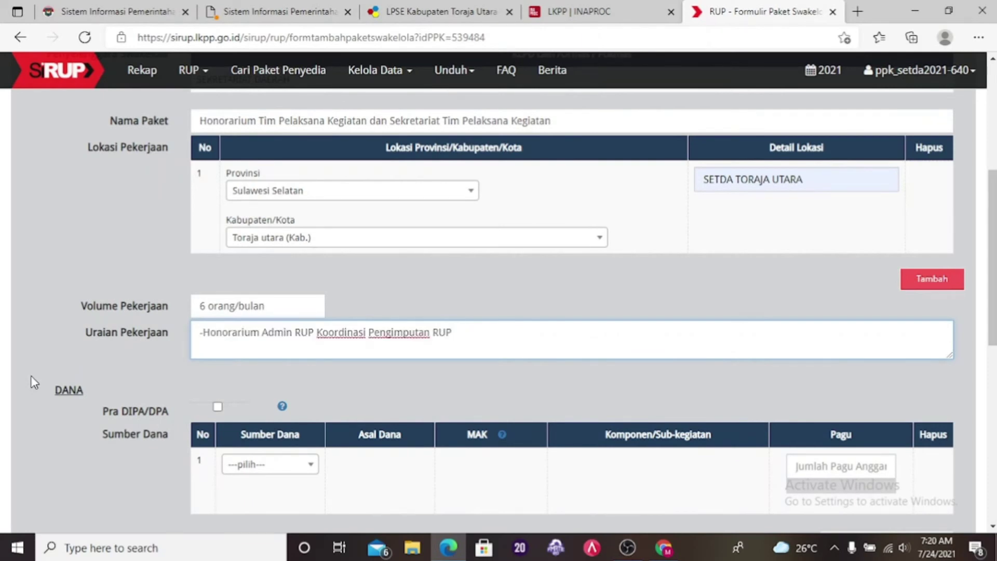
# - Copy the Honorarium Non PNS Pengelolaan LPSE line from the SIPD printout
pyautogui.click(262, 13)
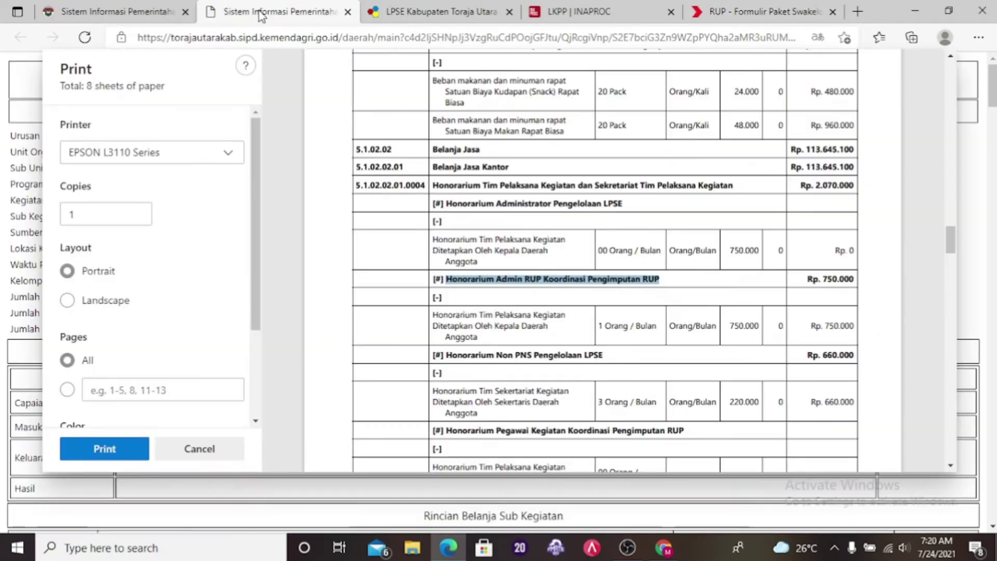
pyautogui.scroll(-3, 677, 273)
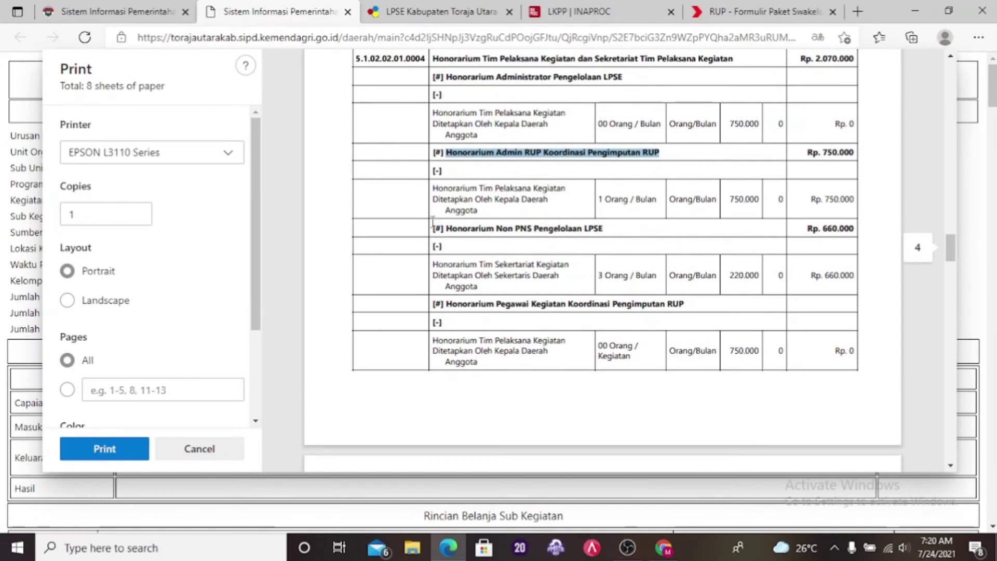
pyautogui.moveTo(459, 229); pyautogui.dragTo(605, 229)
pyautogui.rightClick(592, 229)
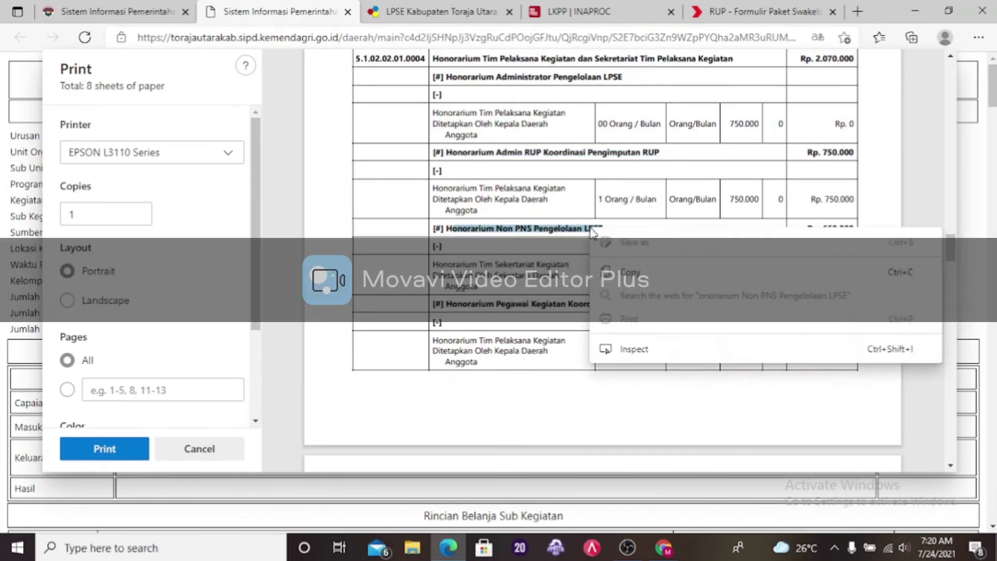
pyautogui.click(488, 258)
pyautogui.moveTo(444, 224); pyautogui.dragTo(598, 229)
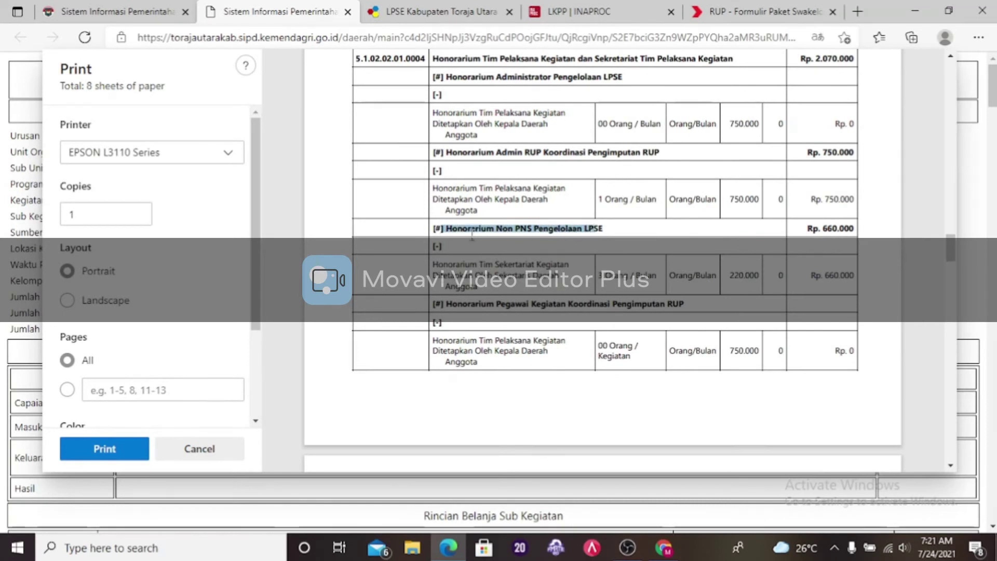
pyautogui.click(455, 227)
pyautogui.moveTo(451, 227); pyautogui.dragTo(601, 229)
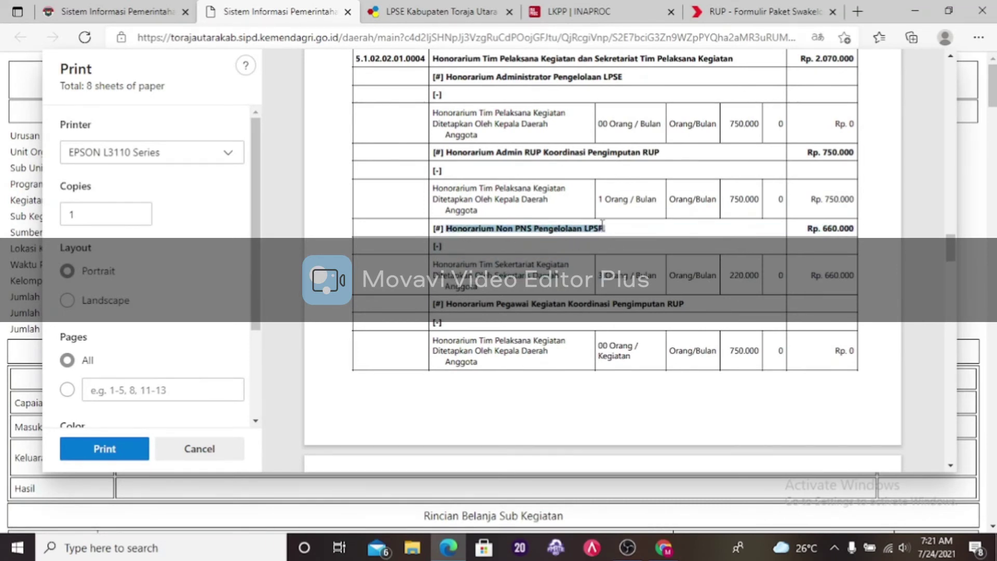
pyautogui.rightClick(601, 229)
pyautogui.click(643, 270)
pyautogui.click(774, 9)
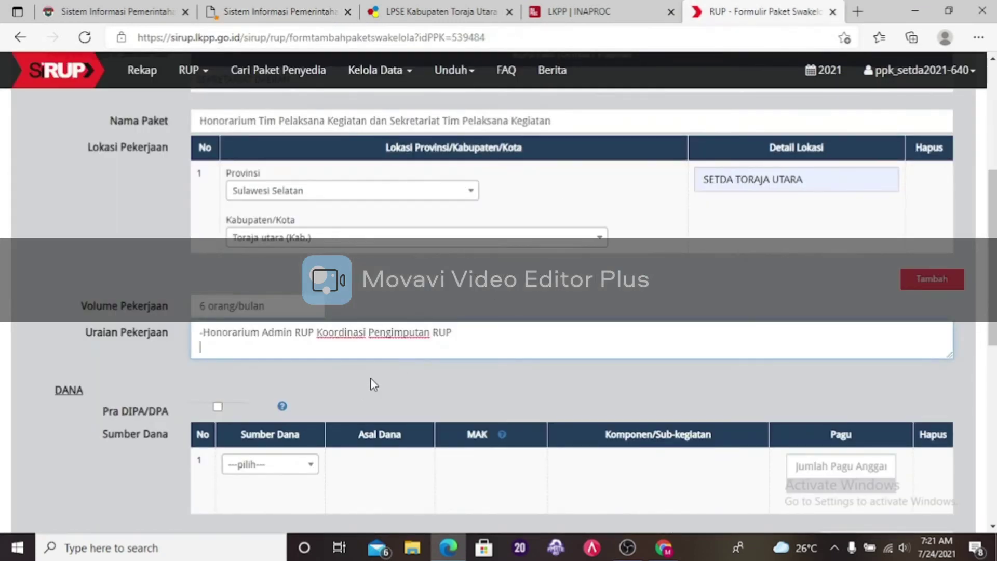
# - Add '-Honorarium Non PNS Pengelolaan LPSE' to the work description and begin another dash line
pyautogui.write('-')
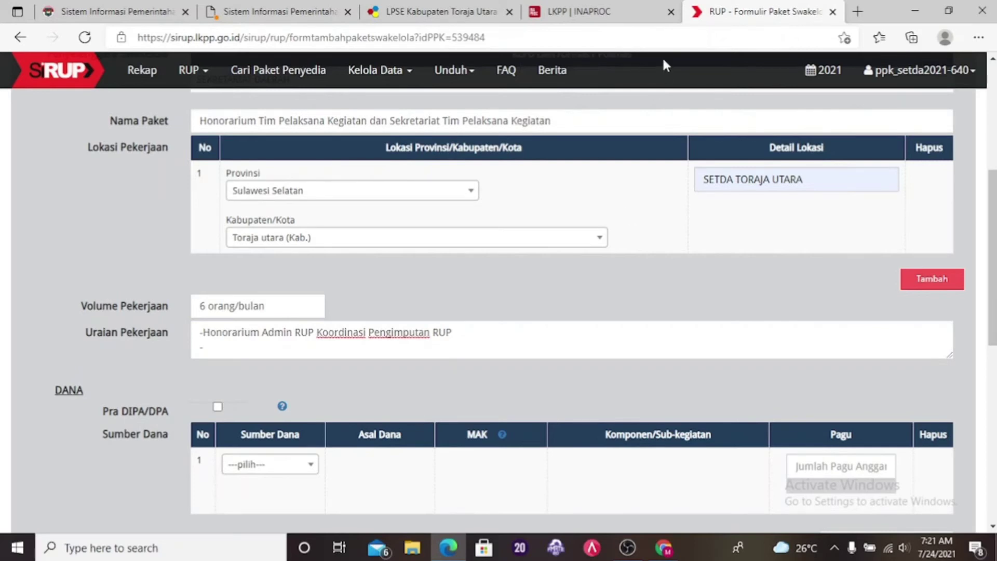
pyautogui.click(312, 12)
pyautogui.rightClick(540, 226)
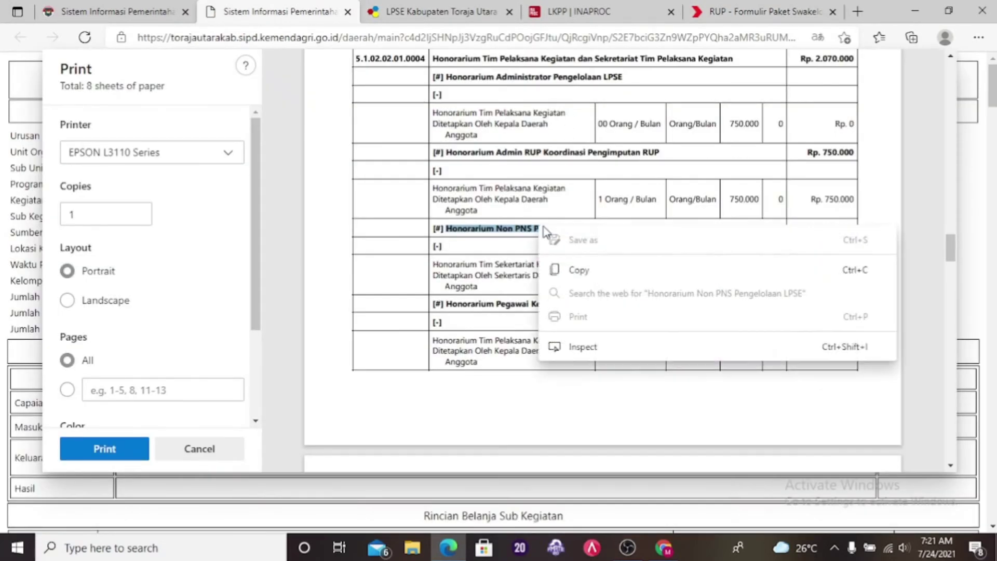
pyautogui.click(607, 271)
pyautogui.click(764, 12)
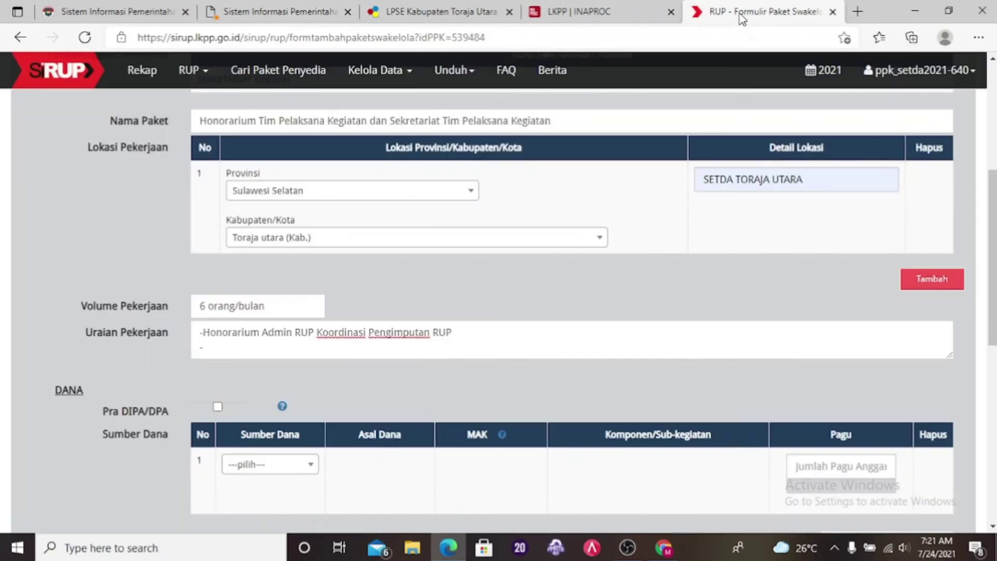
pyautogui.rightClick(223, 357)
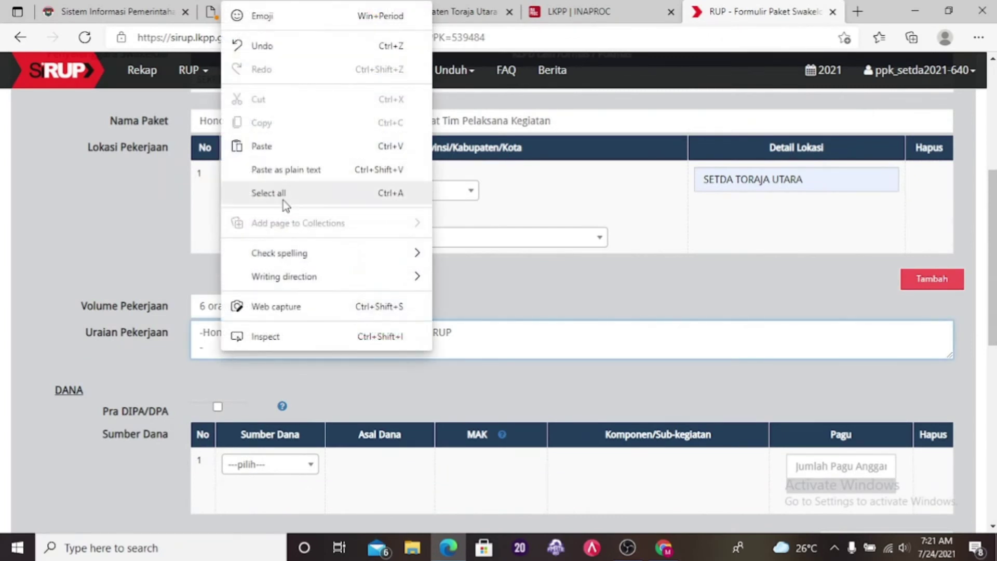
pyautogui.click(285, 152)
pyautogui.press('Return')
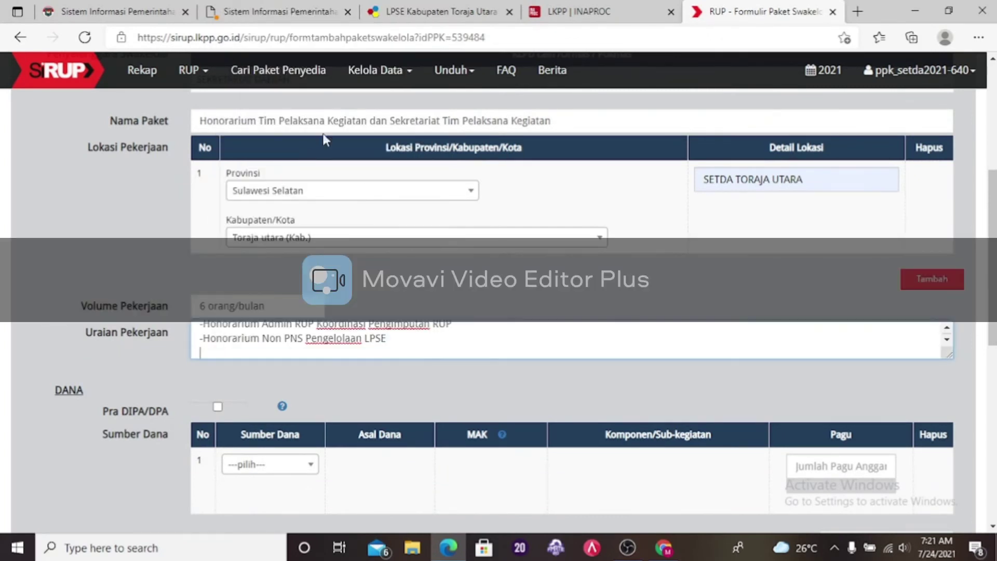
pyautogui.write('-')
# - Append the Honorarium Pegawai Non PNS Kegiatan Koordinasi Pengimputan RUP line from SIPD
pyautogui.click(313, 20)
pyautogui.scroll(-5, 651, 265)
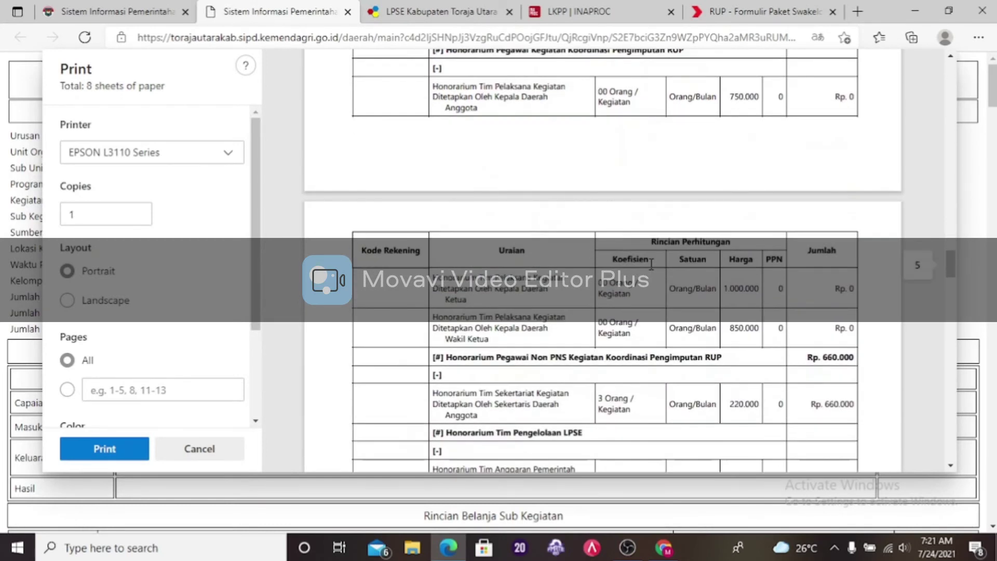
pyautogui.scroll(-3, 651, 265)
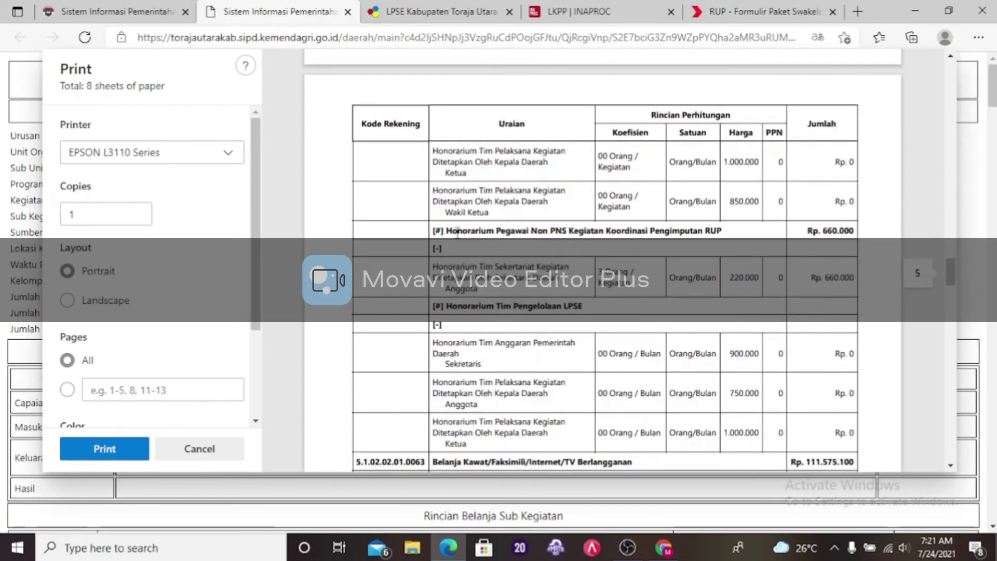
pyautogui.moveTo(449, 230); pyautogui.dragTo(512, 230)
pyautogui.moveTo(452, 235); pyautogui.dragTo(719, 234)
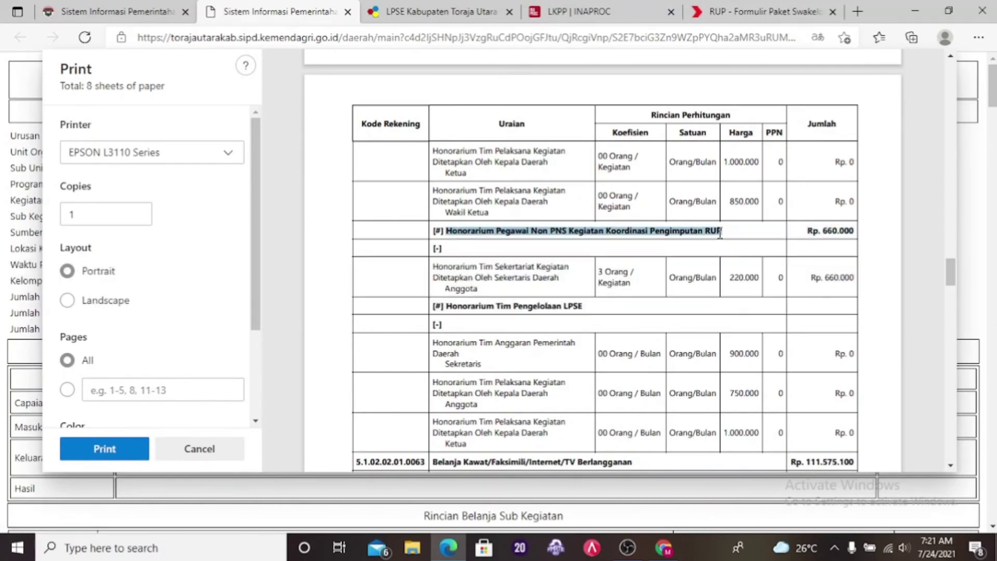
pyautogui.rightClick(720, 234)
pyautogui.click(768, 12)
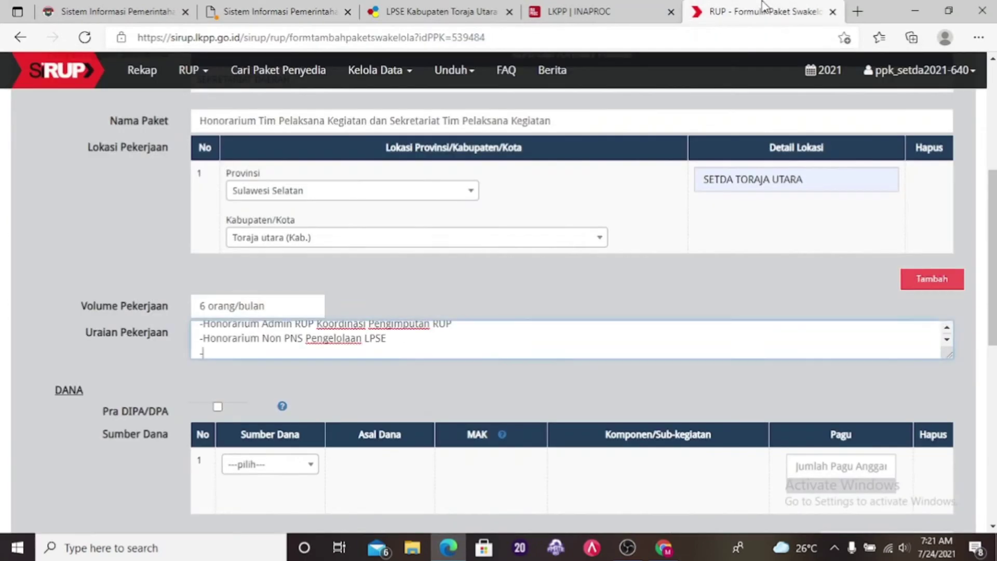
pyautogui.rightClick(241, 347)
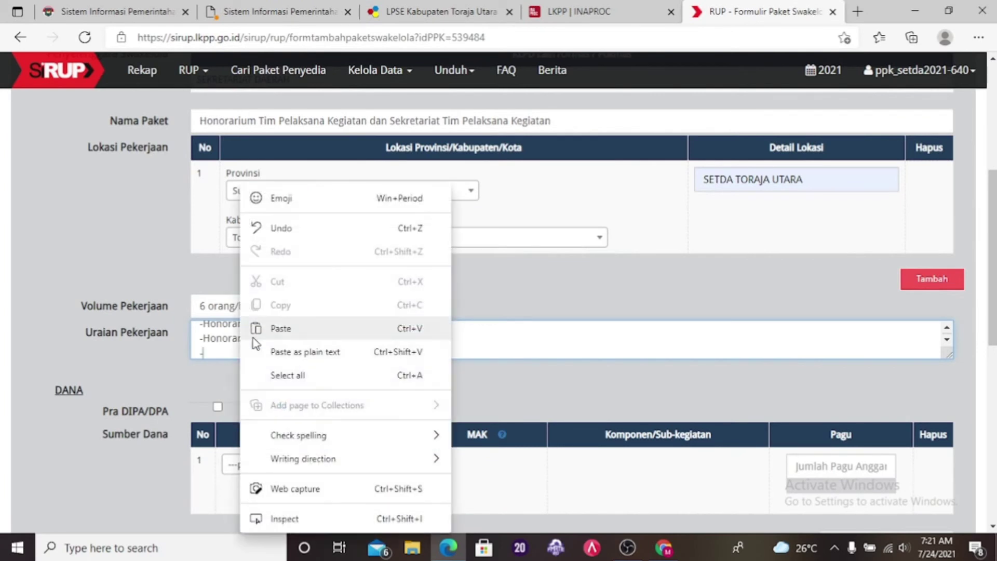
pyautogui.click(301, 329)
pyautogui.scroll(-1, 309, 360)
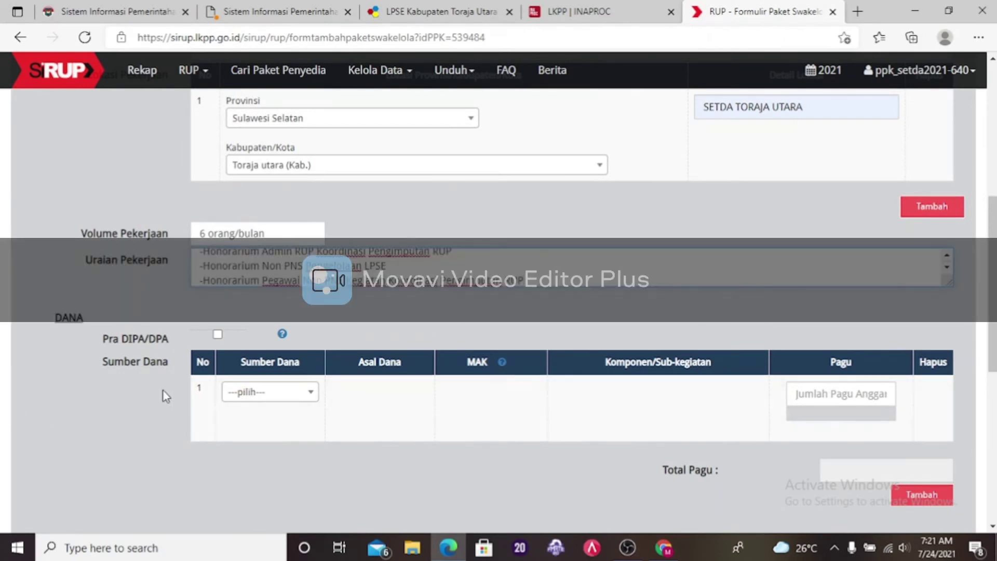
# - Set Sumber Dana to APBD and paste MAK code 5.1.02.02.01.0004 copied from SIPD
pyautogui.click(298, 391)
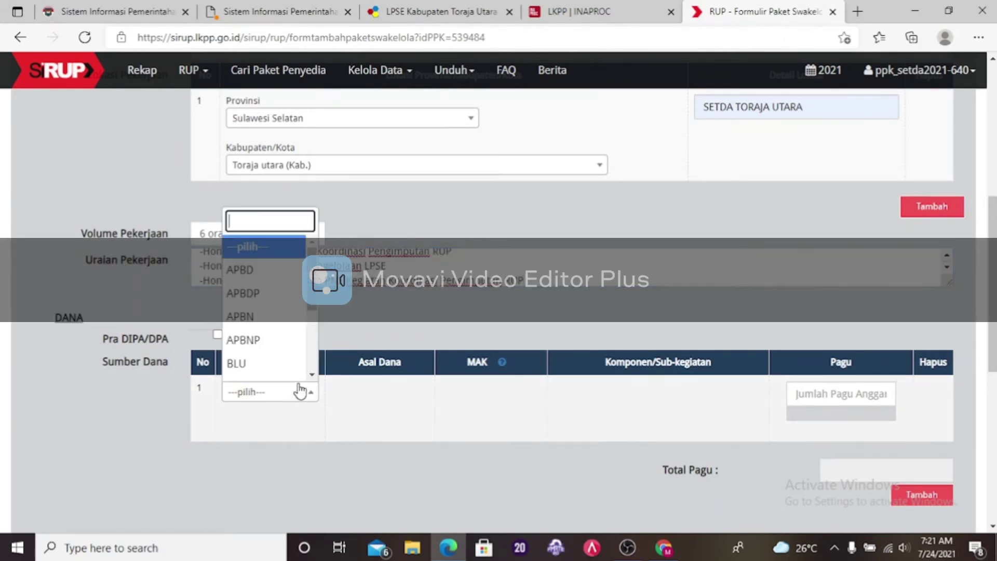
pyautogui.click(253, 275)
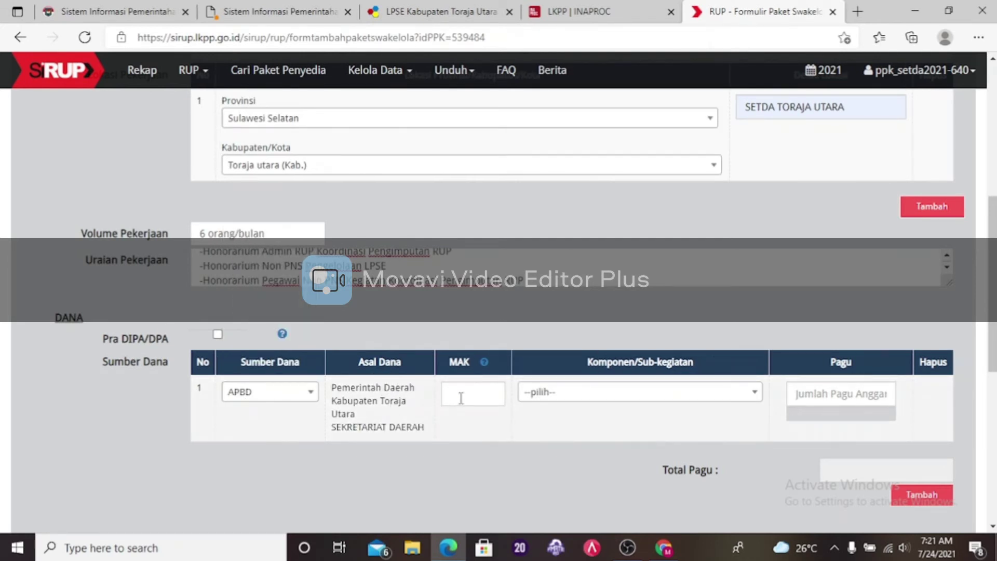
pyautogui.click(291, 11)
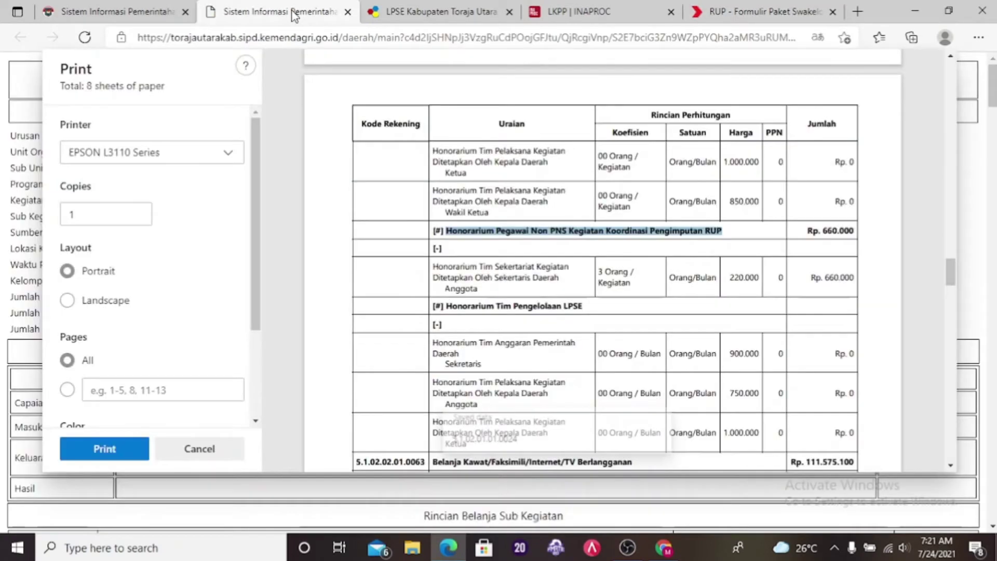
pyautogui.scroll(10, 385, 208)
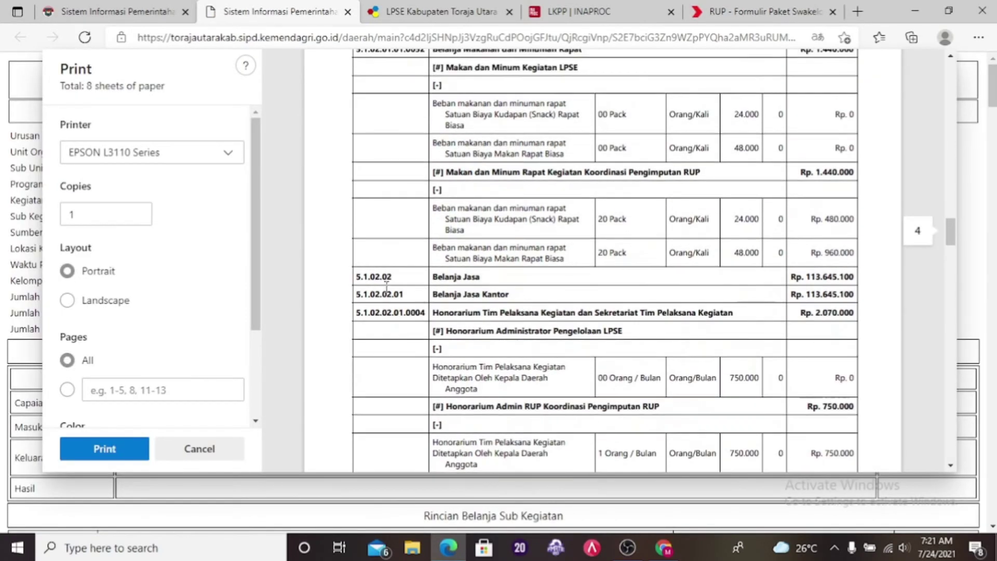
pyautogui.moveTo(356, 312); pyautogui.dragTo(429, 321)
pyautogui.rightClick(417, 313)
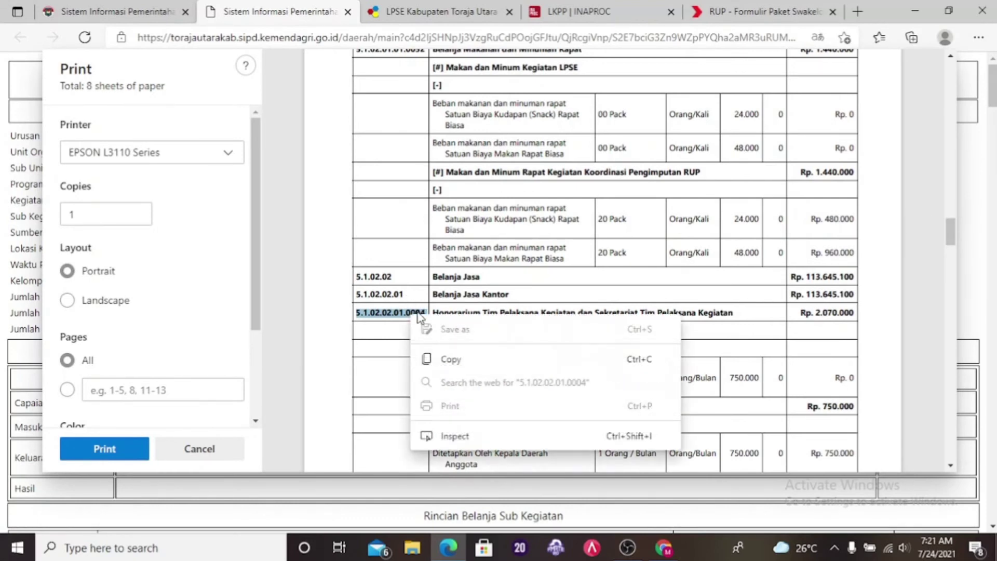
pyautogui.click(449, 358)
pyautogui.click(747, 11)
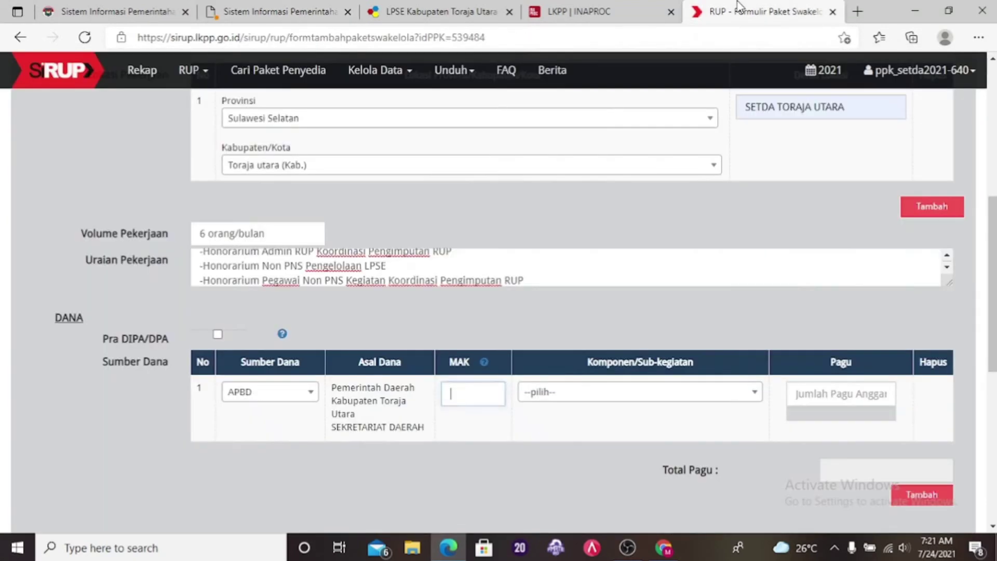
pyautogui.rightClick(476, 396)
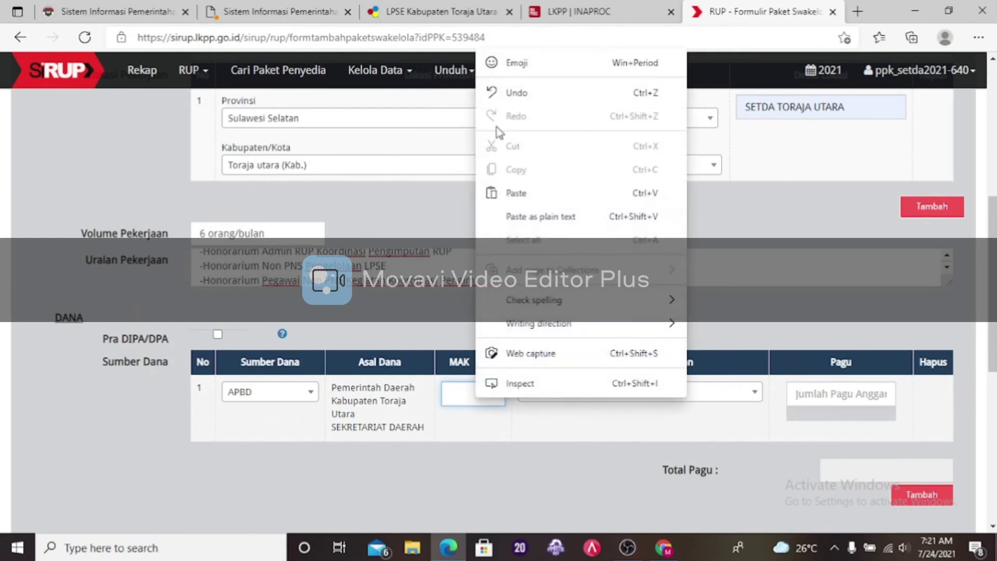
pyautogui.click(513, 196)
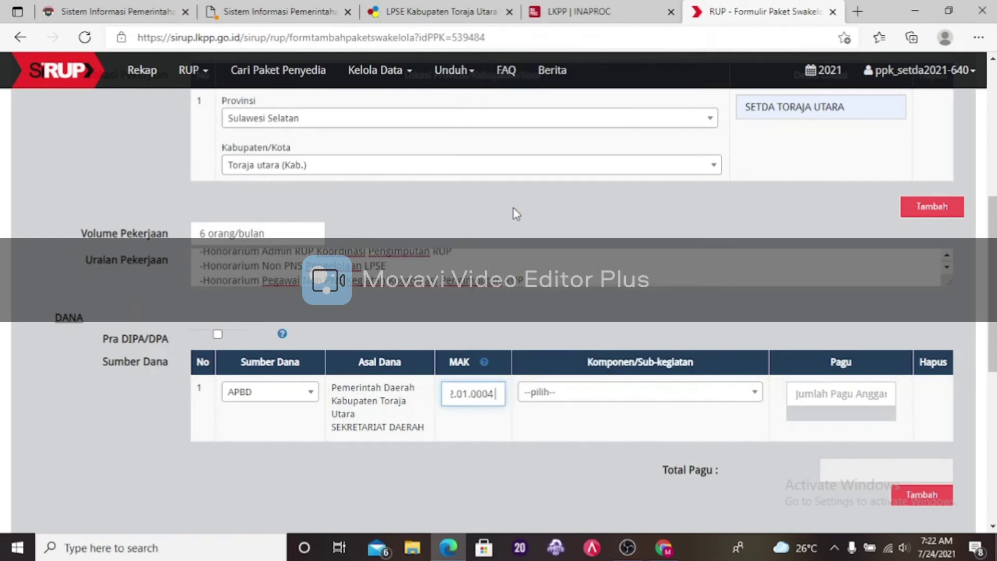
# - Search 'penge' and choose Belanja Jasa Kantor (Pengelolaan Layanan Pengadaan secara Elektronik) as the component
pyautogui.click(617, 399)
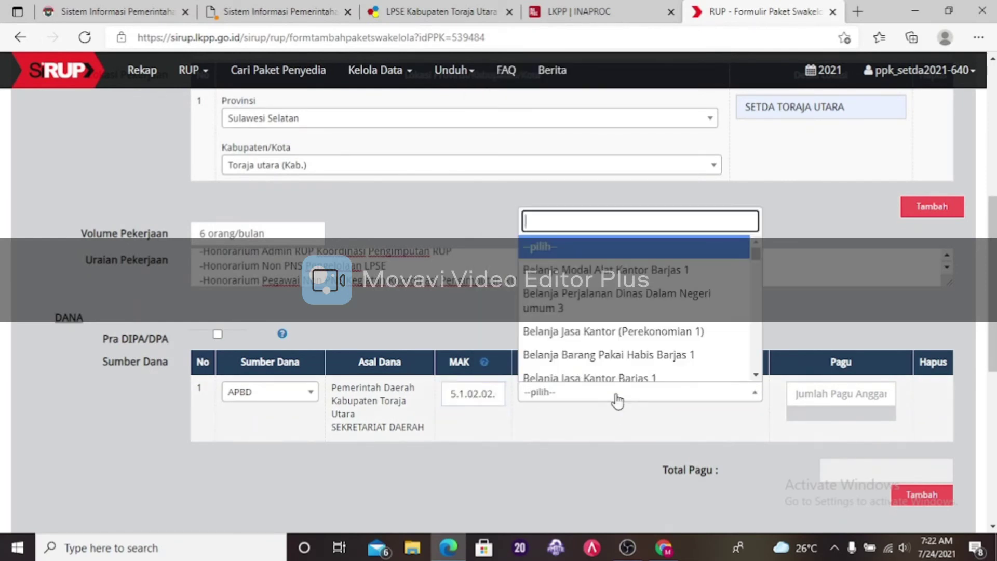
pyautogui.write('pe')
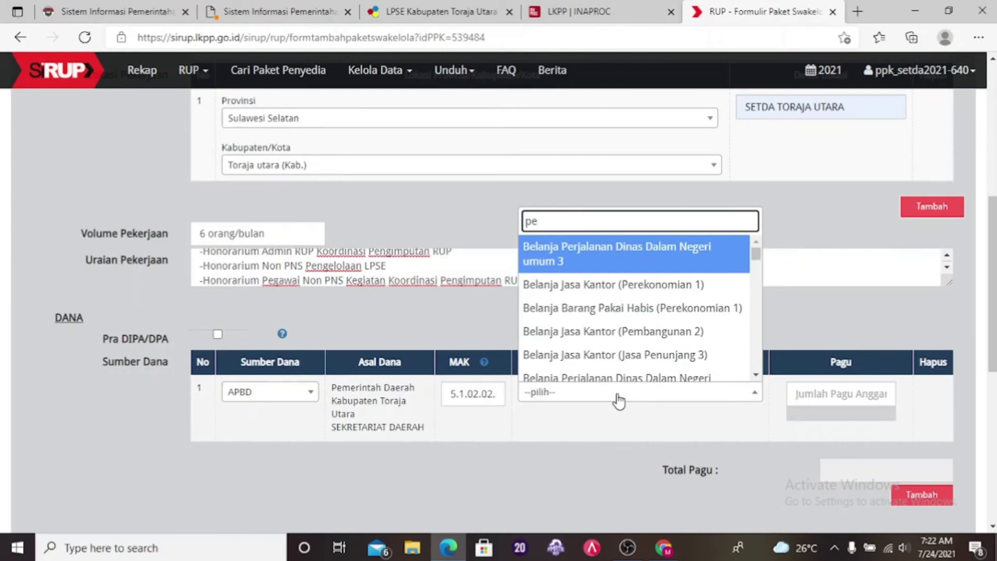
pyautogui.write('nge')
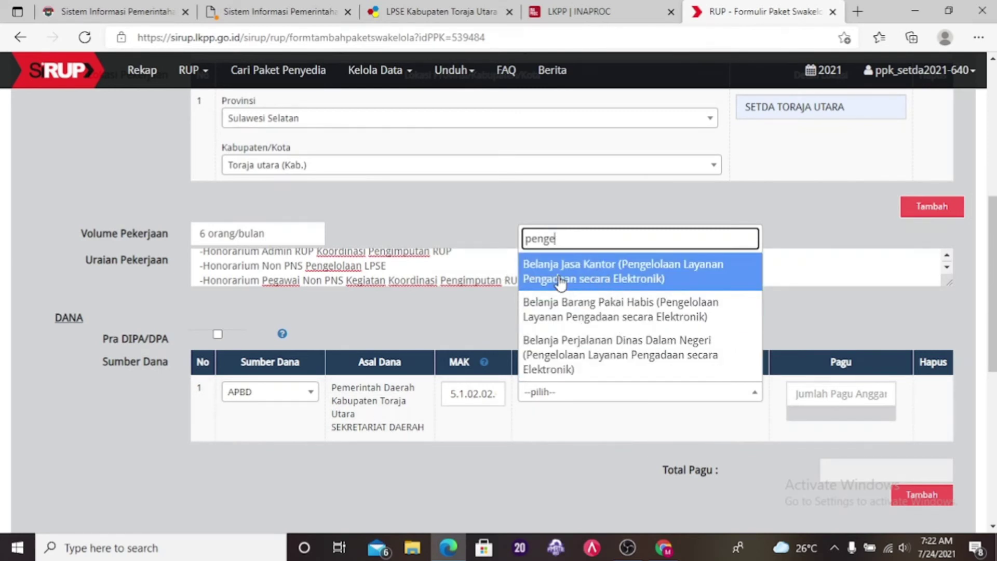
pyautogui.click(622, 278)
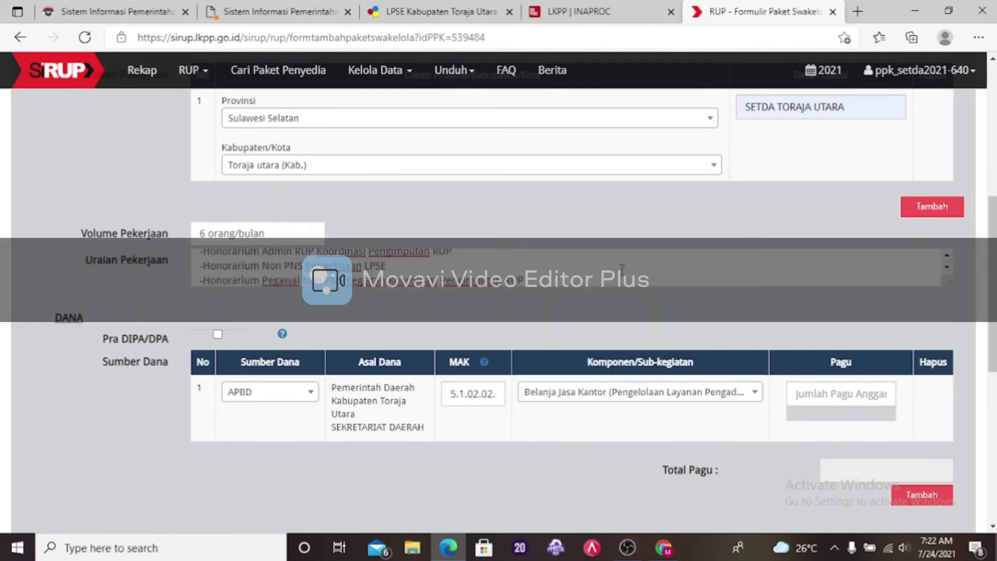
# - Locate the honorarium total Rp. 2.070.000 in the SIPD budget printout
pyautogui.click(274, 17)
pyautogui.scroll(10, 558, 371)
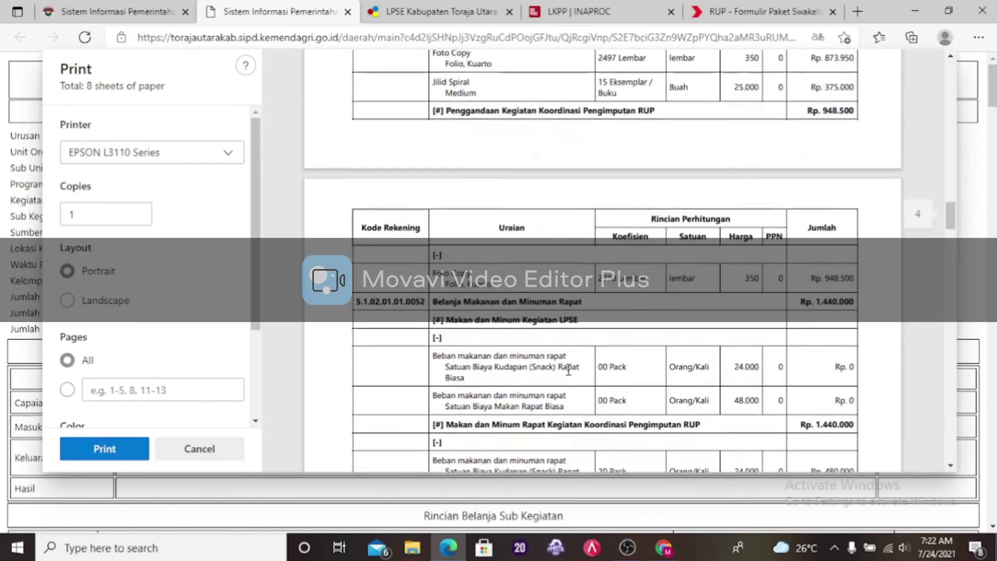
pyautogui.scroll(-10, 588, 363)
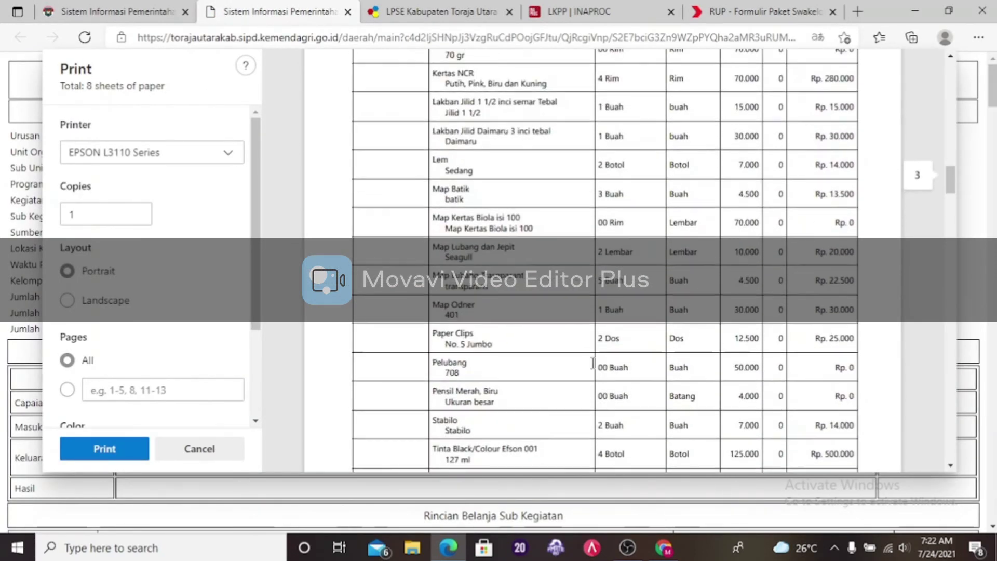
pyautogui.scroll(-3, 594, 372)
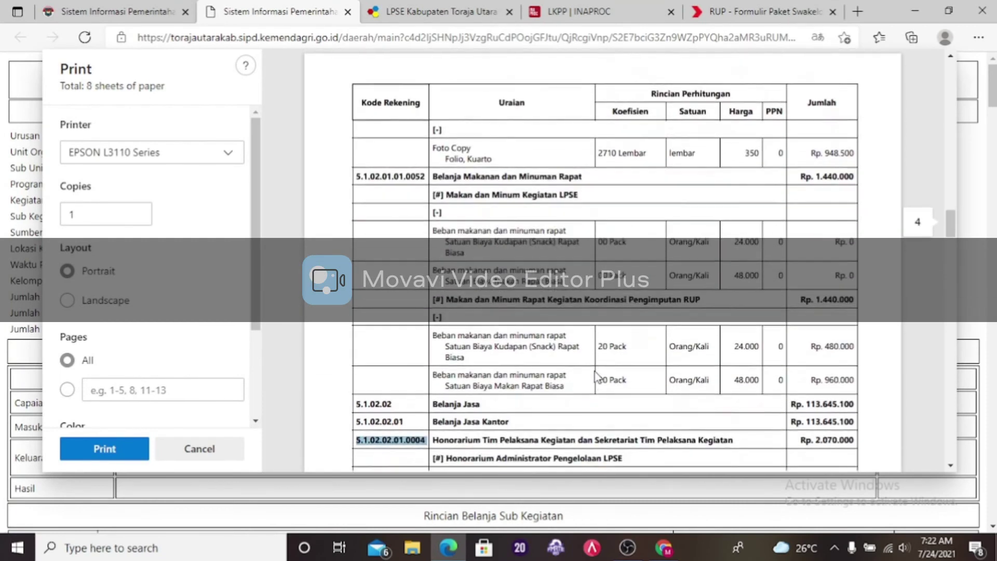
pyautogui.scroll(-5, 508, 348)
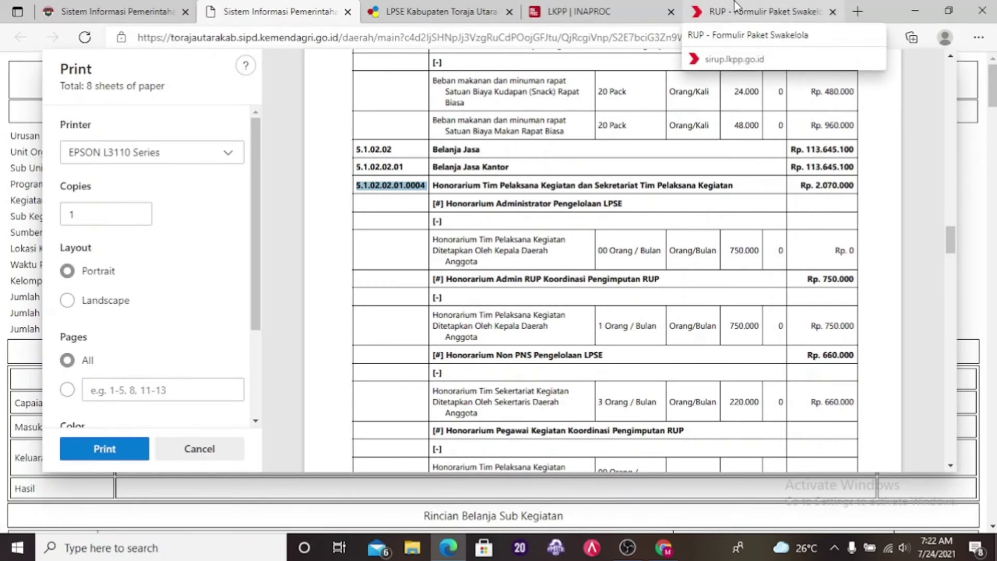
pyautogui.click(714, 15)
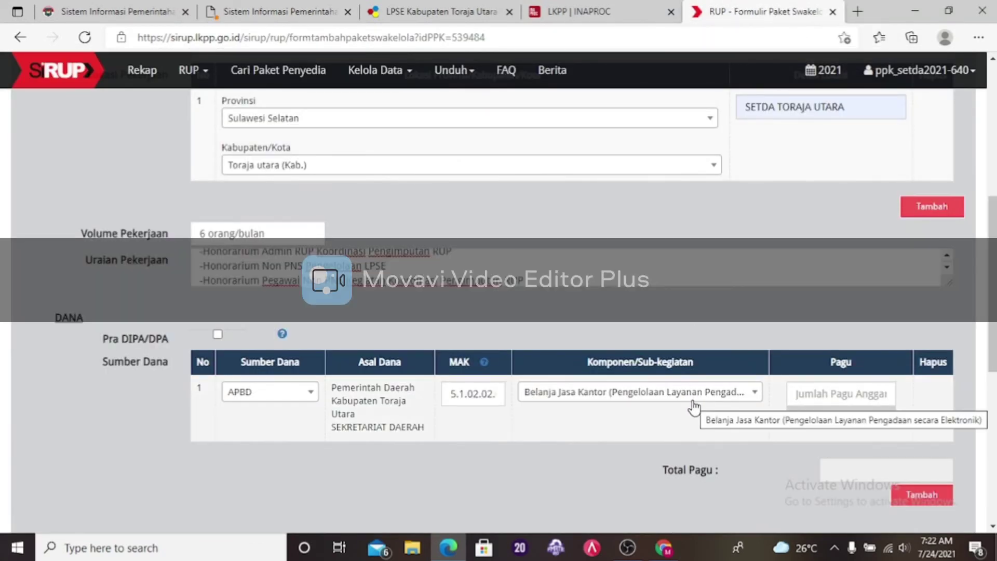
pyautogui.click(836, 394)
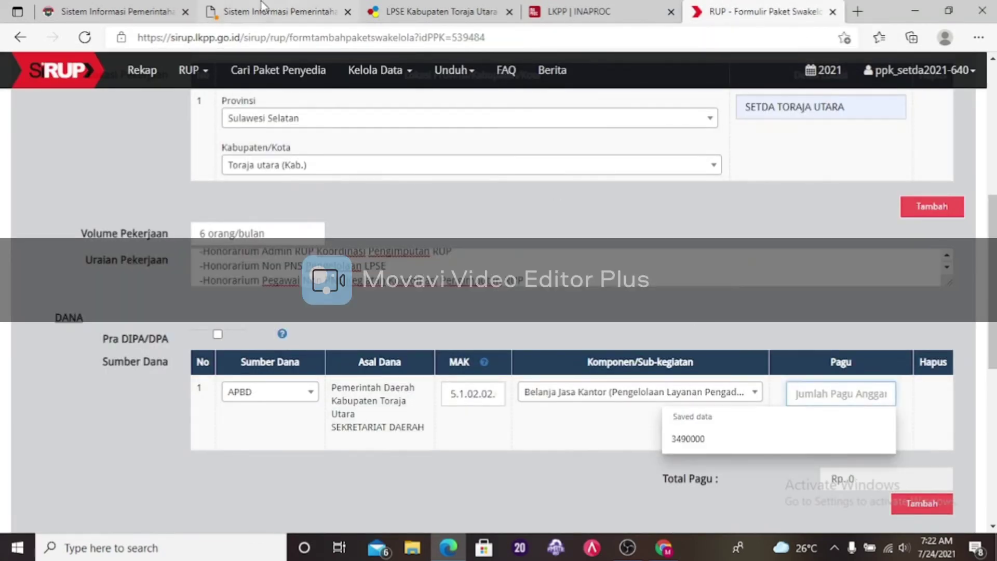
# - Copy 2.070.000 into the Pagu field and remove the dots so it reads 2070000
pyautogui.click(232, 15)
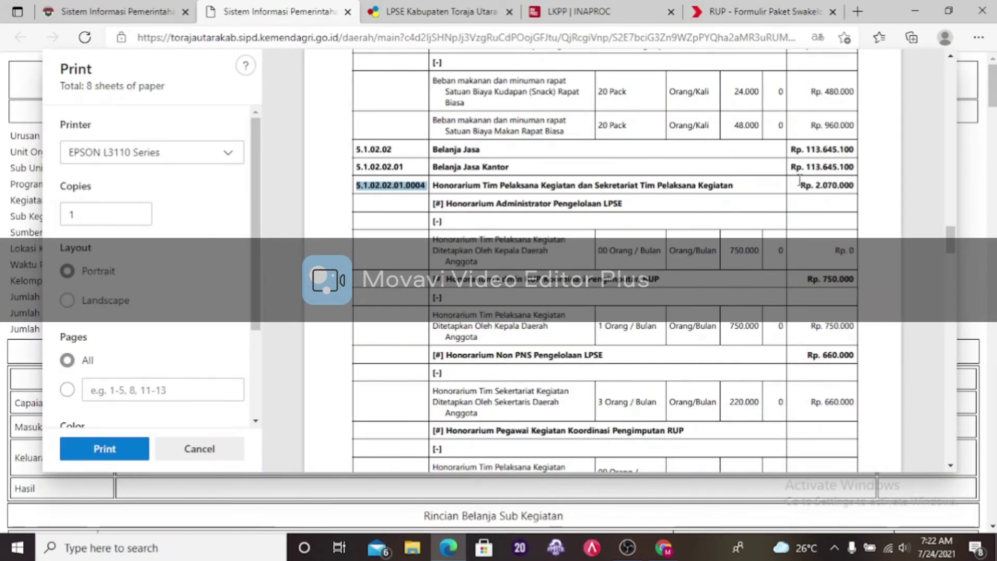
pyautogui.moveTo(816, 184); pyautogui.dragTo(854, 185)
pyautogui.hotkey('ctrl', 'c')
pyautogui.click(753, 11)
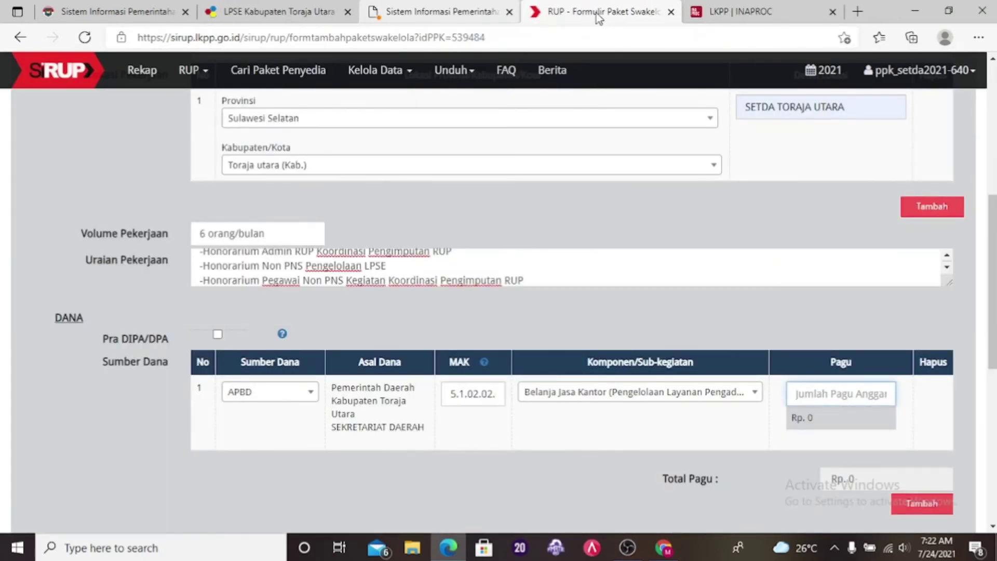
pyautogui.click(829, 398)
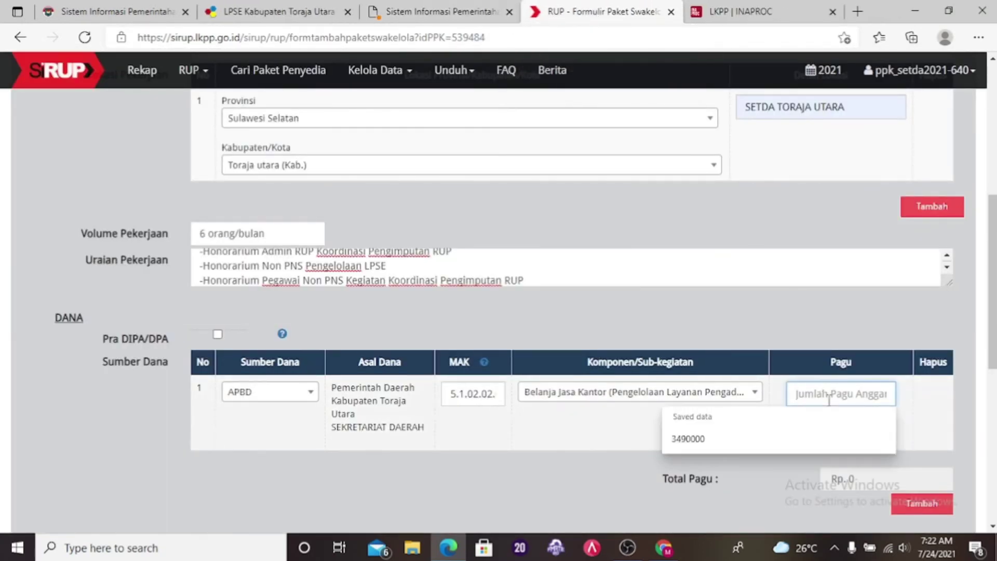
pyautogui.hotkey('ctrl', 'v')
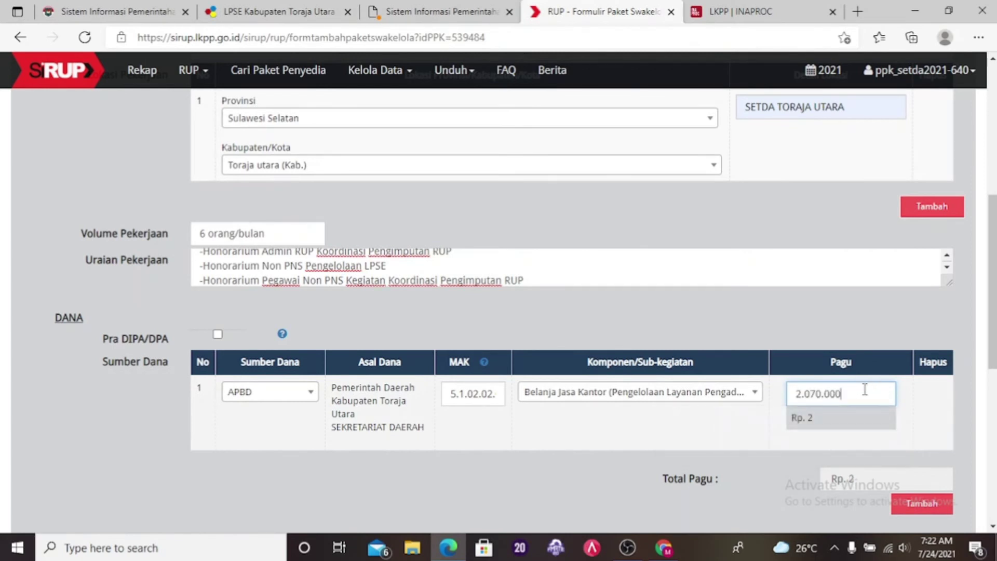
pyautogui.click(806, 394)
pyautogui.press('BackSpace')
pyautogui.press('BackSpace')
pyautogui.scroll(-4, 782, 403)
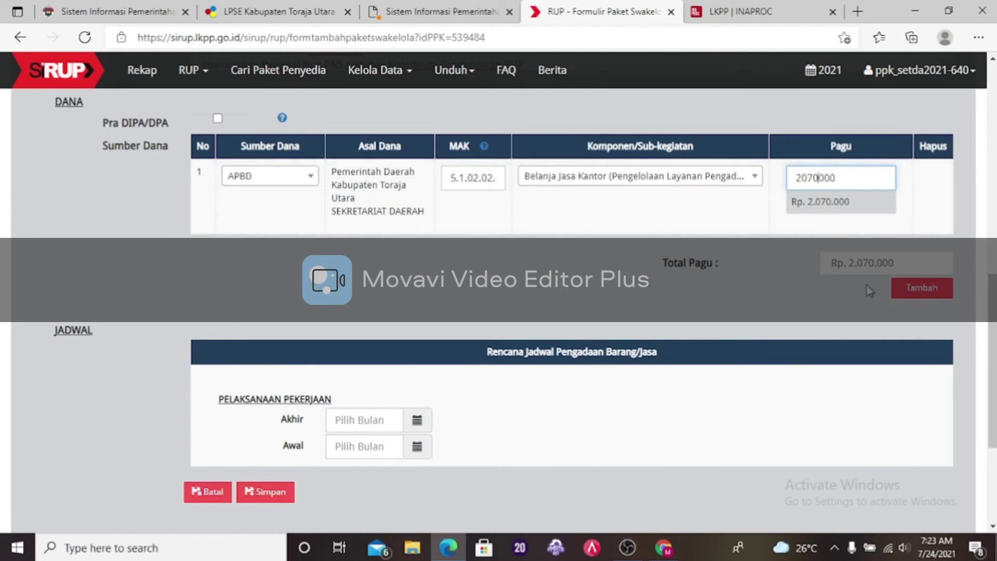
# - Set the work schedule to run from January 2021 to December 2021
pyautogui.scroll(-1, 205, 374)
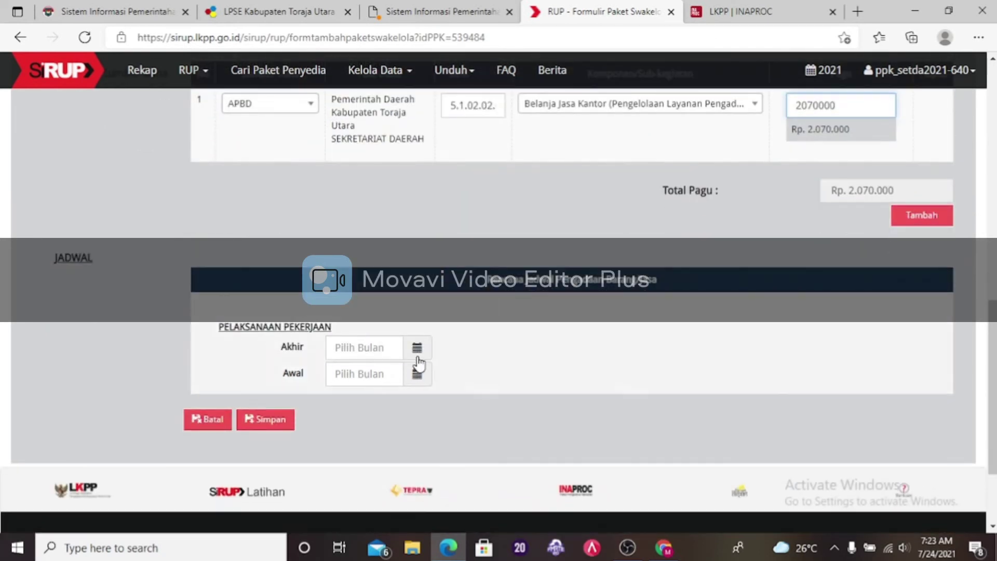
pyautogui.click(417, 349)
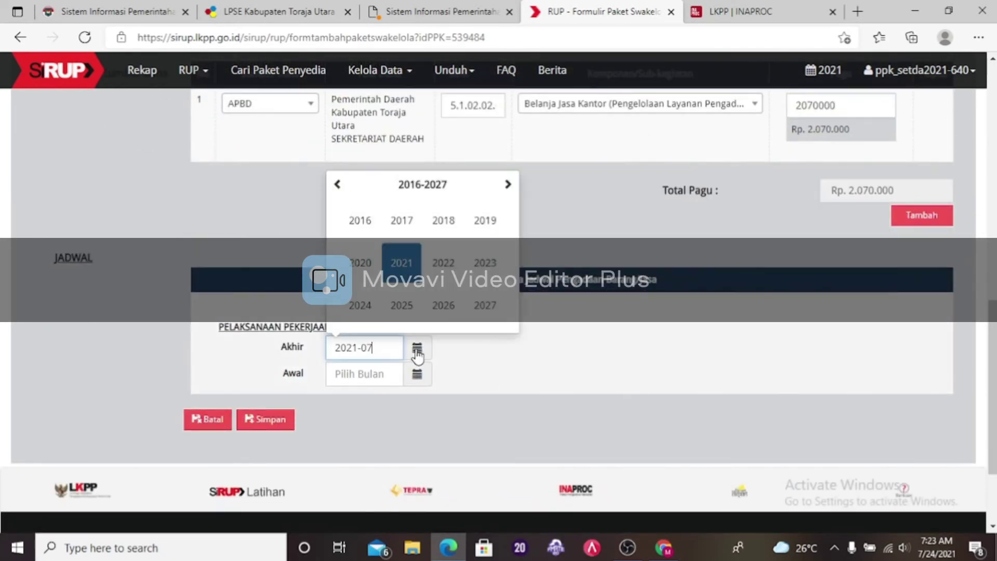
pyautogui.click(398, 266)
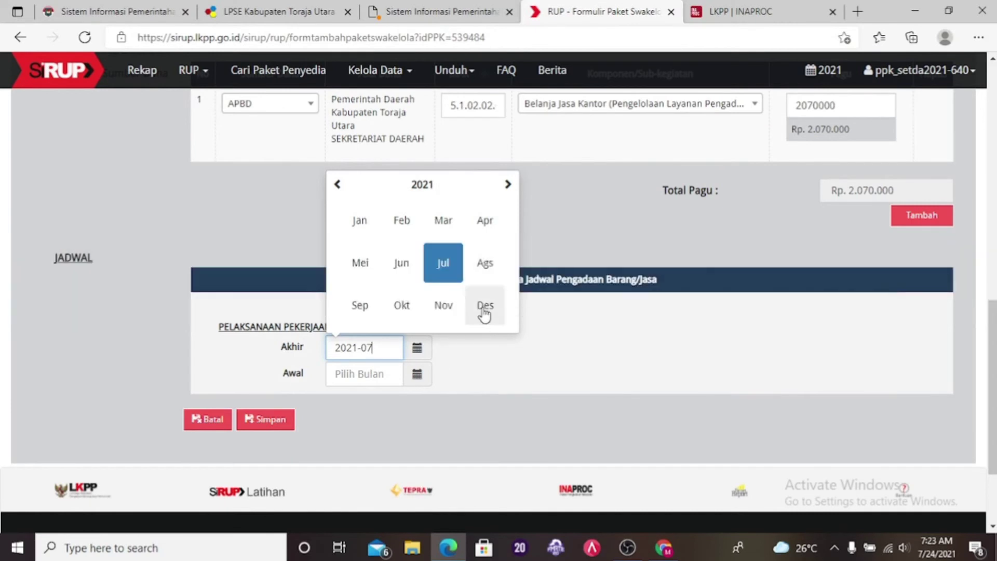
pyautogui.click(485, 306)
pyautogui.click(417, 382)
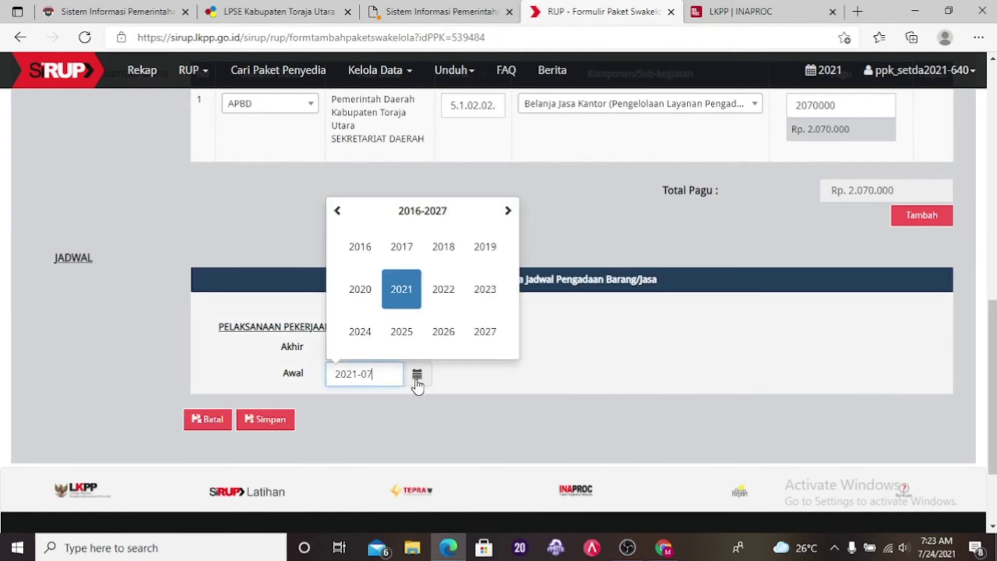
pyautogui.click(403, 287)
pyautogui.click(357, 244)
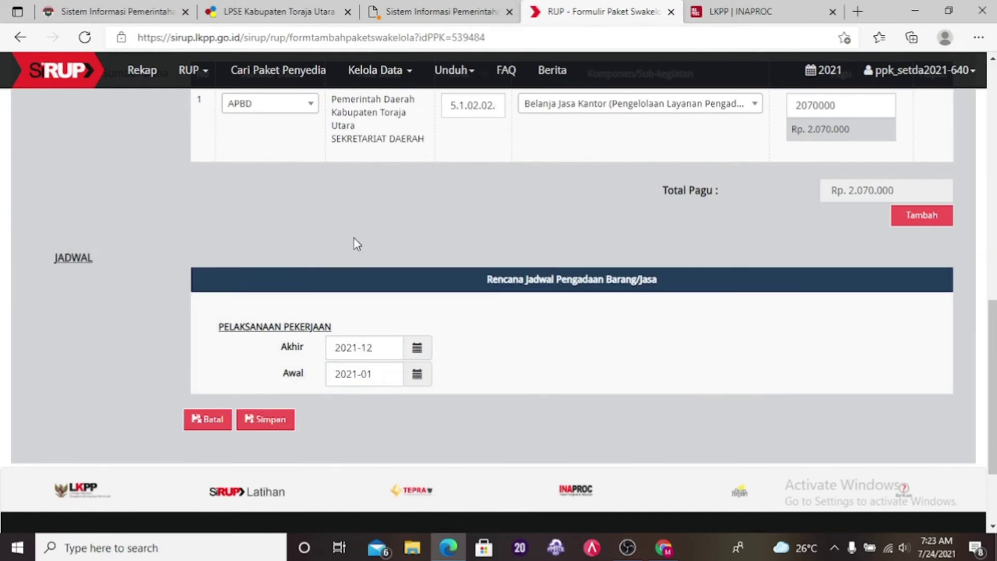
# - Save the swakelola package with Simpan
pyautogui.scroll(-2, 314, 279)
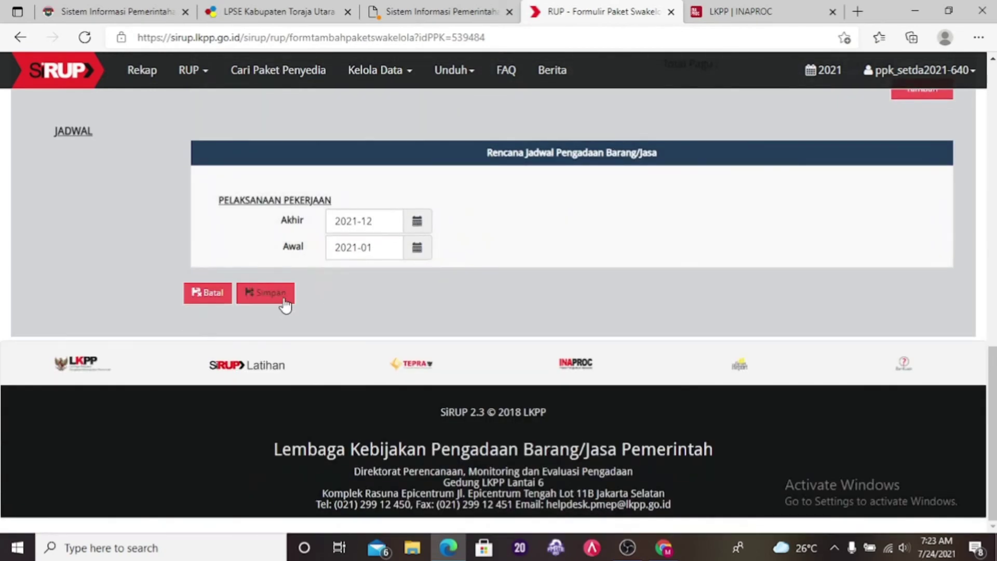
pyautogui.click(287, 304)
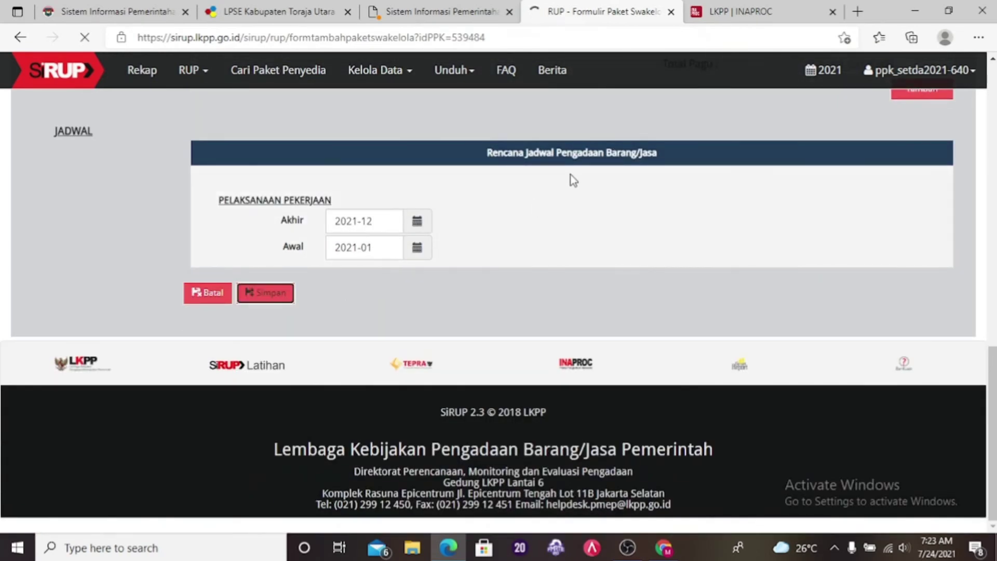
pyautogui.scroll(15, 571, 179)
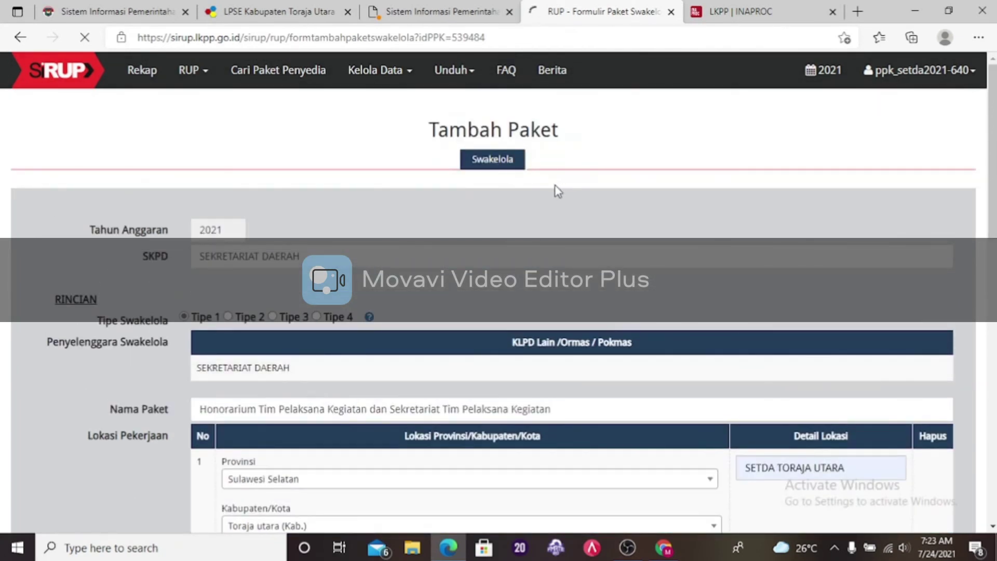
# - Dismiss the translation offer and list all packages under RUP > Penyedia with Terapkan Filter
pyautogui.scroll(-15, 606, 457)
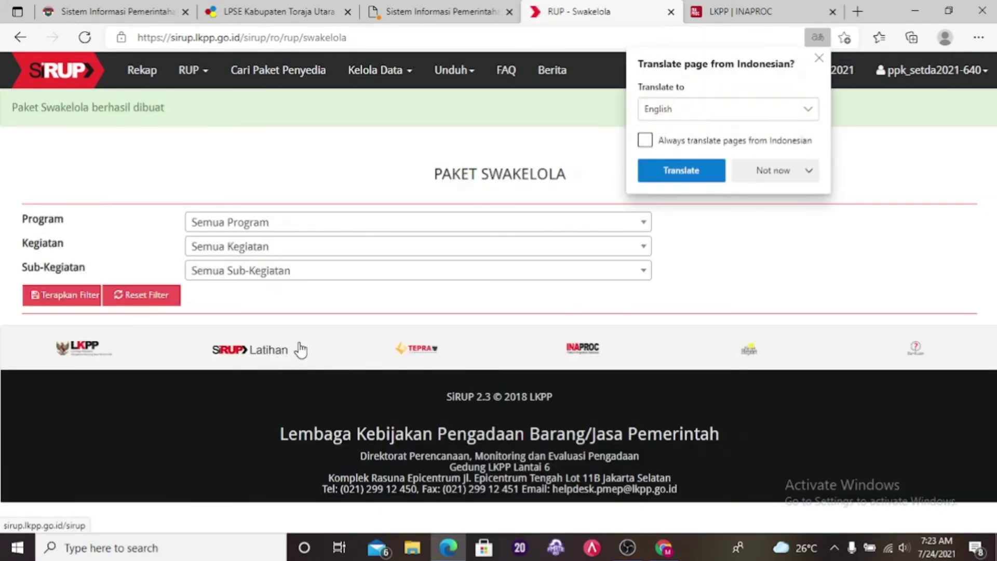
pyautogui.click(819, 58)
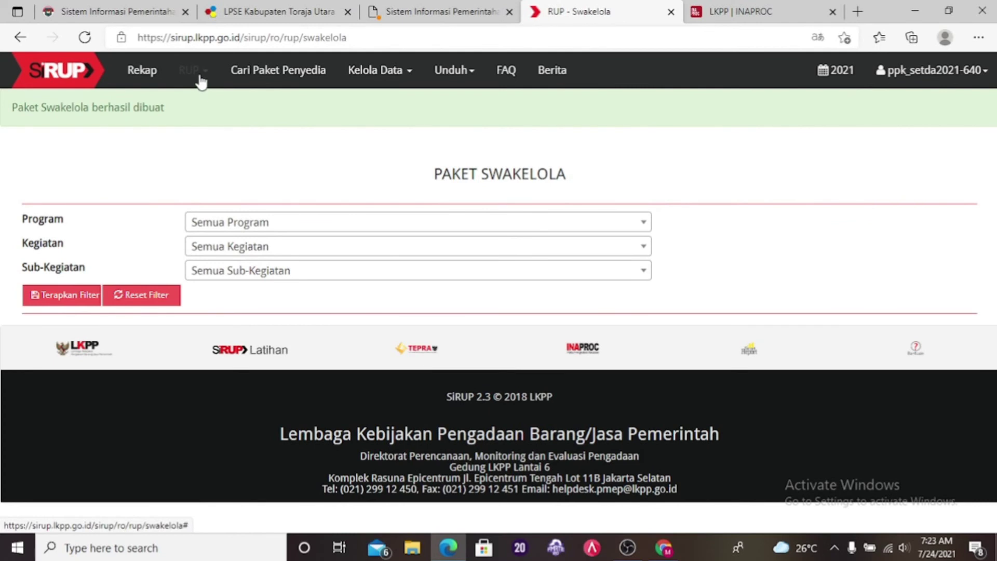
pyautogui.click(201, 82)
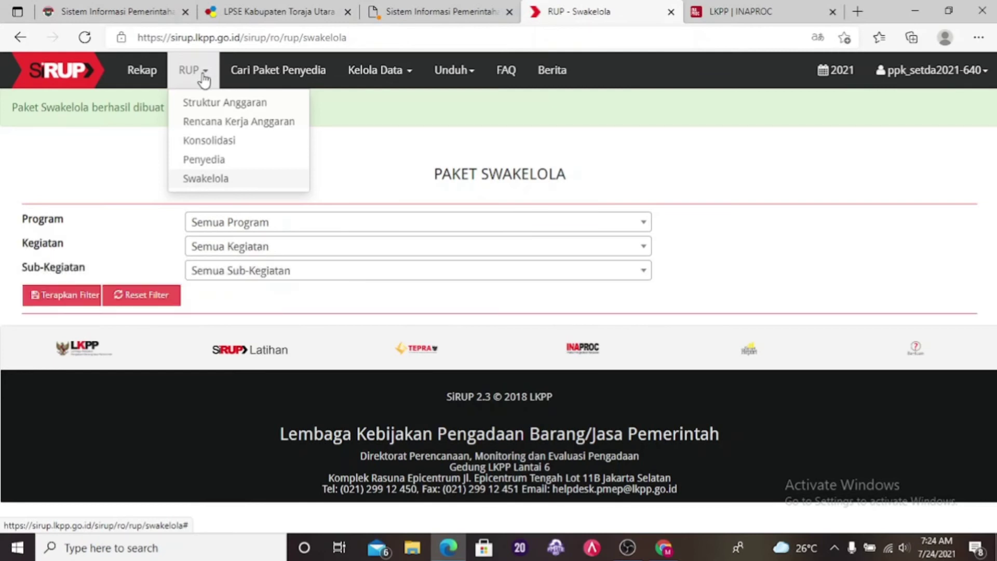
pyautogui.click(224, 159)
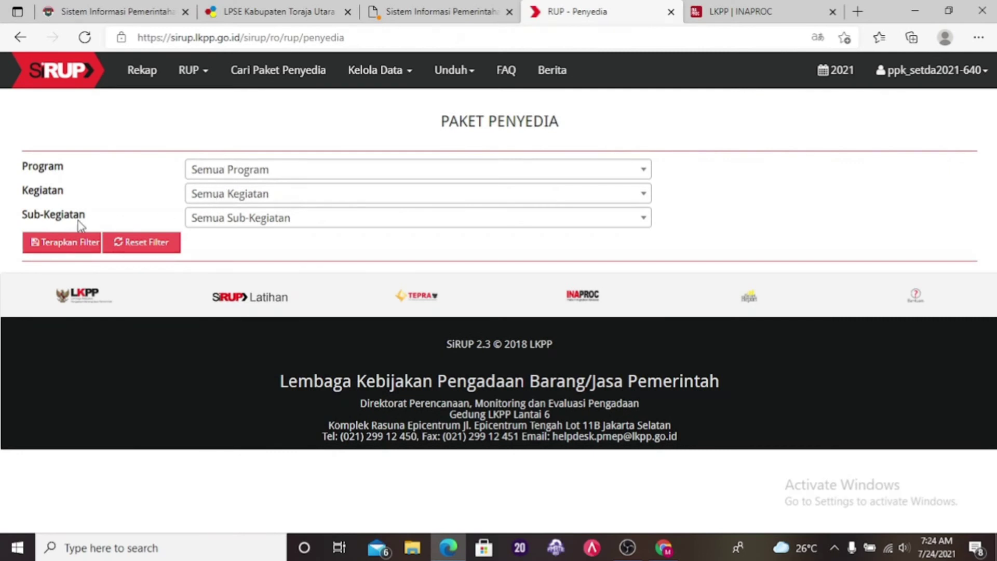
pyautogui.click(59, 243)
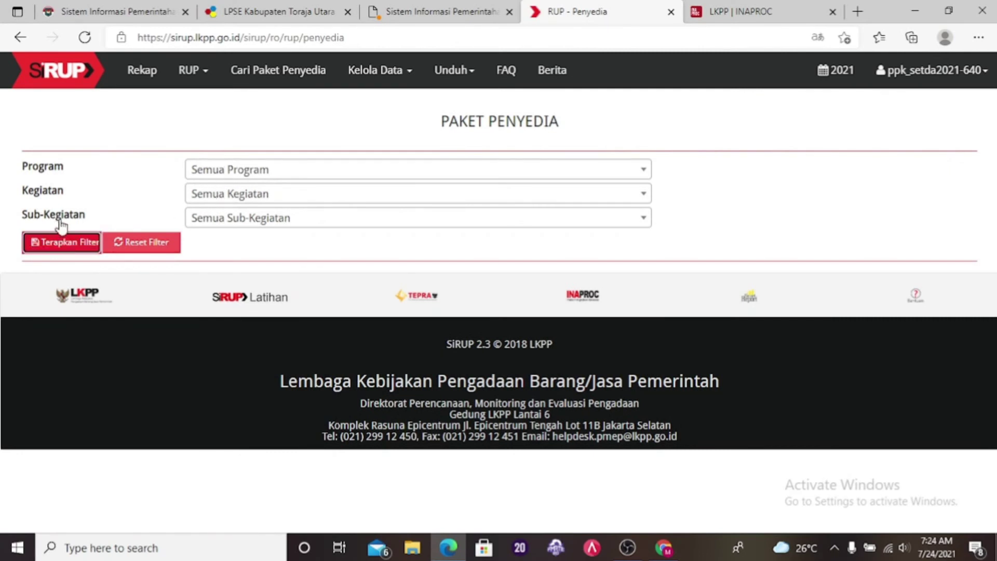
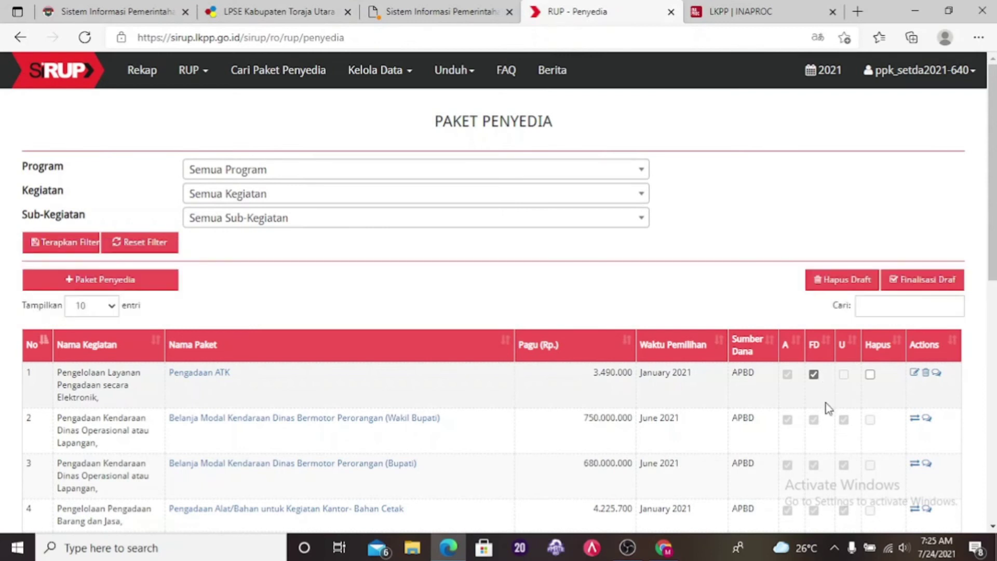
# - Finalize the drafted Pengadaan ATK provider package so it shows 'Paket berhasil di finalkan'
pyautogui.click(923, 283)
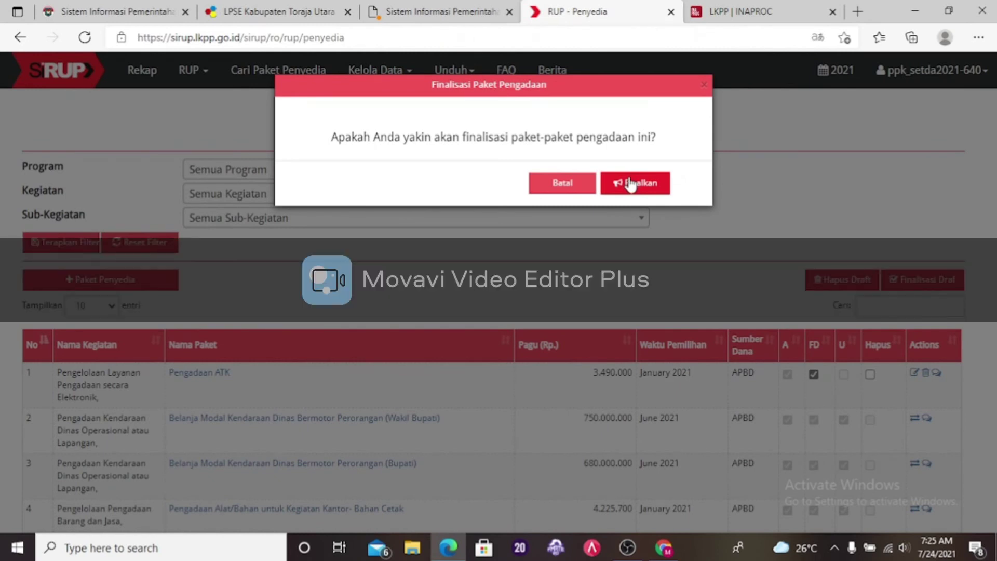
pyautogui.click(630, 184)
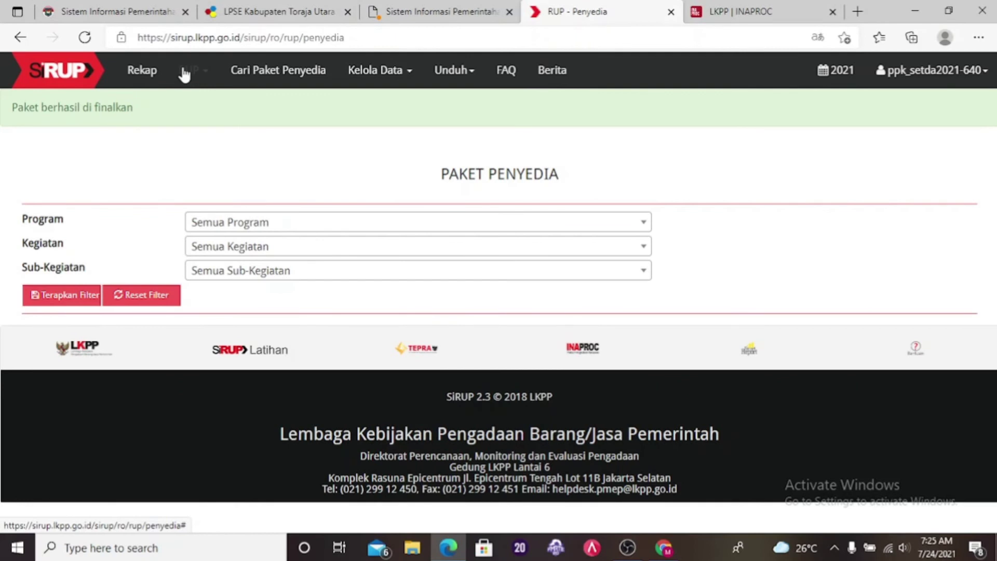
pyautogui.click(185, 74)
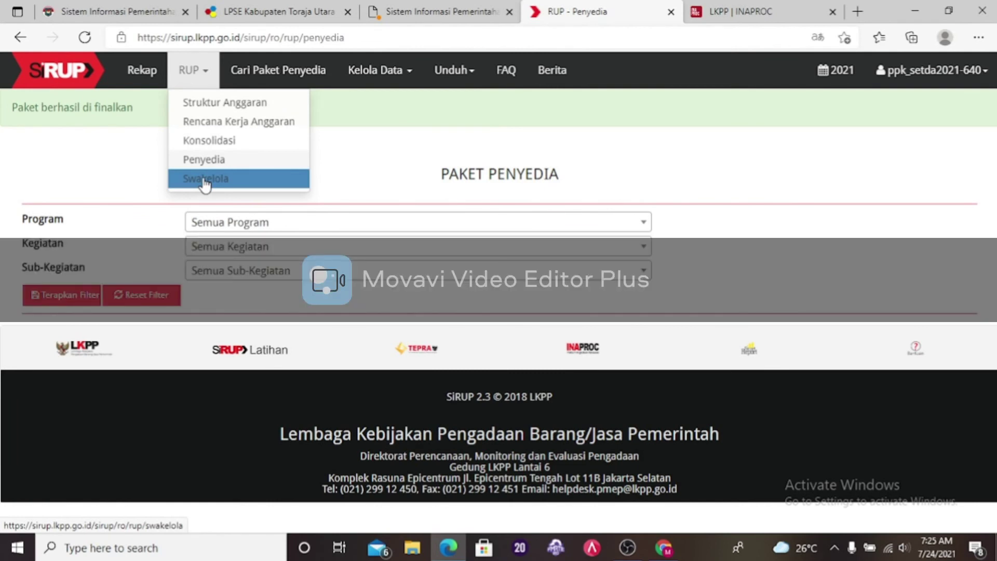
# - Load the Swakelola package list with Terapkan Filter and mark row 1 (FD) for finalization
pyautogui.click(205, 179)
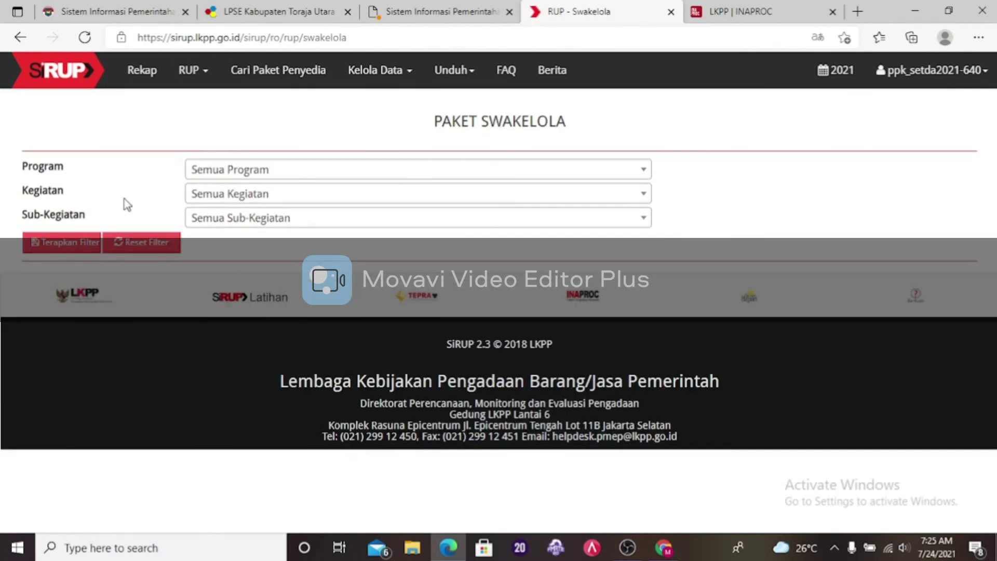
pyautogui.click(73, 244)
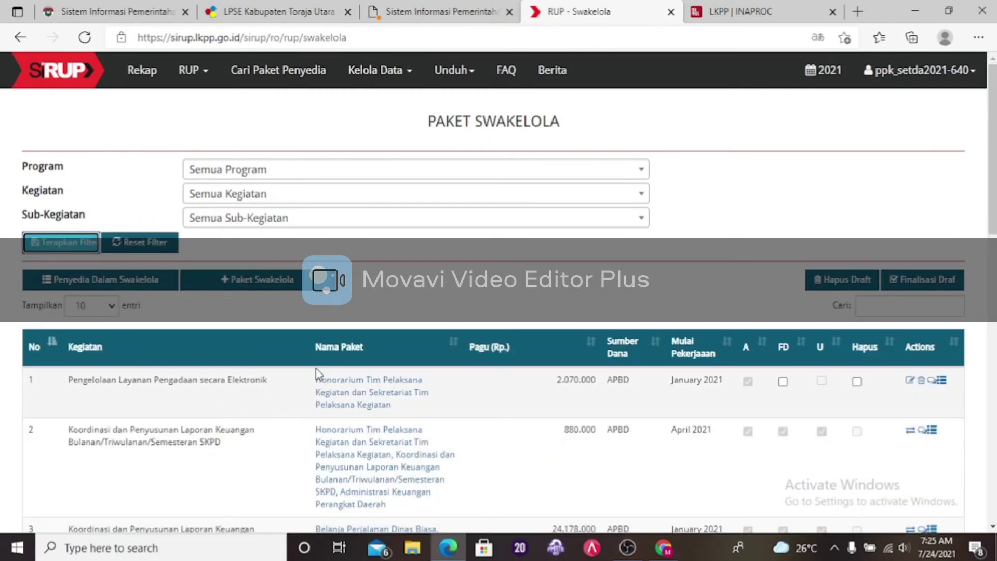
pyautogui.scroll(-1, 332, 362)
pyautogui.scroll(1, 332, 362)
pyautogui.click(783, 383)
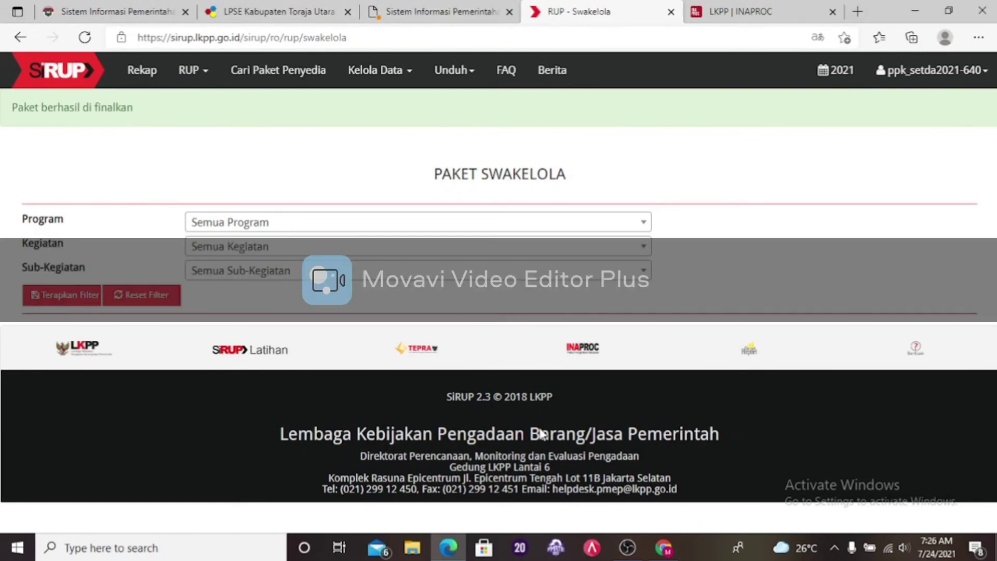
# - Switch to the other Chrome session and go to SiRUP's RUP > Penyedia packages page
pyautogui.click(669, 548)
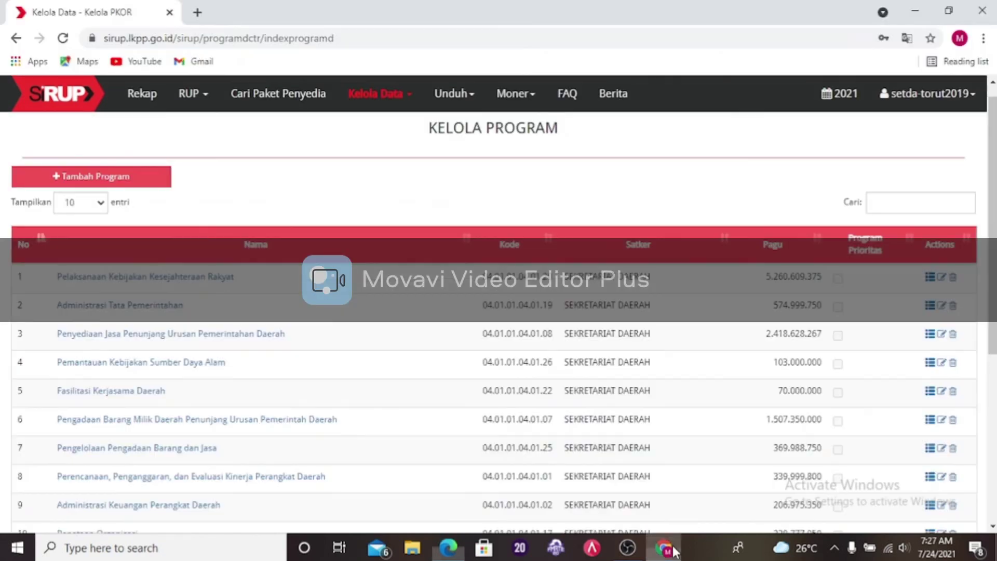
pyautogui.rightClick(527, 180)
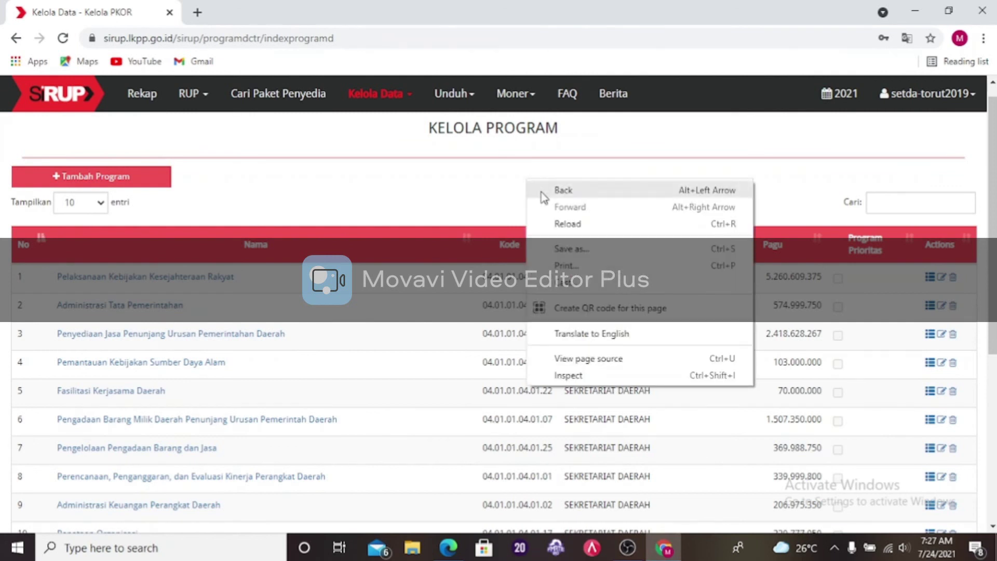
pyautogui.click(427, 192)
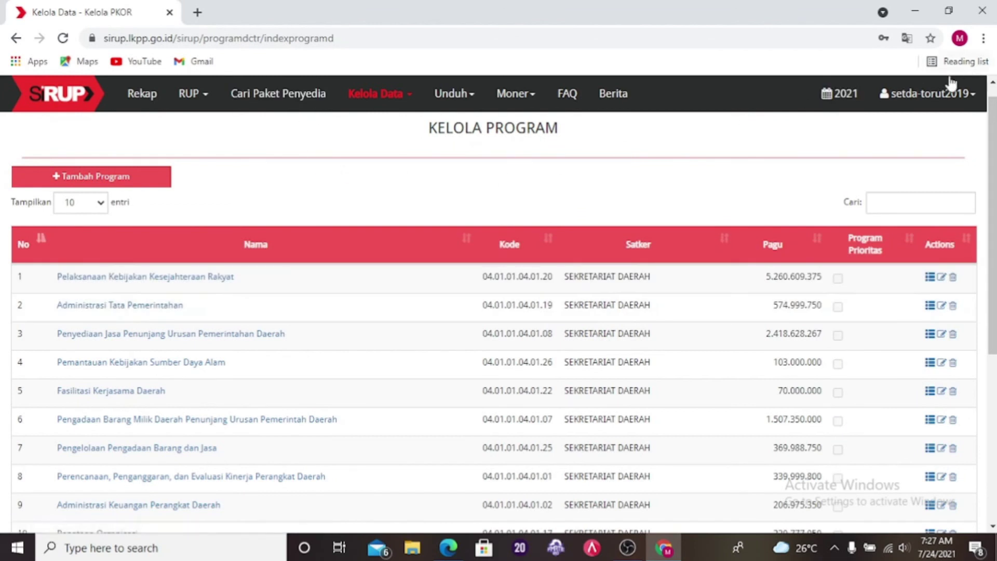
pyautogui.click(192, 95)
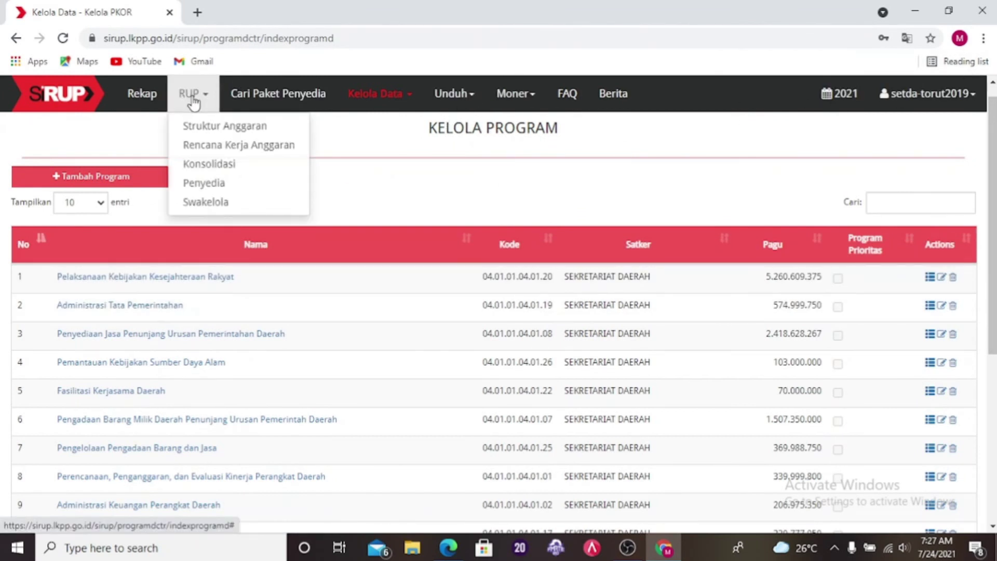
pyautogui.click(219, 188)
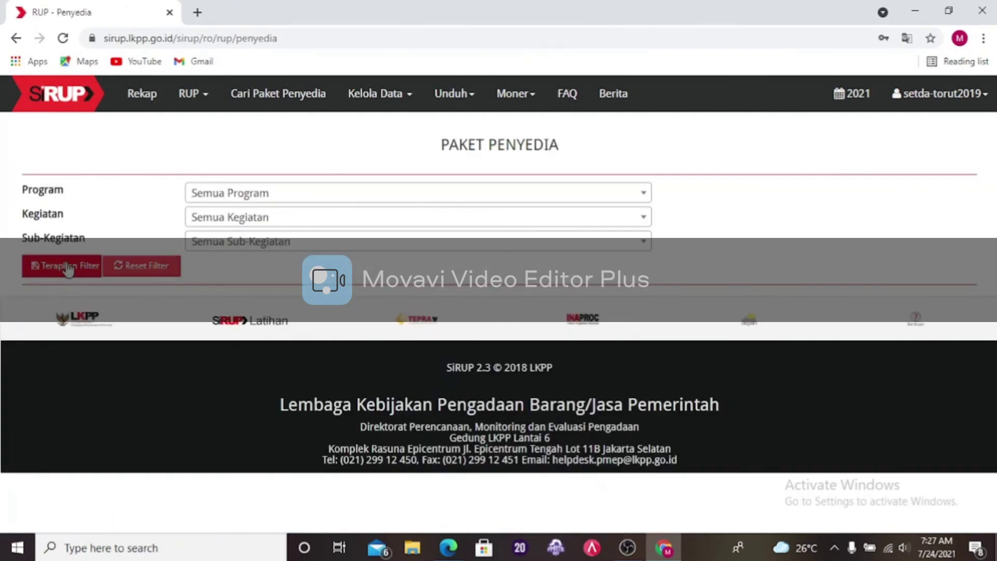
# - Announce the finalized Pengadaan ATK provider package via Umumkan Paket Penyedia
pyautogui.click(68, 267)
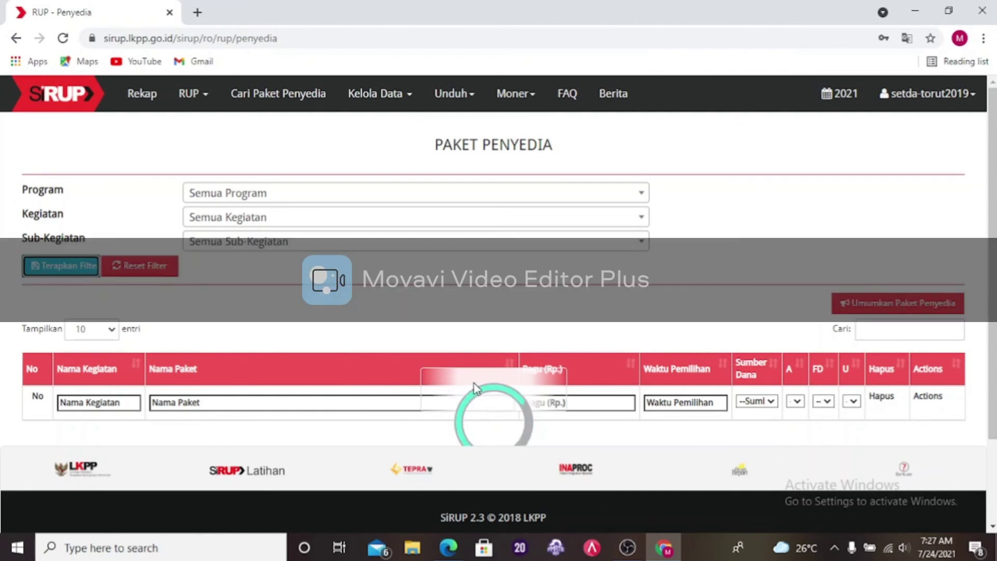
pyautogui.scroll(-3, 521, 314)
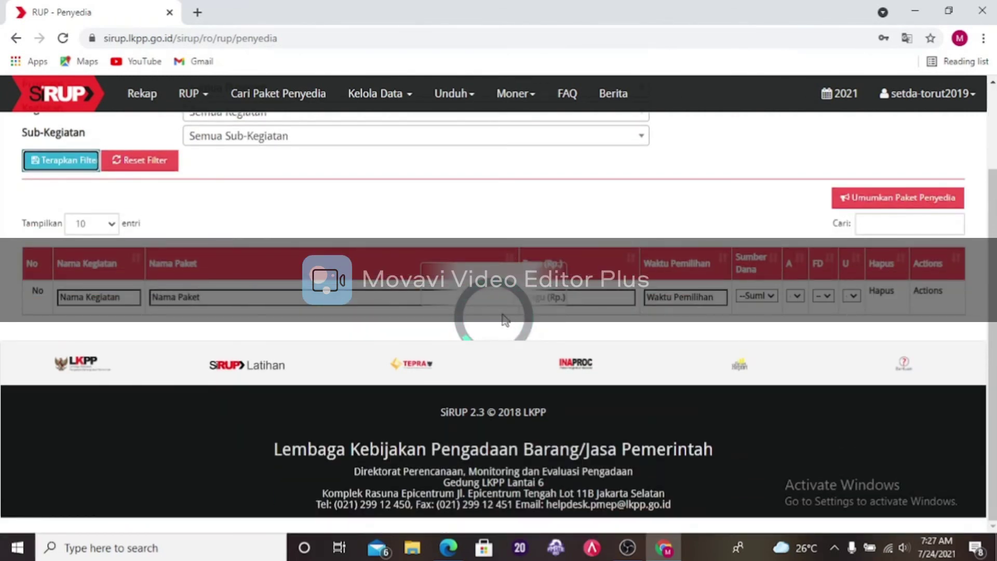
pyautogui.scroll(2, 451, 177)
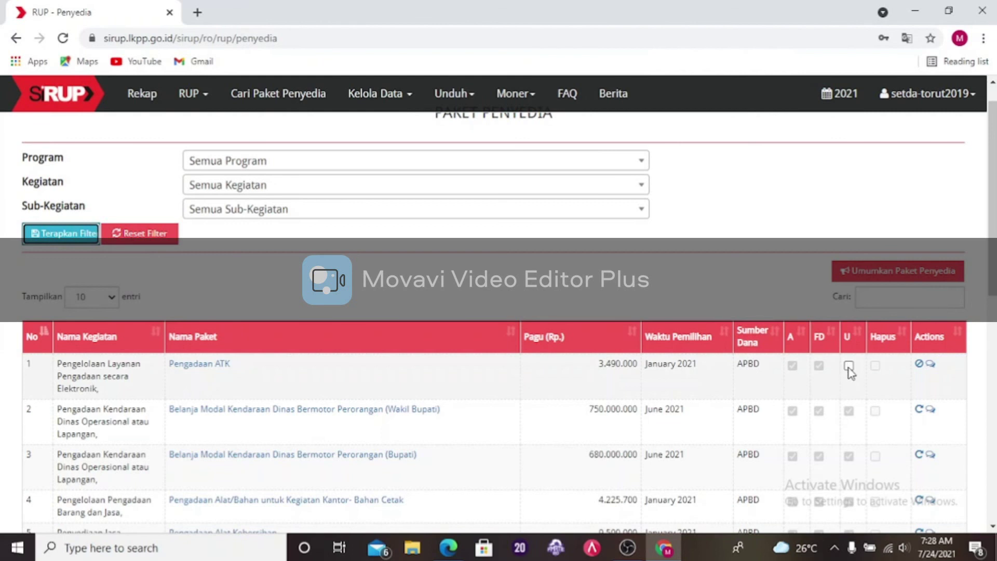
pyautogui.click(849, 367)
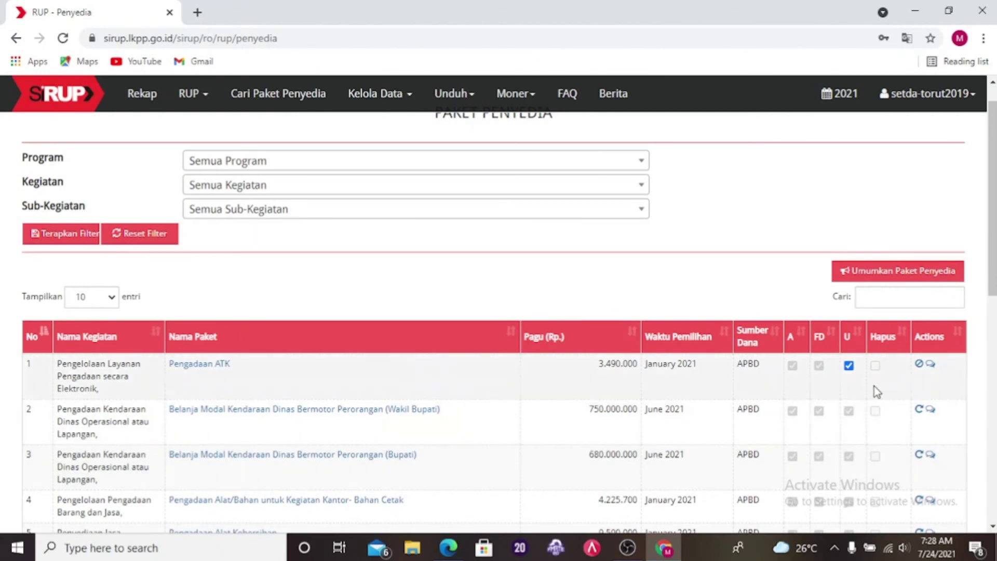
pyautogui.click(865, 273)
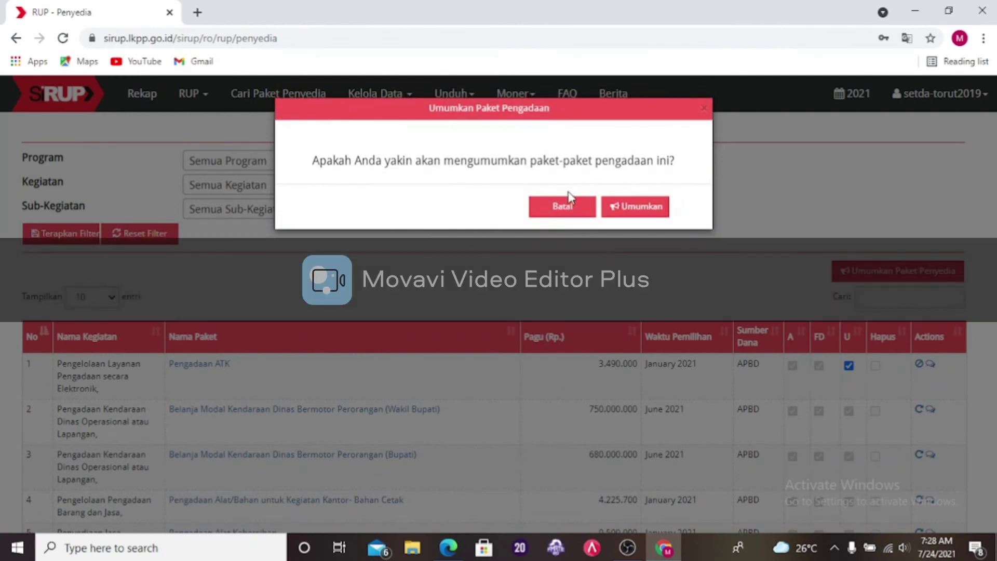
pyautogui.click(618, 208)
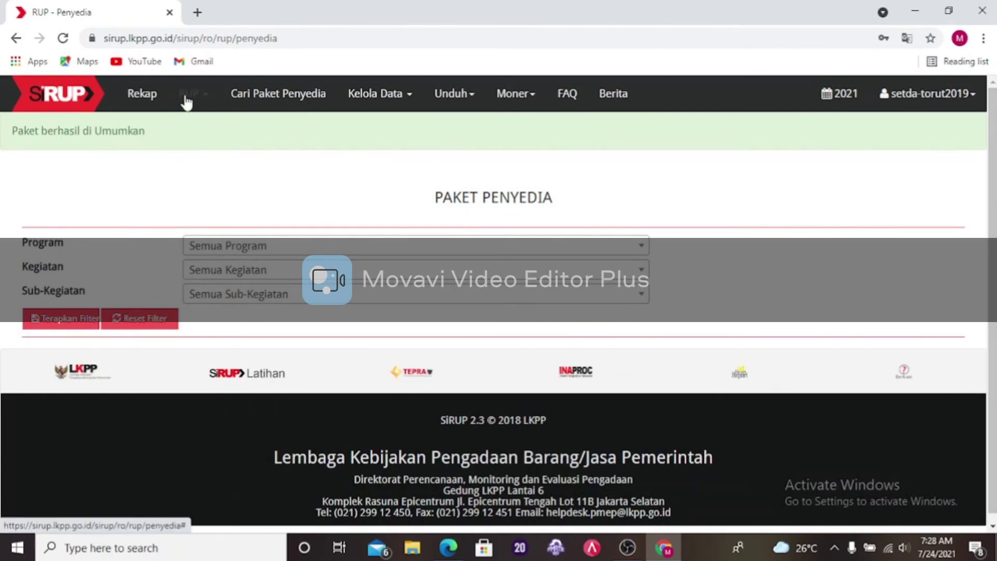
pyautogui.click(186, 100)
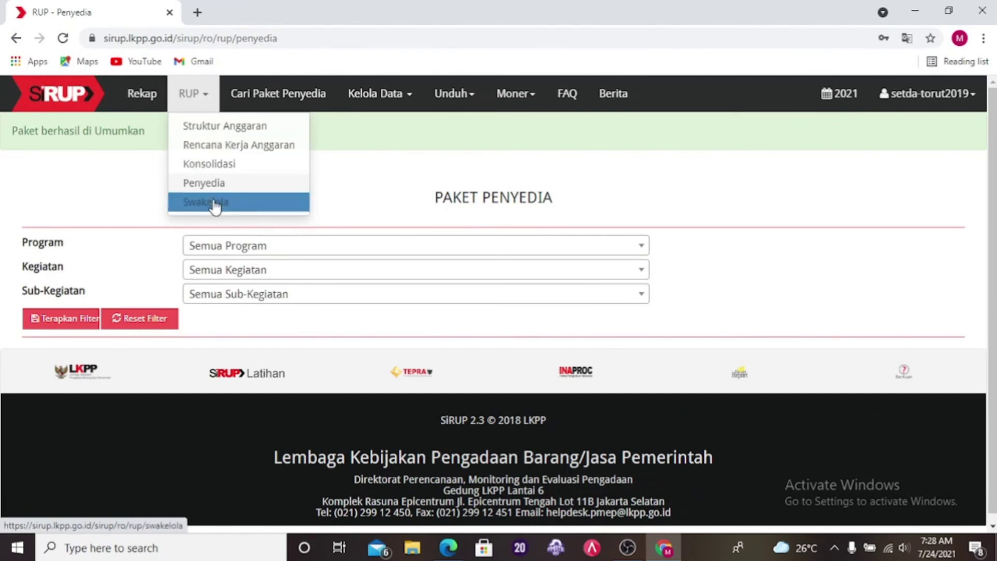
# - Announce the first Swakelola package via Umumkan Paket Swakelola, then return to RUP > Penyedia
pyautogui.click(202, 100)
pyautogui.click(203, 100)
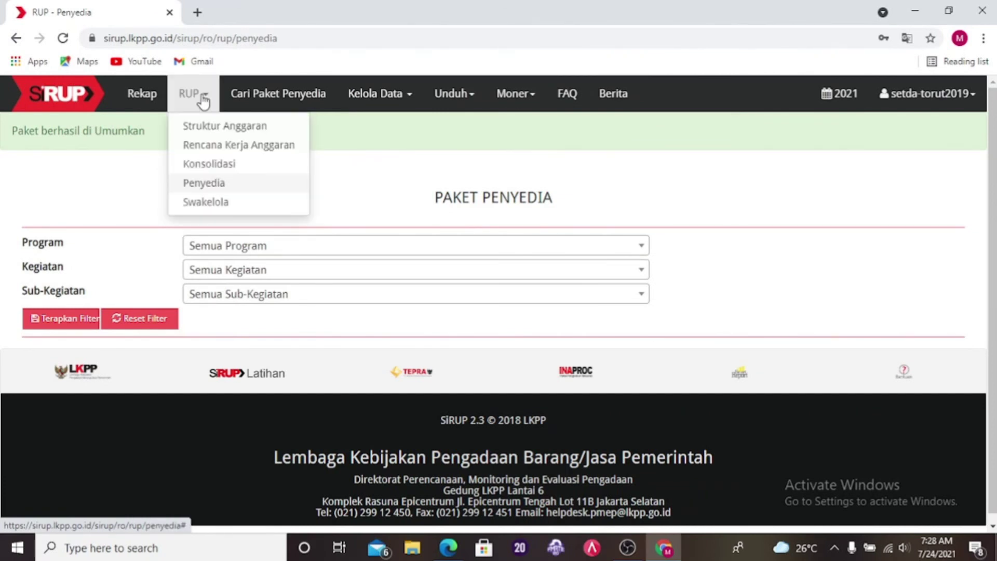
pyautogui.click(225, 209)
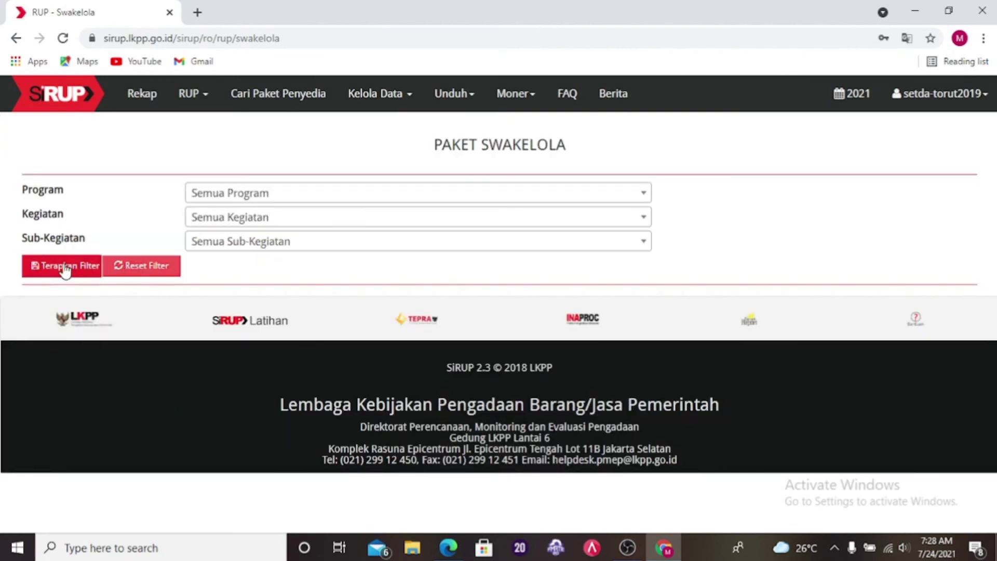
pyautogui.click(64, 269)
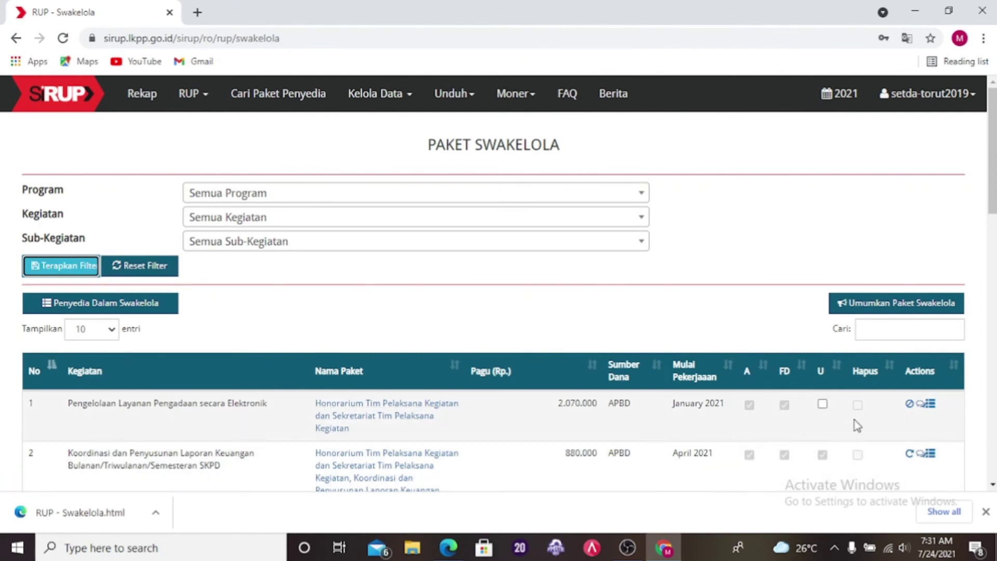
pyautogui.click(822, 405)
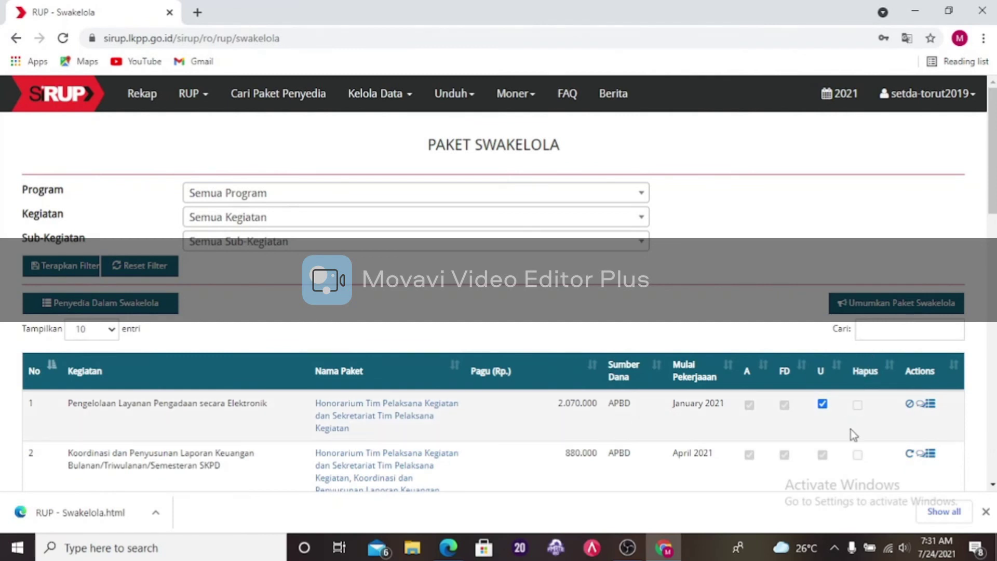
pyautogui.click(847, 305)
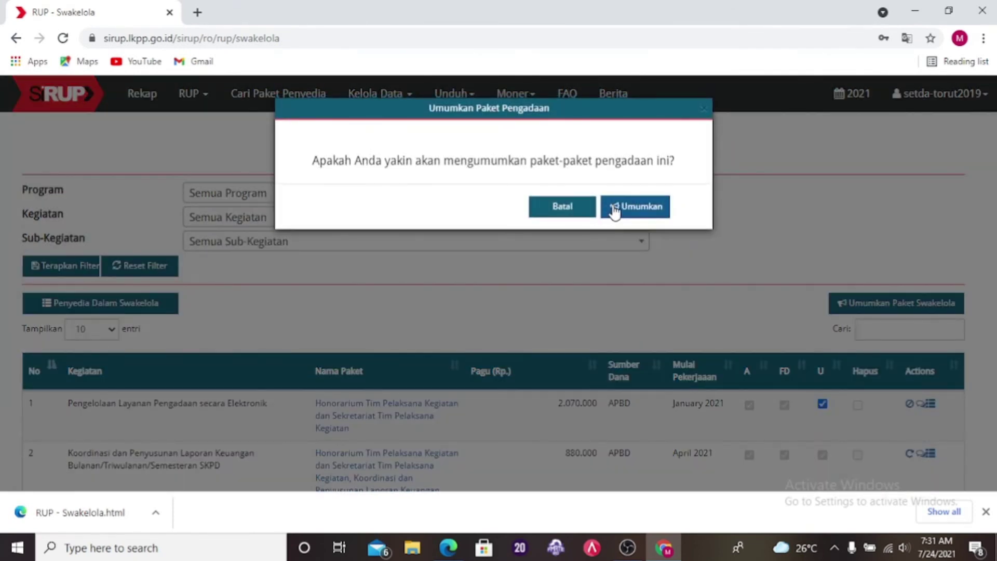
pyautogui.click(614, 210)
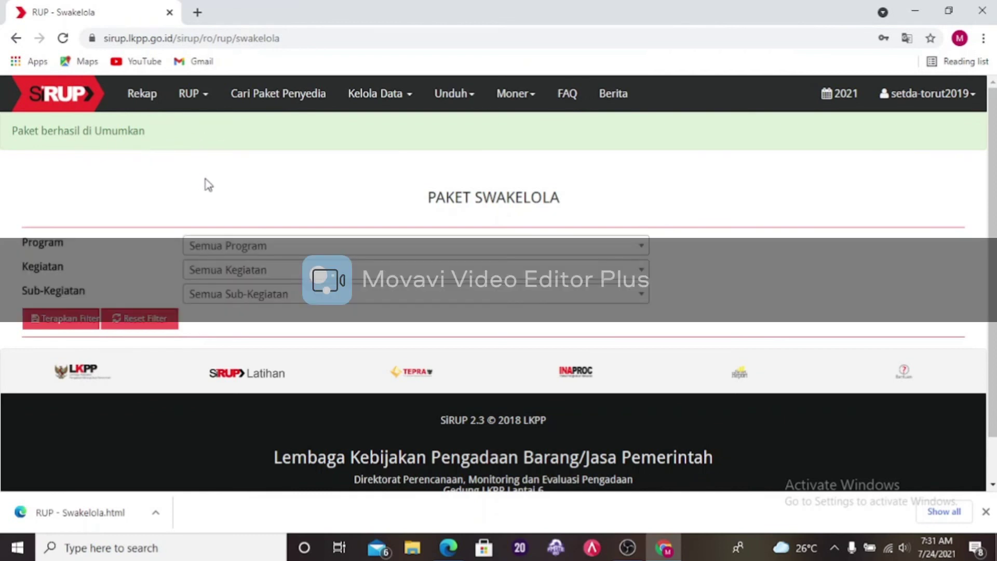
pyautogui.scroll(-1, 173, 326)
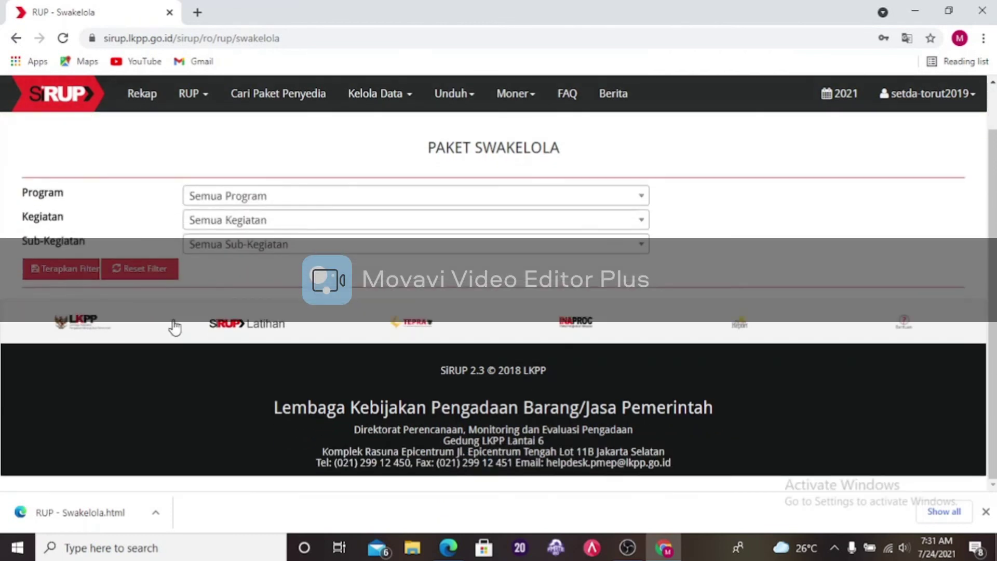
pyautogui.scroll(1, 176, 329)
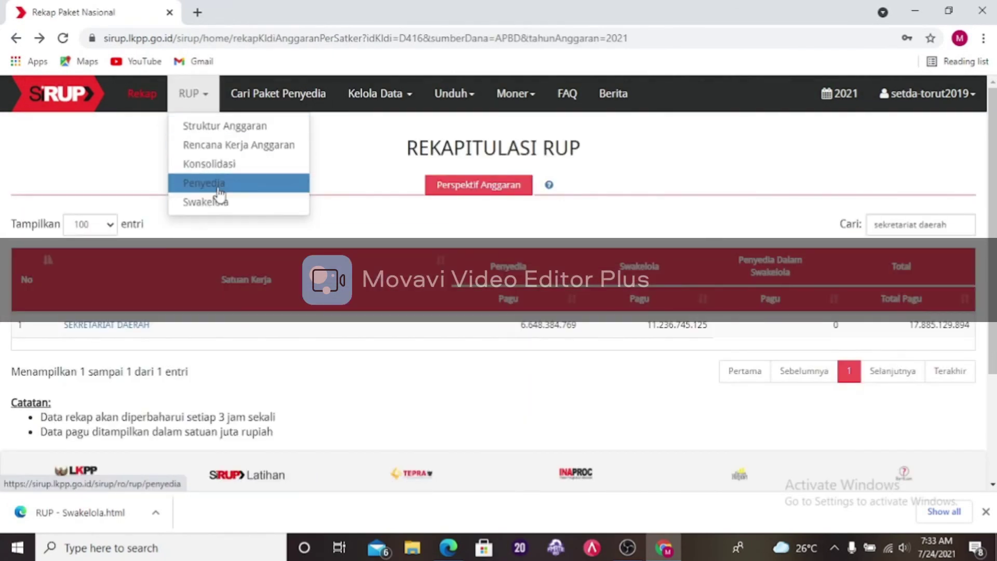
pyautogui.click(218, 187)
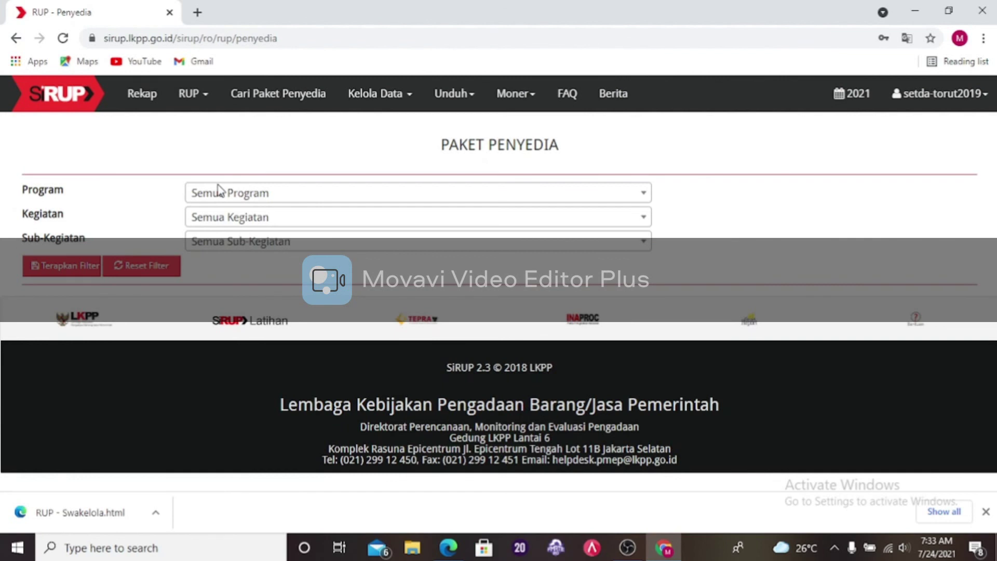